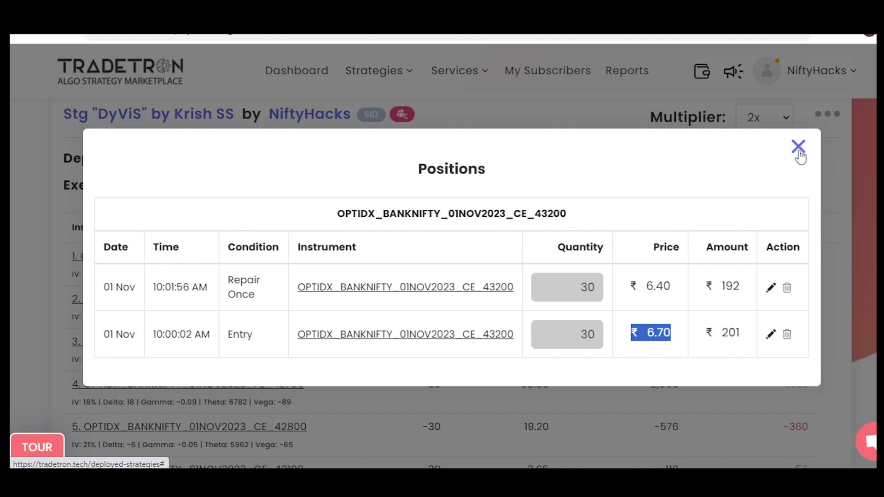
- Review the entry condition and price of the BANKNIFTY 42100 PE position, and close its details
{"action": "left_click", "coordinate": [799, 151]}
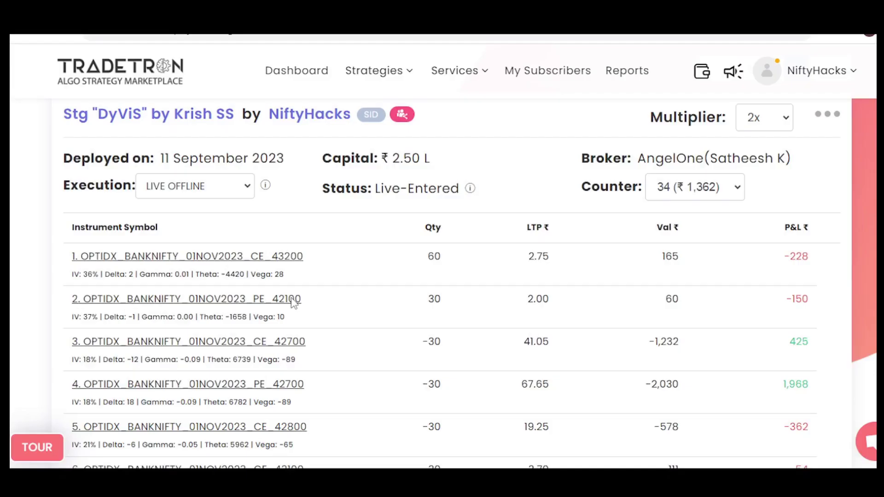
{"action": "left_click", "coordinate": [254, 299]}
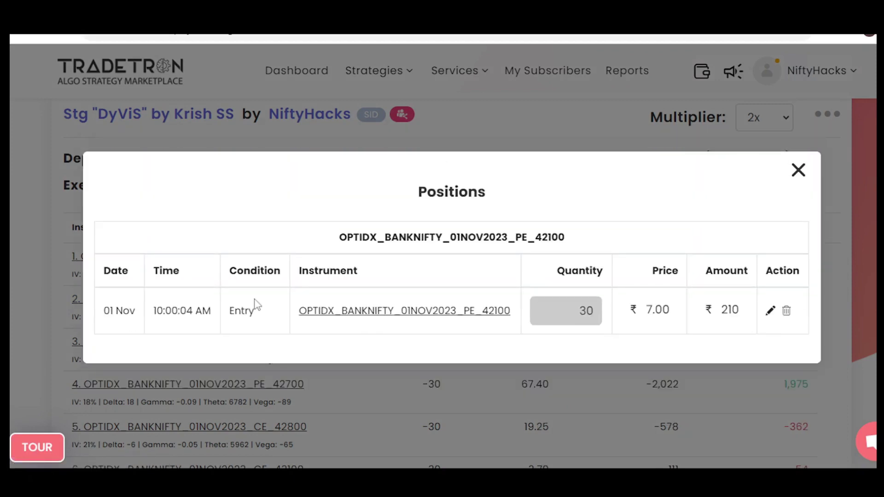
{"action": "double_click", "coordinate": [251, 307]}
{"action": "left_click", "coordinate": [242, 308]}
{"action": "double_click", "coordinate": [252, 313]}
{"action": "left_click", "coordinate": [329, 321]}
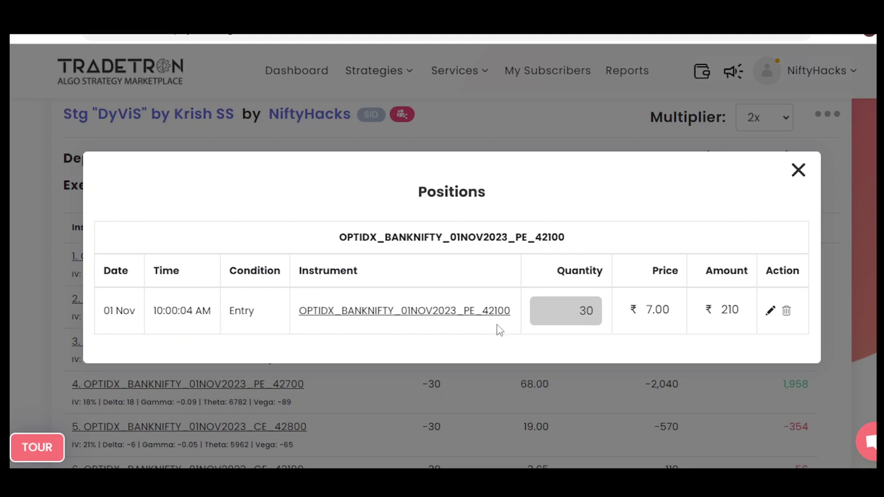
{"action": "double_click", "coordinate": [658, 308]}
{"action": "left_click", "coordinate": [798, 170]}
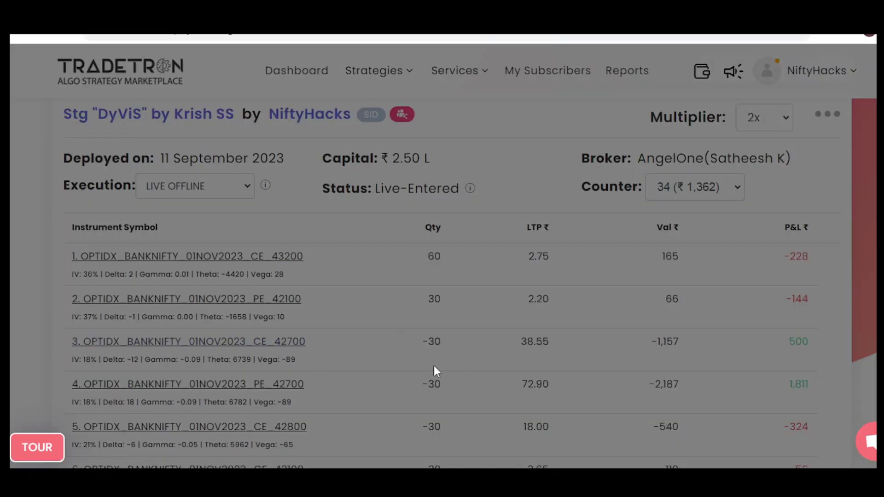
- Open the BANKNIFTY 42700 CE position details and examine the time and price of its 10:00:05 AM entry
{"action": "left_click", "coordinate": [283, 343]}
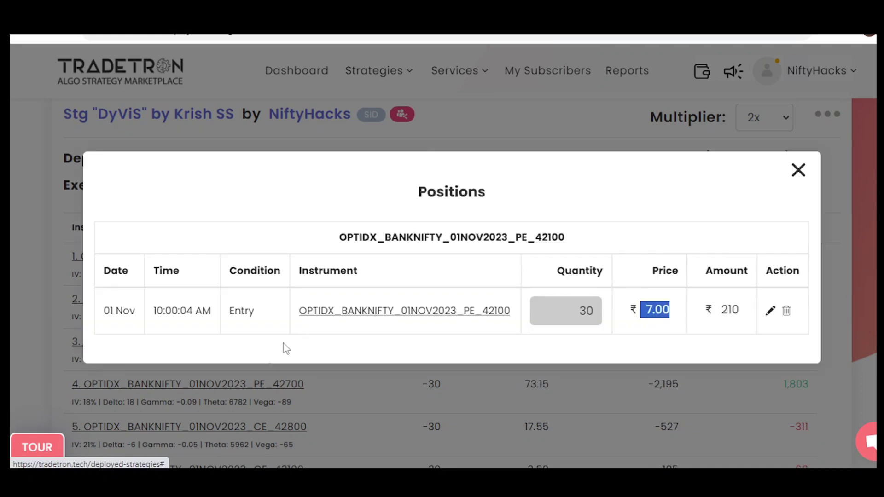
{"action": "left_click", "coordinate": [285, 348]}
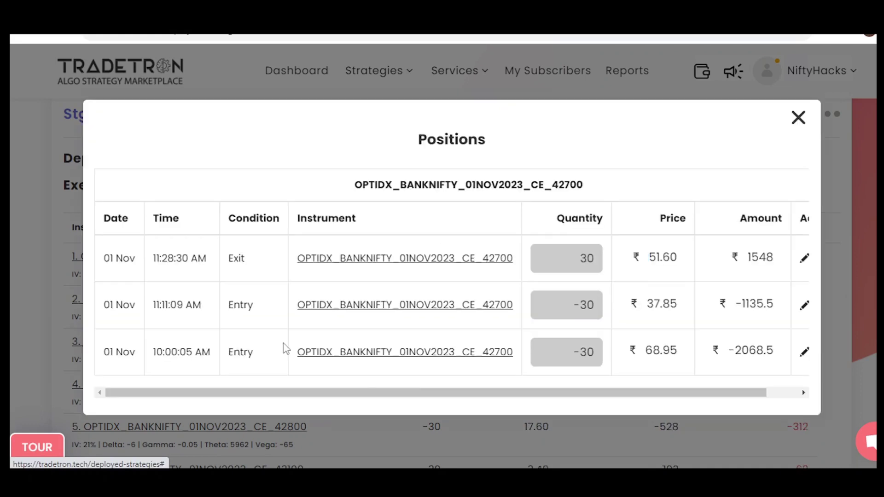
{"action": "double_click", "coordinate": [240, 351]}
{"action": "left_click", "coordinate": [265, 366]}
{"action": "left_click_drag", "start_coordinate": [186, 351], "coordinate": [164, 351]}
{"action": "left_click_drag", "start_coordinate": [628, 350], "coordinate": [679, 350]}
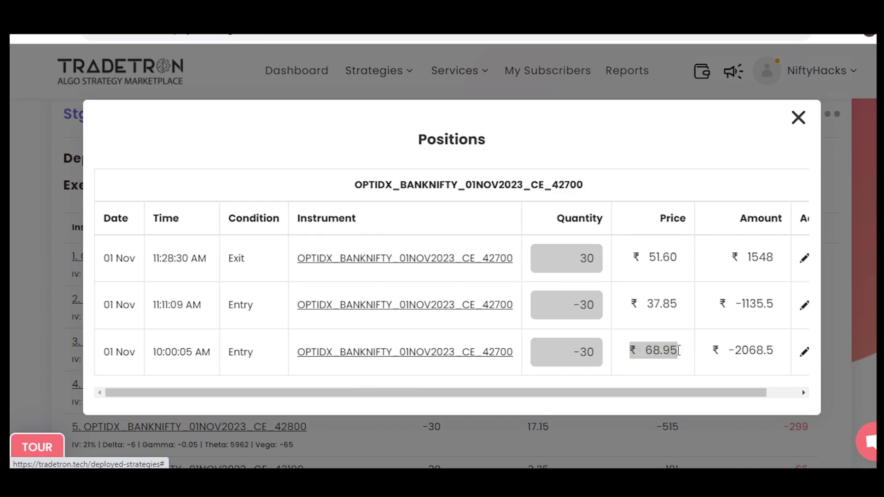
- Switch to the Excel sheet and review the CE and PE rows and the 1st-entry cell of the CE row
{"action": "key", "text": "alt+Tab"}
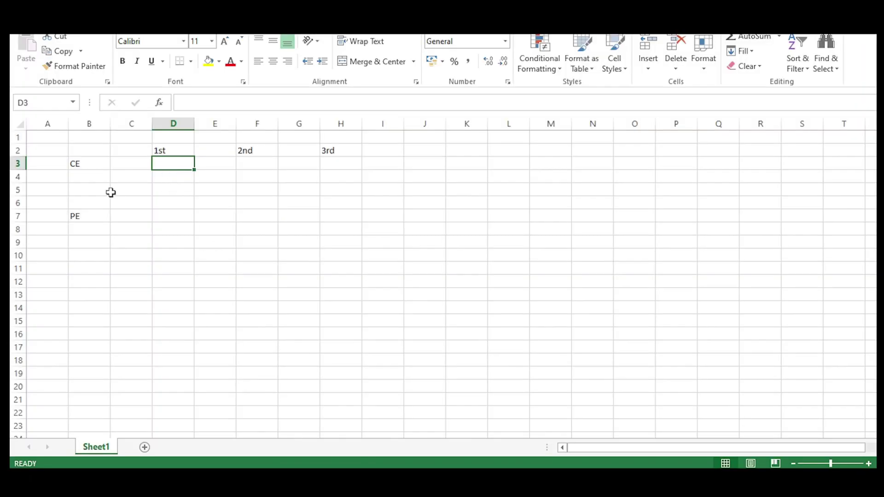
{"action": "key", "text": "Left"}
{"action": "key", "text": "Left"}
{"action": "left_click", "coordinate": [94, 218]}
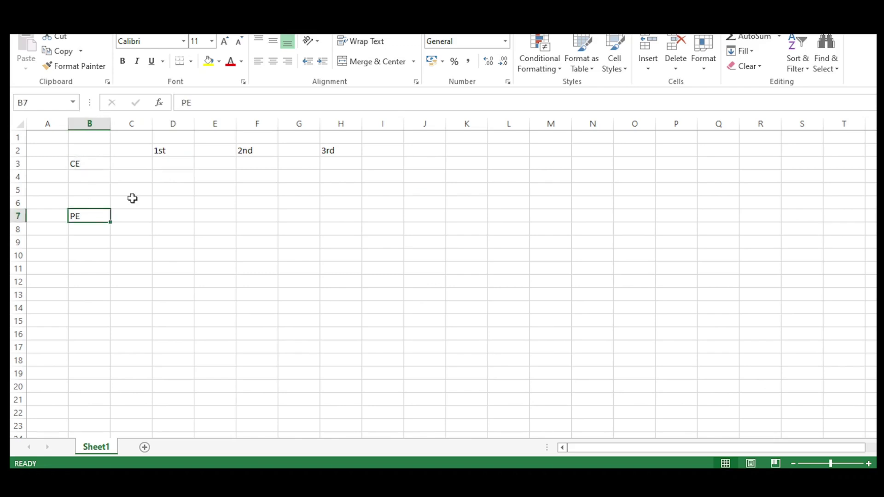
{"action": "left_click", "coordinate": [170, 166]}
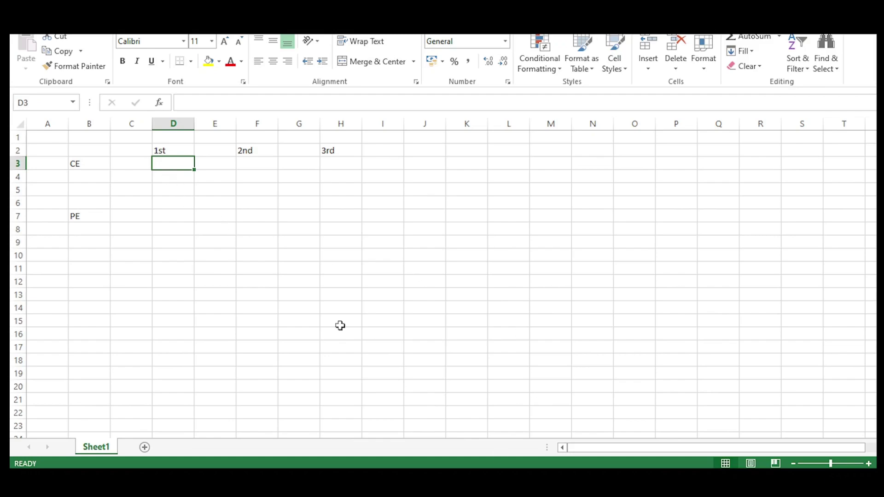
- Copy the 42700 CE entry price, 68.95, into cell D3 of the Excel sheet, matching the destination formatting
{"action": "left_click", "coordinate": [479, 440]}
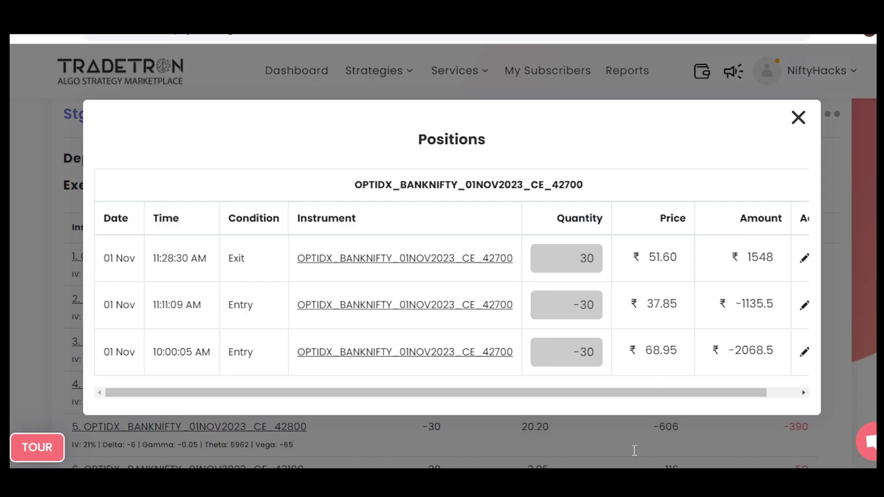
{"action": "key", "text": "alt+Tab"}
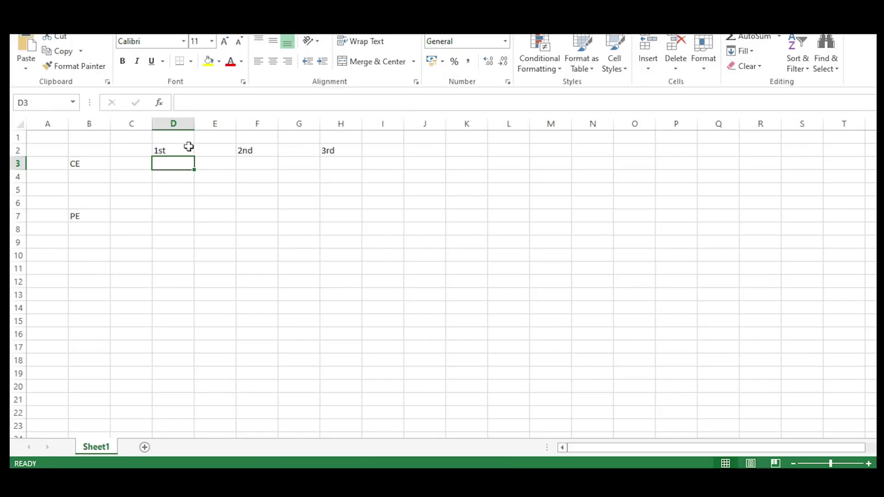
{"action": "type", "text": "68.95"}
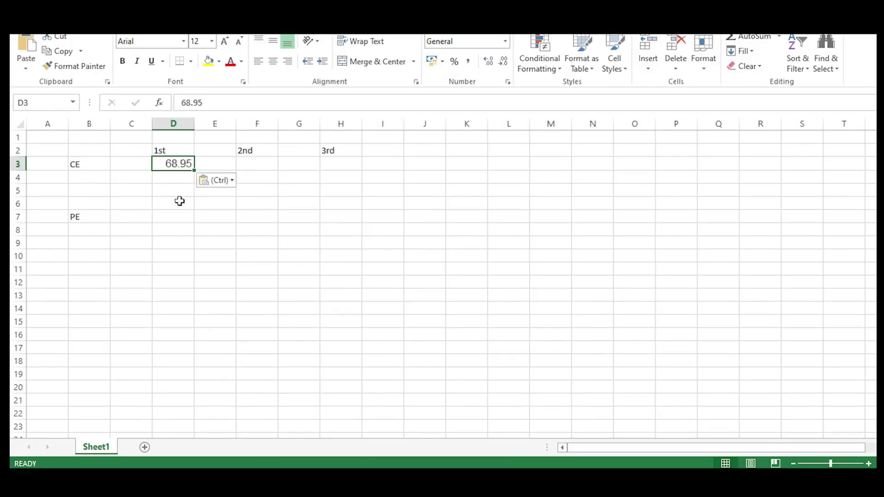
{"action": "left_click", "coordinate": [222, 181]}
{"action": "left_click", "coordinate": [228, 215]}
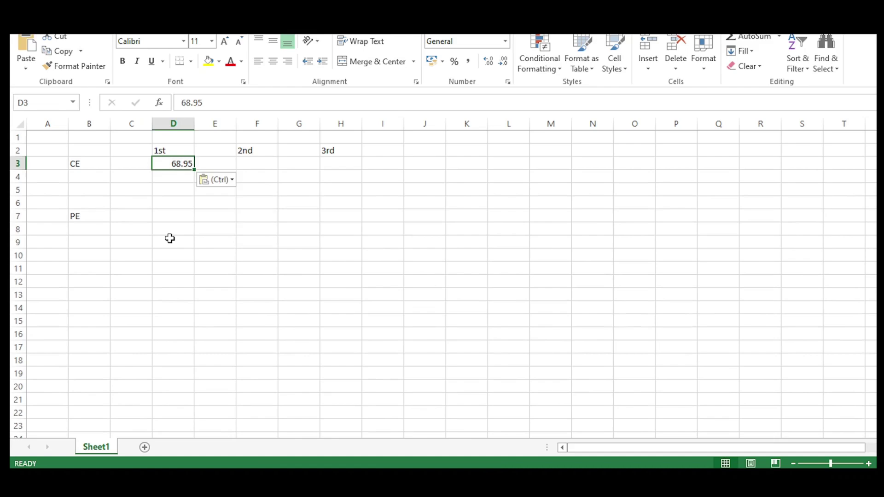
- Copy the entry price 133.25 from the Tradetron 42700 PE position into cell D7 of the Excel sheet
{"action": "left_click", "coordinate": [174, 215]}
{"action": "key", "text": "alt+Tab"}
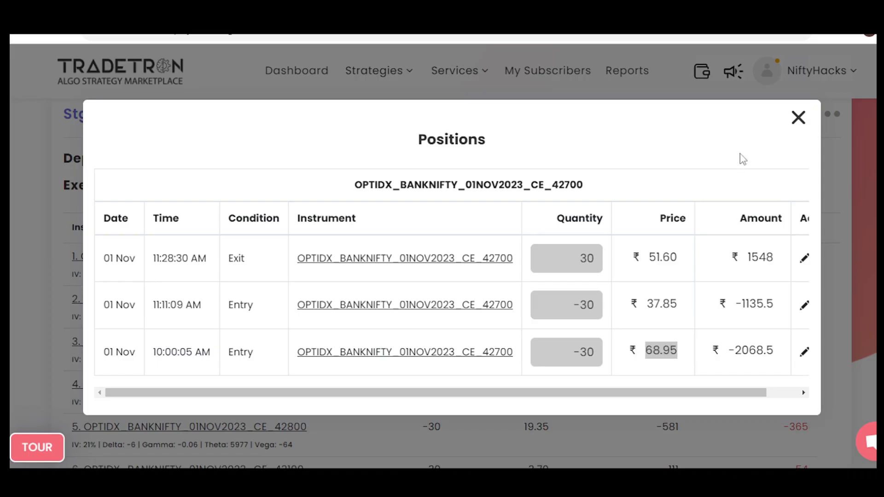
{"action": "left_click", "coordinate": [798, 118]}
{"action": "left_click", "coordinate": [276, 386]}
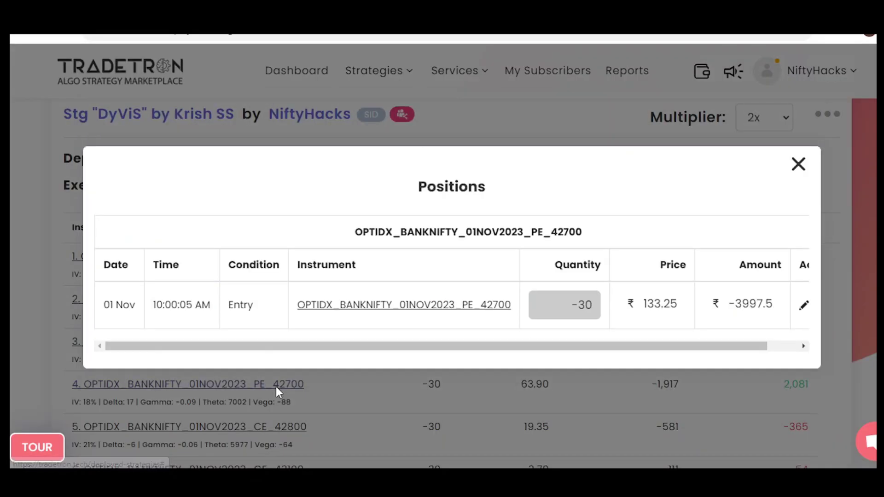
{"action": "double_click", "coordinate": [666, 303]}
{"action": "key", "text": "ctrl+c"}
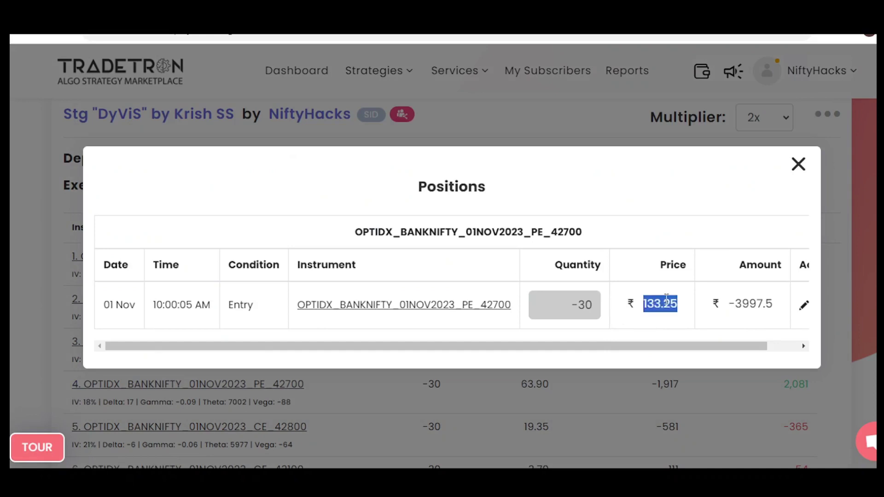
{"action": "left_click", "coordinate": [798, 163]}
{"action": "key", "text": "alt+Tab"}
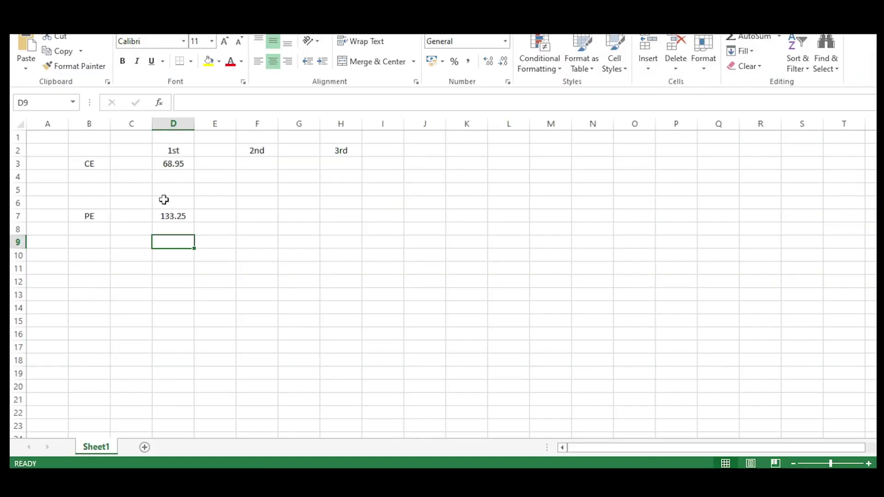
{"action": "left_click", "coordinate": [170, 212]}
{"action": "key", "text": "ctrl+v"}
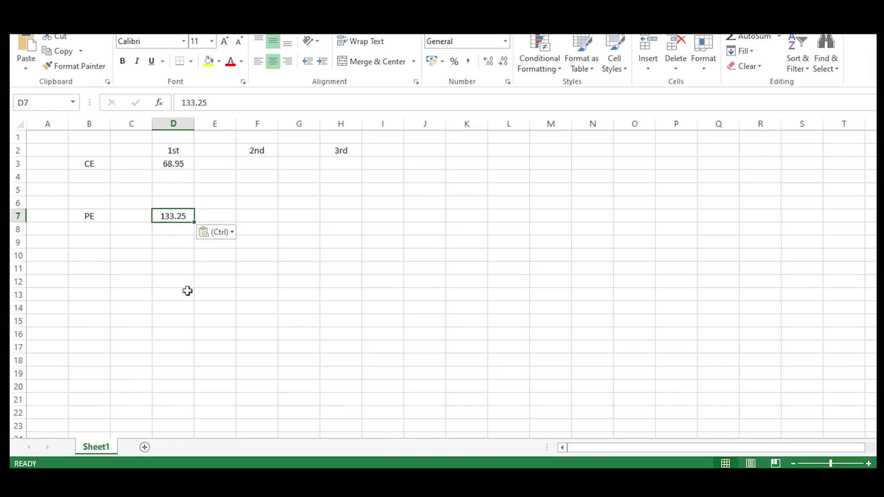
- Add a Total Premium heading in J2, with formulas =D3+F3+H3 in J3 and =D7+F7+H7 in J7
{"action": "left_click", "coordinate": [424, 169]}
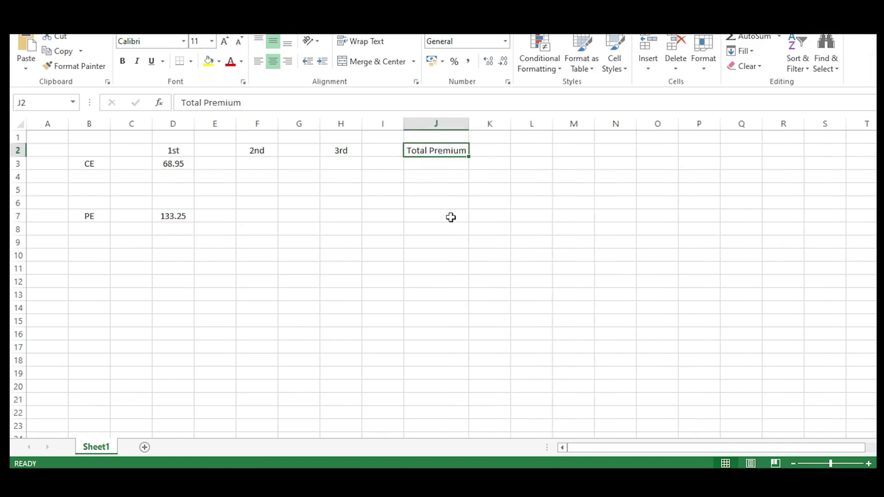
{"action": "left_click", "coordinate": [435, 163]}
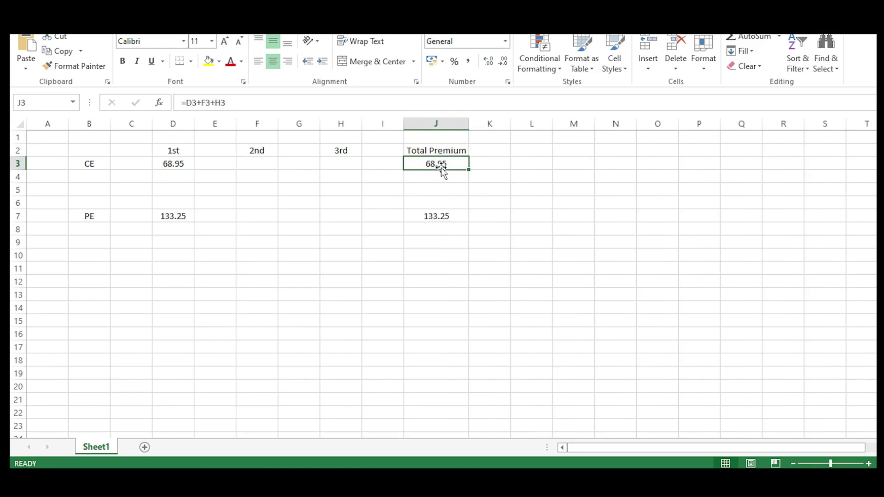
{"action": "left_click", "coordinate": [421, 216]}
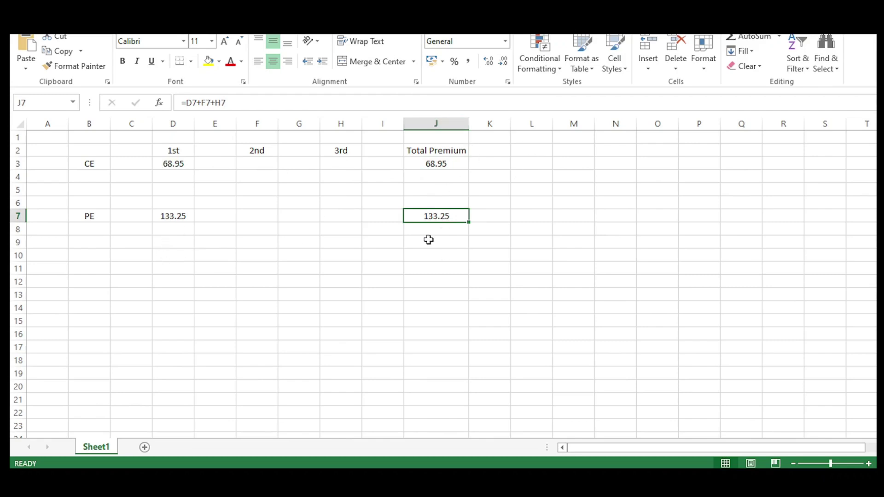
- Compare the CE and PE values in the Total Premium column
{"action": "left_click", "coordinate": [428, 257]}
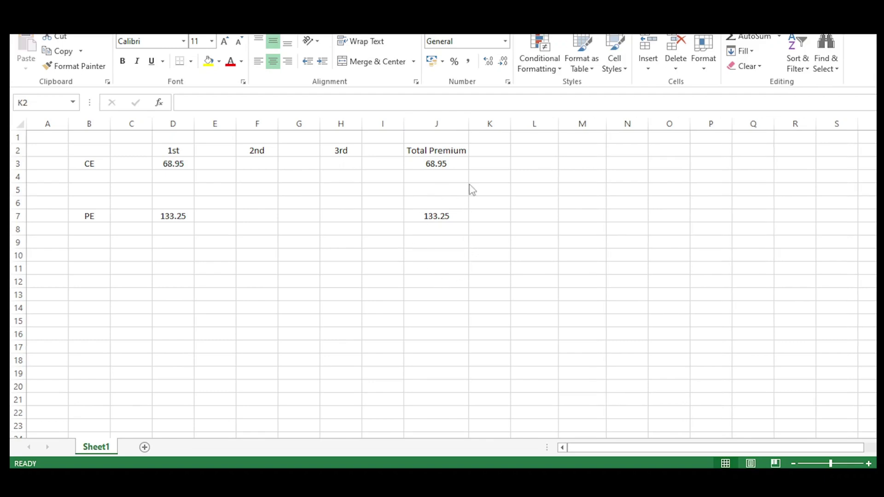
{"action": "left_click", "coordinate": [444, 166]}
{"action": "left_click", "coordinate": [452, 214]}
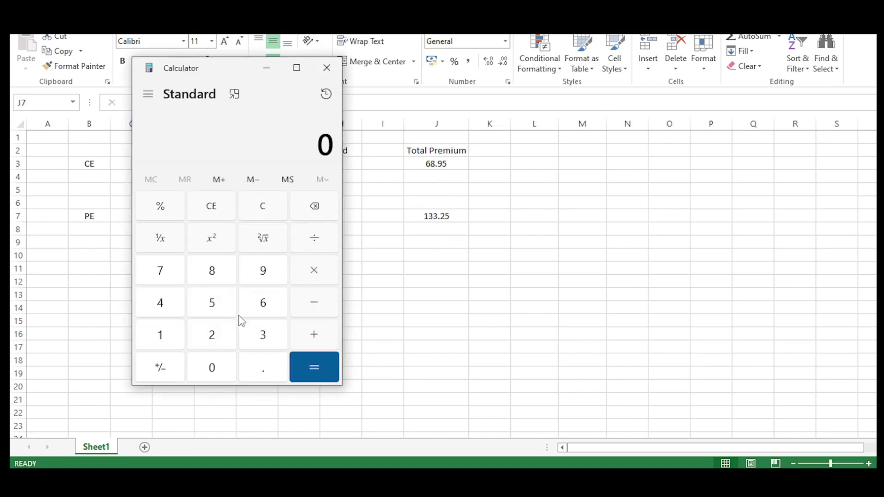
- Calculate twice the CE premium, 68.95 × 2, in Calculator and close it
{"action": "type", "text": "68.95"}
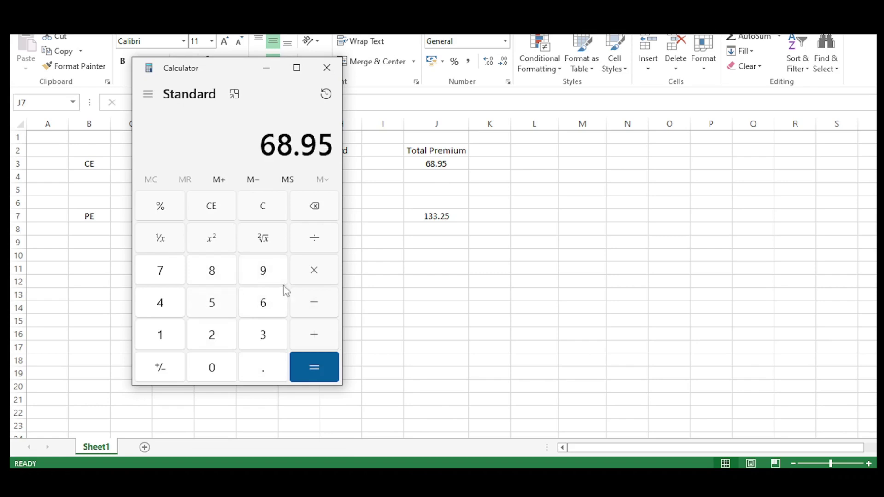
{"action": "left_click", "coordinate": [320, 274]}
{"action": "left_click", "coordinate": [212, 334]}
{"action": "left_click", "coordinate": [314, 367]}
{"action": "left_click_drag", "start_coordinate": [246, 76], "coordinate": [312, 84]}
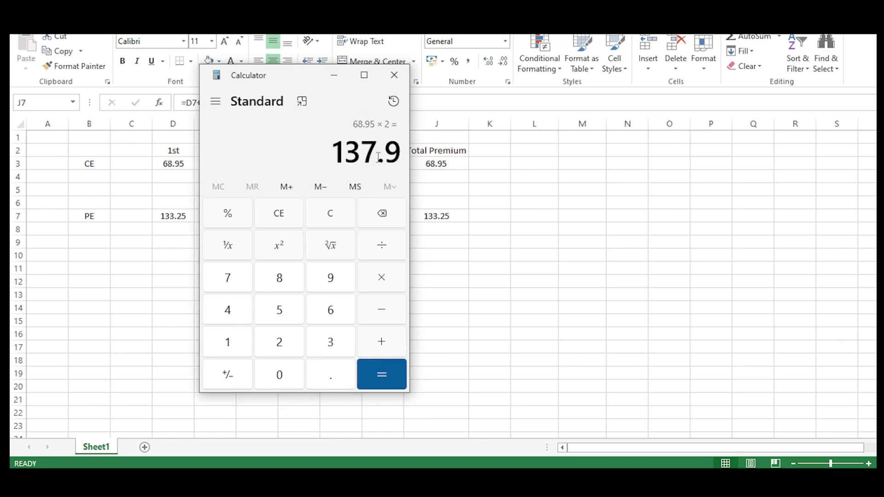
{"action": "left_click", "coordinate": [396, 78]}
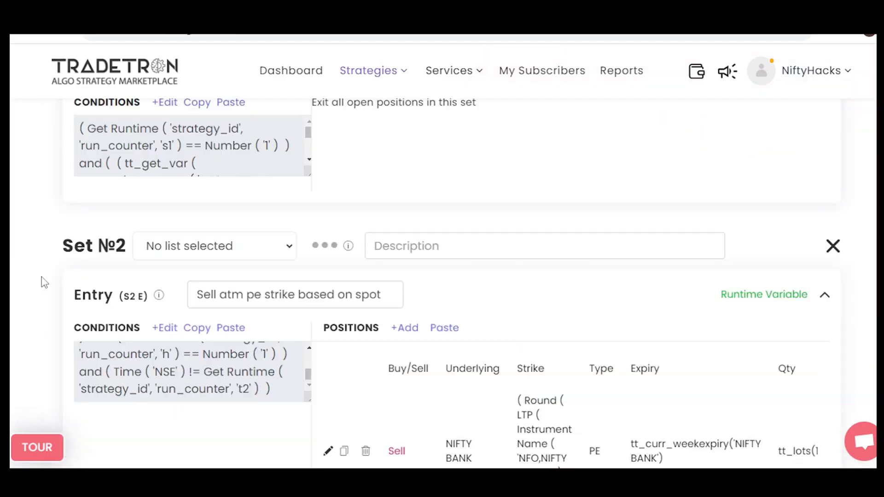
- In the Tradetron strategy editor, open the conditions of the Set 7 Repair Once (S 7 R1) block for editing
{"action": "scroll", "coordinate": [44, 282], "scroll_direction": "down", "scroll_amount": 3}
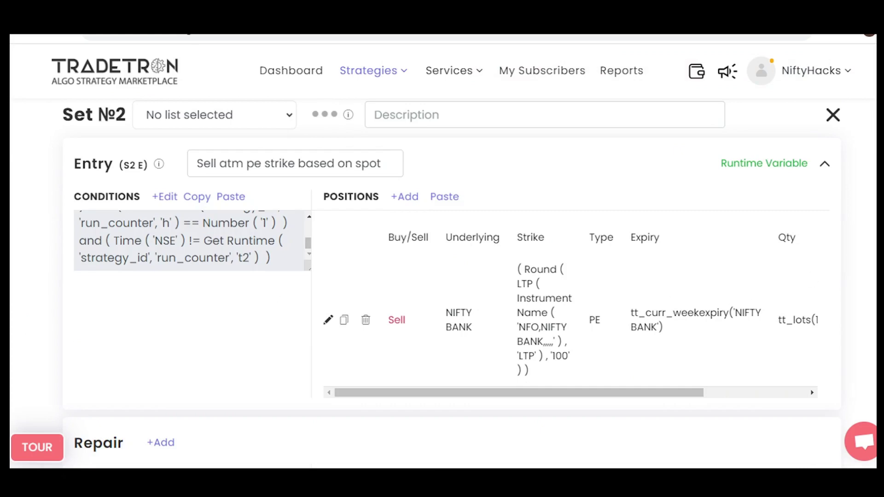
{"action": "scroll", "coordinate": [445, 281], "scroll_direction": "down", "scroll_amount": 15}
{"action": "scroll", "coordinate": [54, 293], "scroll_direction": "up", "scroll_amount": 3}
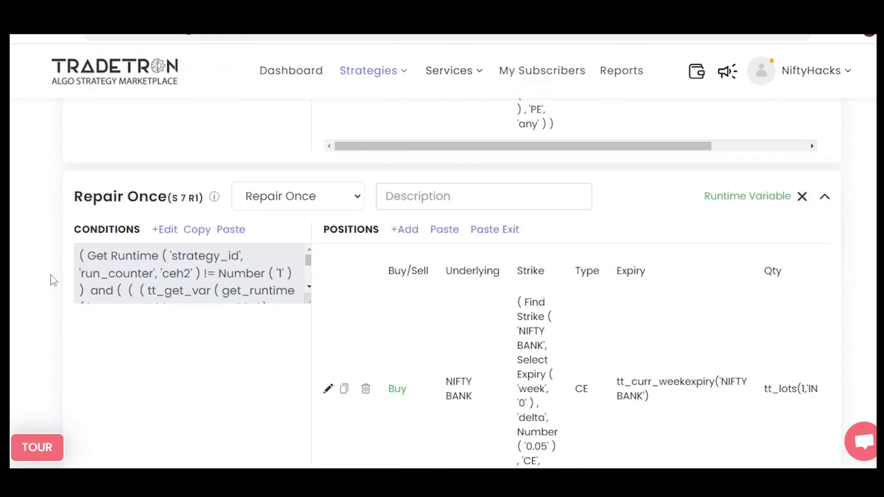
{"action": "left_click", "coordinate": [172, 229]}
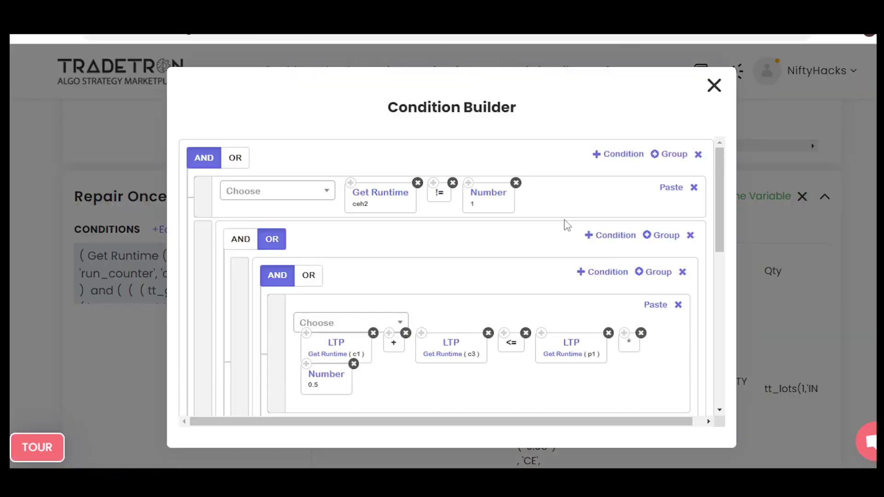
- Inspect the variable name of the first condition's Get Runtime keyword, and close its parameters without changes
{"action": "left_click", "coordinate": [374, 198]}
{"action": "left_click_drag", "start_coordinate": [346, 213], "coordinate": [312, 215]}
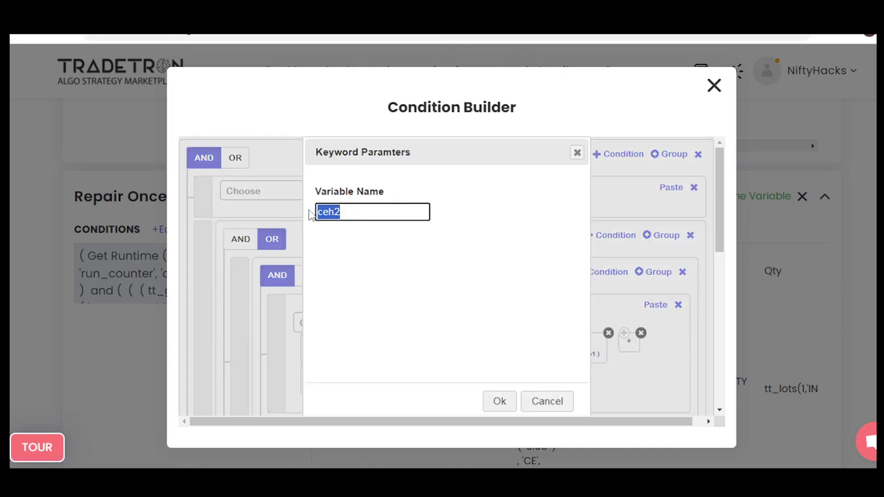
{"action": "left_click", "coordinate": [577, 153]}
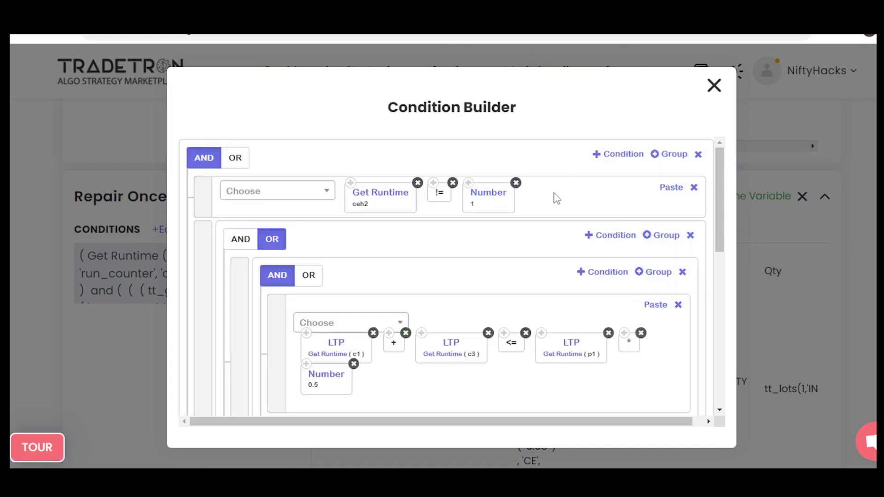
- Add a new condition group to the outermost AND group of the Repair Once conditions
{"action": "scroll", "coordinate": [498, 261], "scroll_direction": "down", "scroll_amount": 1}
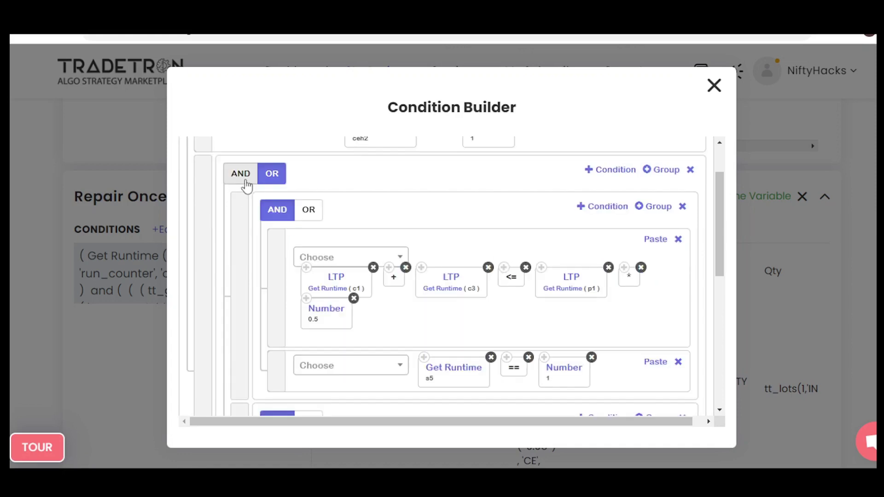
{"action": "scroll", "coordinate": [453, 233], "scroll_direction": "up", "scroll_amount": 1}
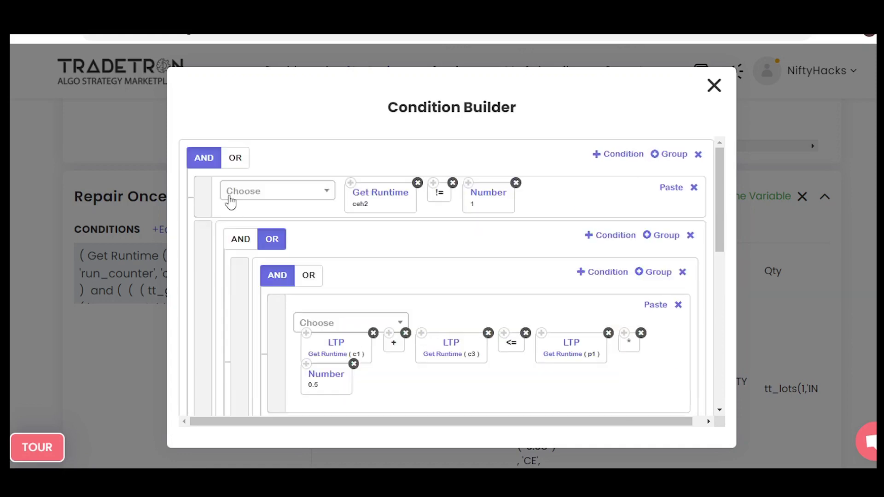
{"action": "left_click", "coordinate": [672, 156]}
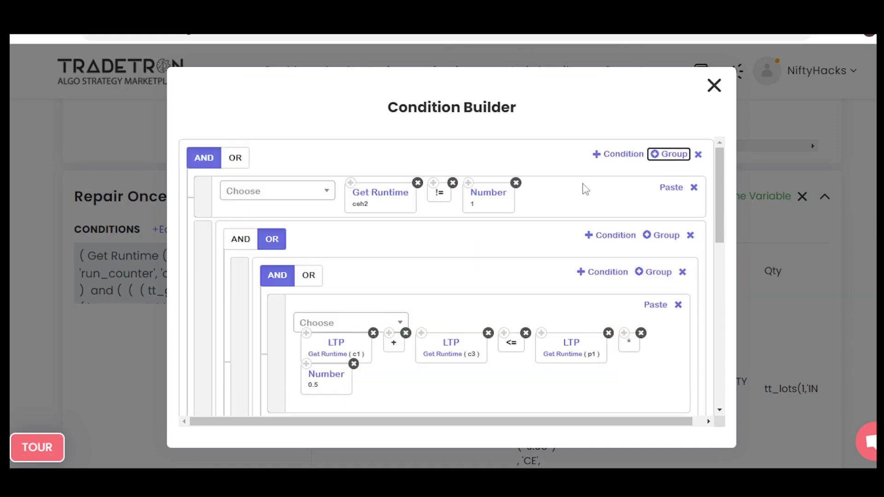
- Add four nested groups inside the new condition group at the end of the S 7 R1 conditions
{"action": "scroll", "coordinate": [552, 200], "scroll_direction": "down", "scroll_amount": 4}
{"action": "scroll", "coordinate": [551, 200], "scroll_direction": "down", "scroll_amount": 3}
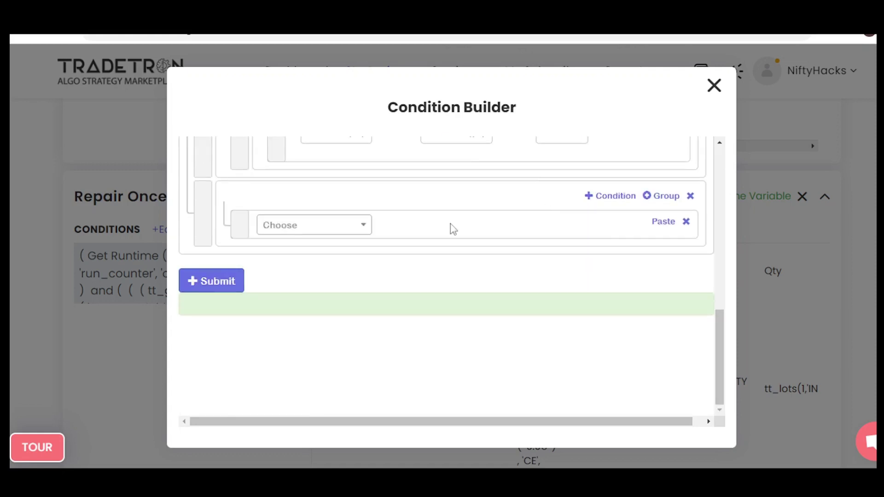
{"action": "left_click", "coordinate": [661, 197]}
{"action": "left_click", "coordinate": [662, 197]}
{"action": "left_click", "coordinate": [661, 197]}
{"action": "left_click", "coordinate": [662, 197]}
{"action": "scroll", "coordinate": [444, 302], "scroll_direction": "down", "scroll_amount": 3}
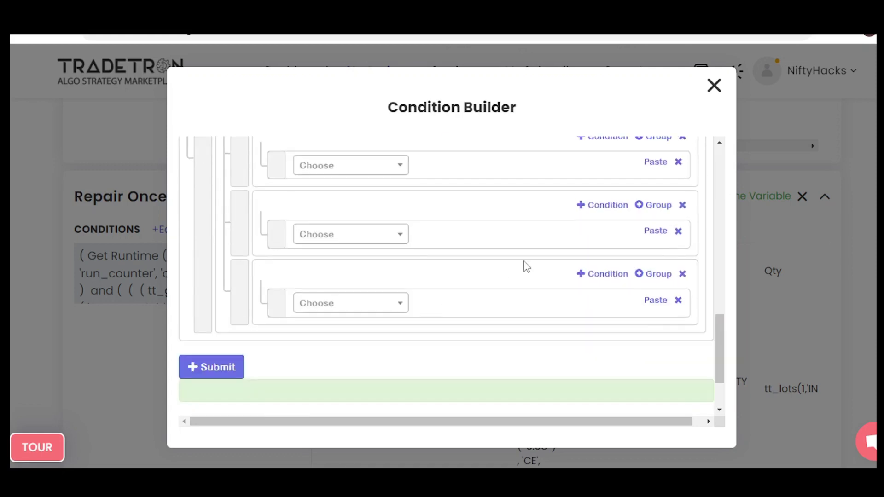
- Add a second empty condition to each of the four nested groups
{"action": "scroll", "coordinate": [524, 266], "scroll_direction": "up", "scroll_amount": 2}
{"action": "left_click", "coordinate": [602, 198]}
{"action": "left_click", "coordinate": [598, 305]}
{"action": "scroll", "coordinate": [593, 299], "scroll_direction": "down", "scroll_amount": 3}
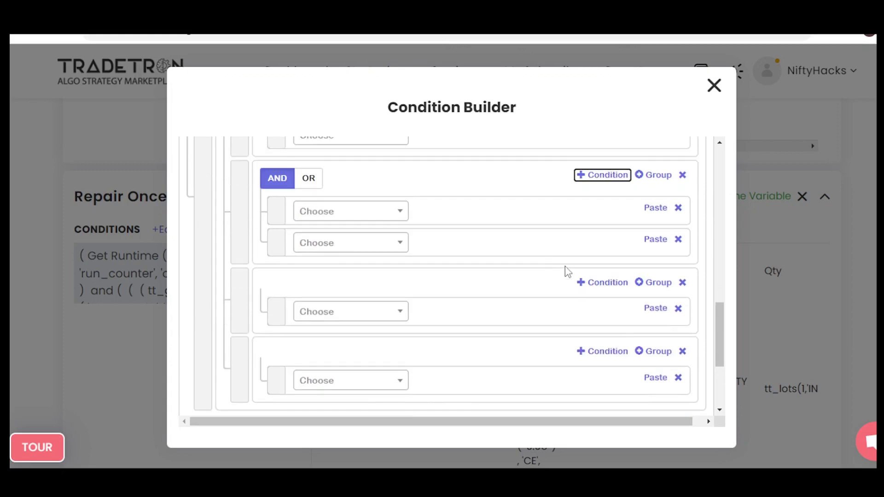
{"action": "left_click", "coordinate": [599, 282]}
{"action": "left_click", "coordinate": [584, 392]}
- Delete the newly added outer condition group together with all its nested groups
{"action": "scroll", "coordinate": [572, 336], "scroll_direction": "down", "scroll_amount": 3}
{"action": "scroll", "coordinate": [572, 336], "scroll_direction": "up", "scroll_amount": 5}
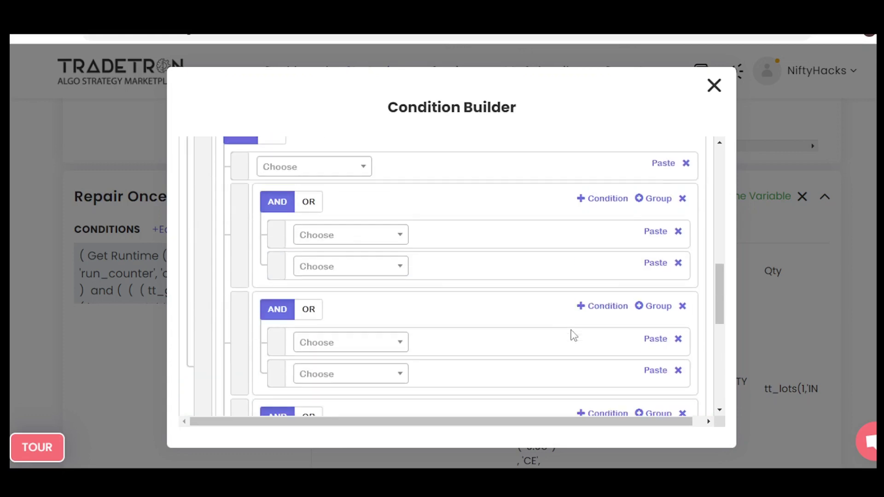
{"action": "left_click", "coordinate": [690, 196]}
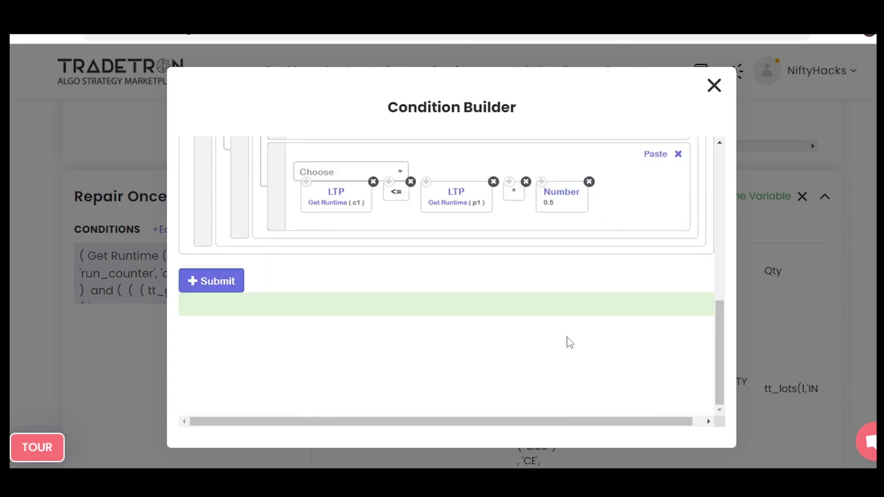
- Review the S 7 R1 LTP comparisons of c1, c3 and p1 and their s5 checks, and close the conditions without submitting
{"action": "scroll", "coordinate": [568, 343], "scroll_direction": "up", "scroll_amount": 10}
{"action": "scroll", "coordinate": [506, 290], "scroll_direction": "down", "scroll_amount": 3}
{"action": "scroll", "coordinate": [506, 290], "scroll_direction": "up", "scroll_amount": 2}
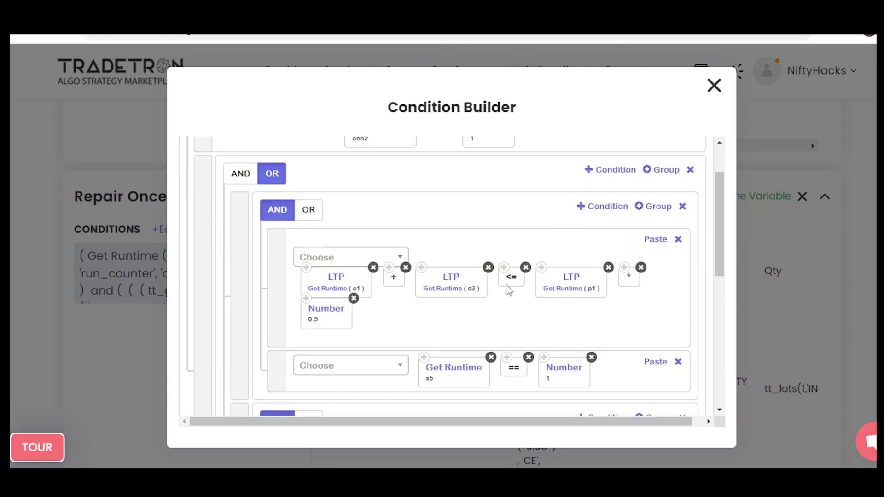
{"action": "scroll", "coordinate": [529, 318], "scroll_direction": "down", "scroll_amount": 1}
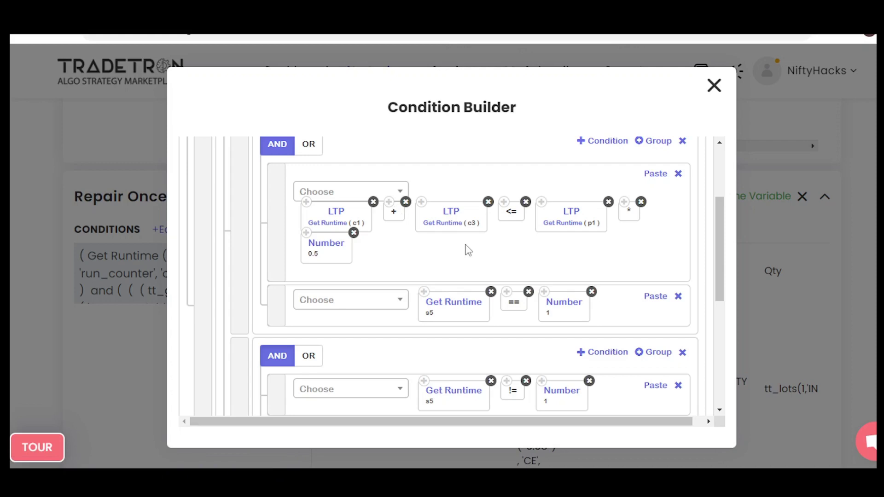
{"action": "scroll", "coordinate": [467, 250], "scroll_direction": "down", "scroll_amount": 3}
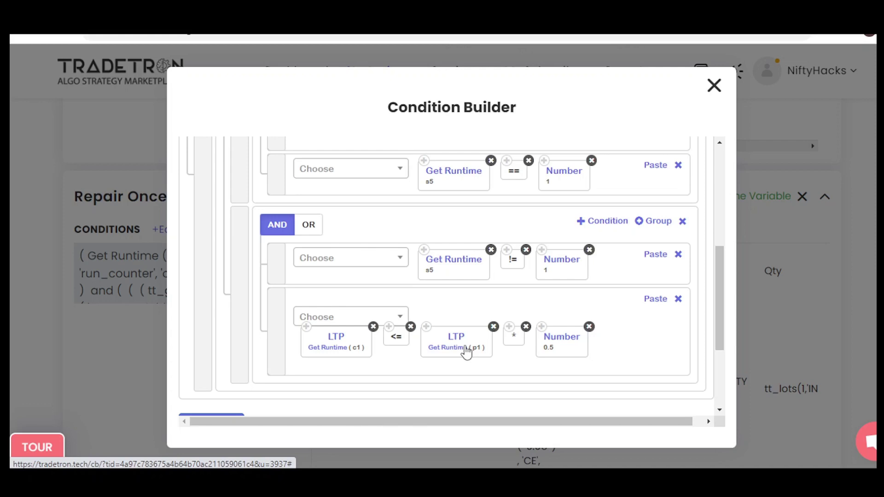
{"action": "scroll", "coordinate": [466, 351], "scroll_direction": "up", "scroll_amount": 5}
{"action": "left_click", "coordinate": [713, 85]}
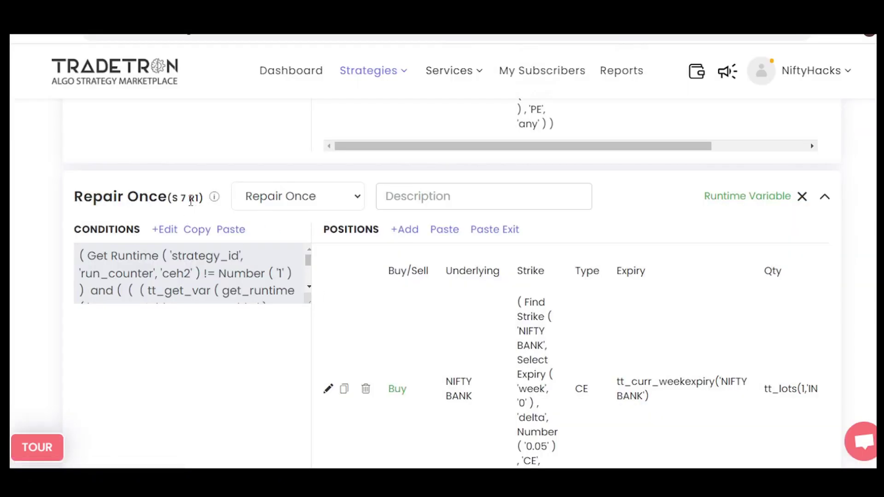
- Inspect the CE strike delta of the S 7 R1 buy position and the block's runtime variable, and close the variables
{"action": "scroll", "coordinate": [224, 352], "scroll_direction": "down", "scroll_amount": 1}
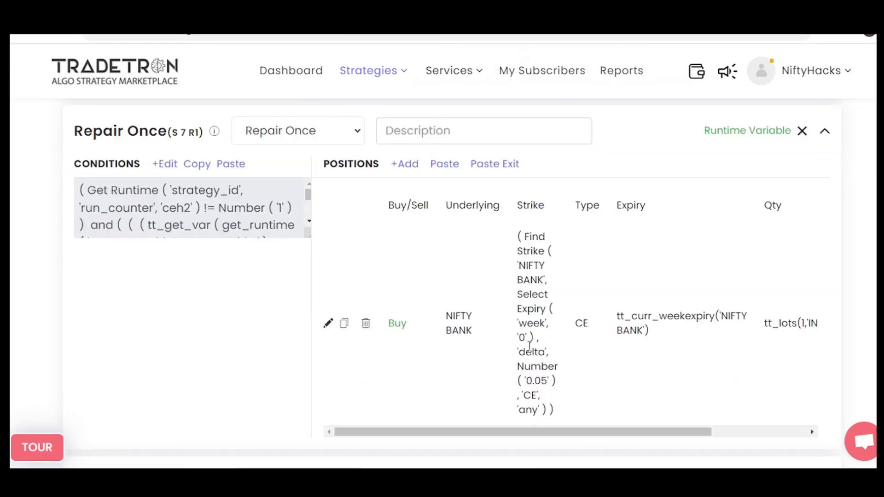
{"action": "left_click_drag", "start_coordinate": [518, 382], "coordinate": [562, 386]}
{"action": "left_click", "coordinate": [197, 318]}
{"action": "left_click", "coordinate": [723, 131]}
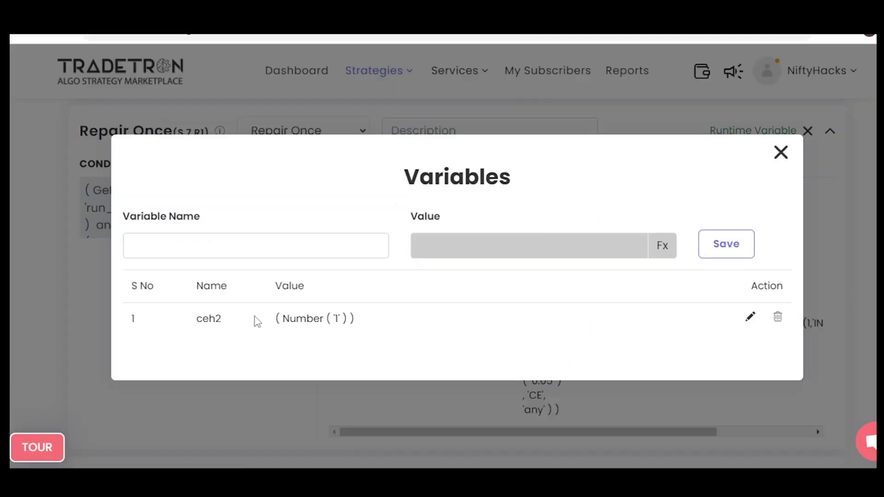
{"action": "left_click_drag", "start_coordinate": [226, 319], "coordinate": [190, 323]}
{"action": "left_click", "coordinate": [414, 322]}
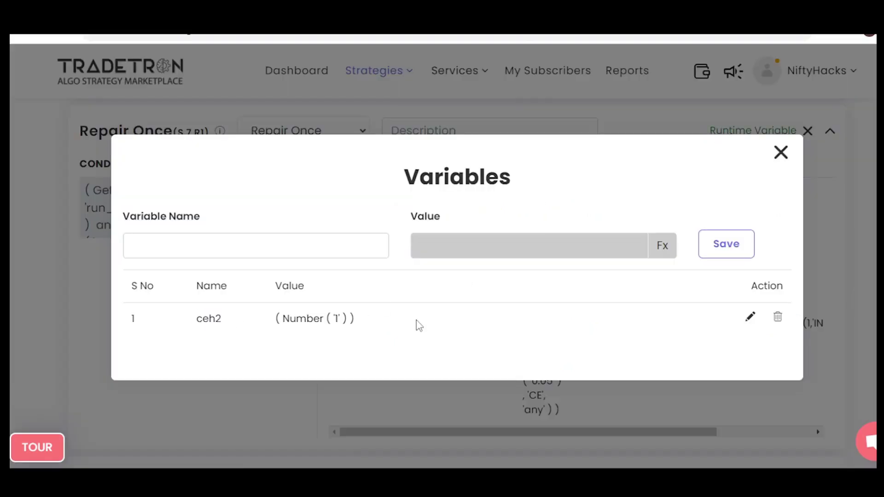
{"action": "left_click", "coordinate": [781, 152]}
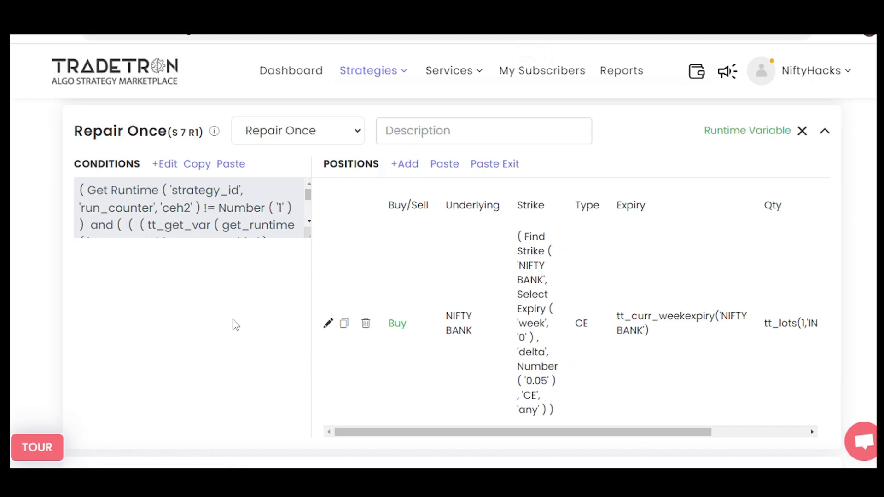
- Open the S 7 R2 Repair Once conditions, review the p1, p3 and c1 LTP comparisons with their s6 checks, and close them unchanged
{"action": "scroll", "coordinate": [233, 322], "scroll_direction": "up", "scroll_amount": 5}
{"action": "scroll", "coordinate": [233, 322], "scroll_direction": "down", "scroll_amount": 1}
{"action": "left_click", "coordinate": [169, 322]}
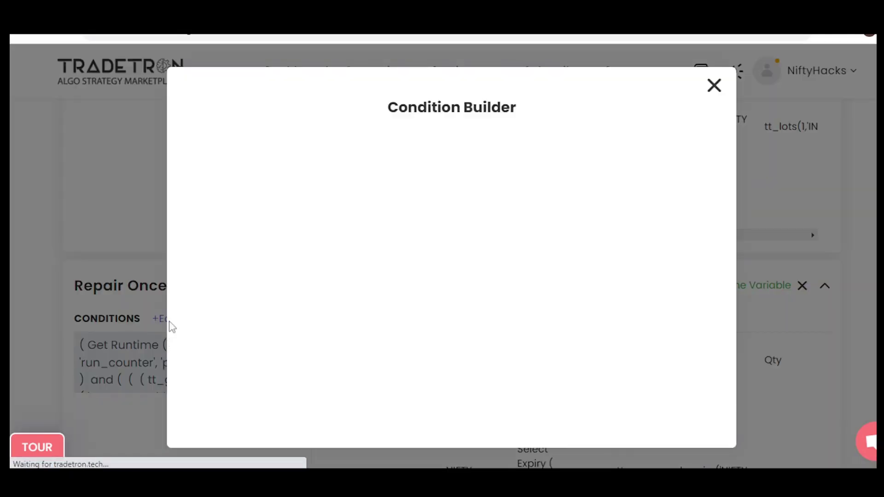
{"action": "scroll", "coordinate": [475, 270], "scroll_direction": "down", "scroll_amount": 5}
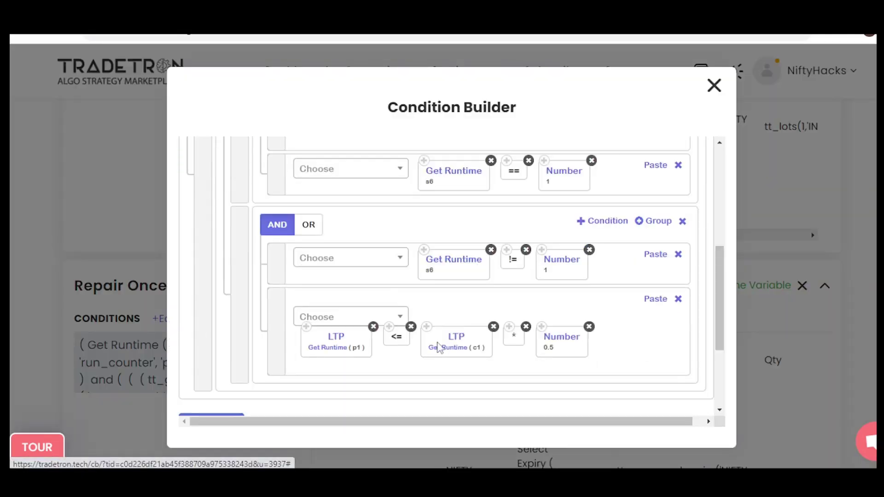
{"action": "scroll", "coordinate": [438, 347], "scroll_direction": "up", "scroll_amount": 1}
{"action": "scroll", "coordinate": [456, 326], "scroll_direction": "down", "scroll_amount": 2}
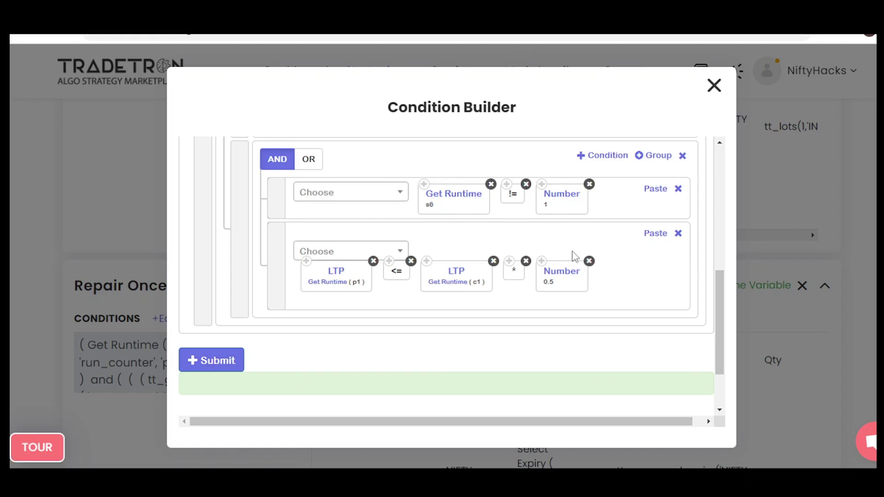
{"action": "scroll", "coordinate": [574, 256], "scroll_direction": "up", "scroll_amount": 3}
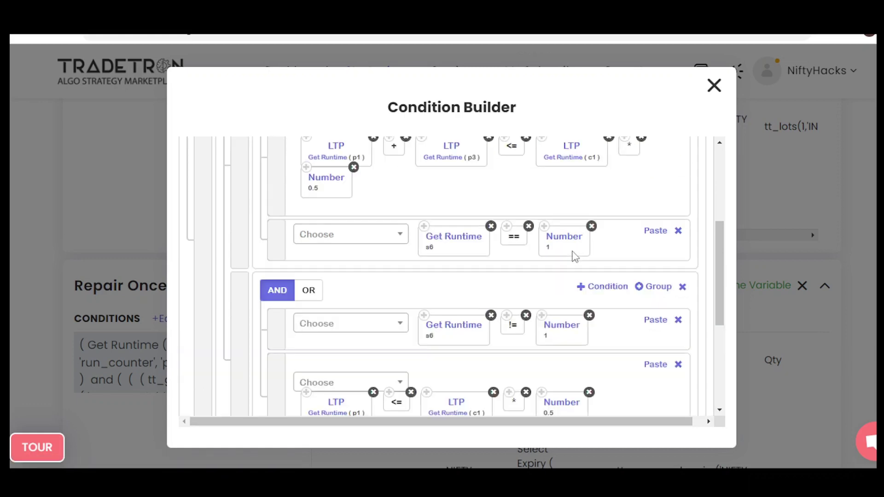
{"action": "scroll", "coordinate": [575, 257], "scroll_direction": "up", "scroll_amount": 1}
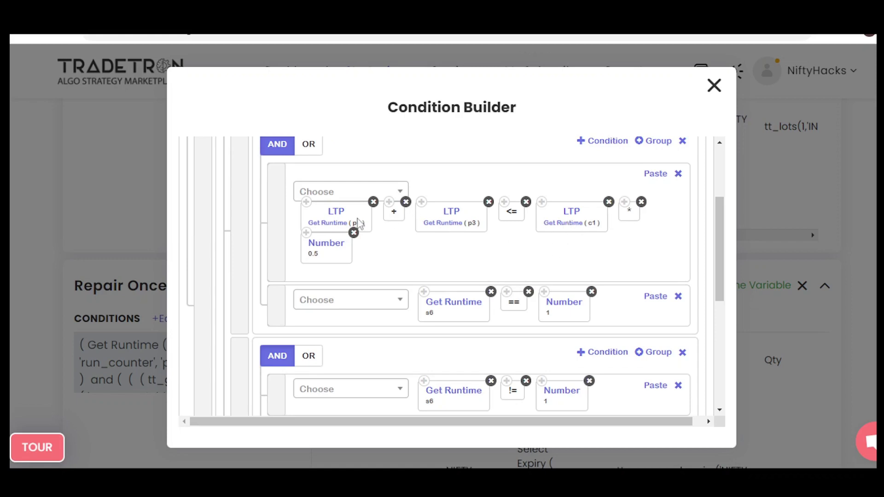
{"action": "left_click", "coordinate": [714, 85]}
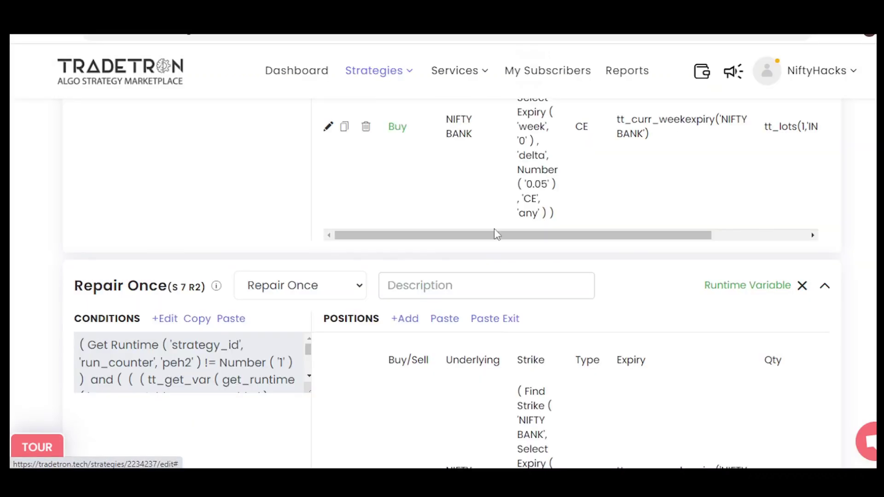
- Inspect the delta value in the strike formula of the S 7 R2 PE buy position
{"action": "scroll", "coordinate": [276, 323], "scroll_direction": "down", "scroll_amount": 4}
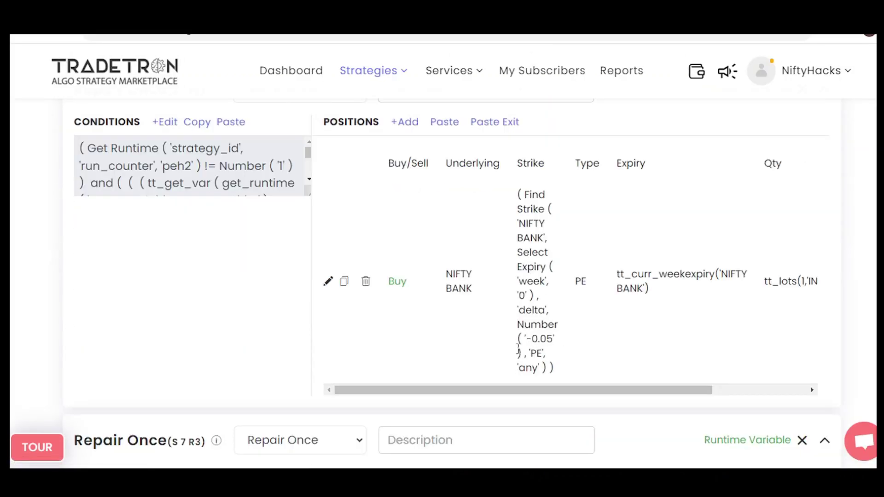
{"action": "triple_click", "coordinate": [518, 348]}
{"action": "left_click", "coordinate": [517, 351]}
{"action": "mouse_move", "coordinate": [522, 342]}
{"action": "left_mouse_down"}
{"action": "mouse_move", "coordinate": [557, 338]}
{"action": "mouse_move", "coordinate": [519, 354]}
{"action": "mouse_move", "coordinate": [524, 339]}
{"action": "left_mouse_up"}
{"action": "left_click", "coordinate": [557, 339]}
{"action": "left_click", "coordinate": [292, 353]}
- Open the S 7 R3 Repair Once conditions, review the ceh3, s2 and s3 checks and the LTP comparisons, and close them unchanged
{"action": "scroll", "coordinate": [70, 368], "scroll_direction": "down", "scroll_amount": 4}
{"action": "scroll", "coordinate": [164, 209], "scroll_direction": "down", "scroll_amount": 1}
{"action": "left_click", "coordinate": [161, 213]}
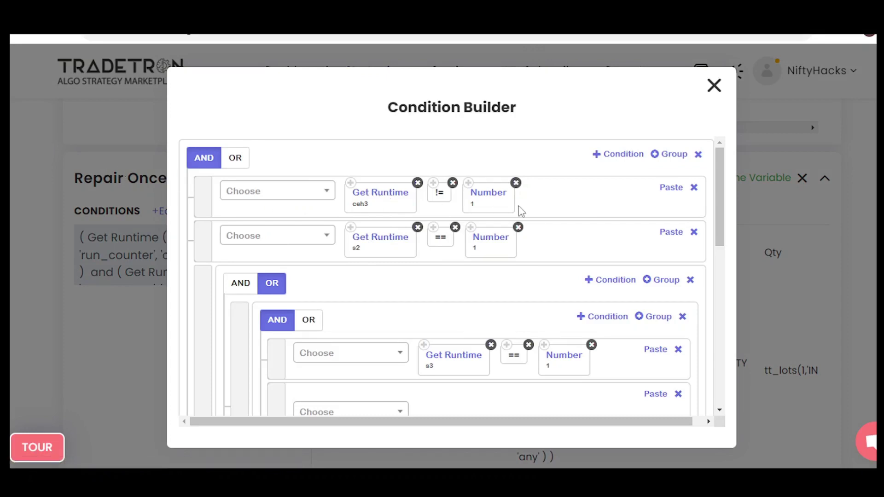
{"action": "scroll", "coordinate": [465, 303], "scroll_direction": "down", "scroll_amount": 3}
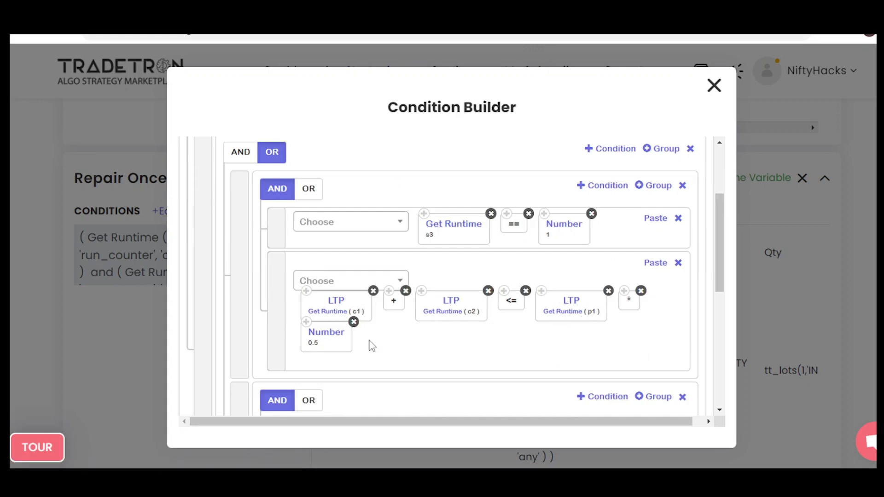
{"action": "scroll", "coordinate": [372, 345], "scroll_direction": "down", "scroll_amount": 5}
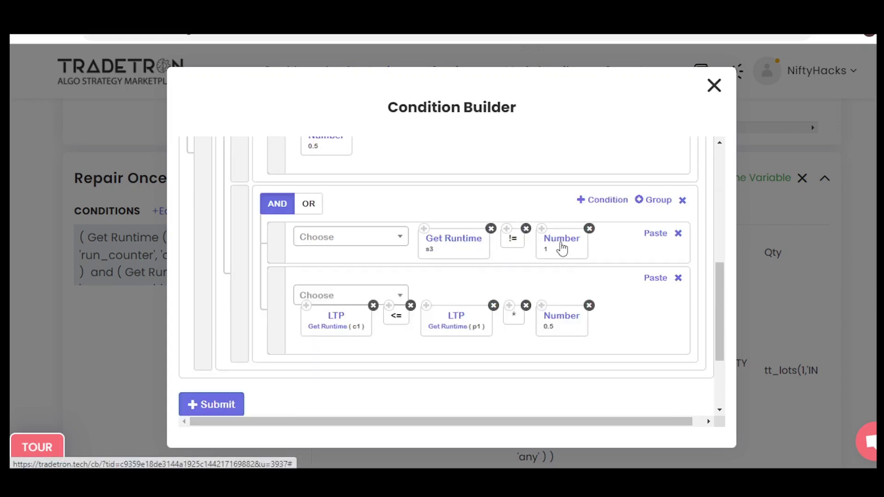
{"action": "scroll", "coordinate": [559, 248], "scroll_direction": "up", "scroll_amount": 5}
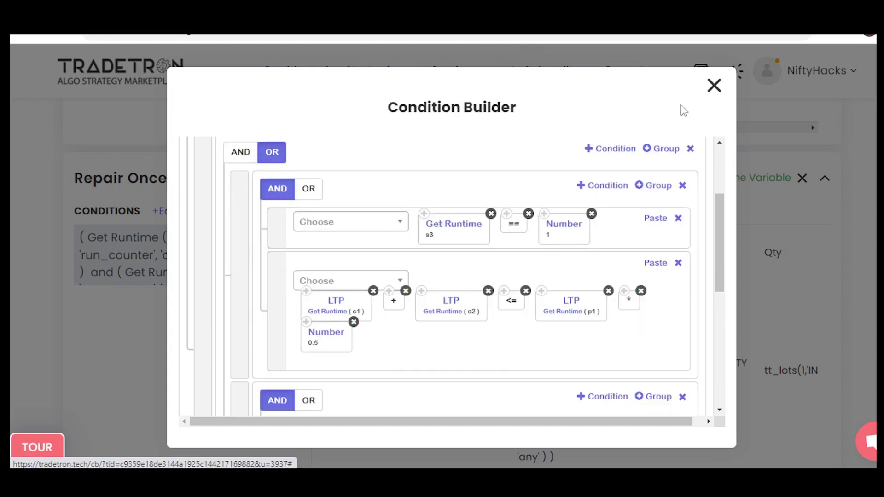
{"action": "left_click", "coordinate": [714, 86]}
- Open the S 7 R4 Repair Once conditions, review the s4 checks and the p1, p2 and c1 LTP comparisons, and close them
{"action": "scroll", "coordinate": [191, 322], "scroll_direction": "down", "scroll_amount": 6}
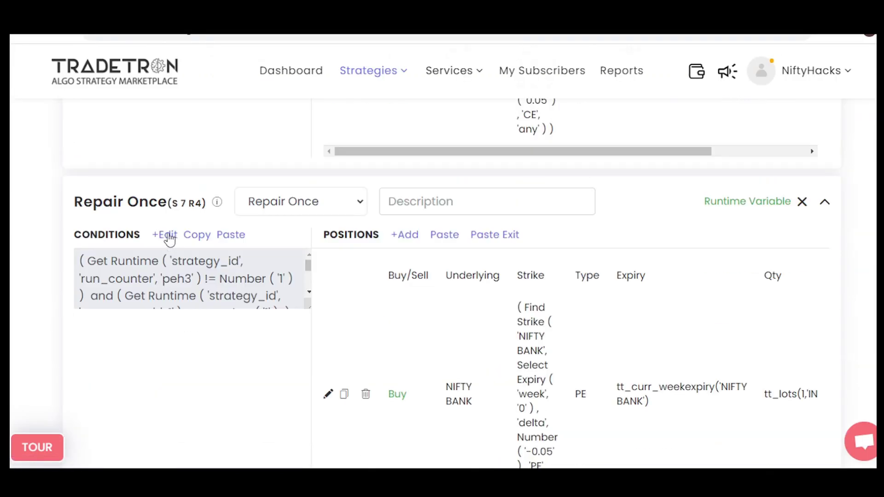
{"action": "left_click", "coordinate": [168, 236]}
{"action": "scroll", "coordinate": [483, 283], "scroll_direction": "down", "scroll_amount": 3}
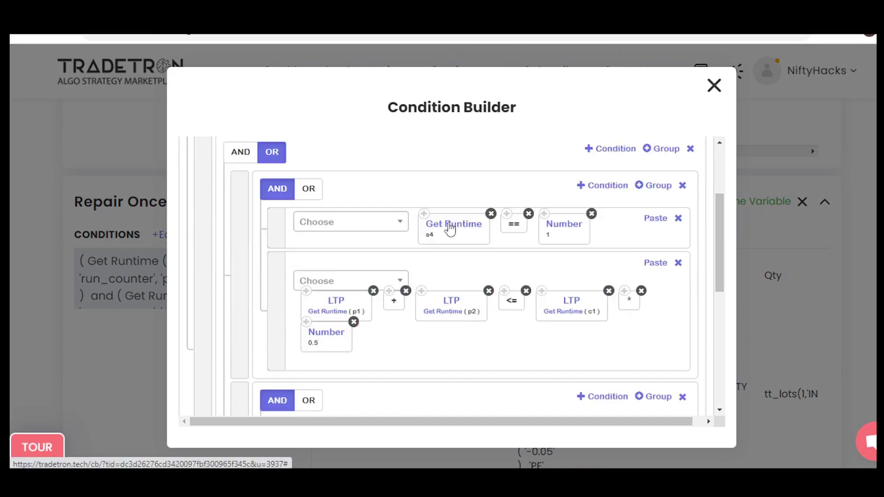
{"action": "scroll", "coordinate": [450, 229], "scroll_direction": "down", "scroll_amount": 5}
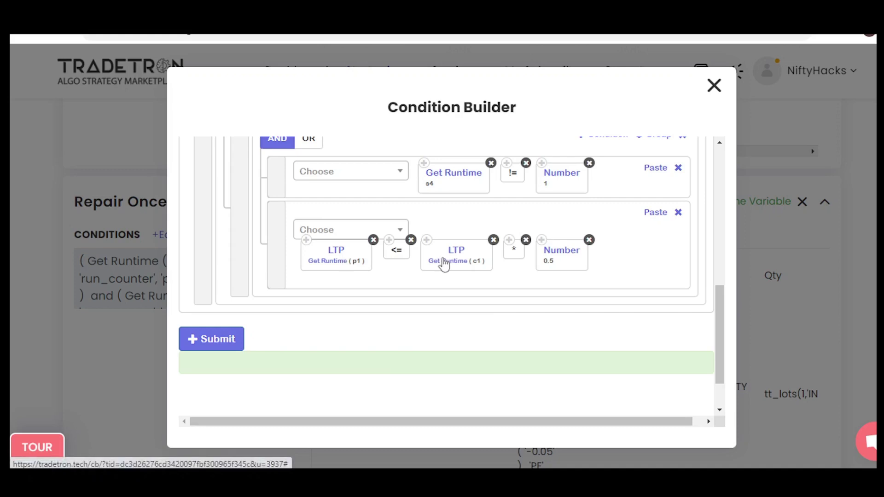
{"action": "scroll", "coordinate": [444, 264], "scroll_direction": "up", "scroll_amount": 2}
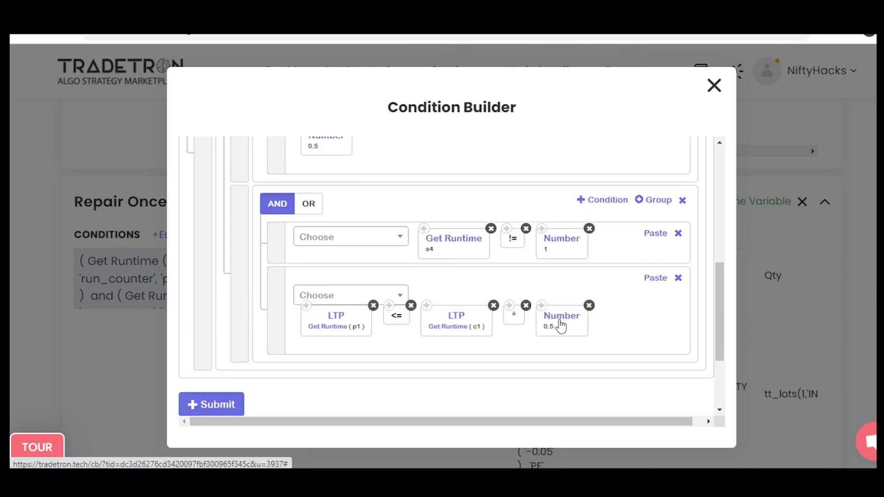
{"action": "scroll", "coordinate": [561, 325], "scroll_direction": "up", "scroll_amount": 2}
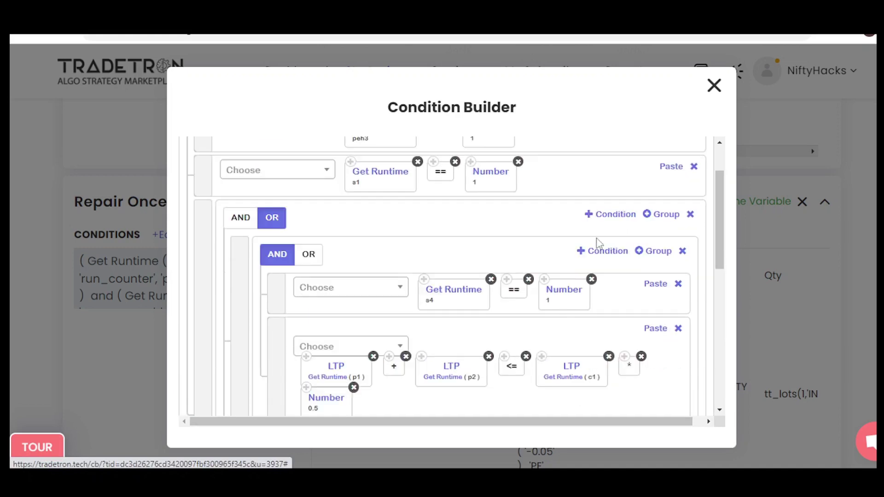
{"action": "left_click", "coordinate": [713, 85]}
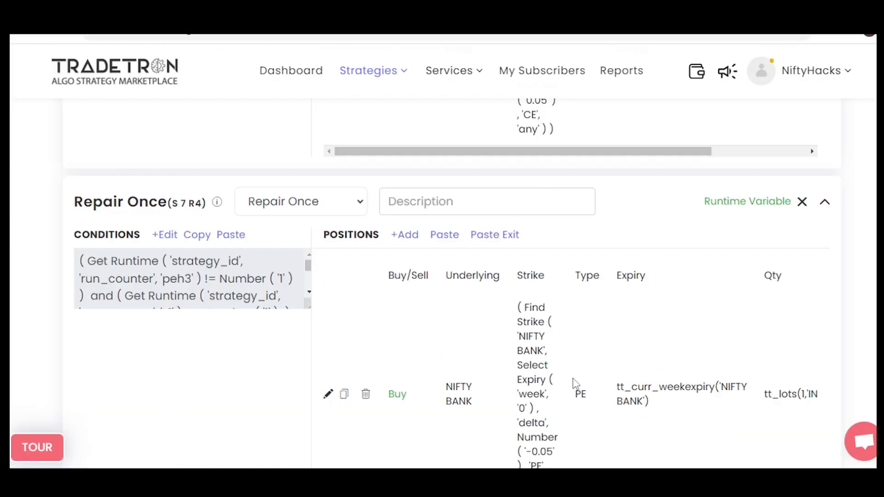
- Reopen the S 7 R4 conditions, recheck the peh3 and s1 checks and both nested AND groups, and close them without changes
{"action": "left_click", "coordinate": [168, 236]}
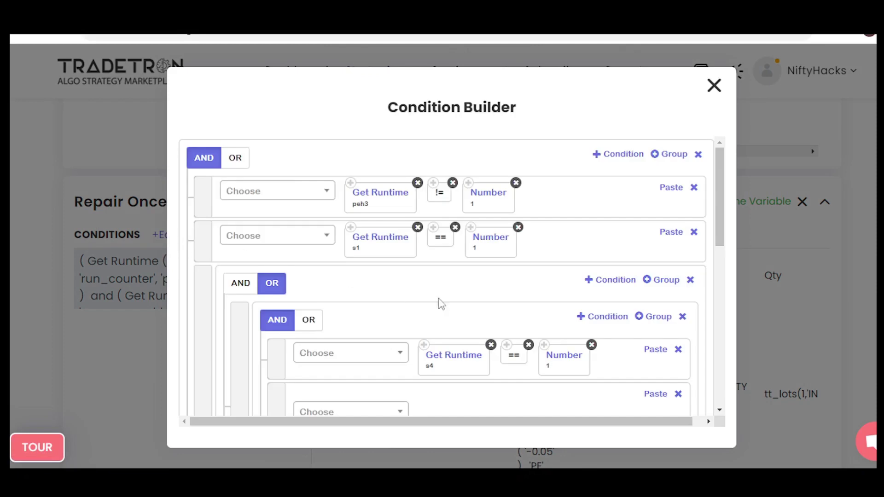
{"action": "scroll", "coordinate": [514, 315], "scroll_direction": "down", "scroll_amount": 4}
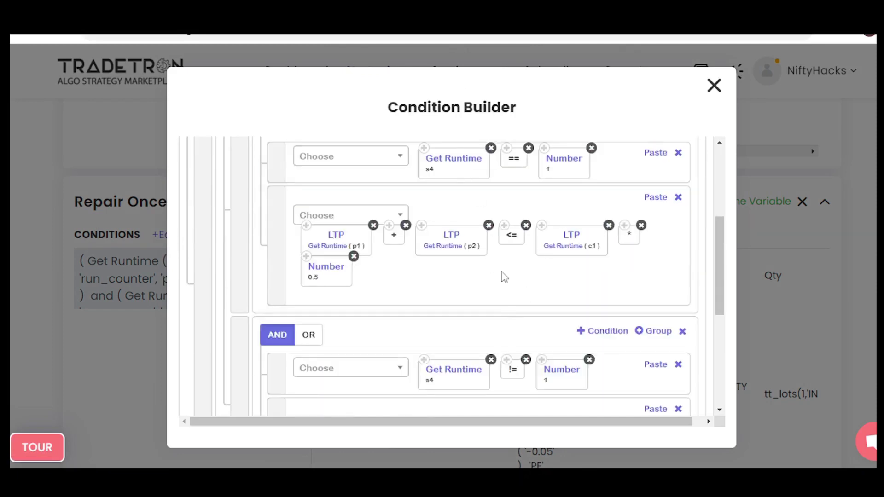
{"action": "scroll", "coordinate": [502, 276], "scroll_direction": "down", "scroll_amount": 3}
{"action": "scroll", "coordinate": [504, 276], "scroll_direction": "up", "scroll_amount": 4}
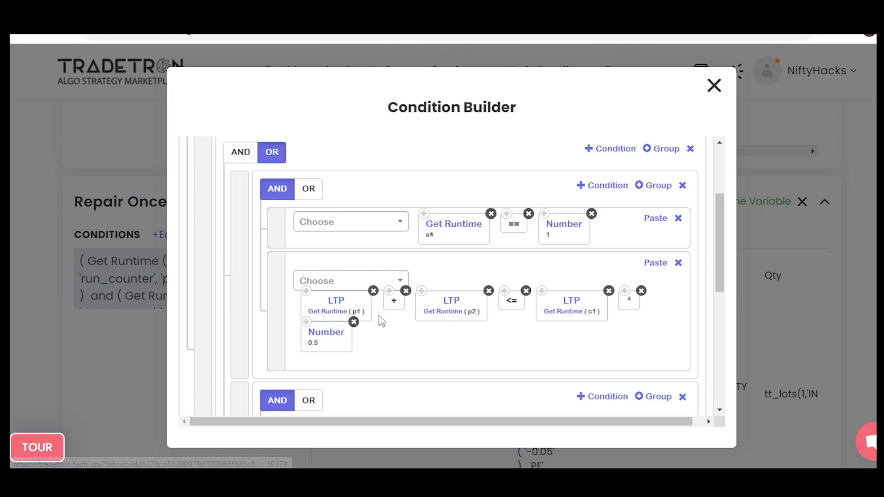
{"action": "scroll", "coordinate": [541, 269], "scroll_direction": "up", "scroll_amount": 5}
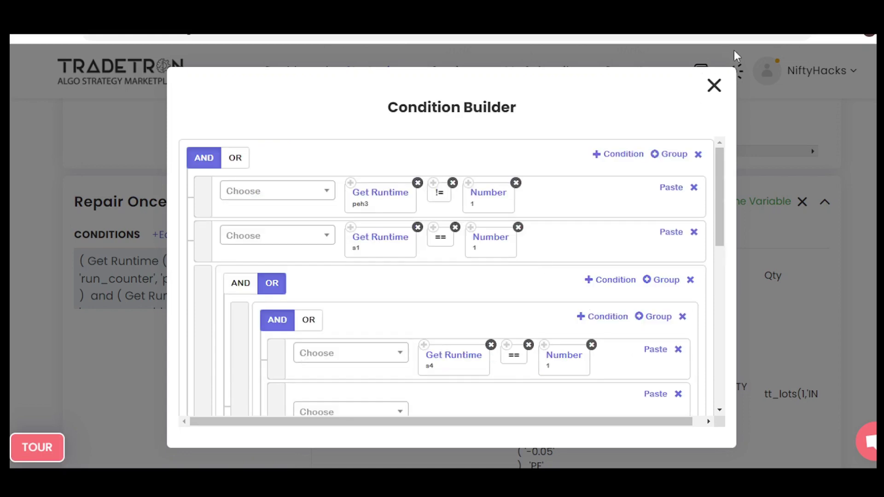
{"action": "left_click", "coordinate": [713, 85]}
{"action": "left_click_drag", "start_coordinate": [127, 203], "coordinate": [163, 207]}
{"action": "left_click", "coordinate": [194, 184]}
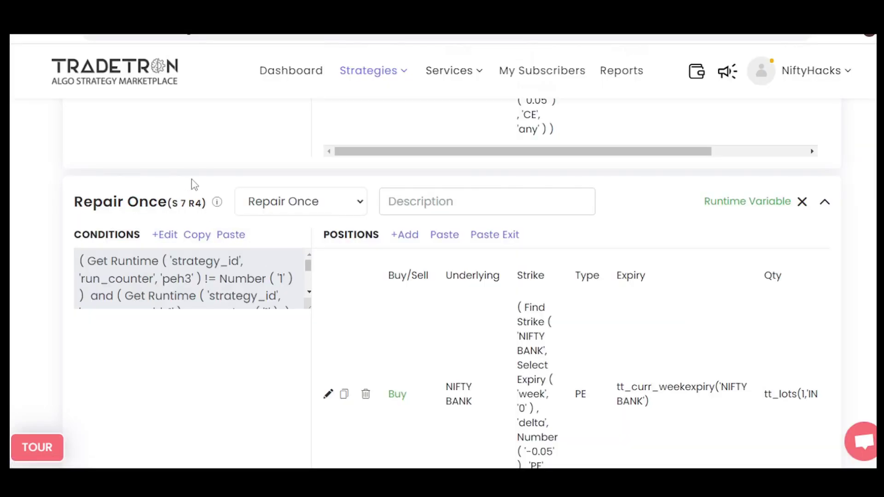
- Look back over the Set 7 Repair Once blocks S 7 R1 to S 7 R4, the Exit section and the S7 Entry positions
{"action": "scroll", "coordinate": [194, 184], "scroll_direction": "down", "scroll_amount": 7}
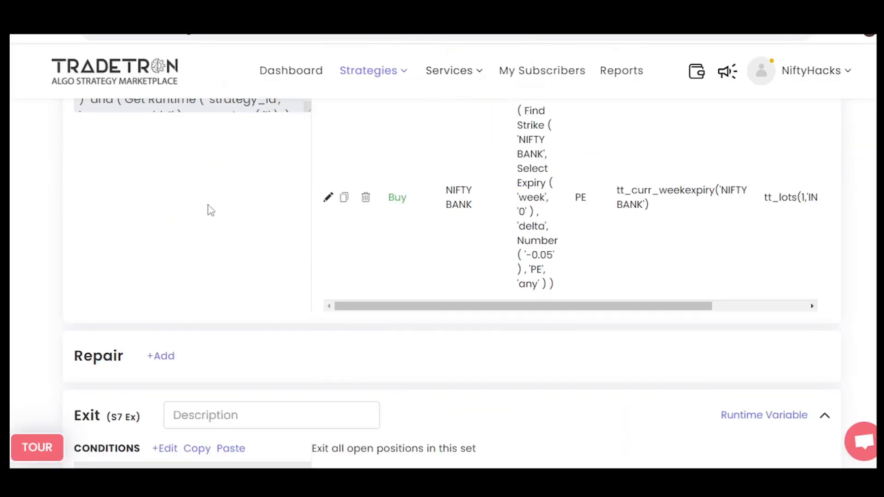
{"action": "scroll", "coordinate": [210, 209], "scroll_direction": "up", "scroll_amount": 10}
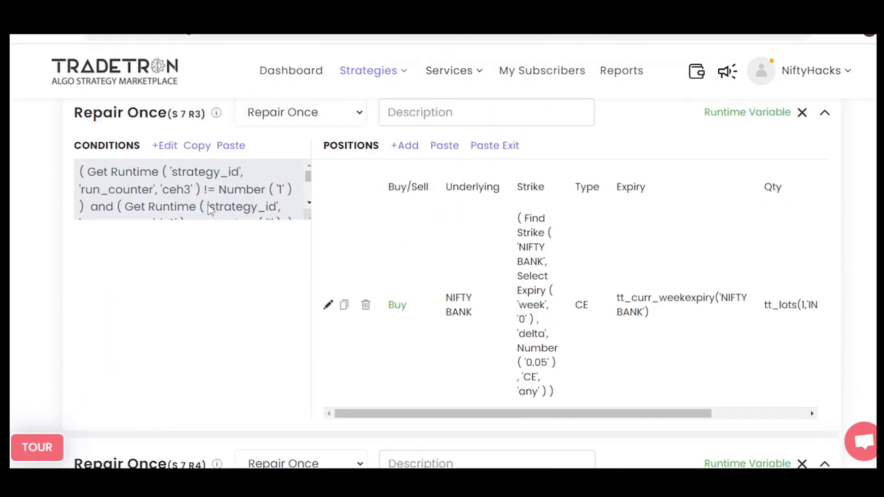
{"action": "scroll", "coordinate": [210, 210], "scroll_direction": "up", "scroll_amount": 1}
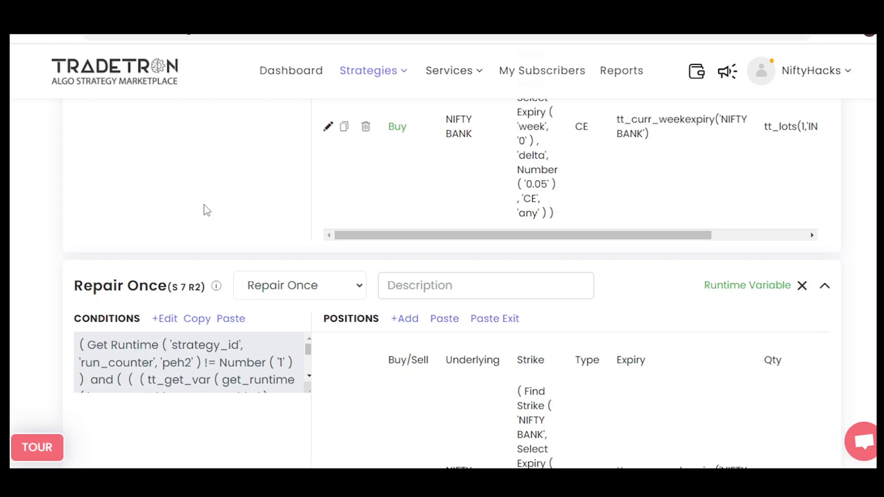
{"action": "scroll", "coordinate": [198, 209], "scroll_direction": "down", "scroll_amount": 4}
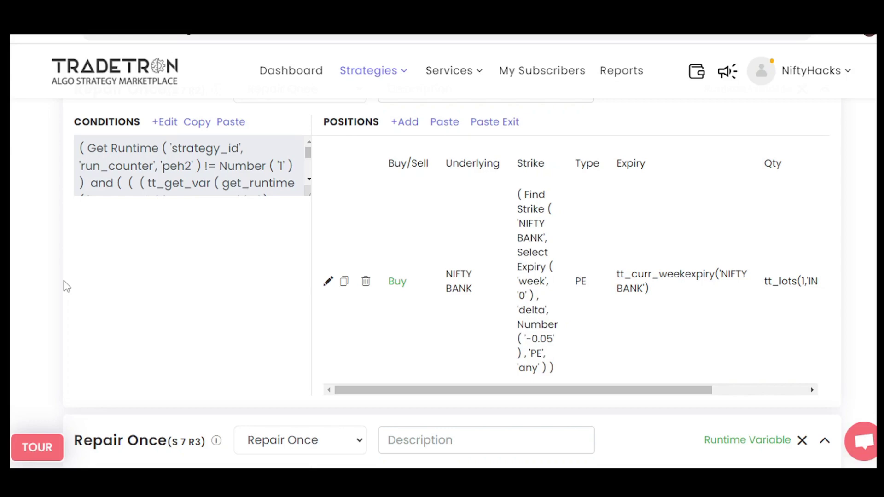
{"action": "scroll", "coordinate": [45, 303], "scroll_direction": "down", "scroll_amount": 15}
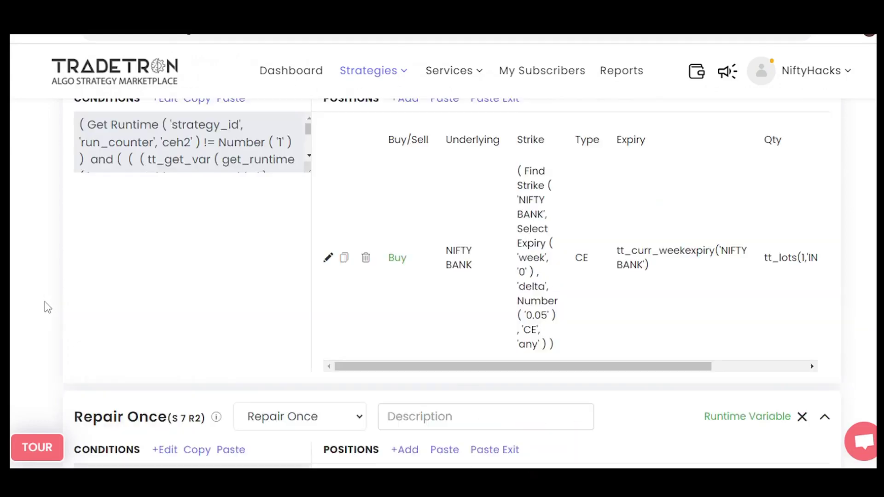
{"action": "scroll", "coordinate": [45, 302], "scroll_direction": "down", "scroll_amount": 10}
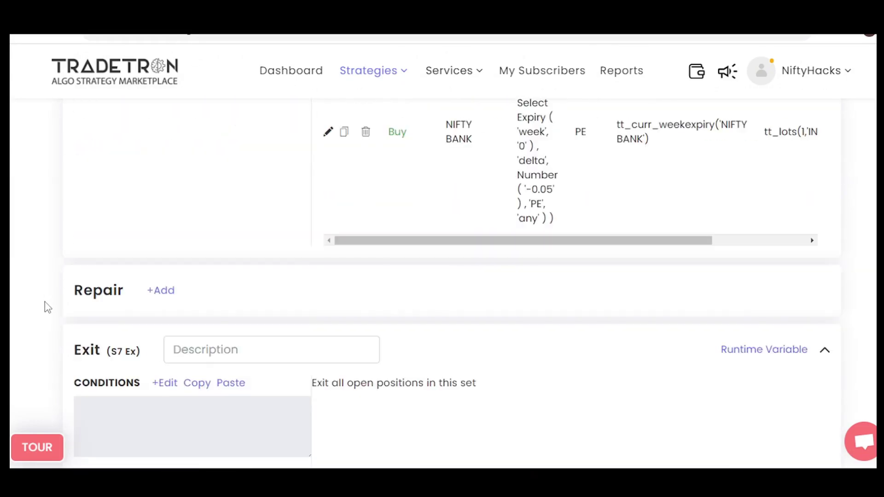
{"action": "scroll", "coordinate": [45, 301], "scroll_direction": "up", "scroll_amount": 10}
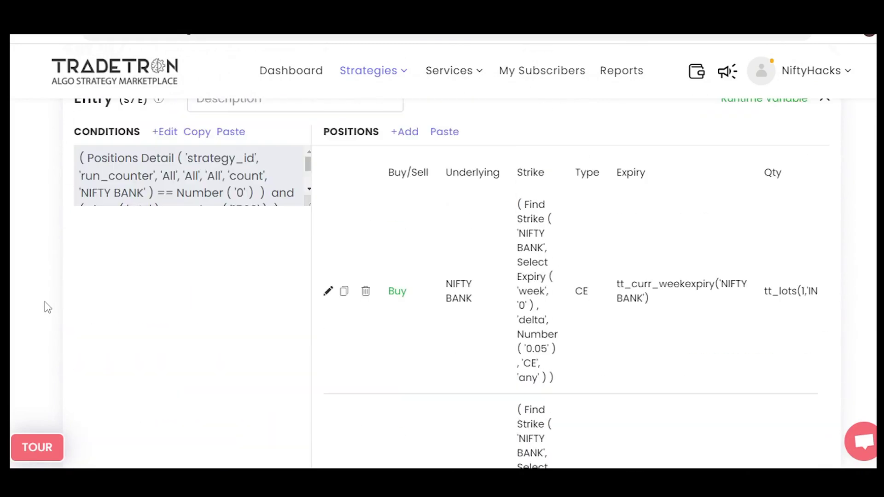
{"action": "scroll", "coordinate": [45, 302], "scroll_direction": "up", "scroll_amount": 2}
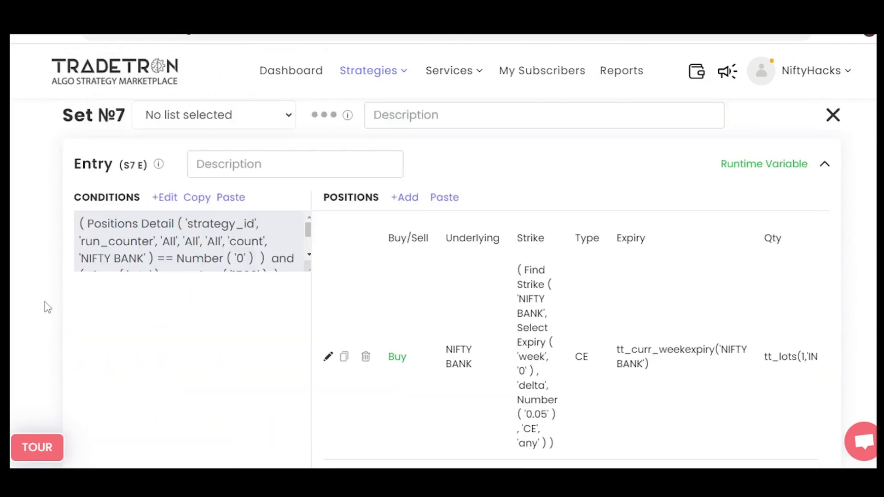
- Open the Set 3 Entry conditions, review the s3, ceh2 and t3 checks and the c1 + c3 versus p1 LTP comparison, and close them
{"action": "scroll", "coordinate": [46, 302], "scroll_direction": "up", "scroll_amount": 12}
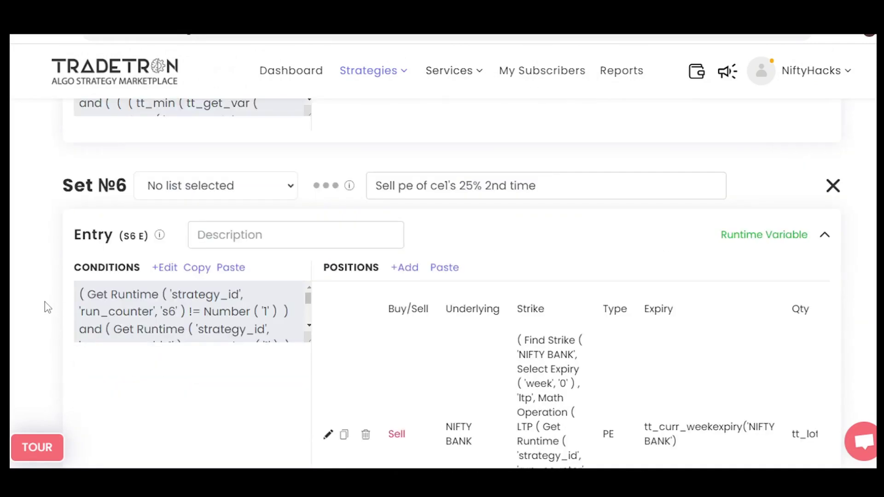
{"action": "scroll", "coordinate": [45, 302], "scroll_direction": "up", "scroll_amount": 20}
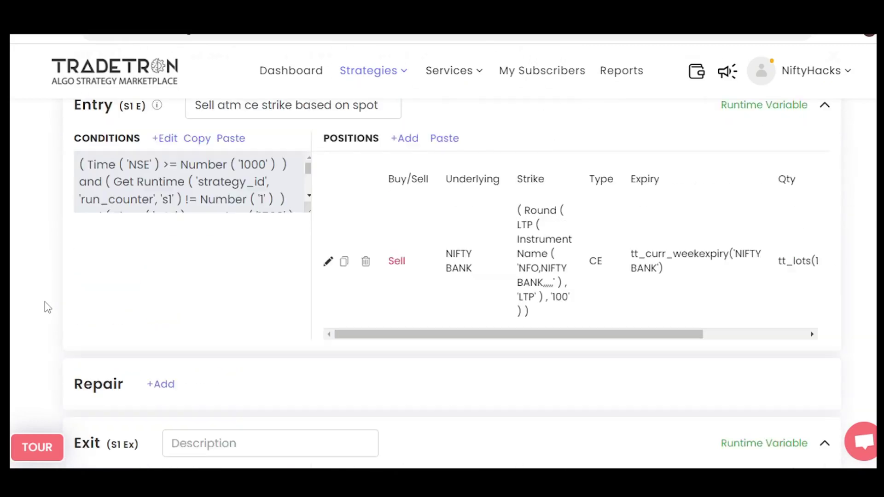
{"action": "scroll", "coordinate": [45, 301], "scroll_direction": "down", "scroll_amount": 10}
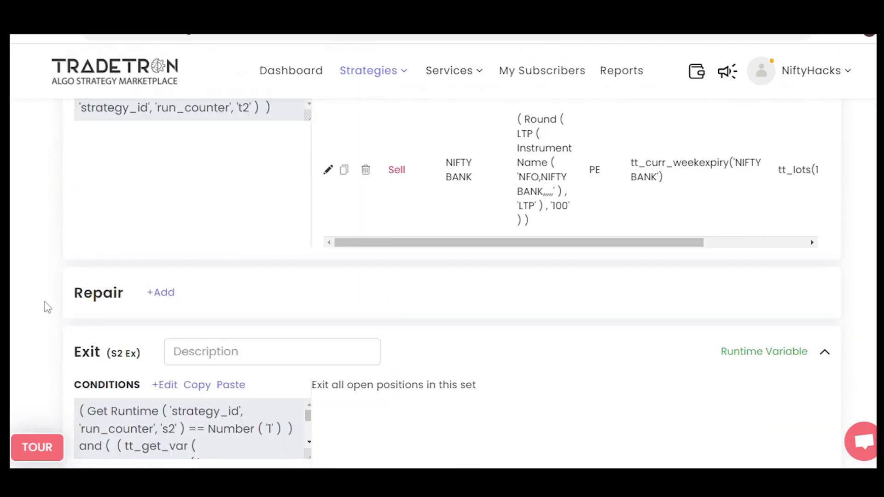
{"action": "scroll", "coordinate": [45, 302], "scroll_direction": "down", "scroll_amount": 8}
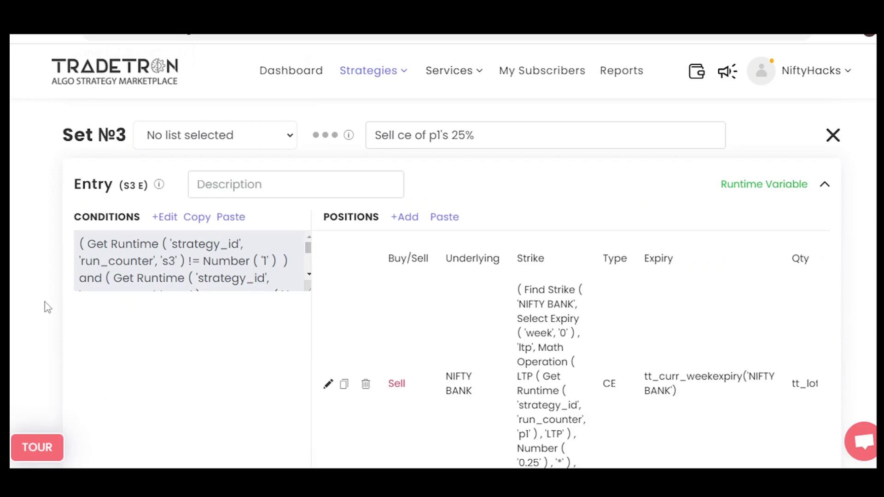
{"action": "left_click", "coordinate": [161, 219]}
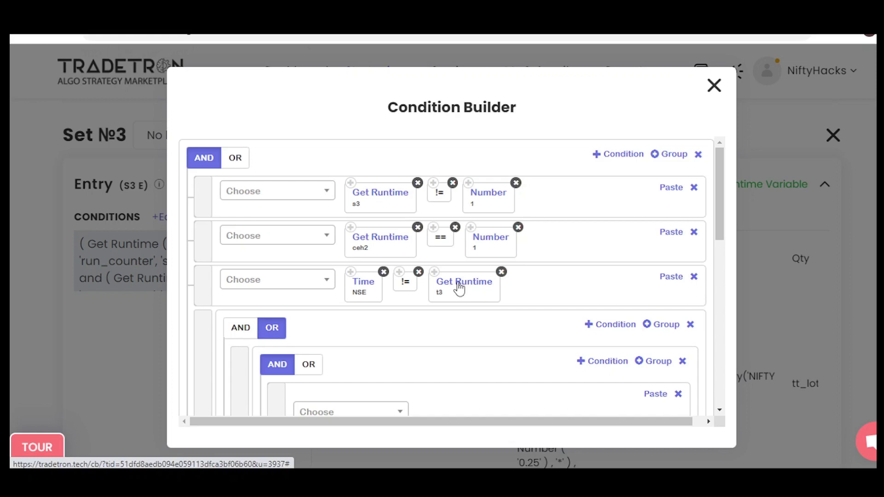
{"action": "scroll", "coordinate": [459, 288], "scroll_direction": "down", "scroll_amount": 3}
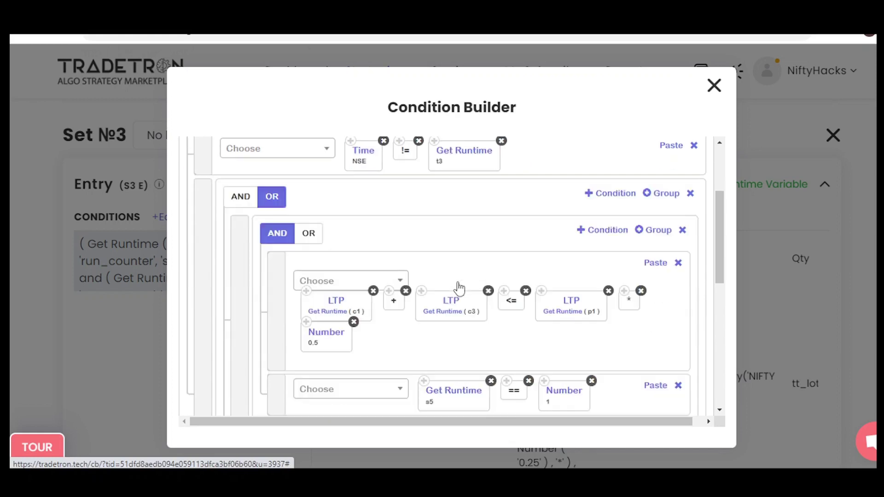
{"action": "scroll", "coordinate": [452, 215], "scroll_direction": "up", "scroll_amount": 3}
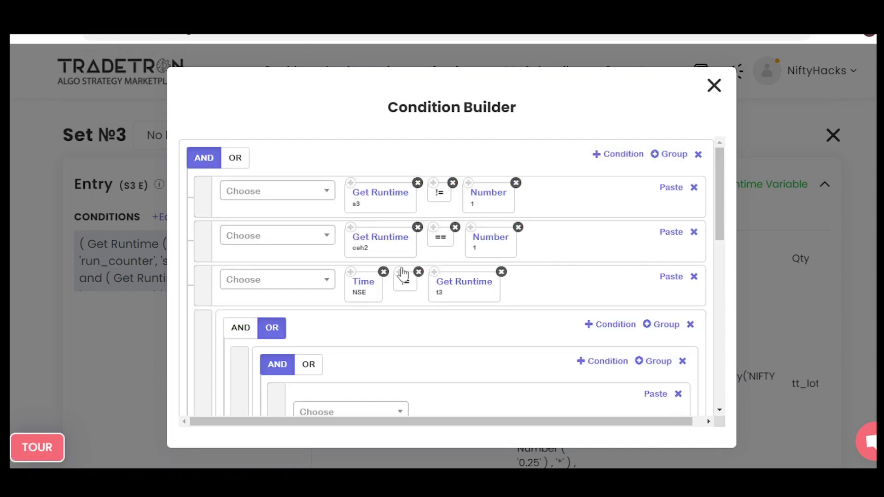
{"action": "scroll", "coordinate": [403, 274], "scroll_direction": "down", "scroll_amount": 4}
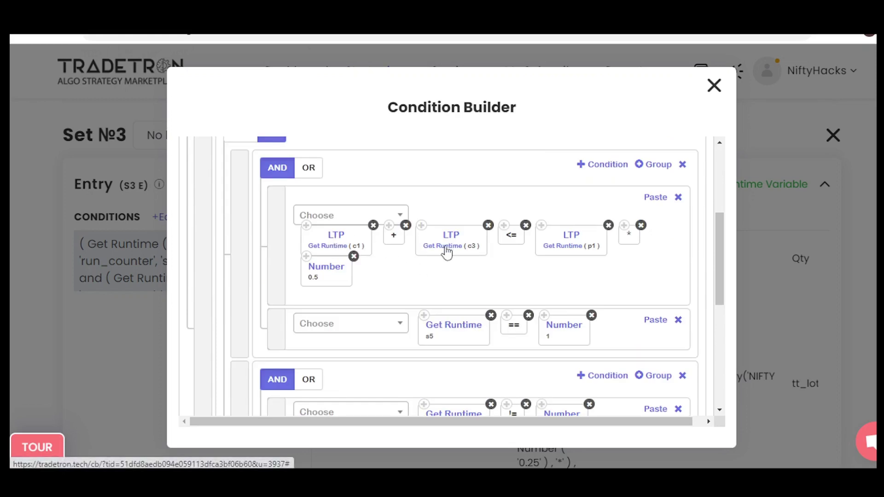
{"action": "left_click", "coordinate": [714, 88]}
- Highlight the descriptions of Sets 3, 5 and 6 in turn to compare their 25% premium sell rules, leaving the text unchanged
{"action": "left_click_drag", "start_coordinate": [85, 135], "coordinate": [133, 130]}
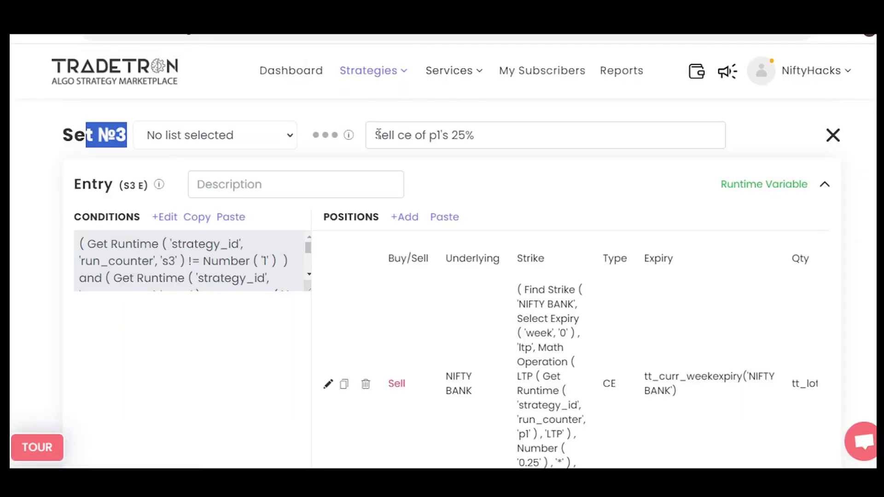
{"action": "left_click_drag", "start_coordinate": [377, 134], "coordinate": [480, 134]}
{"action": "left_click", "coordinate": [202, 392]}
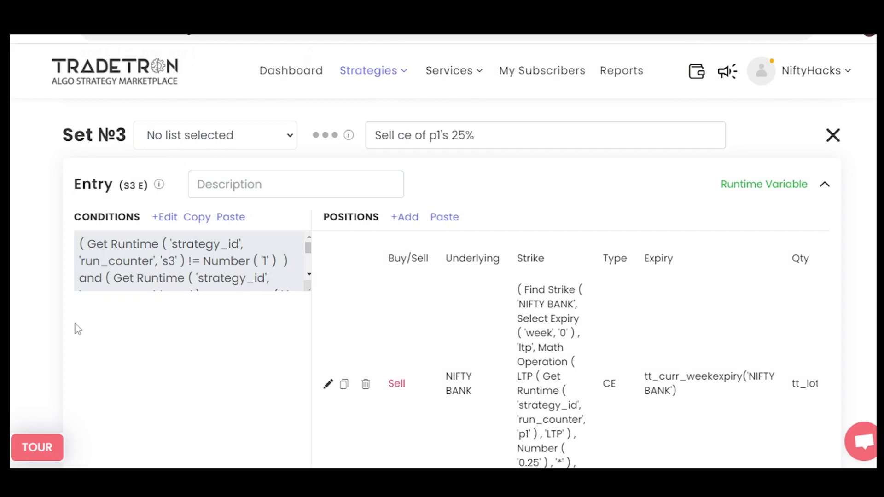
{"action": "scroll", "coordinate": [75, 328], "scroll_direction": "down", "scroll_amount": 8}
{"action": "scroll", "coordinate": [126, 277], "scroll_direction": "down", "scroll_amount": 10}
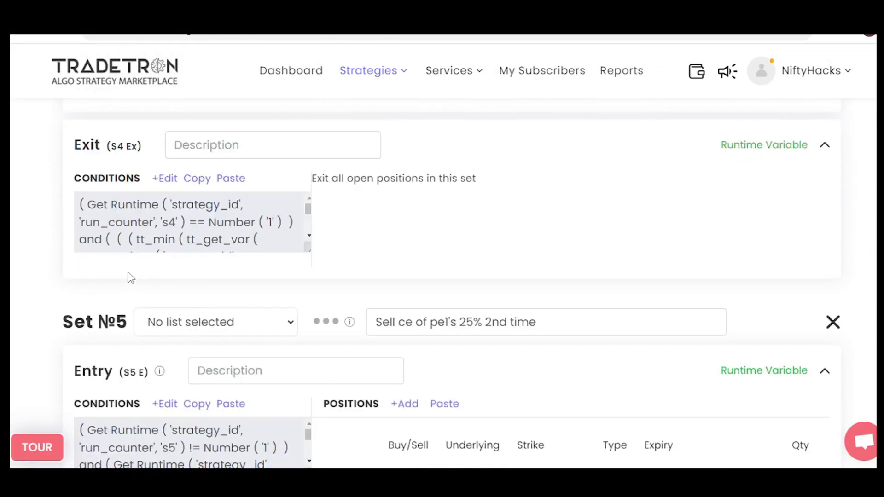
{"action": "left_click_drag", "start_coordinate": [374, 189], "coordinate": [543, 180]}
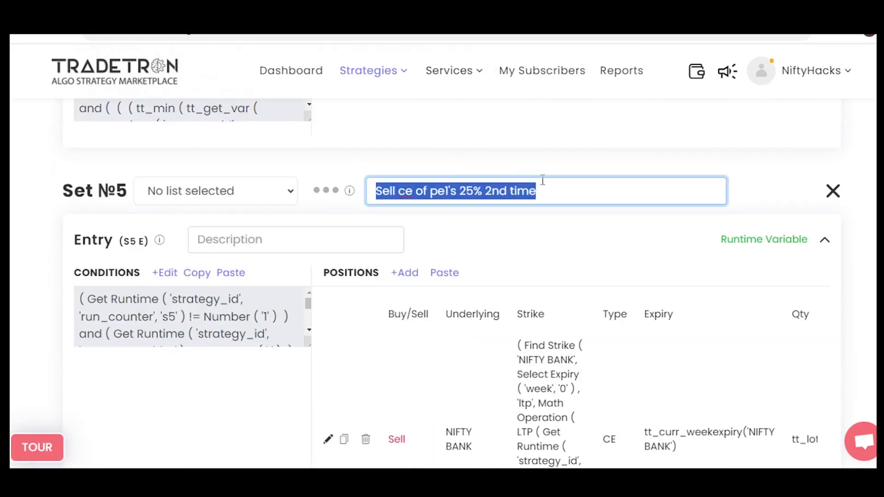
{"action": "left_click", "coordinate": [294, 234]}
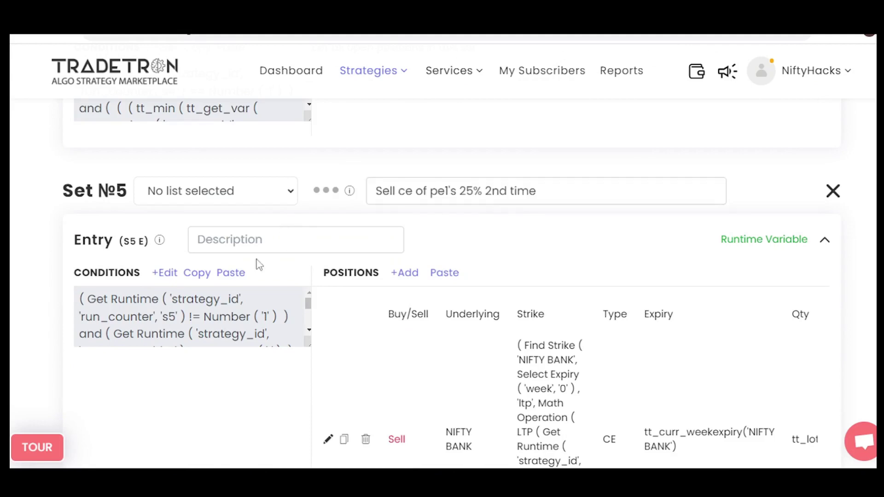
{"action": "scroll", "coordinate": [249, 290], "scroll_direction": "down", "scroll_amount": 15}
{"action": "left_click_drag", "start_coordinate": [379, 131], "coordinate": [563, 125]}
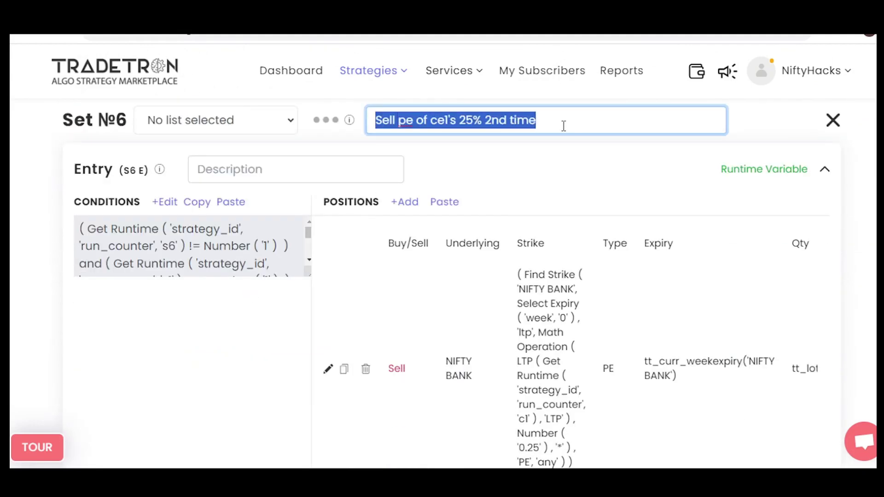
{"action": "left_click", "coordinate": [226, 356]}
- Inspect the Entry runtime variables of Set 5 and Set 3, closing each list without changes
{"action": "scroll", "coordinate": [227, 357], "scroll_direction": "up", "scroll_amount": 15}
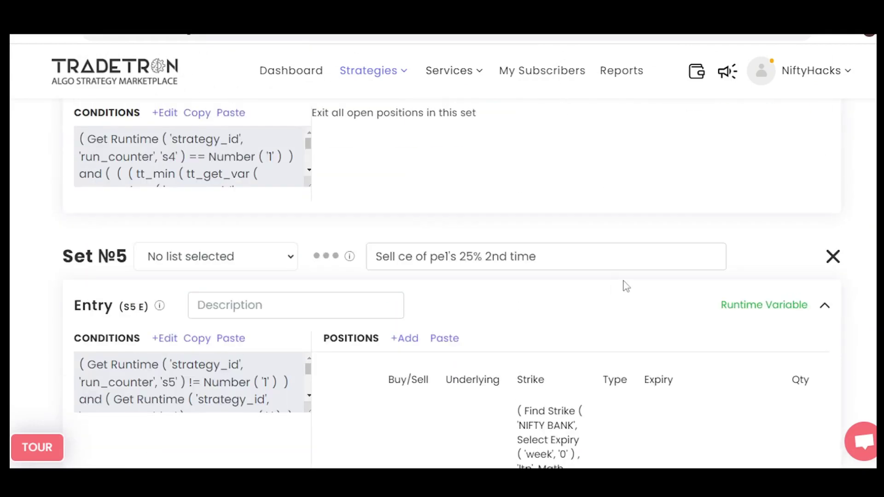
{"action": "left_click", "coordinate": [732, 305]}
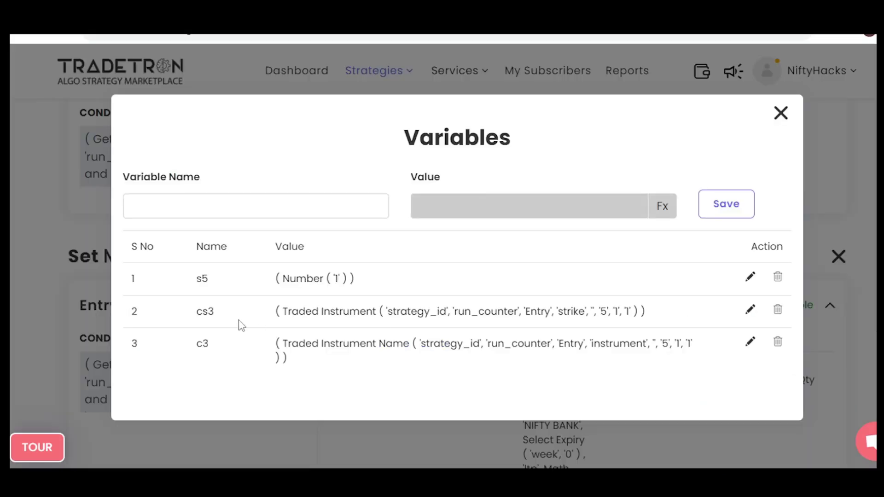
{"action": "left_click", "coordinate": [780, 114]}
{"action": "scroll", "coordinate": [253, 286], "scroll_direction": "up", "scroll_amount": 20}
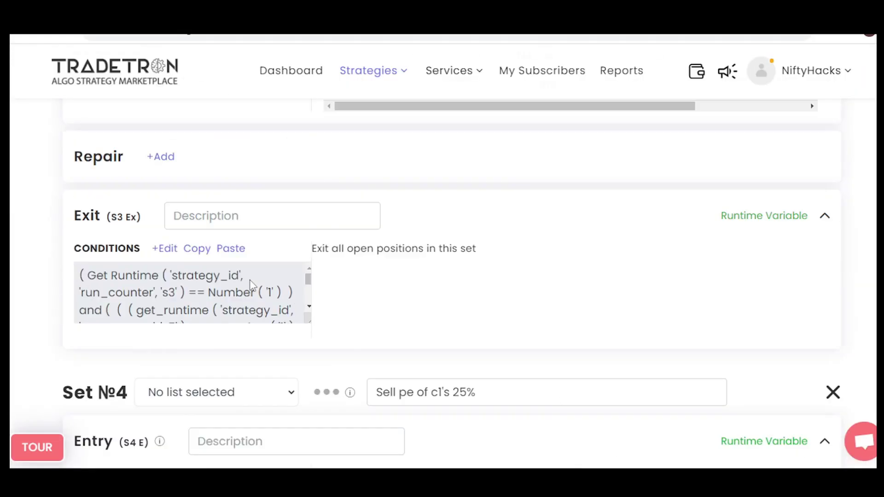
{"action": "left_click", "coordinate": [764, 184]}
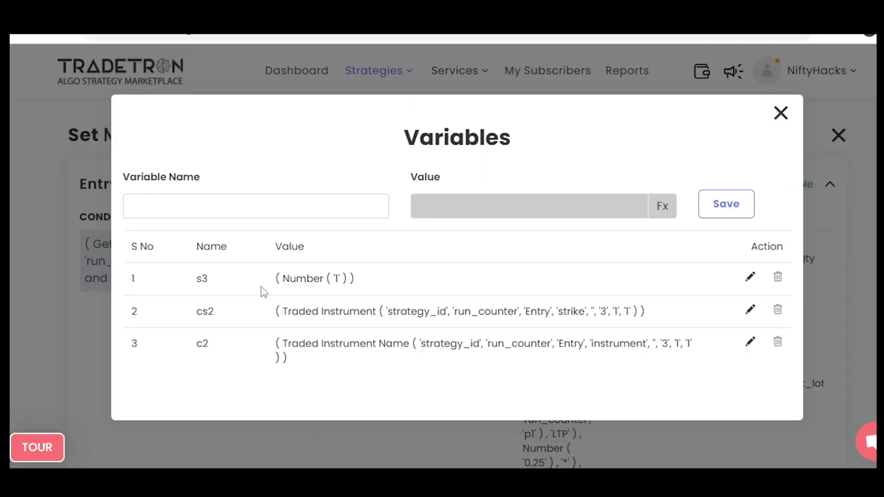
{"action": "left_click", "coordinate": [779, 115]}
- Reopen the Set 3 Entry conditions and relate them to the first CE and PE premiums and empty 2nd and 3rd CE cells in Excel
{"action": "left_click", "coordinate": [167, 217]}
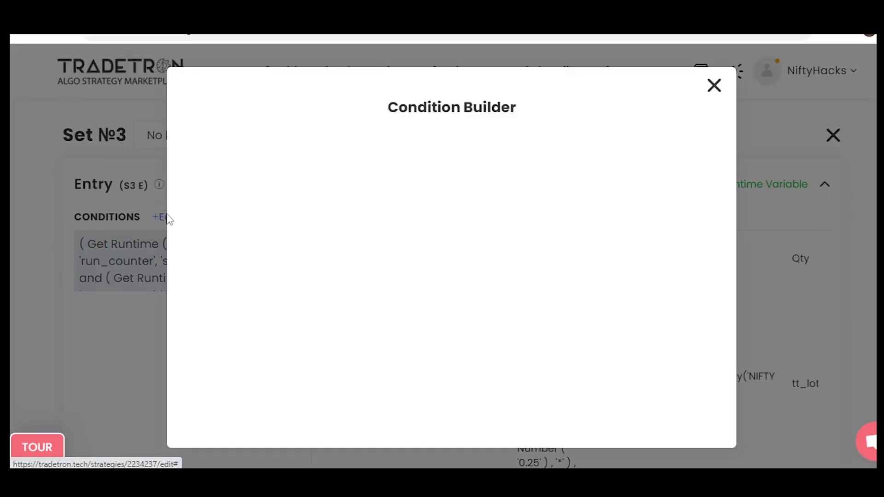
{"action": "scroll", "coordinate": [470, 367], "scroll_direction": "down", "scroll_amount": 4}
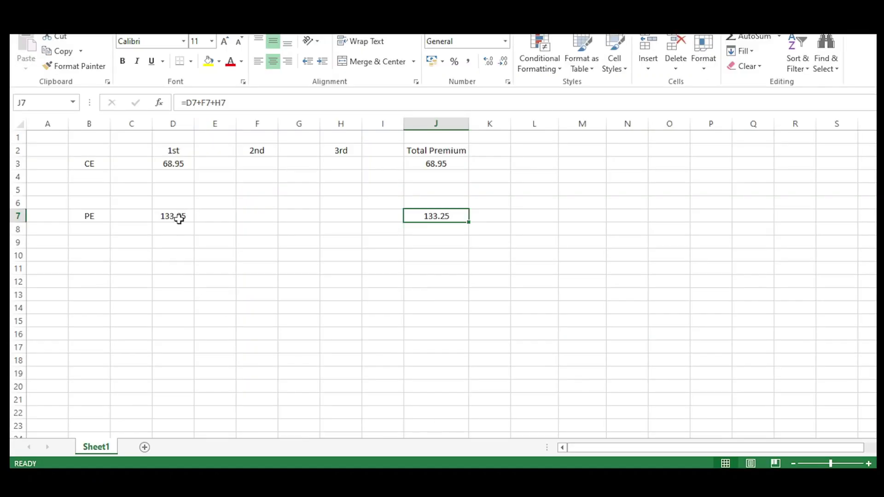
{"action": "left_click", "coordinate": [174, 217]}
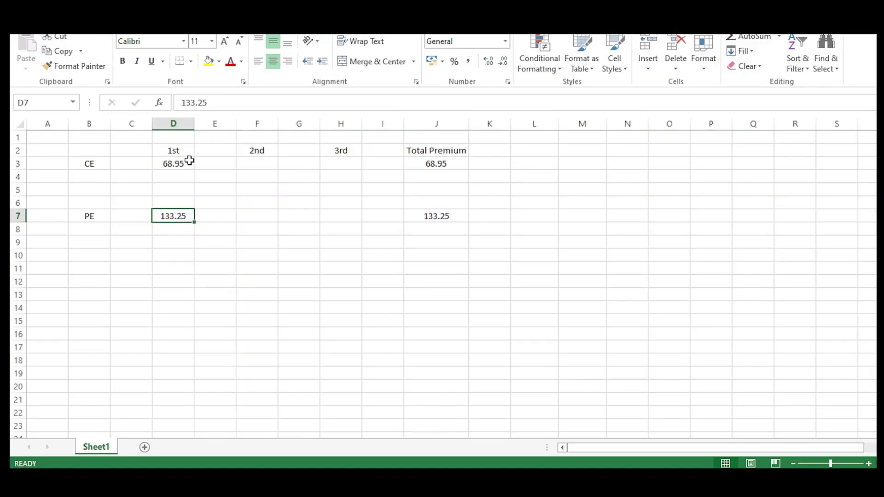
{"action": "left_click", "coordinate": [337, 161]}
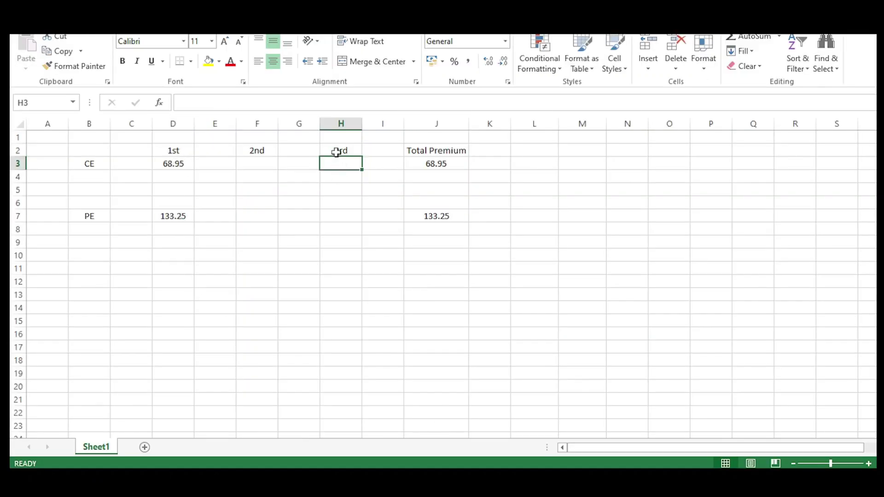
{"action": "left_click", "coordinate": [173, 165]}
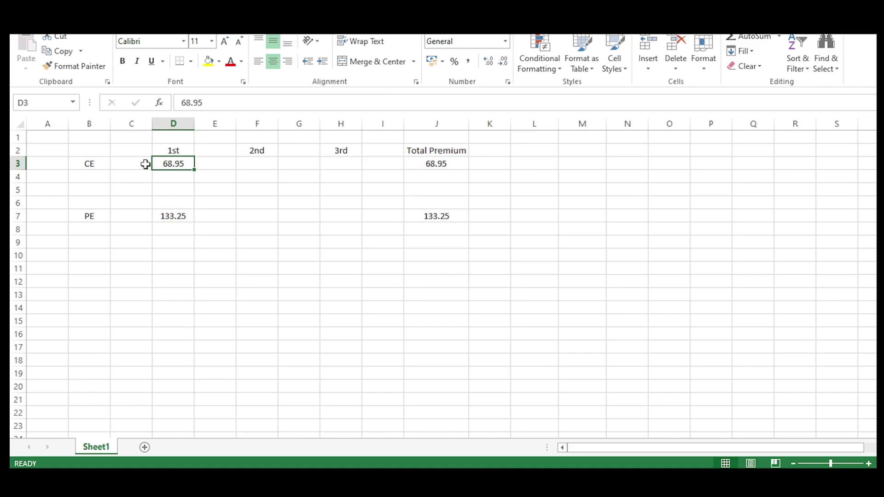
{"action": "left_click", "coordinate": [167, 216]}
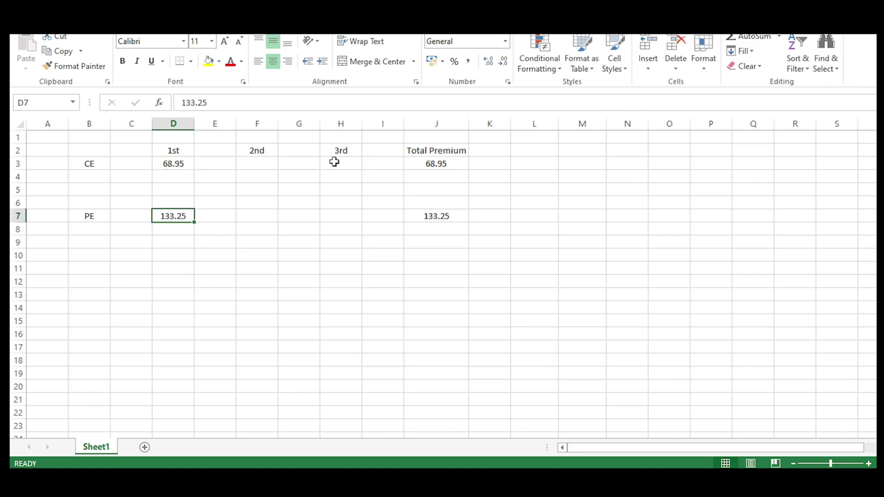
{"action": "left_click", "coordinate": [251, 161]}
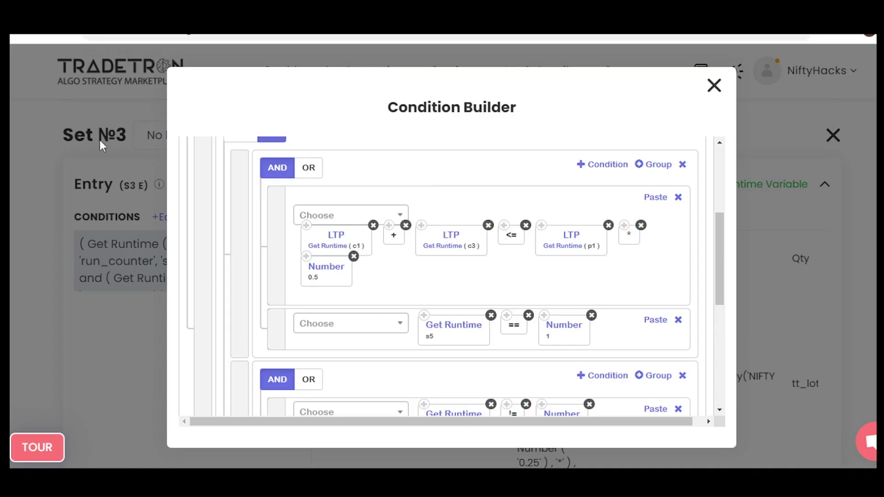
- Review the c1 LTP <= p1 LTP * 0.5 condition against the Excel CE and PE premiums and totals, and close the condition builder
{"action": "scroll", "coordinate": [420, 299], "scroll_direction": "down", "scroll_amount": 4}
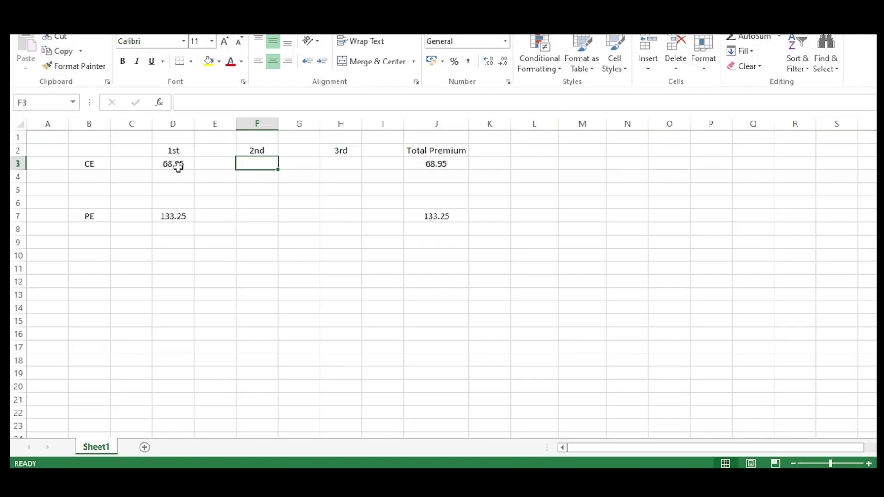
{"action": "left_click", "coordinate": [178, 167]}
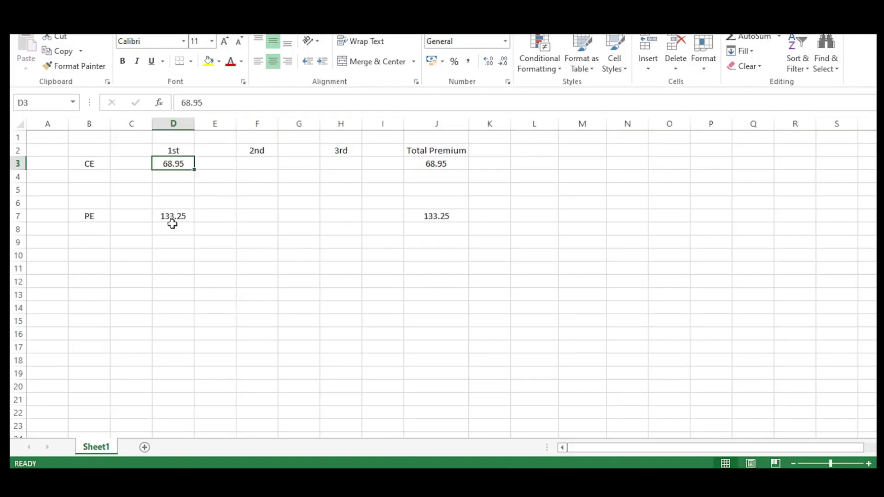
{"action": "left_click", "coordinate": [451, 216]}
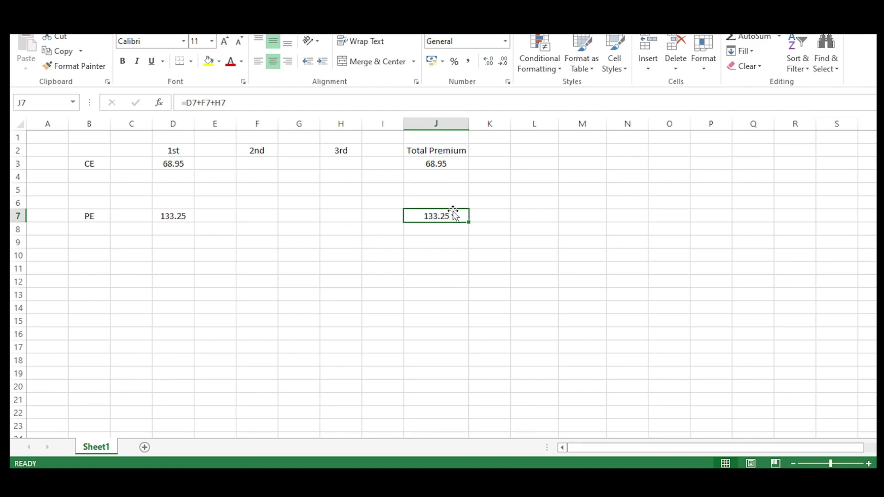
{"action": "left_click", "coordinate": [441, 163]}
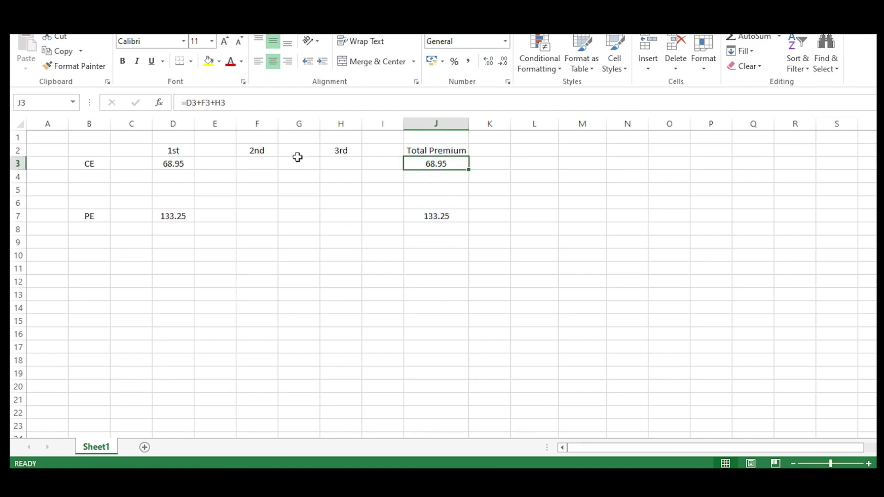
{"action": "left_click", "coordinate": [258, 163]}
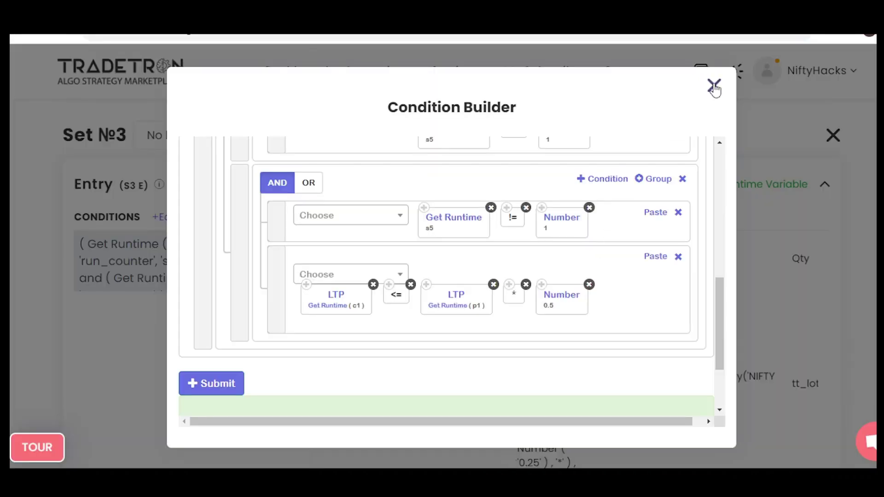
{"action": "left_click", "coordinate": [713, 86]}
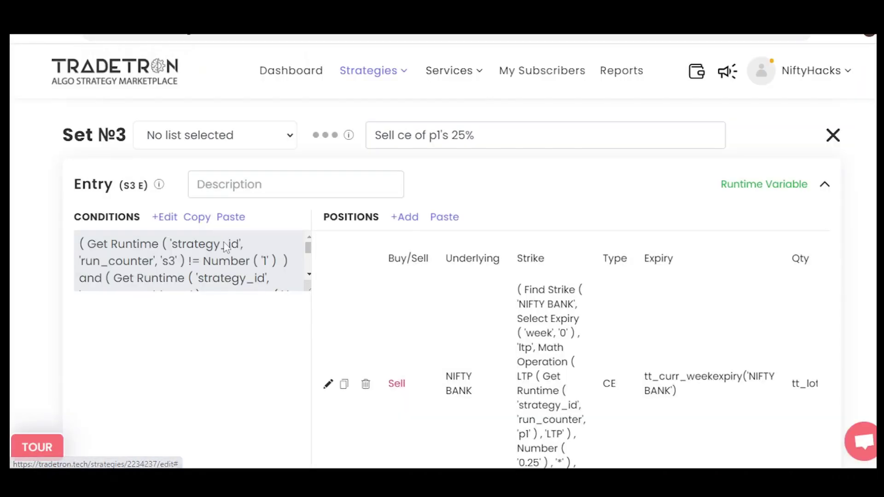
- Open the strike formula of Set 3's Sell CE position, review the Find Strike parameters and cancel them
{"action": "scroll", "coordinate": [258, 348], "scroll_direction": "down", "scroll_amount": 3}
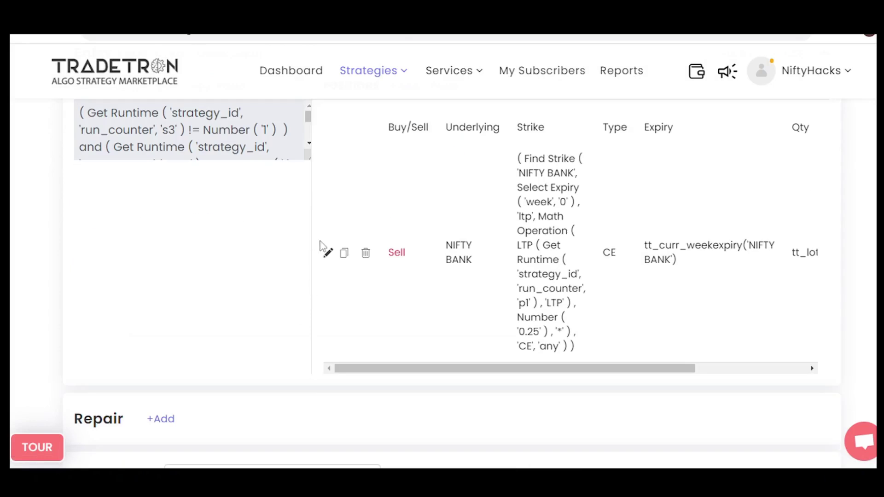
{"action": "left_click", "coordinate": [326, 252]}
{"action": "left_click", "coordinate": [662, 293]}
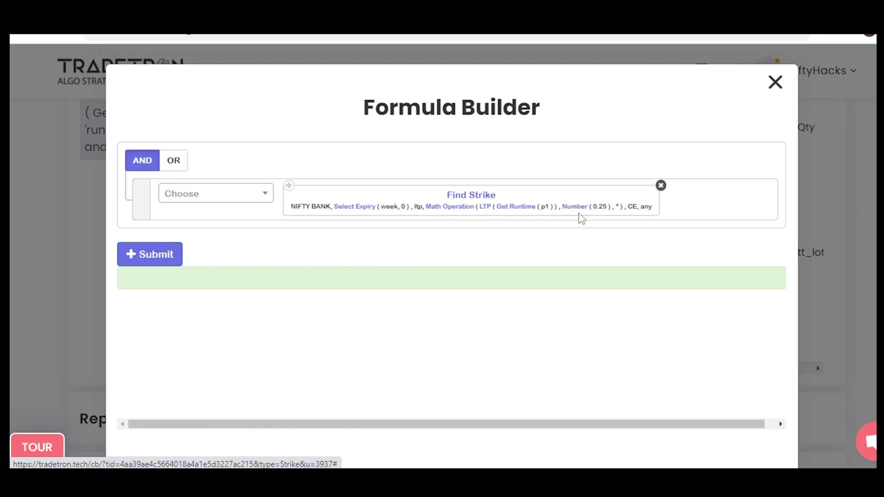
{"action": "left_click", "coordinate": [473, 226]}
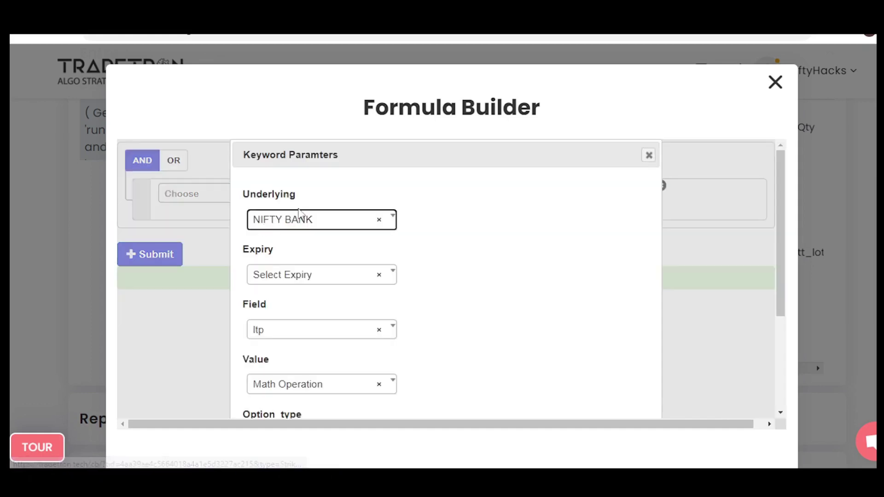
{"action": "scroll", "coordinate": [309, 290], "scroll_direction": "down", "scroll_amount": 3}
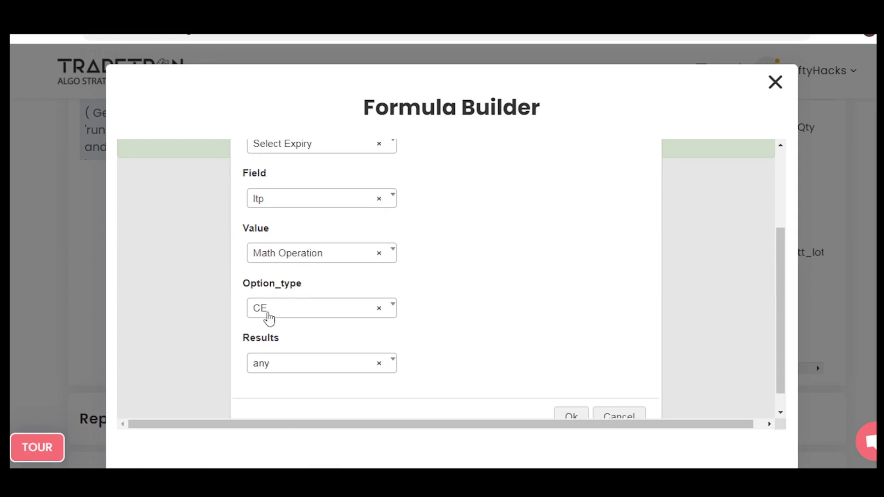
{"action": "left_click", "coordinate": [618, 415]}
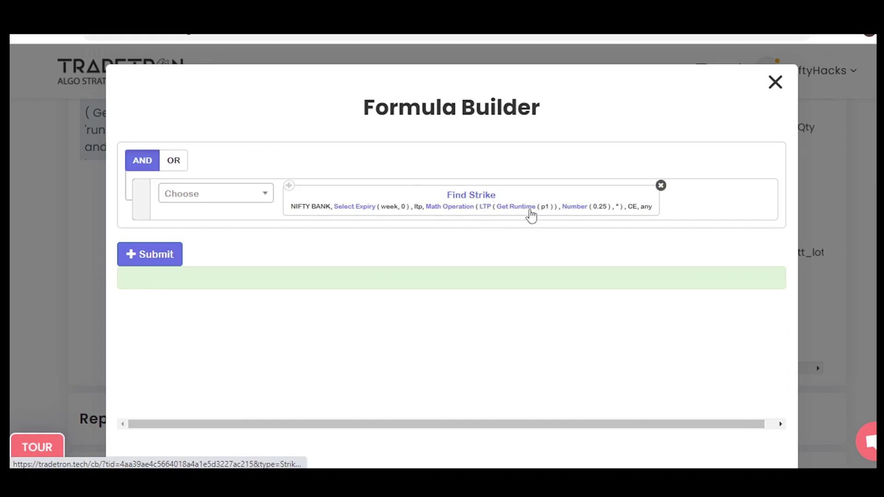
- Inspect the Get Runtime p1 and Number 0.25 parameters in the strike formula, and close the formula and position editors
{"action": "left_click", "coordinate": [513, 210]}
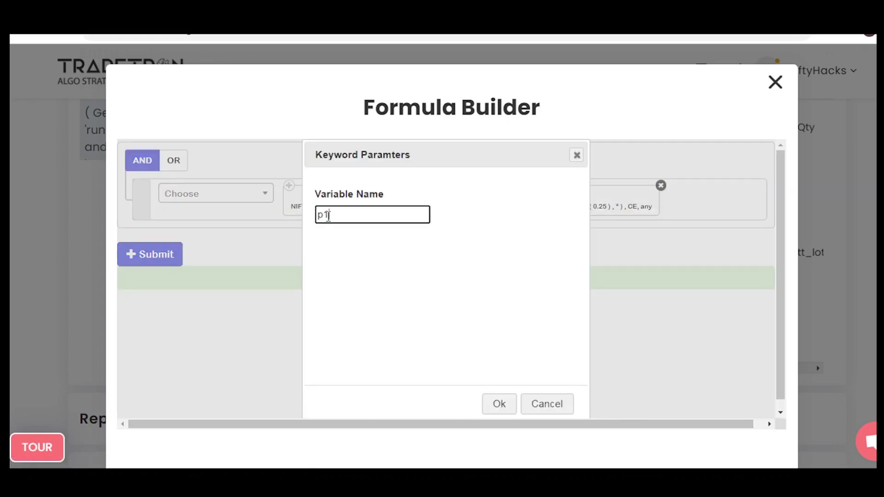
{"action": "left_click", "coordinate": [576, 155]}
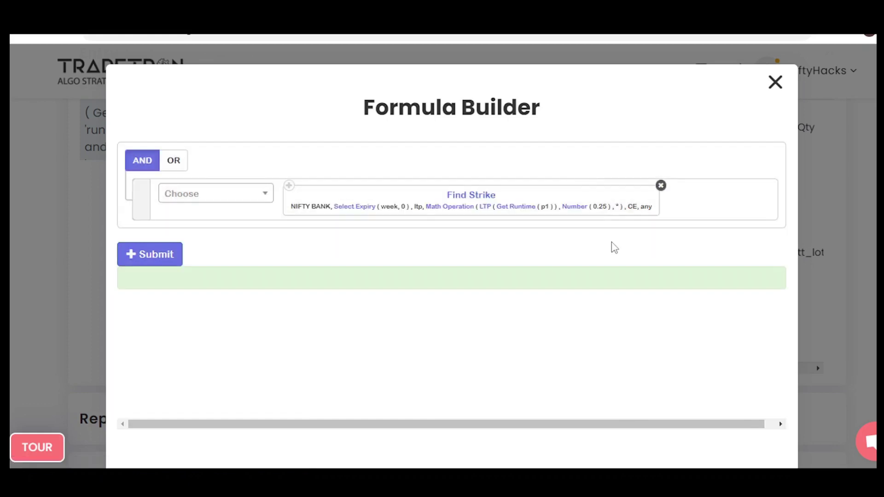
{"action": "left_click", "coordinate": [577, 208]}
{"action": "left_click", "coordinate": [576, 153]}
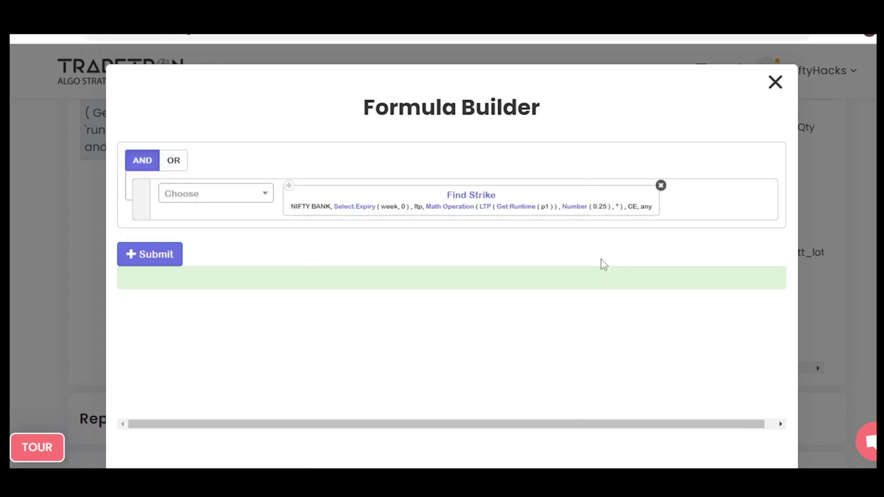
{"action": "left_click", "coordinate": [775, 82]}
{"action": "left_click", "coordinate": [713, 82]}
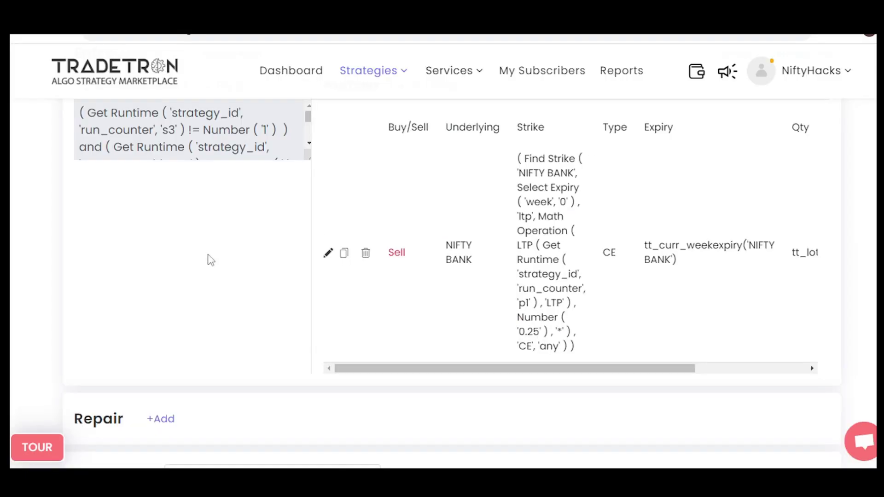
- Switch to the deployed DyViS strategy, examine the 10:00:05 AM entry of the BANKNIFTY CE 42700 positions, and close the list
{"action": "scroll", "coordinate": [202, 259], "scroll_direction": "up", "scroll_amount": 1}
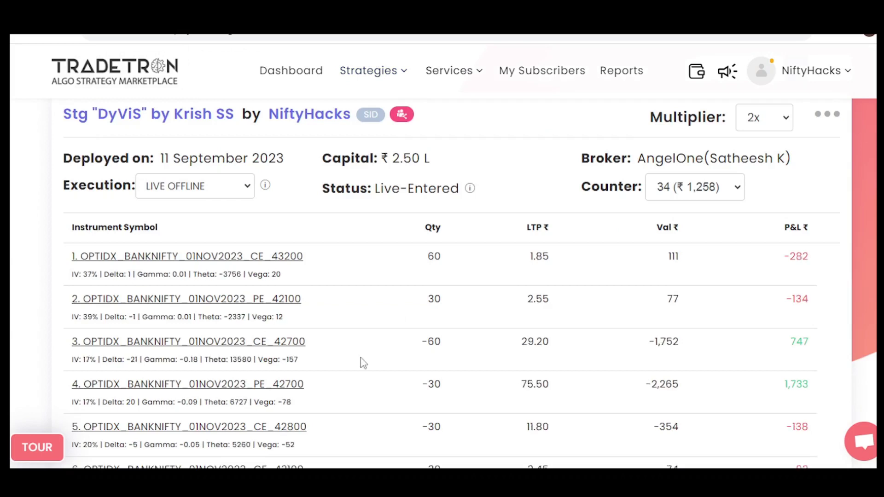
{"action": "scroll", "coordinate": [394, 369], "scroll_direction": "down", "scroll_amount": 1}
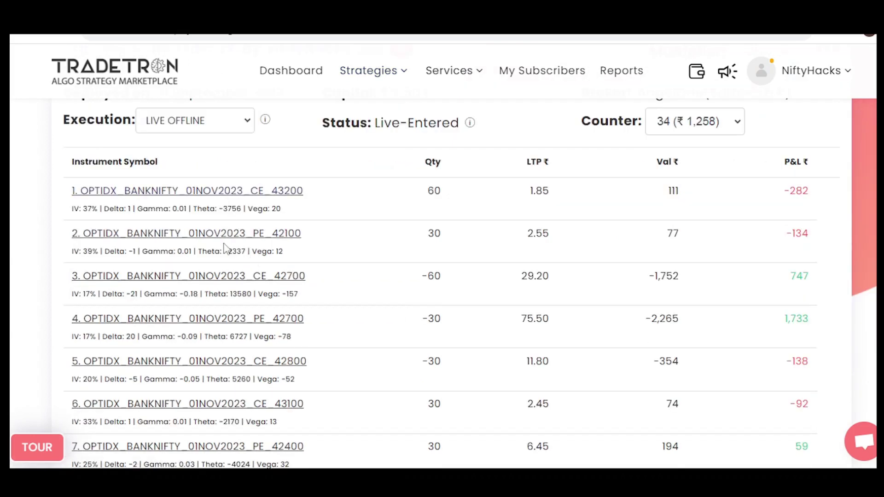
{"action": "left_click", "coordinate": [256, 277]}
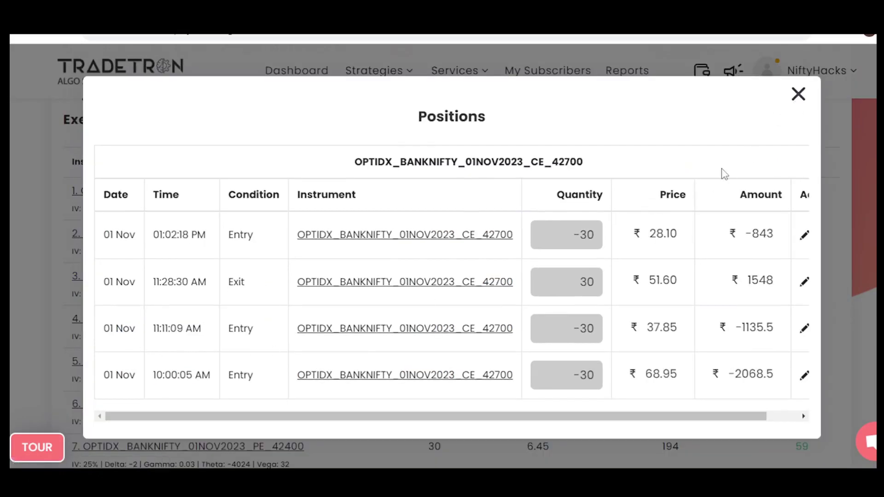
{"action": "left_click_drag", "start_coordinate": [223, 374], "coordinate": [253, 373]}
{"action": "left_click_drag", "start_coordinate": [115, 375], "coordinate": [144, 375]}
{"action": "left_click", "coordinate": [671, 376]}
{"action": "left_click", "coordinate": [798, 94]}
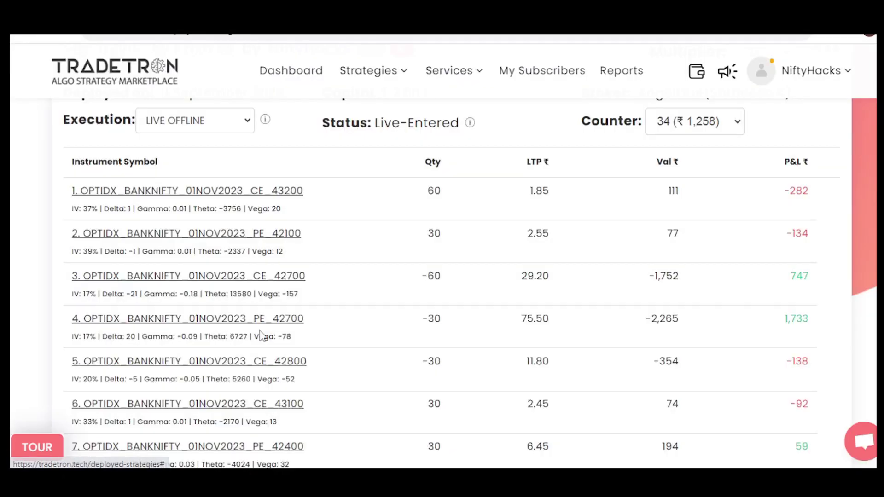
- Check the entry time and price of the BANKNIFTY PE 42700 position and close its list
{"action": "left_click", "coordinate": [249, 318]}
{"action": "left_click_drag", "start_coordinate": [191, 304], "coordinate": [203, 305]}
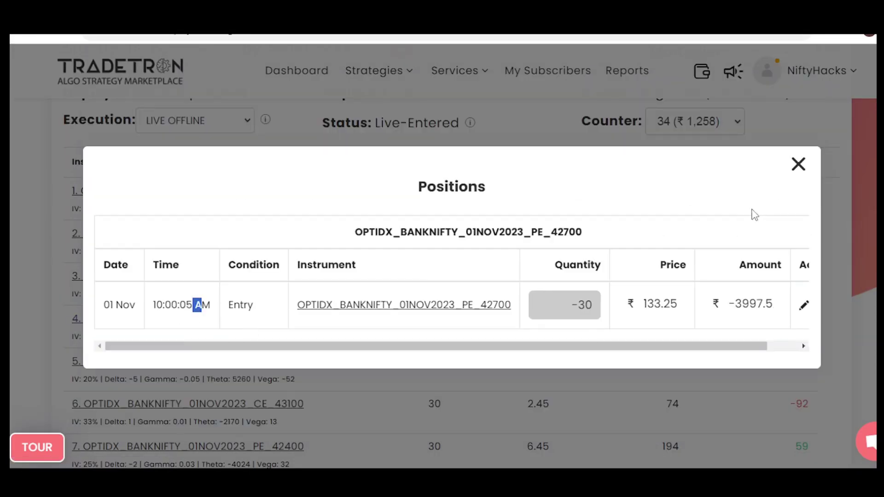
{"action": "left_click", "coordinate": [798, 164]}
- Open the BANKNIFTY CE 42800 positions and highlight the time and price of the earliest entry
{"action": "left_click", "coordinate": [306, 366]}
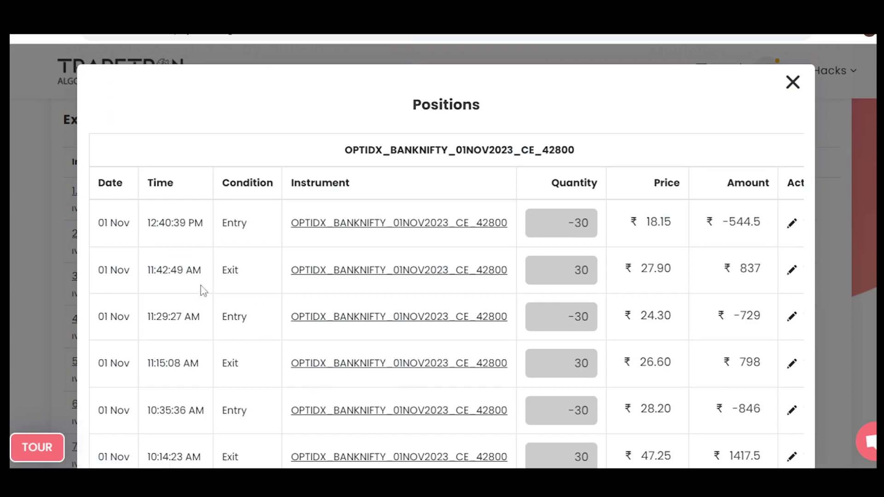
{"action": "scroll", "coordinate": [201, 308], "scroll_direction": "down", "scroll_amount": 3}
{"action": "left_click_drag", "start_coordinate": [148, 388], "coordinate": [193, 385]}
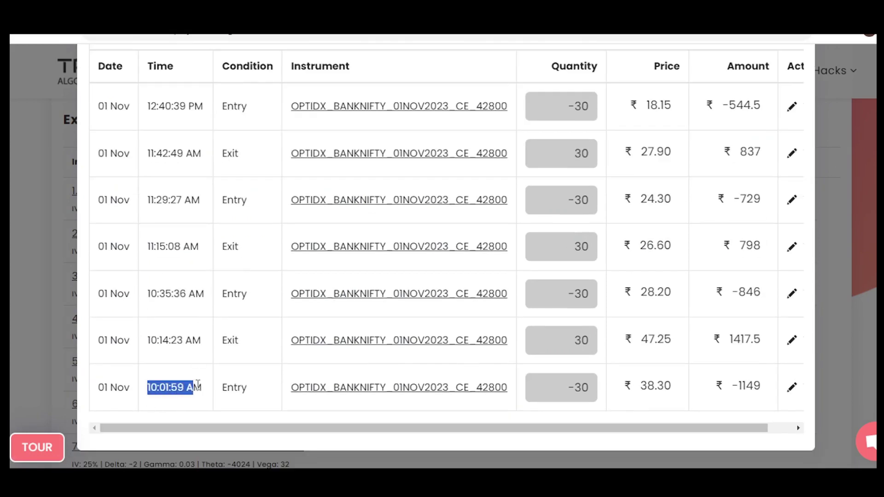
{"action": "double_click", "coordinate": [656, 385]}
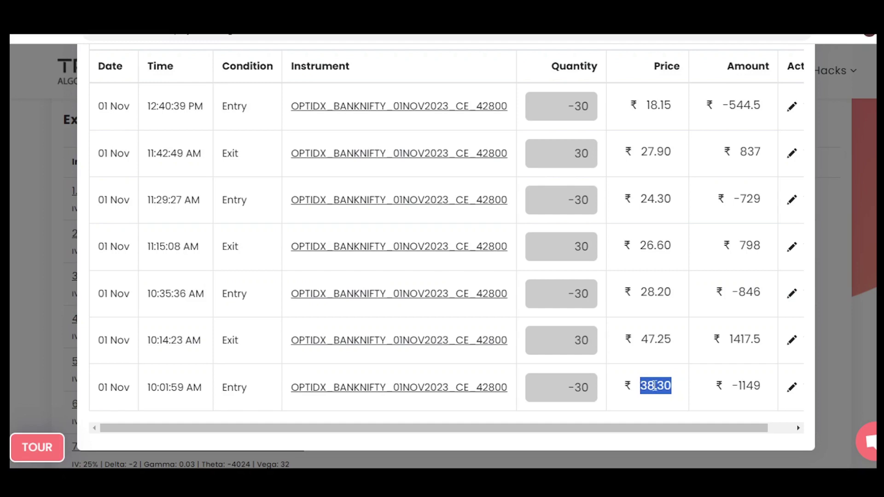
- Open the Calculator beside the trade prices and compute 138 × 0.25
{"action": "key", "text": "XF86Calculator"}
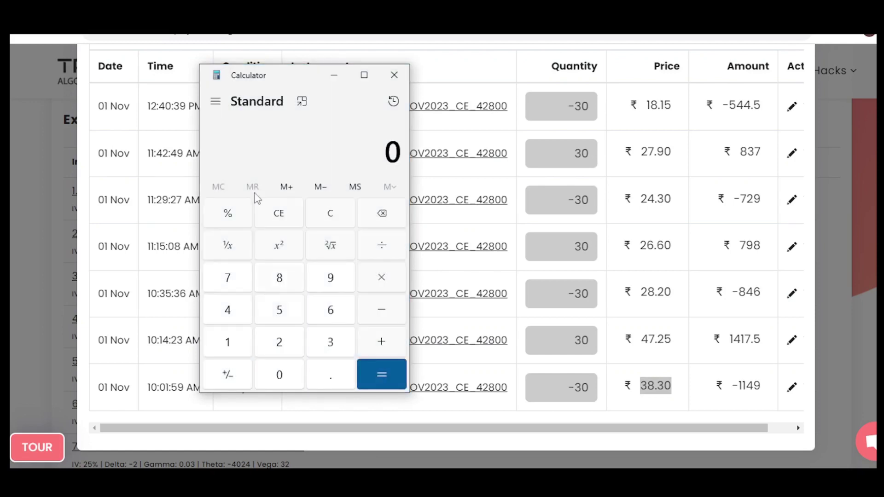
{"action": "left_click_drag", "start_coordinate": [294, 80], "coordinate": [252, 67]}
{"action": "type", "text": "13q"}
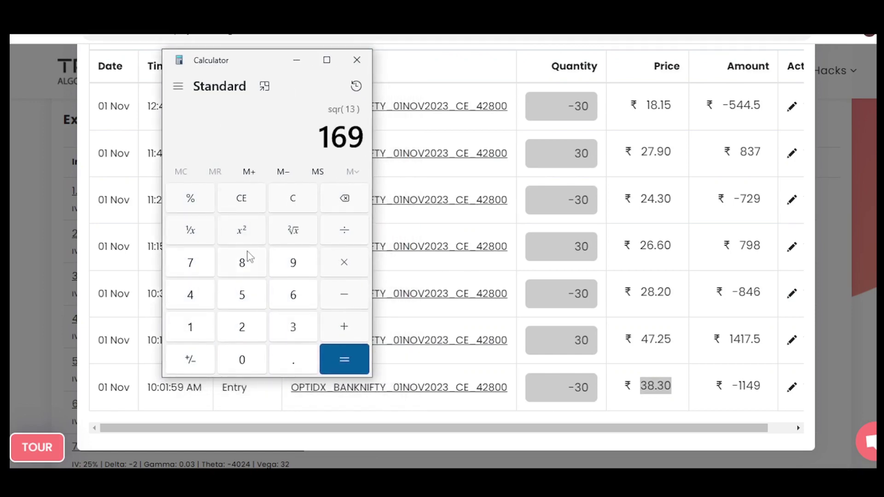
{"action": "left_click", "coordinate": [239, 193]}
{"action": "left_click", "coordinate": [204, 334]}
{"action": "left_click", "coordinate": [285, 318]}
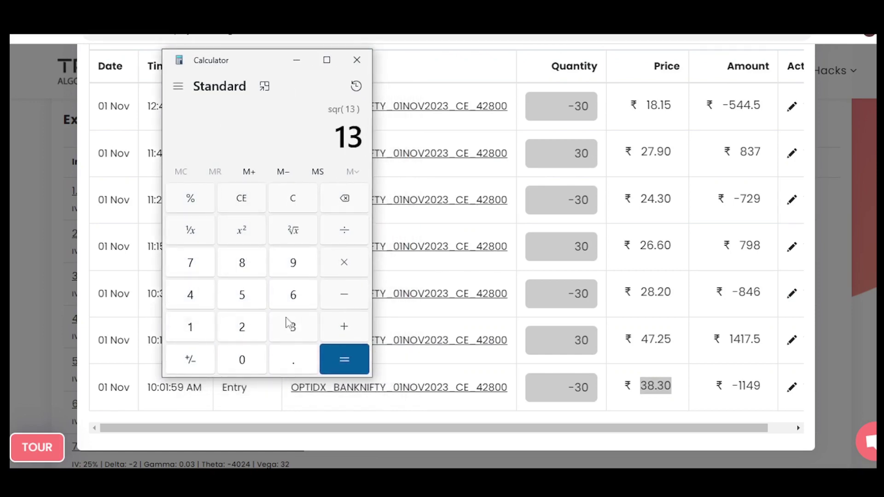
{"action": "left_click", "coordinate": [246, 258]}
{"action": "left_click", "coordinate": [344, 262]}
{"action": "left_click", "coordinate": [273, 369]}
{"action": "left_click", "coordinate": [253, 317]}
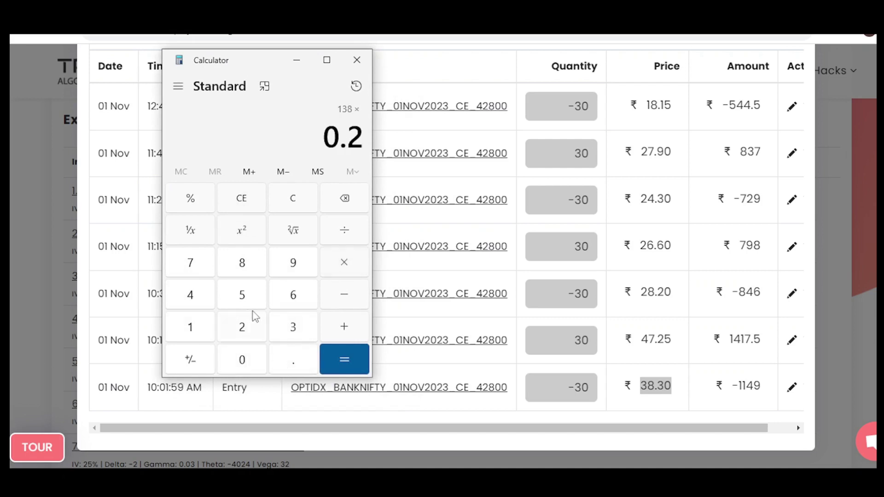
{"action": "left_click", "coordinate": [262, 301]}
{"action": "left_click", "coordinate": [362, 364]}
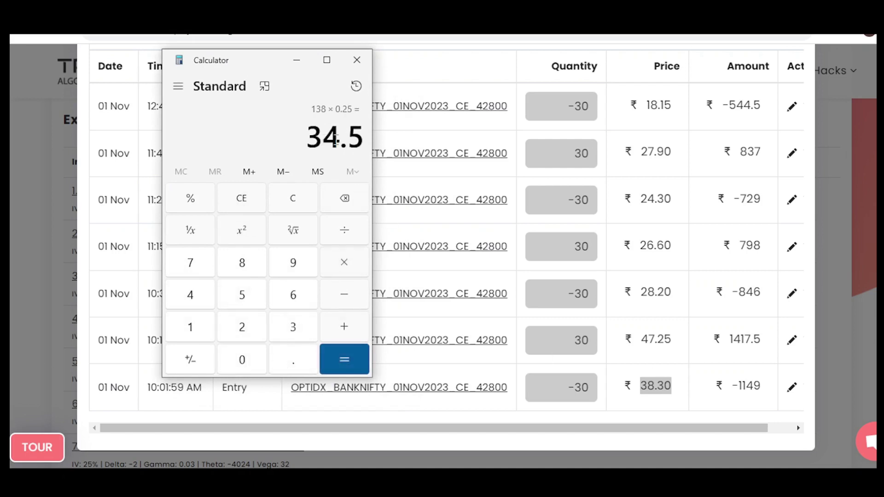
- Compare the calculated 34.5 with the earliest CE 42800 entry price, and enter 38.30 as the 2nd CE premium in cell F3 in Excel
{"action": "left_click_drag", "start_coordinate": [336, 141], "coordinate": [359, 135]}
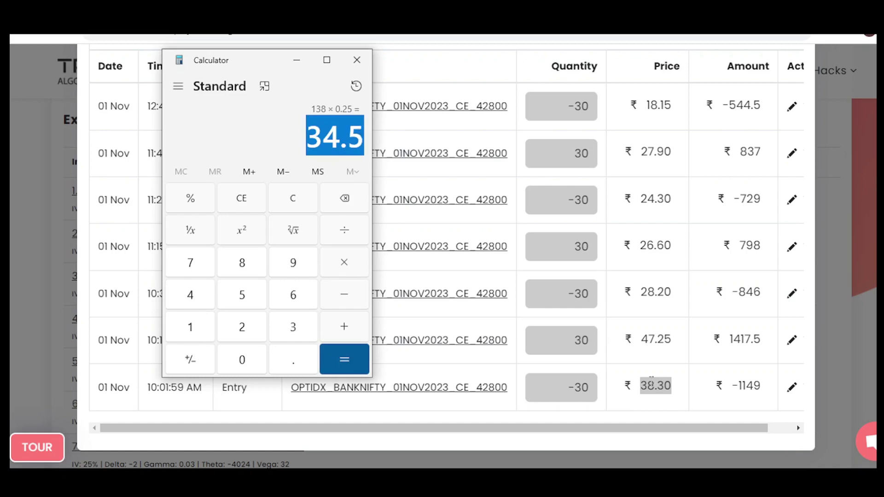
{"action": "left_click", "coordinate": [651, 380]}
{"action": "double_click", "coordinate": [654, 384]}
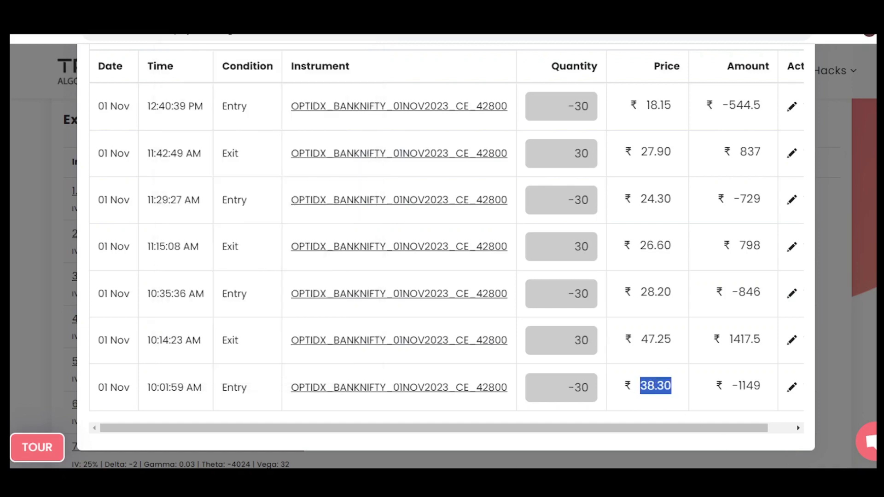
{"action": "key", "text": "alt+Tab"}
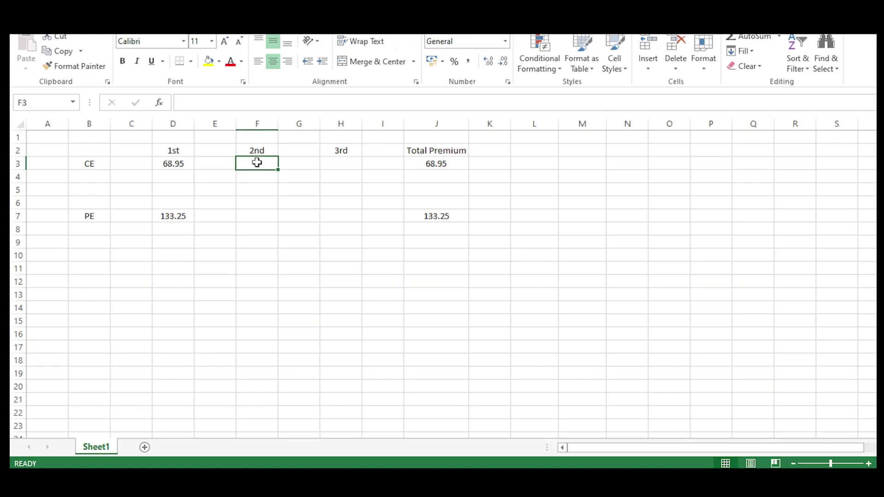
{"action": "type", "text": "38.30"}
{"action": "key", "text": "Return"}
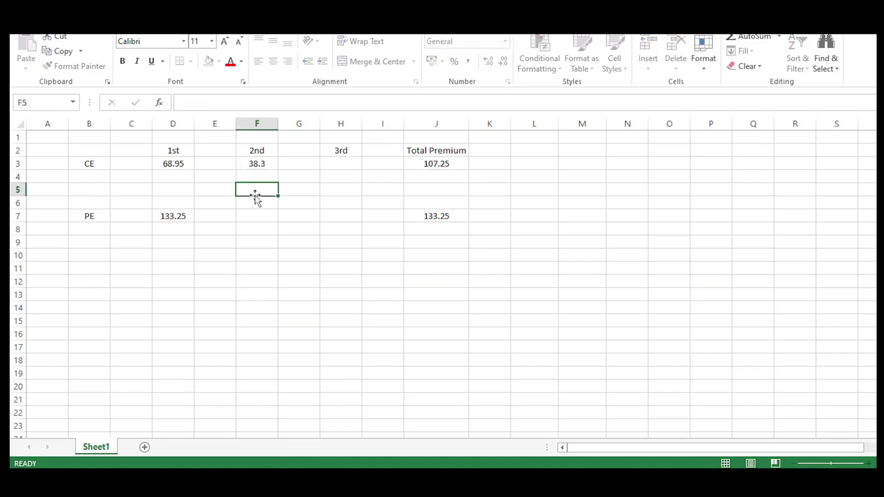
- Compare the 1st and 2nd CE premiums in the worksheet with the CE 42800 entry price in Tradetron
{"action": "left_click", "coordinate": [256, 163]}
{"action": "key", "text": "alt+Tab"}
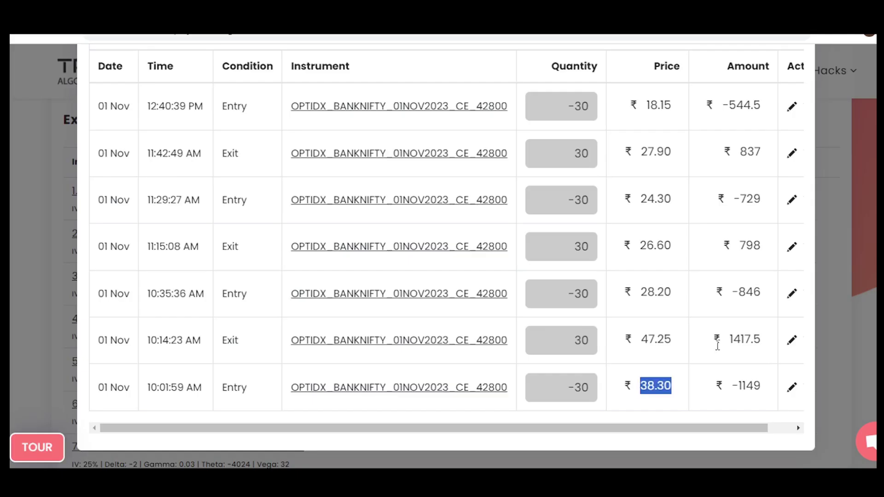
{"action": "left_click", "coordinate": [652, 384]}
{"action": "key", "text": "alt+Tab"}
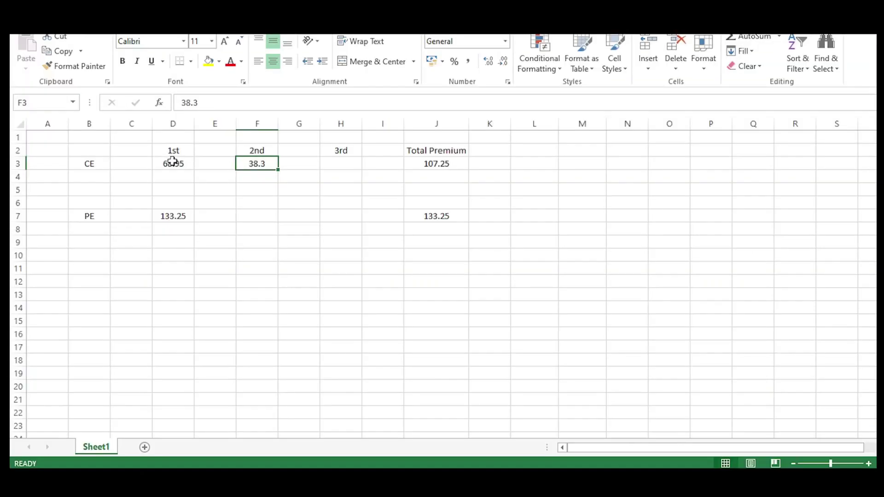
{"action": "left_click", "coordinate": [178, 162]}
{"action": "key", "text": "alt+Tab"}
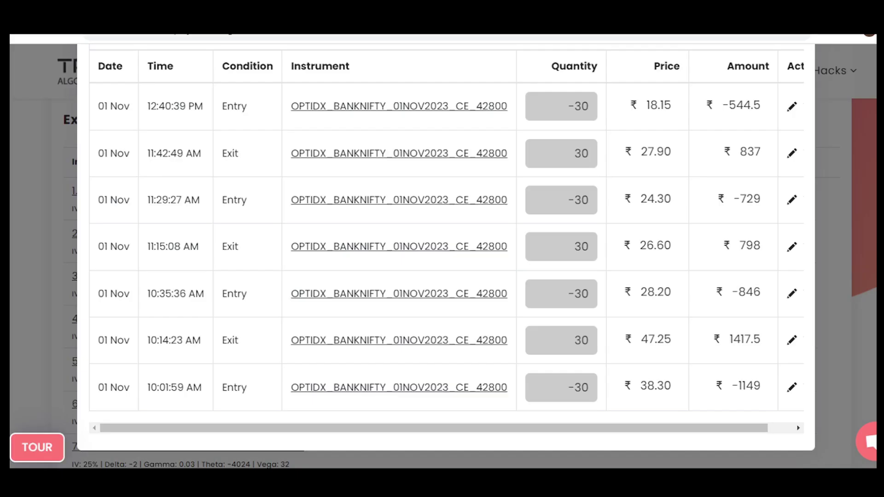
- Close the CE 42800 positions list and open the DyViS strategy's Notification Log filtered to the last 6 hours
{"action": "scroll", "coordinate": [701, 332], "scroll_direction": "up", "scroll_amount": 3}
{"action": "left_click", "coordinate": [791, 82]}
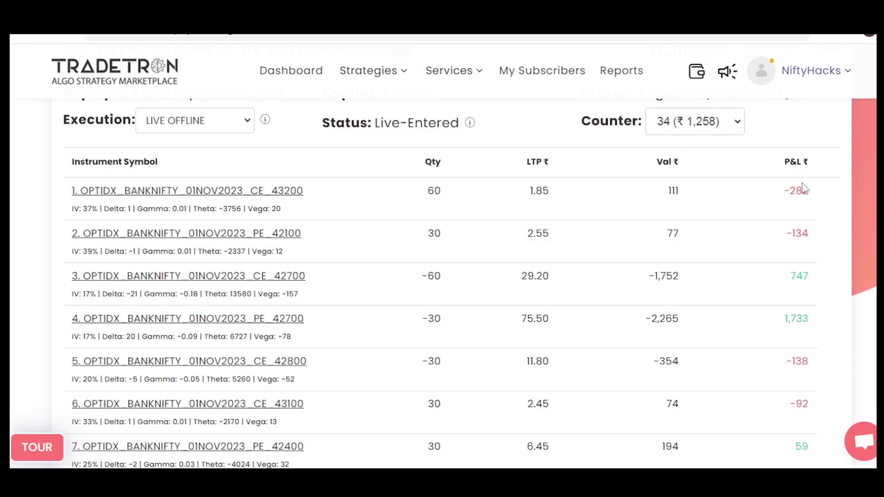
{"action": "left_click", "coordinate": [827, 113]}
{"action": "left_click", "coordinate": [764, 227]}
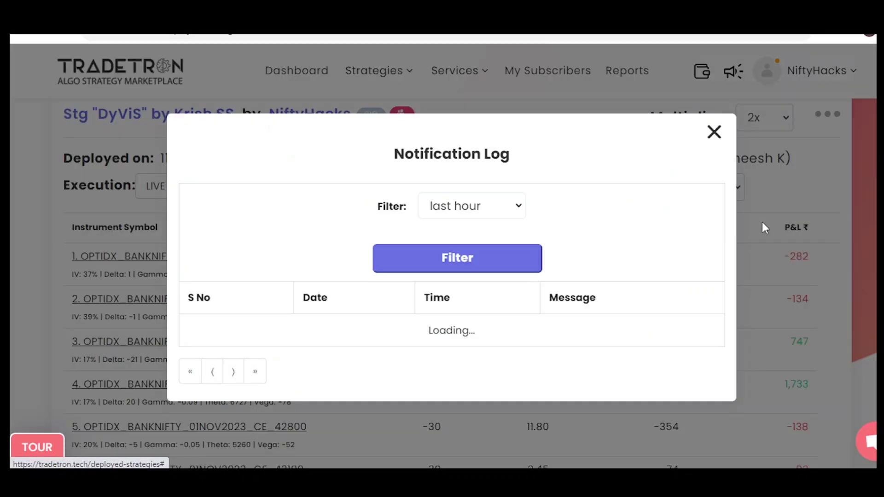
{"action": "left_click", "coordinate": [485, 163]}
{"action": "left_click", "coordinate": [461, 233]}
{"action": "left_click", "coordinate": [479, 159]}
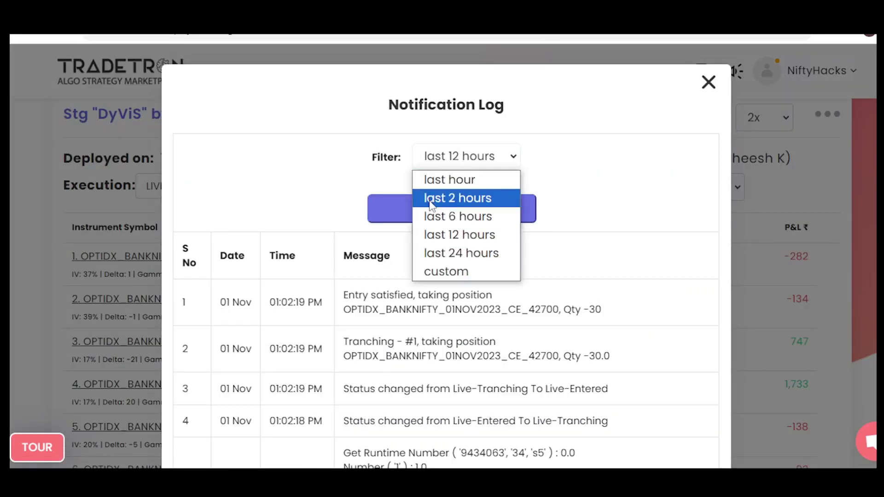
{"action": "left_click", "coordinate": [460, 215]}
{"action": "left_click", "coordinate": [473, 203]}
- Find the 10:01:57 AM condition record preceding the CE 42800 entry on the older pages of the Notification Log
{"action": "scroll", "coordinate": [373, 340], "scroll_direction": "down", "scroll_amount": 10}
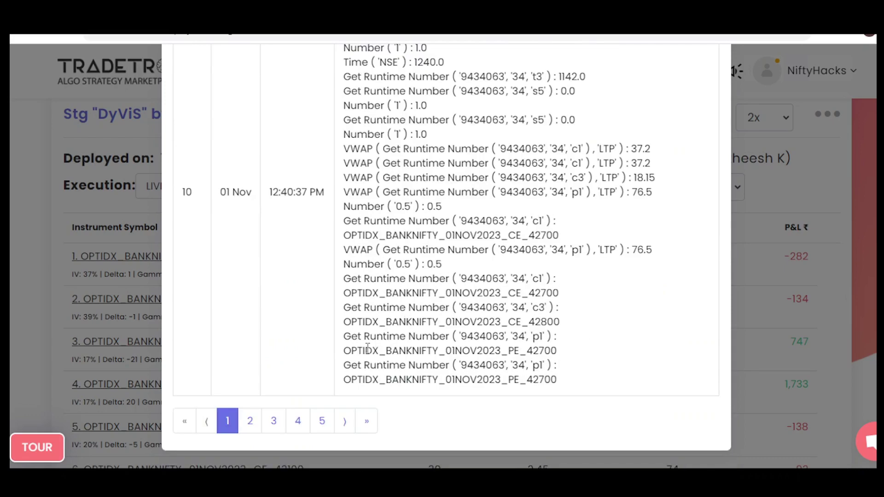
{"action": "left_click", "coordinate": [300, 420]}
{"action": "scroll", "coordinate": [299, 431], "scroll_direction": "down", "scroll_amount": 10}
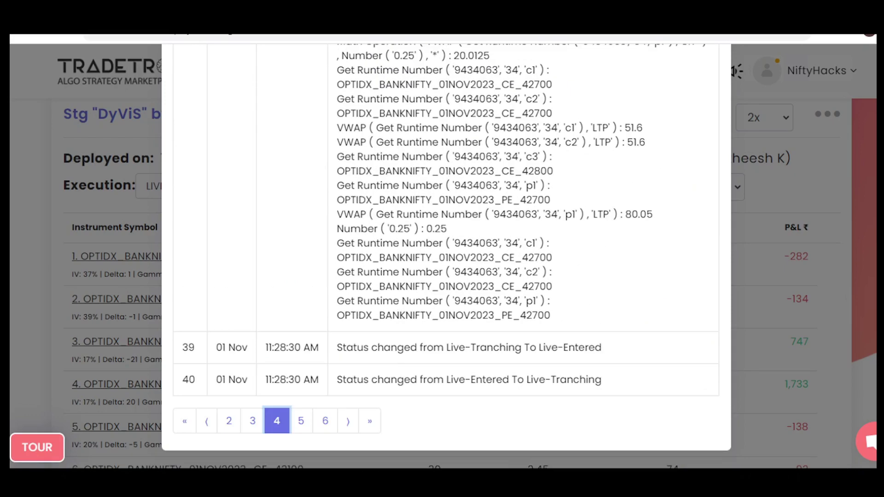
{"action": "left_click", "coordinate": [301, 420]}
{"action": "left_click", "coordinate": [325, 420]}
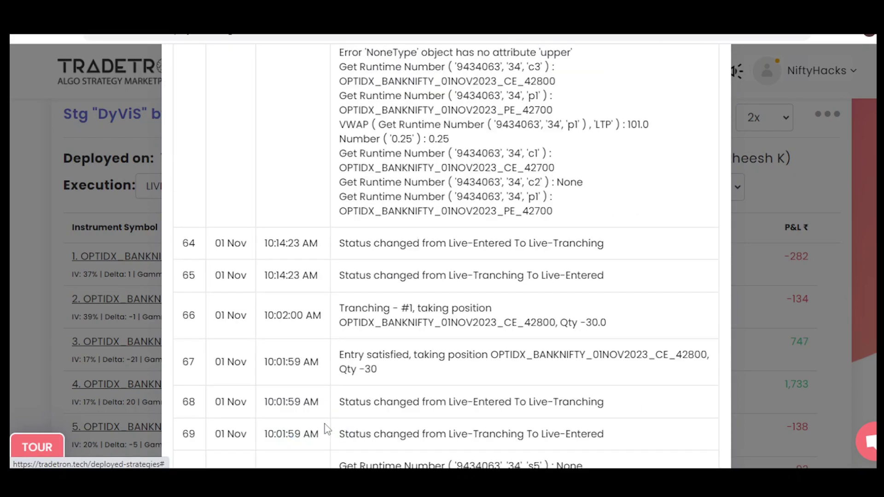
{"action": "scroll", "coordinate": [326, 426], "scroll_direction": "down", "scroll_amount": 3}
{"action": "scroll", "coordinate": [327, 428], "scroll_direction": "down", "scroll_amount": 10}
{"action": "scroll", "coordinate": [325, 424], "scroll_direction": "up", "scroll_amount": 4}
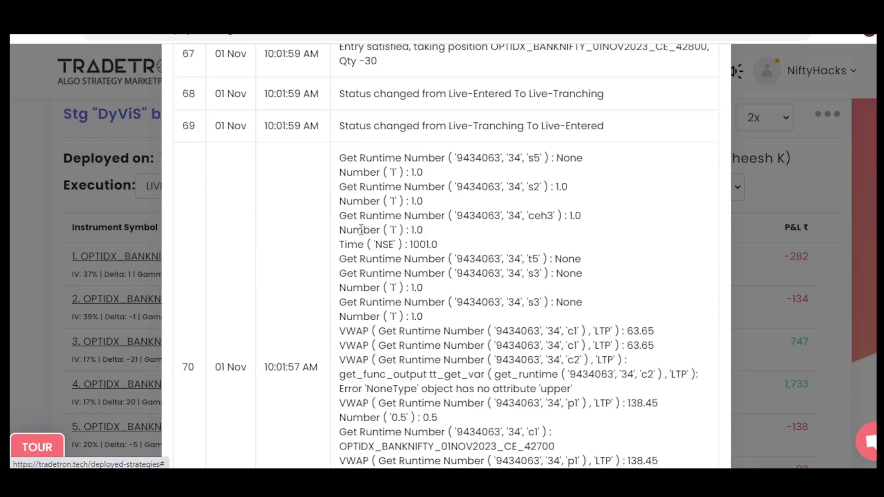
- Highlight the s5 runtime variable and its value in the 10:01:57 AM log record
{"action": "left_click_drag", "start_coordinate": [556, 158], "coordinate": [580, 161]}
{"action": "left_click", "coordinate": [460, 179]}
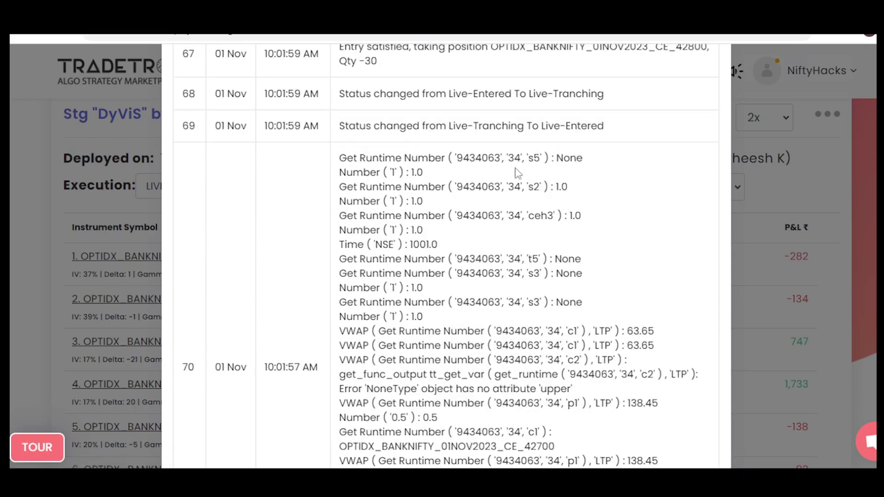
{"action": "left_click_drag", "start_coordinate": [522, 158], "coordinate": [545, 158]}
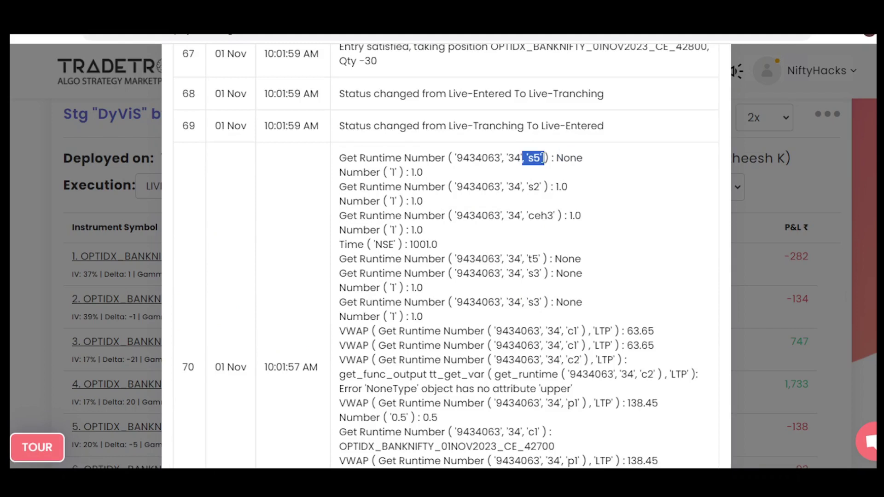
{"action": "left_click_drag", "start_coordinate": [557, 158], "coordinate": [582, 159]}
{"action": "left_click", "coordinate": [638, 219]}
- Check the s2 and ceh3 runtime values and the NSE time in the 10:01:57 AM log record
{"action": "double_click", "coordinate": [561, 186]}
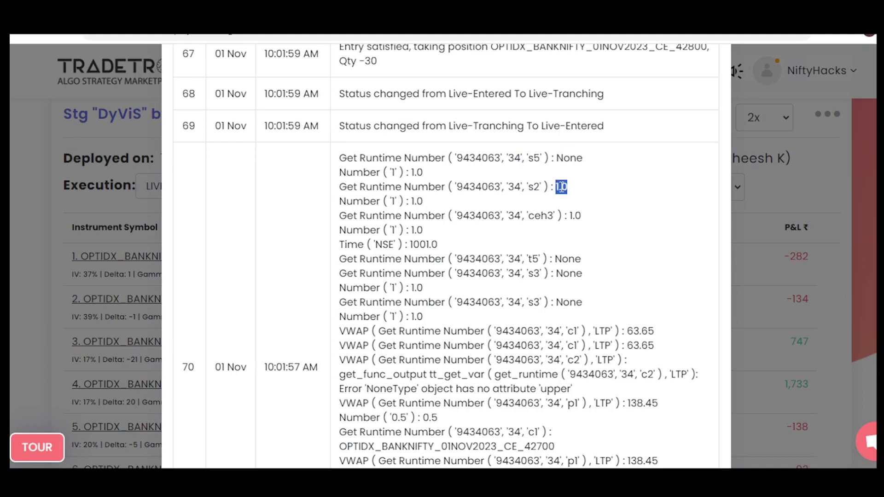
{"action": "double_click", "coordinate": [543, 215]}
{"action": "double_click", "coordinate": [577, 216]}
{"action": "scroll", "coordinate": [441, 256], "scroll_direction": "down", "scroll_amount": 1}
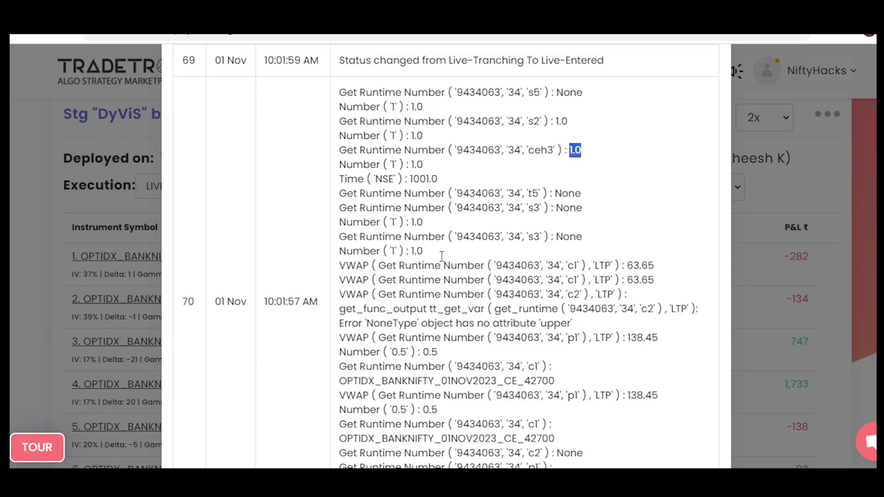
{"action": "double_click", "coordinate": [560, 122]}
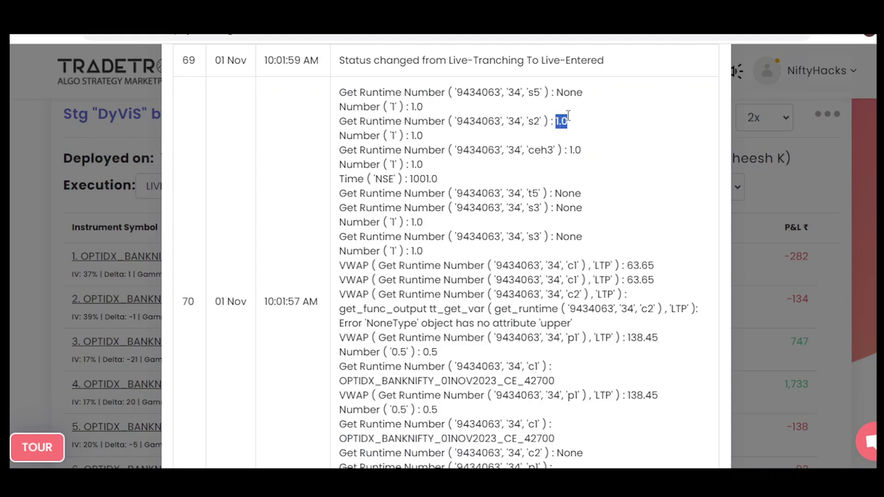
{"action": "double_click", "coordinate": [423, 179]}
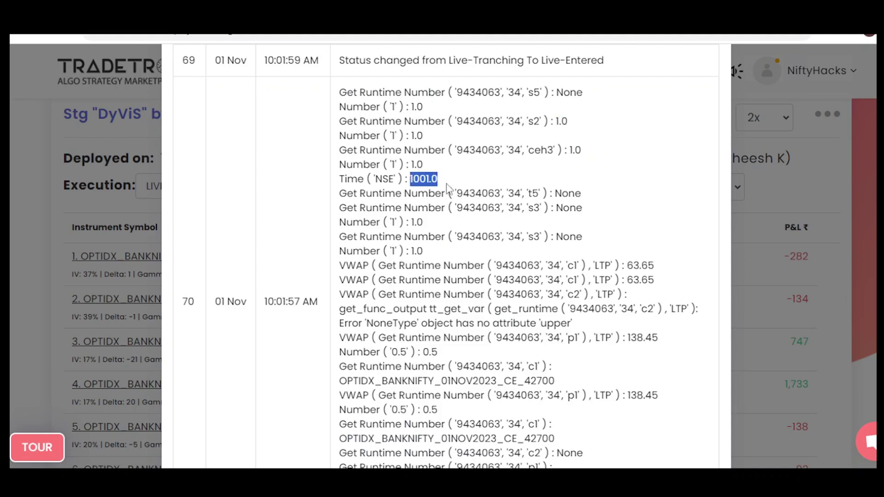
{"action": "scroll", "coordinate": [502, 232], "scroll_direction": "down", "scroll_amount": 1}
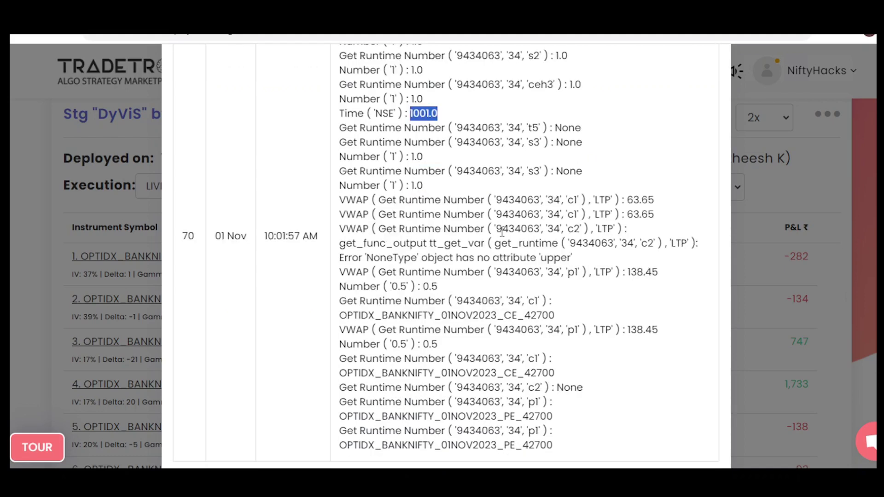
- Check the c1 and p1 LTP values in the log record and compute 138.45 × 0.5 in the Calculator
{"action": "double_click", "coordinate": [643, 200]}
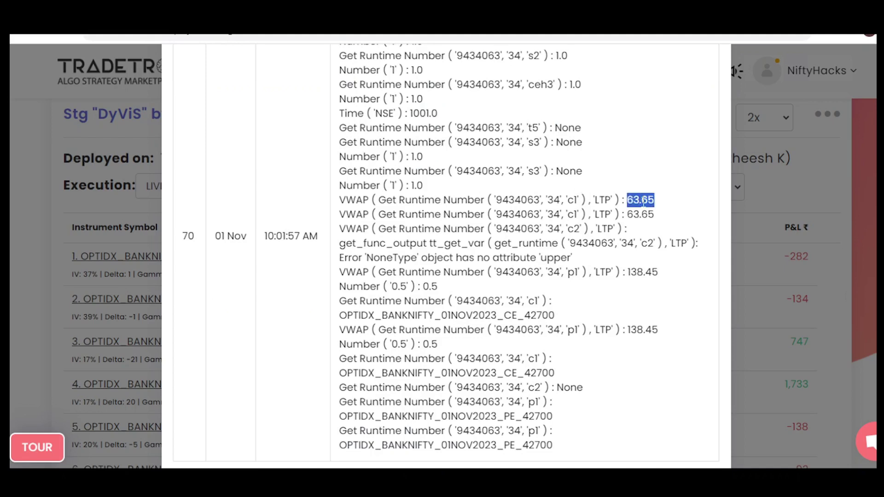
{"action": "double_click", "coordinate": [633, 272]}
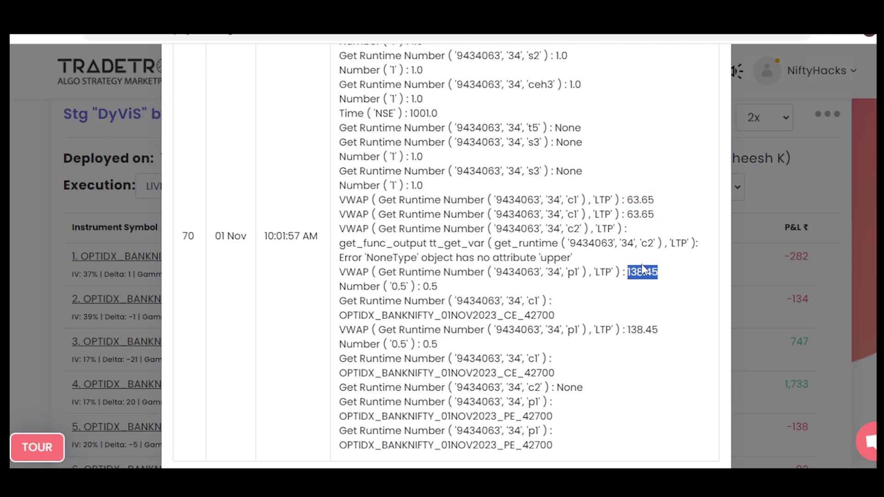
{"action": "key", "text": "alt+Tab"}
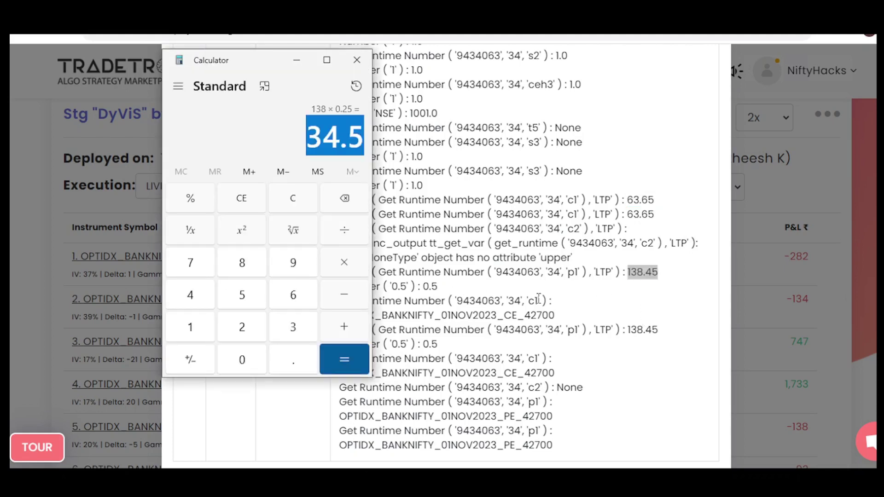
{"action": "left_click", "coordinate": [241, 198]}
{"action": "left_click", "coordinate": [201, 328]}
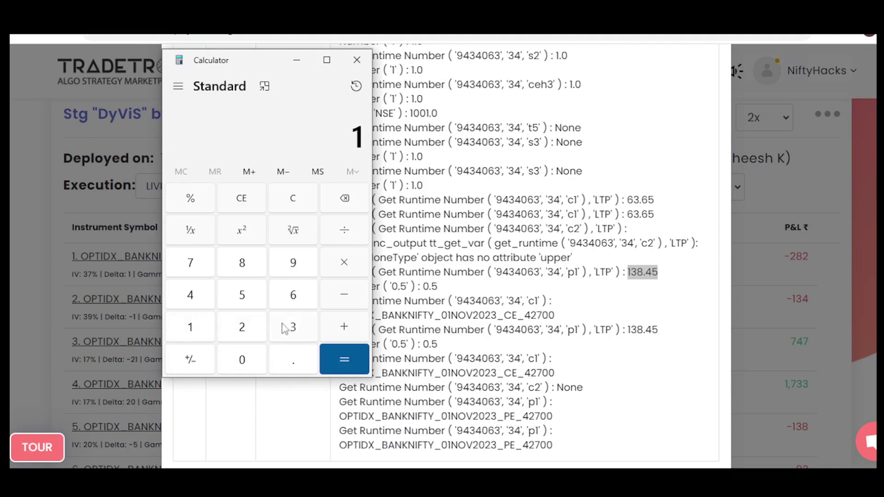
{"action": "left_click", "coordinate": [289, 327]}
{"action": "left_click", "coordinate": [241, 263]}
{"action": "left_click", "coordinate": [293, 359]}
{"action": "left_click", "coordinate": [193, 295]}
{"action": "left_click", "coordinate": [241, 295]}
{"action": "left_click", "coordinate": [344, 263]}
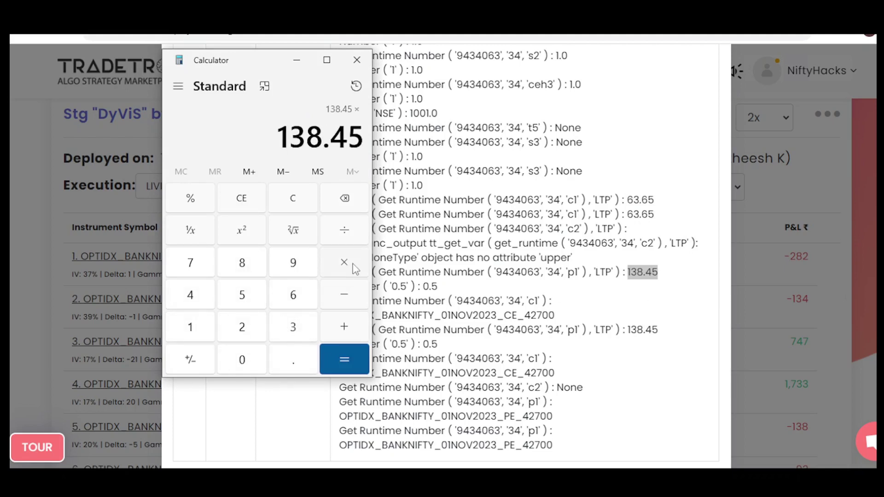
{"action": "left_click", "coordinate": [290, 361]}
{"action": "key", "text": "5"}
{"action": "left_click", "coordinate": [344, 359]}
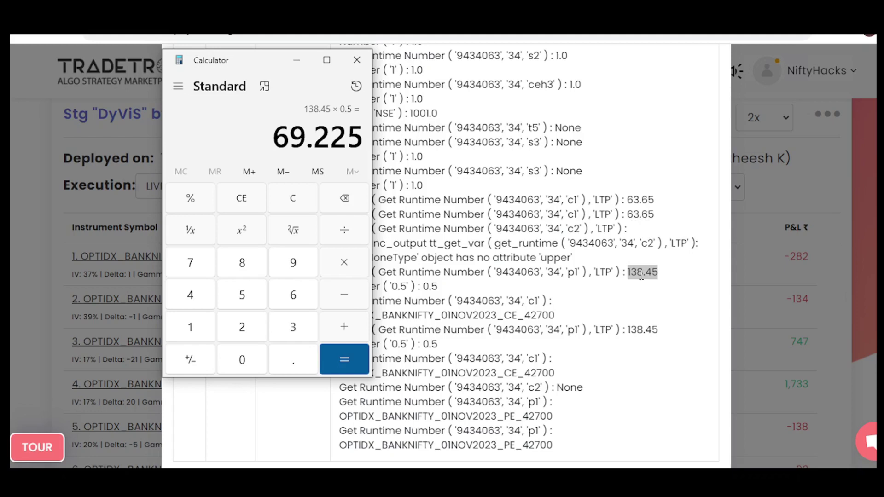
- Clear the Calculator and compute 138.45 × 0.25
{"action": "left_click", "coordinate": [237, 206]}
{"action": "left_click", "coordinate": [189, 325]}
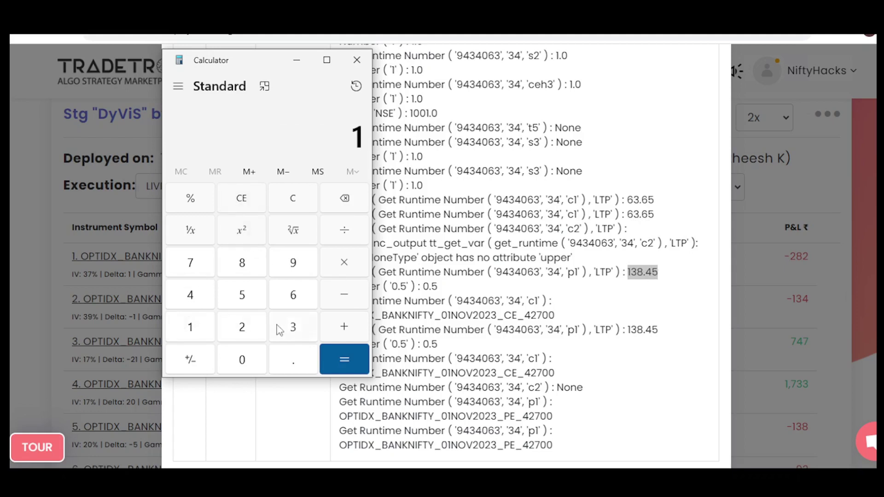
{"action": "left_click", "coordinate": [293, 326]}
{"action": "left_click", "coordinate": [243, 264]}
{"action": "left_click", "coordinate": [295, 361]}
{"action": "left_click", "coordinate": [190, 295]}
{"action": "left_click", "coordinate": [242, 295]}
{"action": "left_click", "coordinate": [346, 262]}
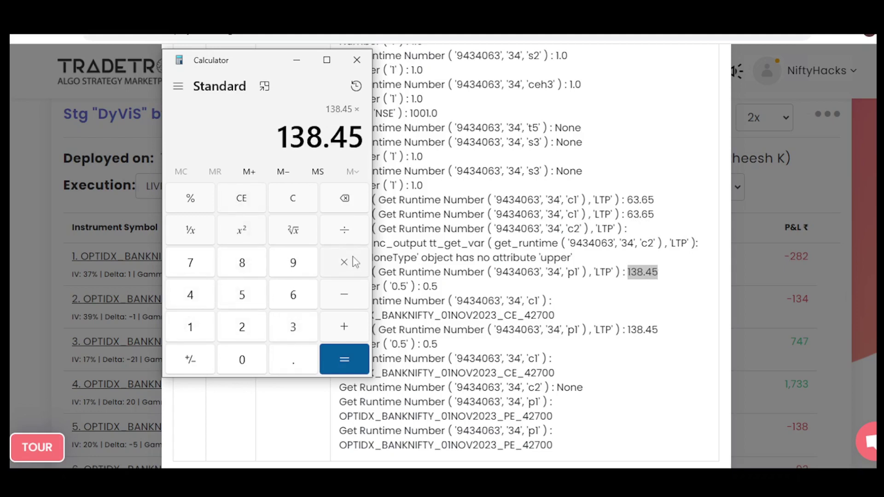
{"action": "left_click", "coordinate": [260, 361]}
{"action": "left_click", "coordinate": [276, 361]}
{"action": "left_click", "coordinate": [250, 329]}
{"action": "left_click", "coordinate": [249, 299]}
{"action": "left_click", "coordinate": [344, 359]}
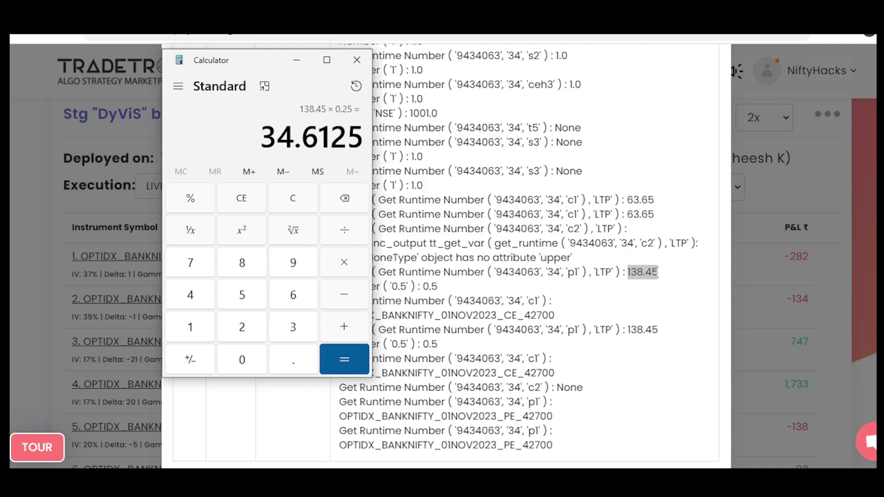
- Set the 1st PE premium in cell D7 to 138.45 in Excel, select the 1st CE premium, and return to the Notification Log
{"action": "double_click", "coordinate": [640, 275]}
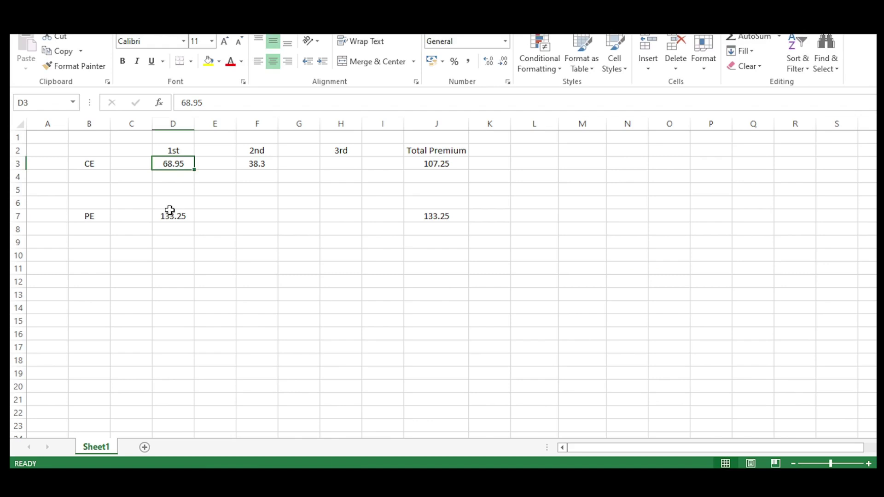
{"action": "left_click", "coordinate": [171, 215]}
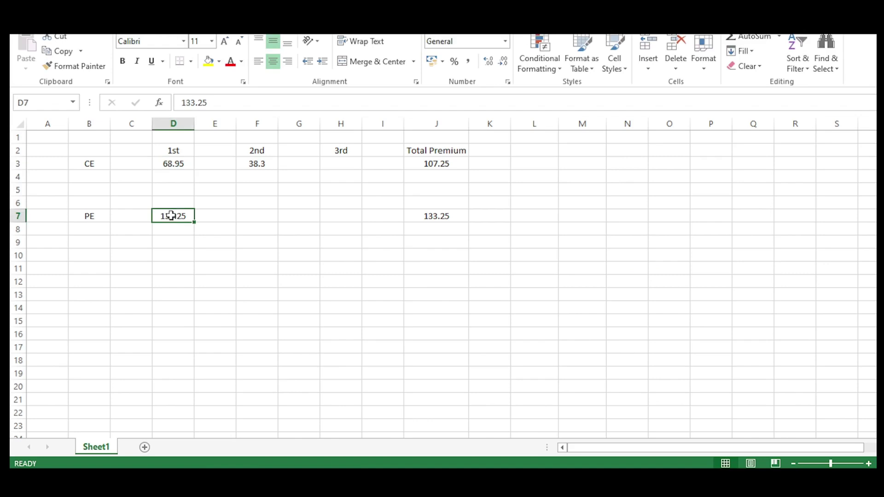
{"action": "type", "text": "138.45"}
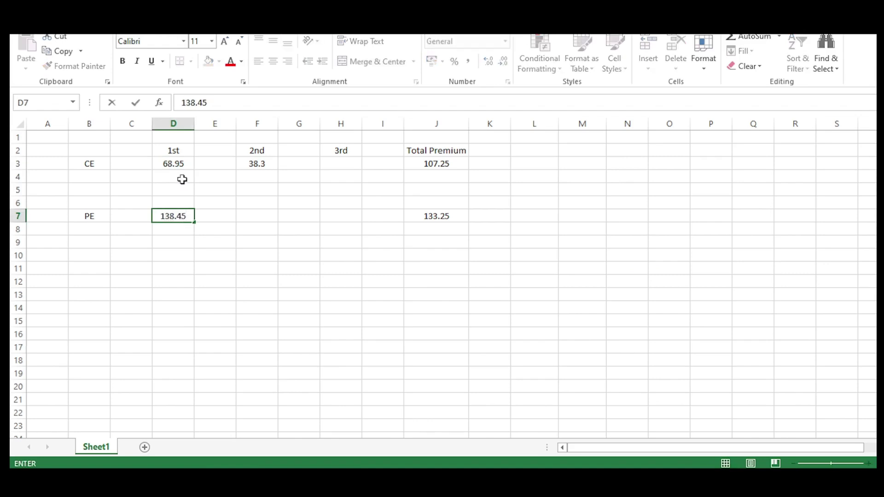
{"action": "left_click", "coordinate": [186, 163]}
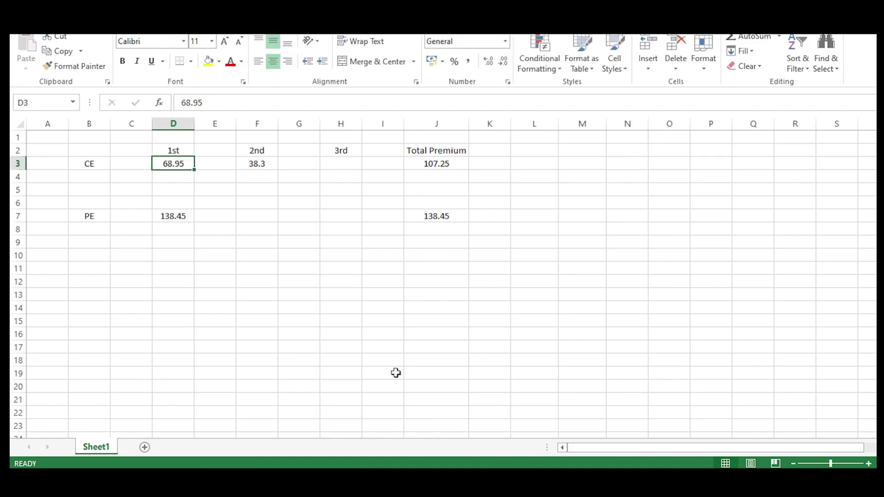
{"action": "left_click", "coordinate": [505, 481]}
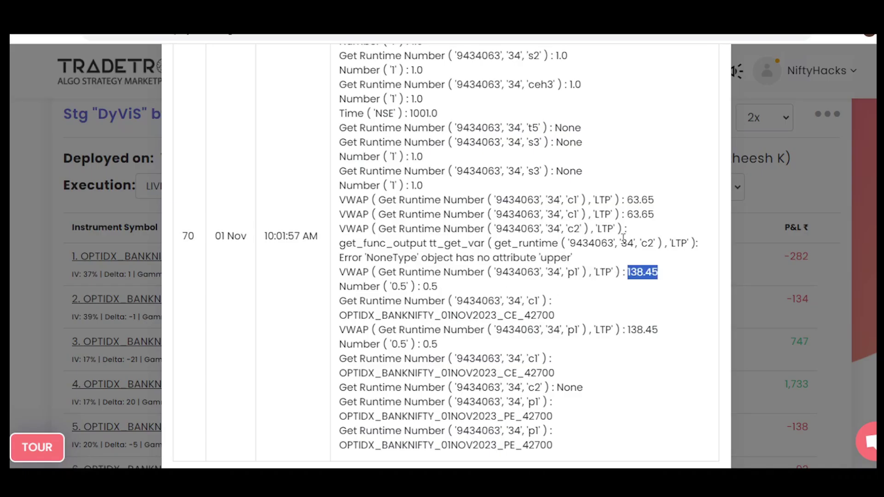
- Check the c1 LTP in the log record and set the 1st CE premium in cell D3 to 63.65 in Excel
{"action": "double_click", "coordinate": [632, 215]}
{"action": "key", "text": "alt+Tab"}
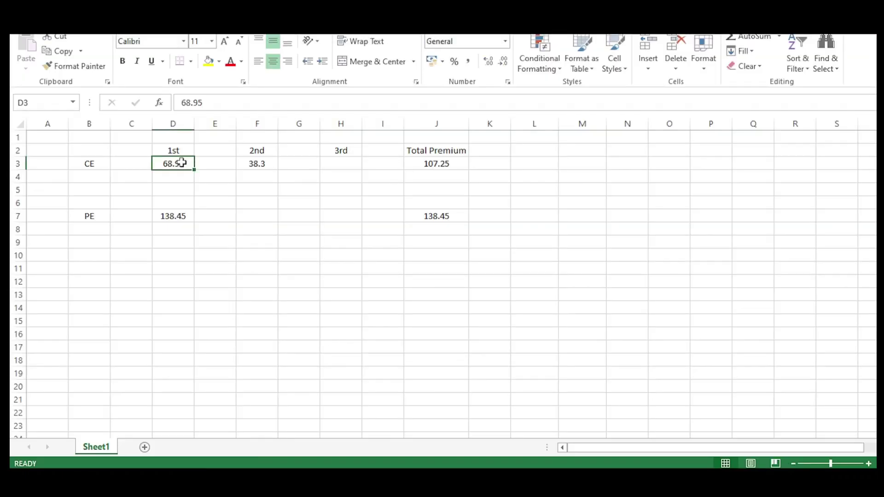
{"action": "left_click", "coordinate": [253, 168]}
{"action": "left_click", "coordinate": [174, 159]}
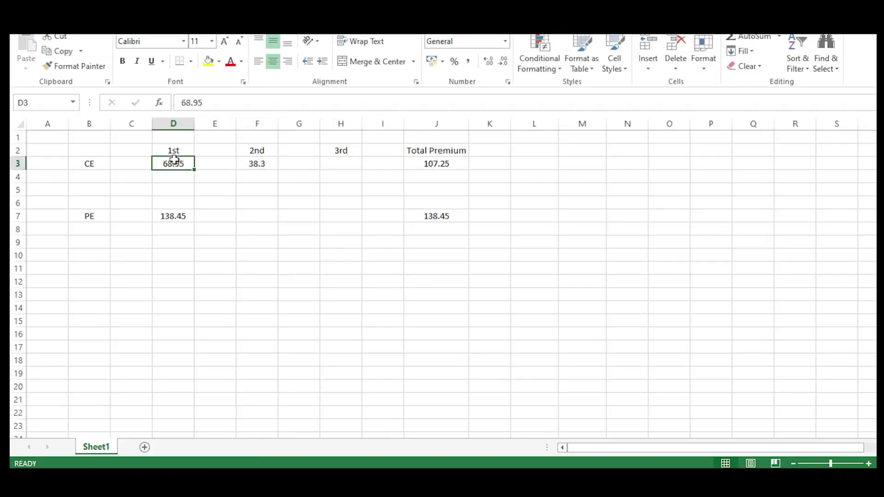
{"action": "type", "text": "63."}
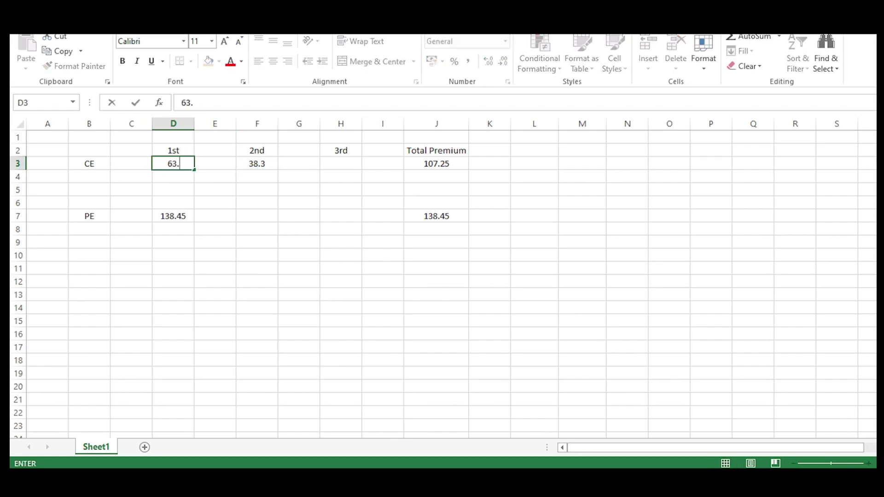
{"action": "key", "text": "alt+Tab"}
{"action": "key", "text": "alt+Tab"}
{"action": "type", "text": "65"}
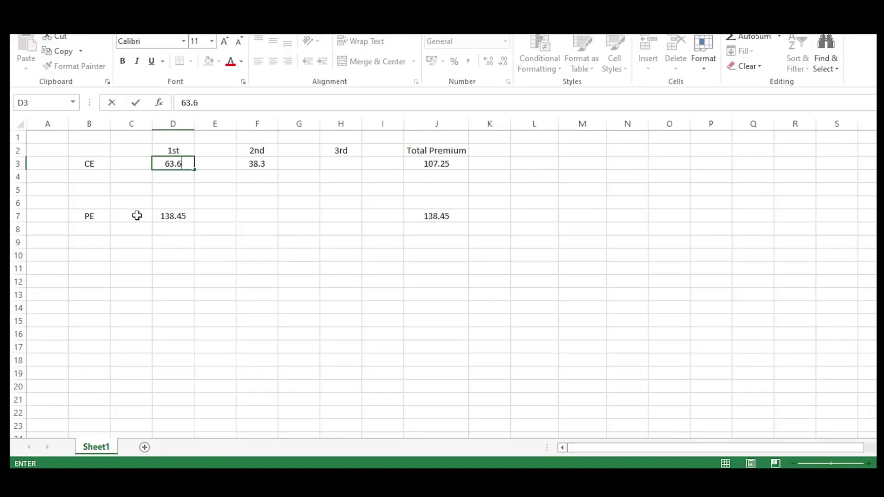
{"action": "left_click", "coordinate": [404, 284]}
- Compare the CE and PE total premiums with the individual leg premiums in the sheet
{"action": "left_click", "coordinate": [449, 214]}
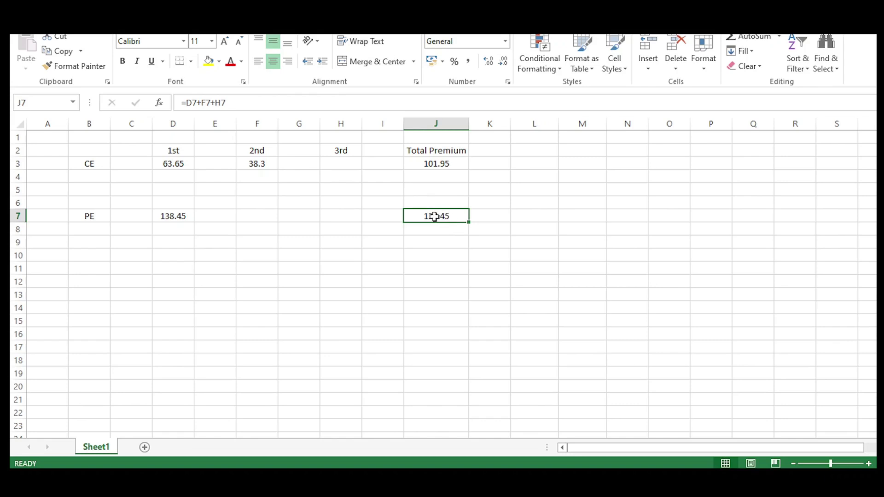
{"action": "left_click", "coordinate": [258, 164]}
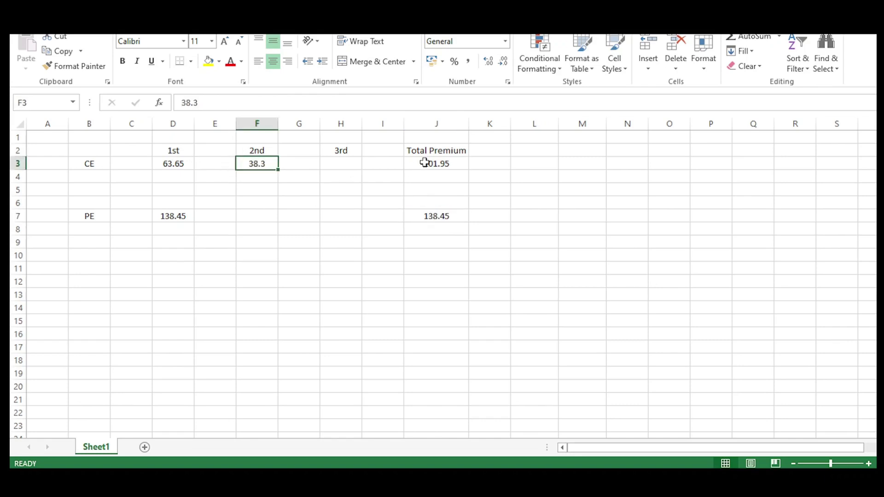
{"action": "left_click", "coordinate": [191, 164]}
{"action": "left_click", "coordinate": [257, 165]}
{"action": "left_click", "coordinate": [174, 217]}
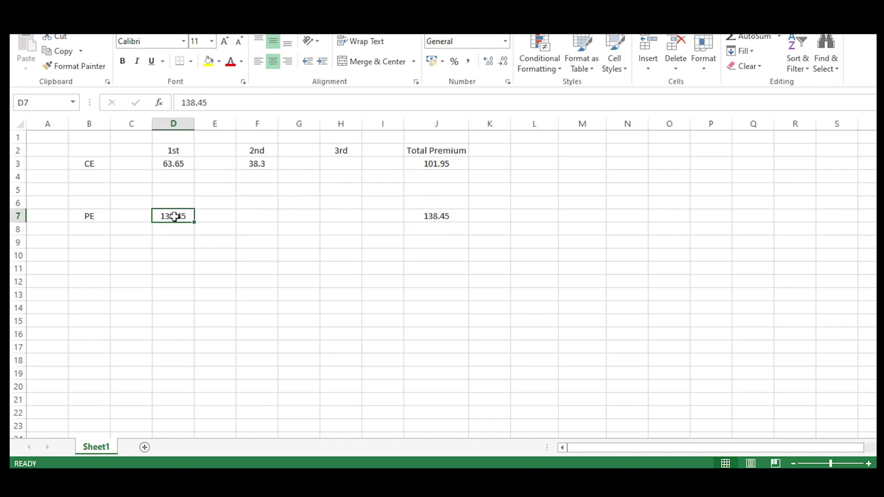
{"action": "left_click", "coordinate": [428, 165]}
{"action": "left_click", "coordinate": [428, 215]}
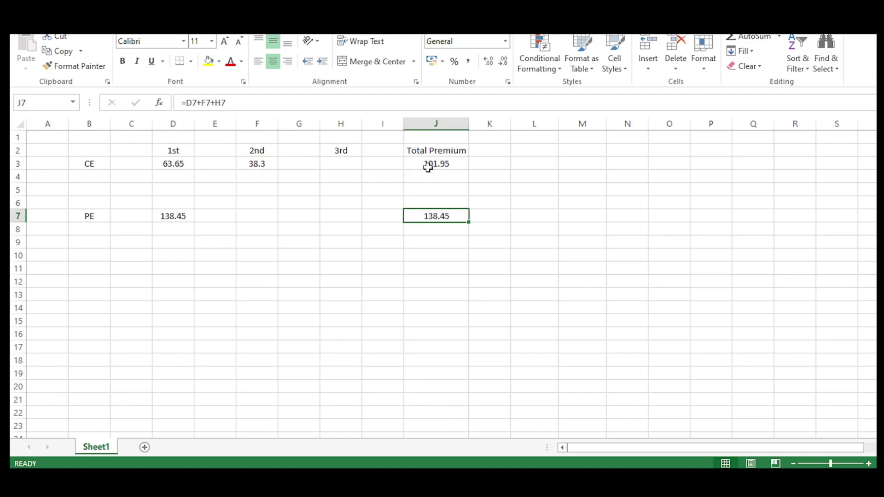
{"action": "left_click", "coordinate": [347, 168]}
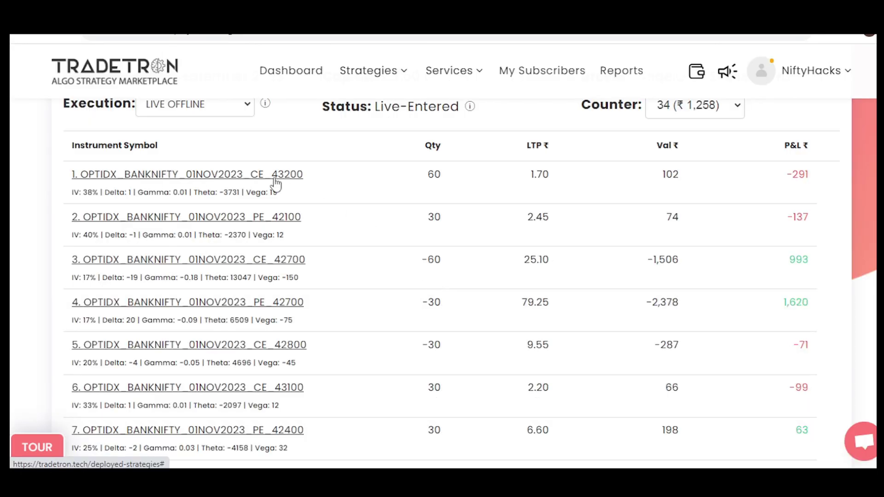
- View the BANKNIFTY CE_43200 positions in Tradetron, check the Repair Once trade's time, and close the details
{"action": "left_click", "coordinate": [276, 175]}
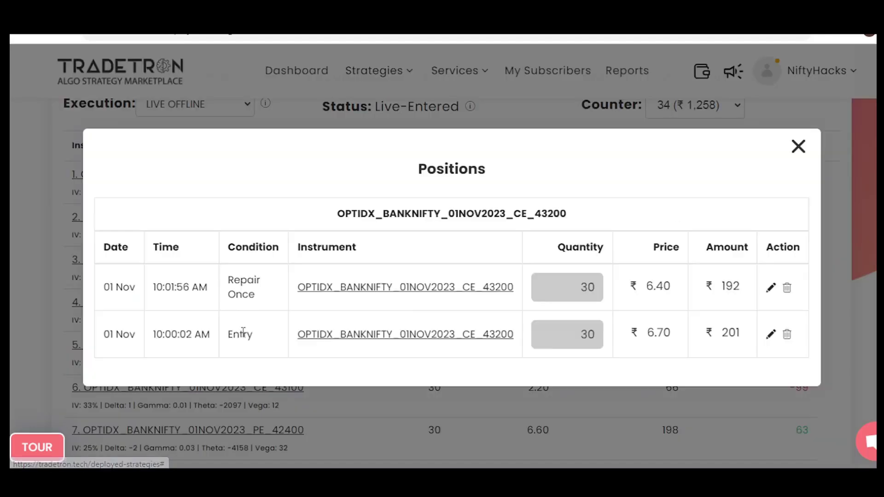
{"action": "double_click", "coordinate": [168, 289]}
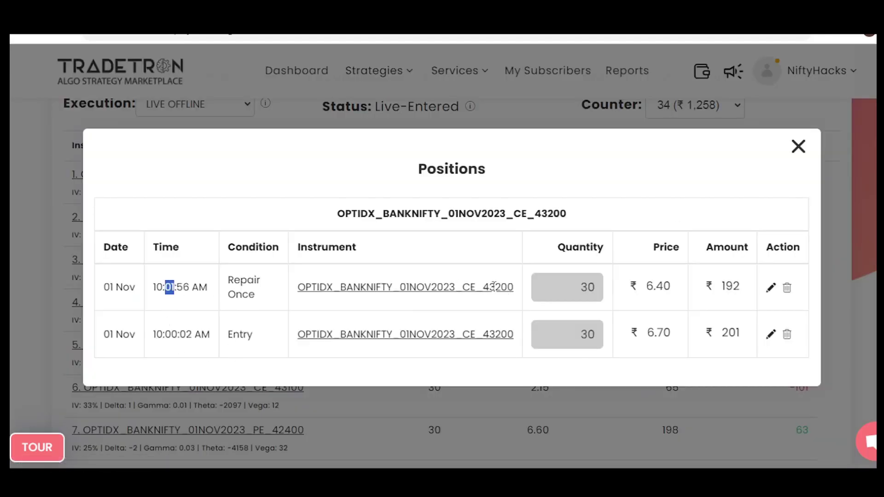
{"action": "left_click", "coordinate": [801, 147]}
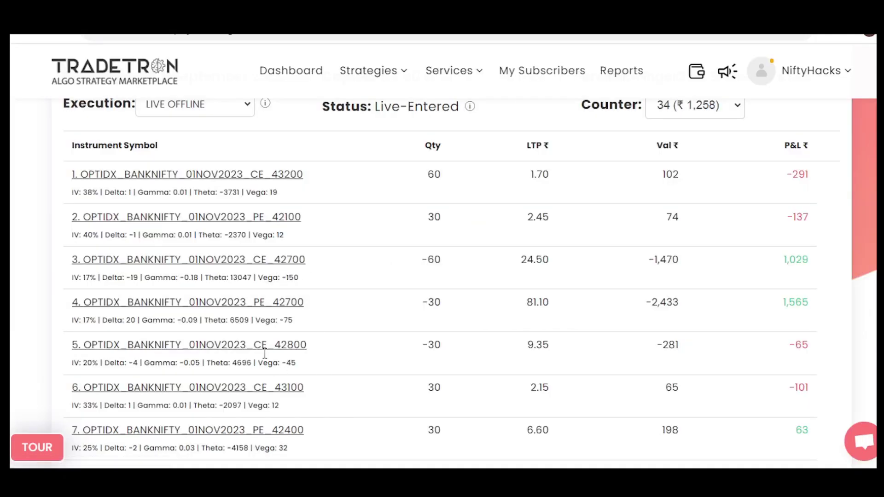
- Check the earliest trade prices in the BANKNIFTY CE_42800 positions and return to the instrument list
{"action": "left_click", "coordinate": [302, 346]}
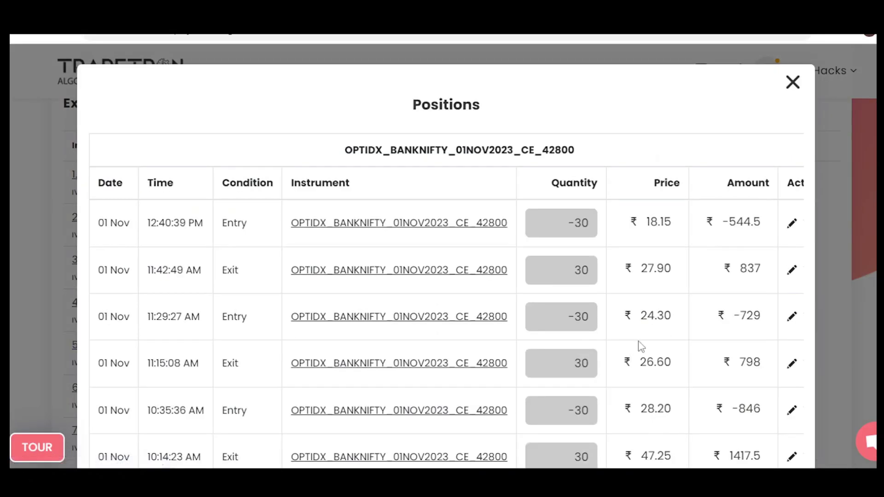
{"action": "scroll", "coordinate": [651, 430], "scroll_direction": "down", "scroll_amount": 3}
{"action": "double_click", "coordinate": [670, 387]}
{"action": "scroll", "coordinate": [676, 391], "scroll_direction": "up", "scroll_amount": 3}
{"action": "left_click", "coordinate": [792, 82]}
{"action": "scroll", "coordinate": [442, 258], "scroll_direction": "down", "scroll_amount": 2}
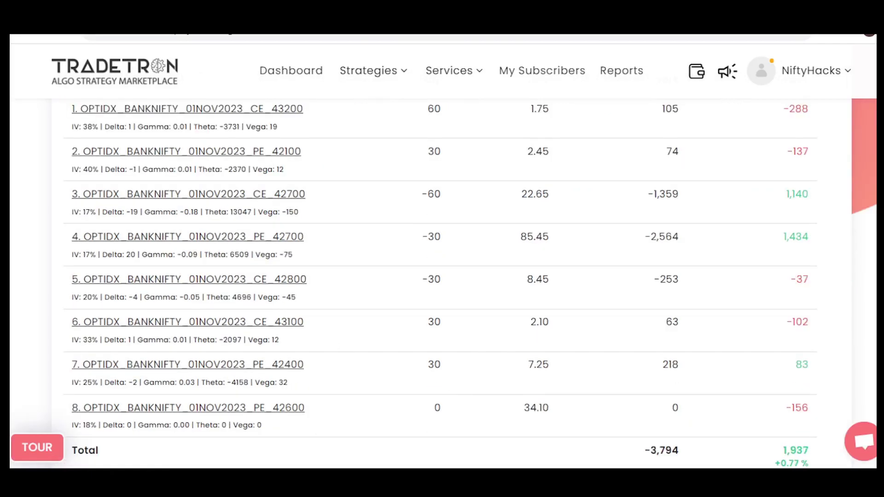
- Switch to the strategy editor and review Set №3's entry conditions and its CE sell position
{"action": "key", "text": "alt+Tab"}
{"action": "left_click", "coordinate": [185, 219]}
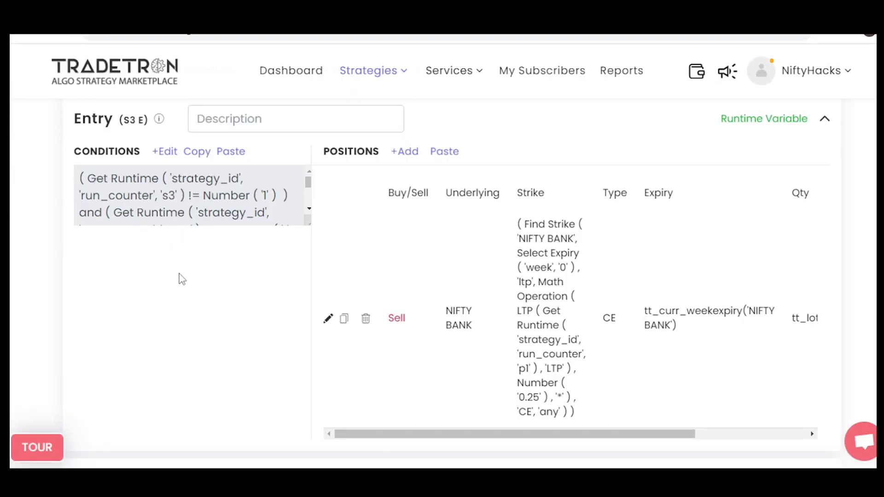
{"action": "scroll", "coordinate": [208, 290], "scroll_direction": "up", "scroll_amount": 1}
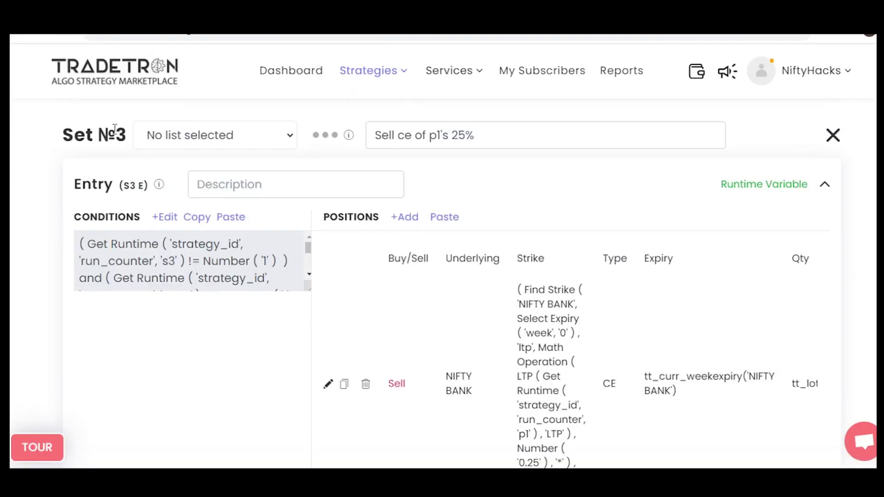
{"action": "scroll", "coordinate": [138, 305], "scroll_direction": "down", "scroll_amount": 2}
{"action": "scroll", "coordinate": [137, 305], "scroll_direction": "down", "scroll_amount": 3}
- Open Set №3's exit conditions and examine the s3 check and the s5 != 1 group against the 2nd CE premium in Excel
{"action": "left_click", "coordinate": [161, 315]}
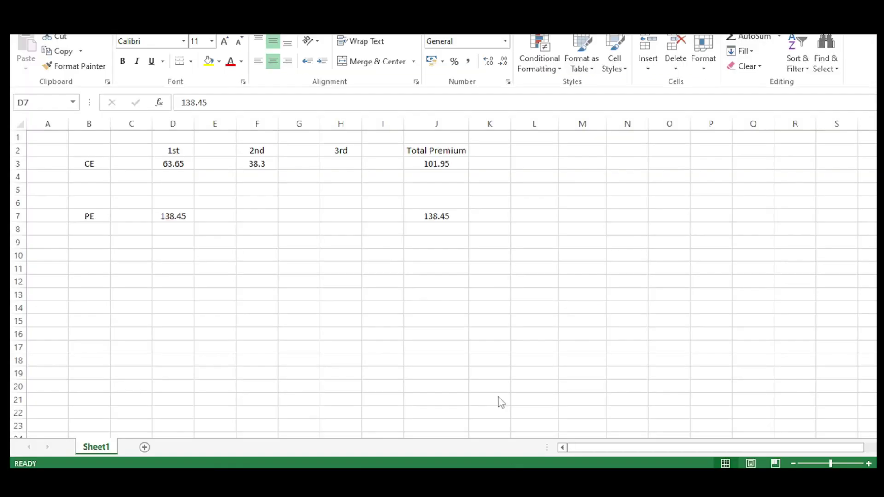
{"action": "left_click", "coordinate": [243, 164]}
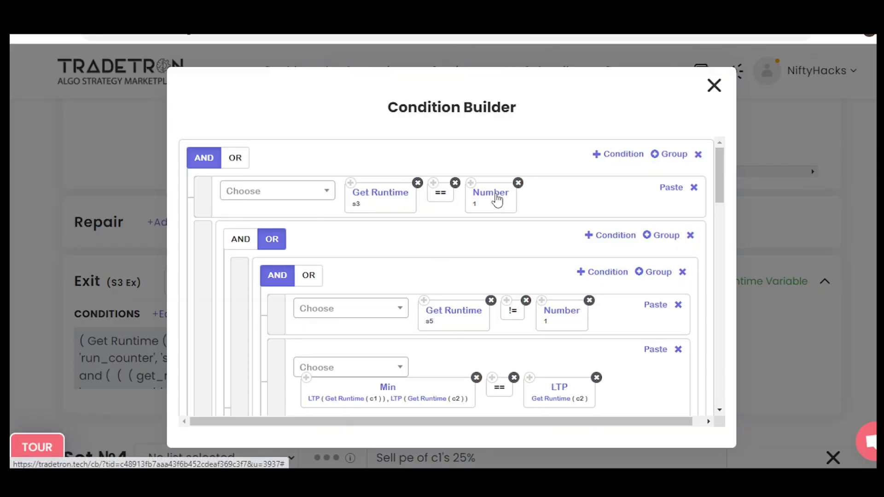
{"action": "scroll", "coordinate": [395, 223], "scroll_direction": "down", "scroll_amount": 2}
{"action": "scroll", "coordinate": [302, 213], "scroll_direction": "up", "scroll_amount": 2}
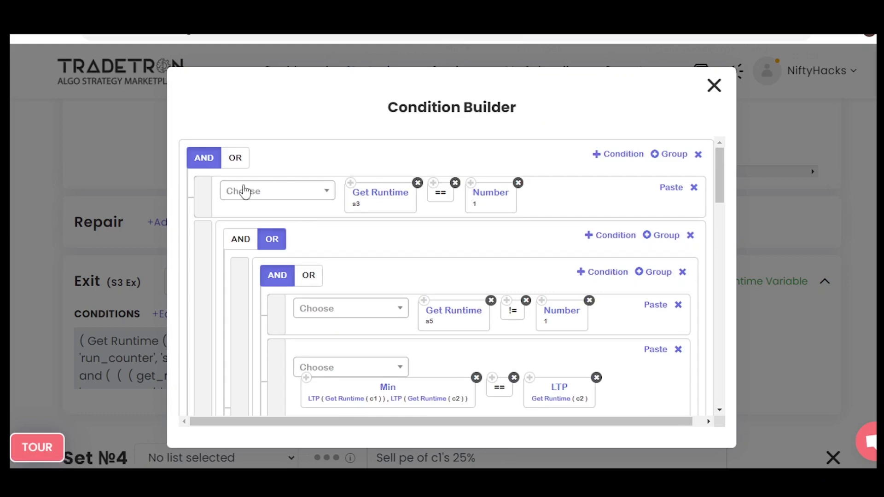
{"action": "scroll", "coordinate": [410, 249], "scroll_direction": "down", "scroll_amount": 2}
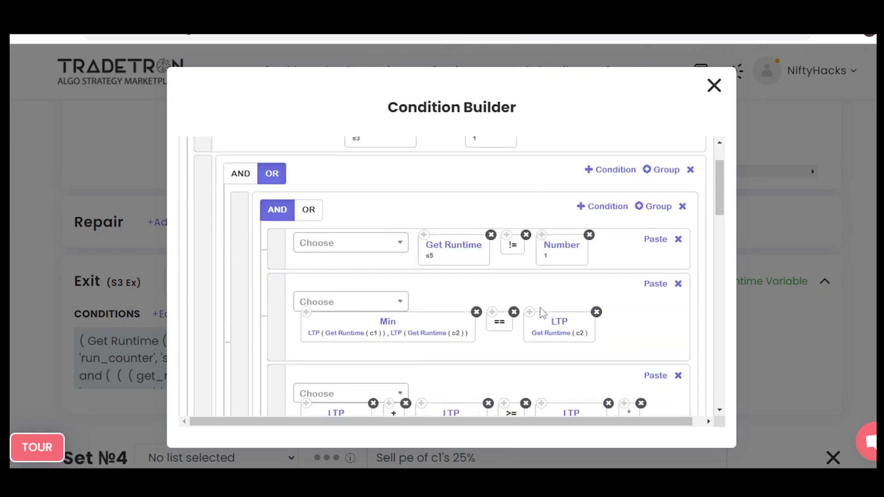
{"action": "scroll", "coordinate": [544, 314], "scroll_direction": "down", "scroll_amount": 4}
{"action": "scroll", "coordinate": [540, 310], "scroll_direction": "up", "scroll_amount": 2}
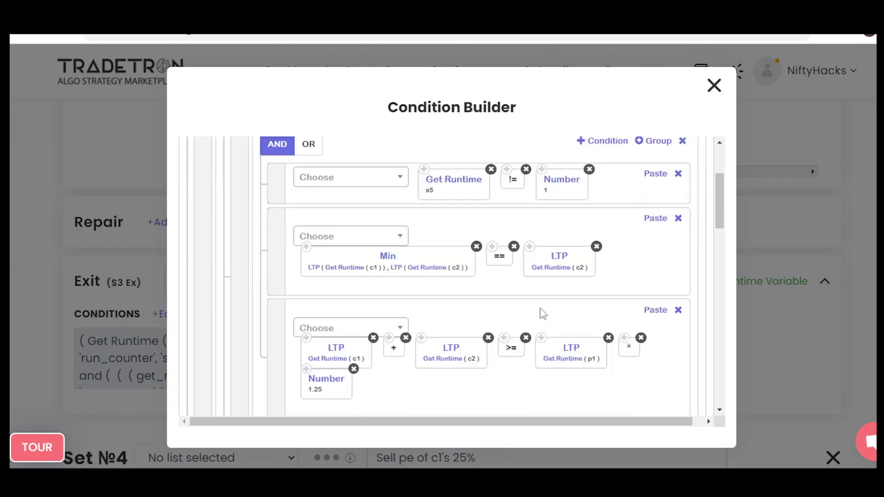
- Examine the s5 == 1 group of Set №3's exit conditions, including its 1.25 and 0.5 premium thresholds and the Find Strike check
{"action": "scroll", "coordinate": [508, 256], "scroll_direction": "down", "scroll_amount": 8}
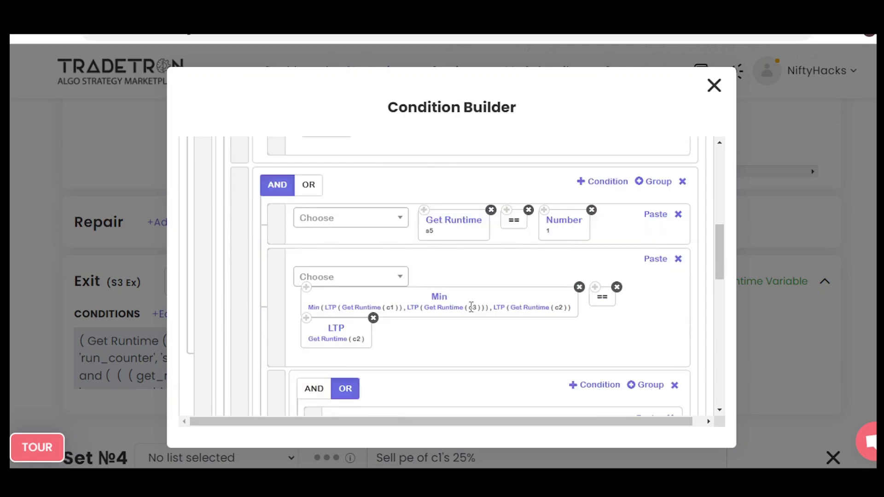
{"action": "scroll", "coordinate": [469, 306], "scroll_direction": "down", "scroll_amount": 8}
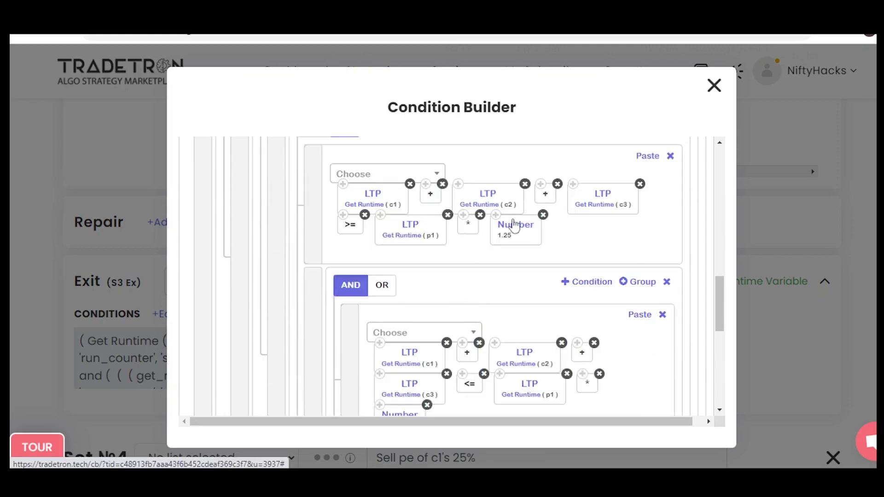
{"action": "scroll", "coordinate": [513, 225], "scroll_direction": "down", "scroll_amount": 8}
{"action": "scroll", "coordinate": [515, 225], "scroll_direction": "up", "scroll_amount": 2}
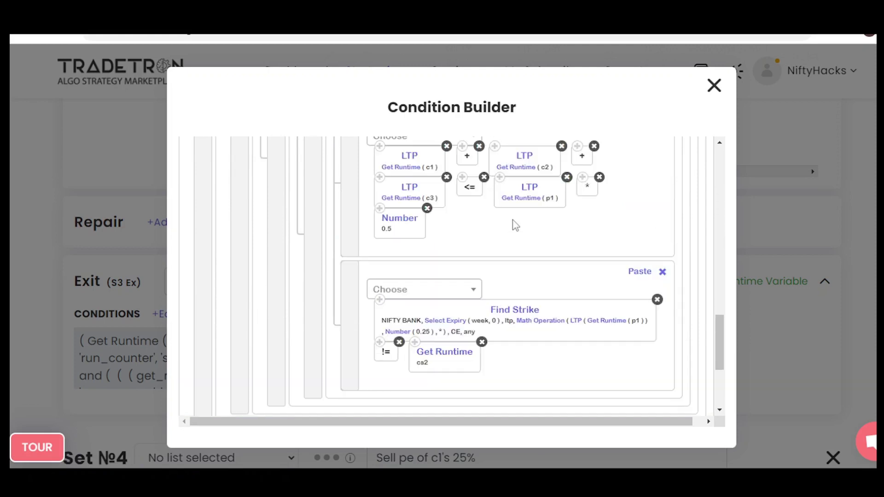
- Recheck the s5 != 1 exit group's Min and combined LTP conditions against the 2nd CE premium in Excel
{"action": "scroll", "coordinate": [514, 225], "scroll_direction": "up", "scroll_amount": 10}
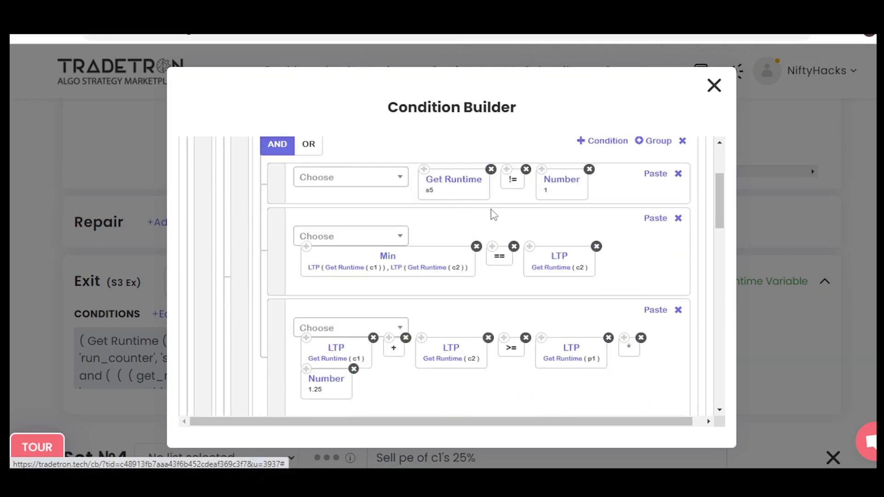
{"action": "scroll", "coordinate": [491, 213], "scroll_direction": "up", "scroll_amount": 3}
{"action": "scroll", "coordinate": [491, 213], "scroll_direction": "down", "scroll_amount": 3}
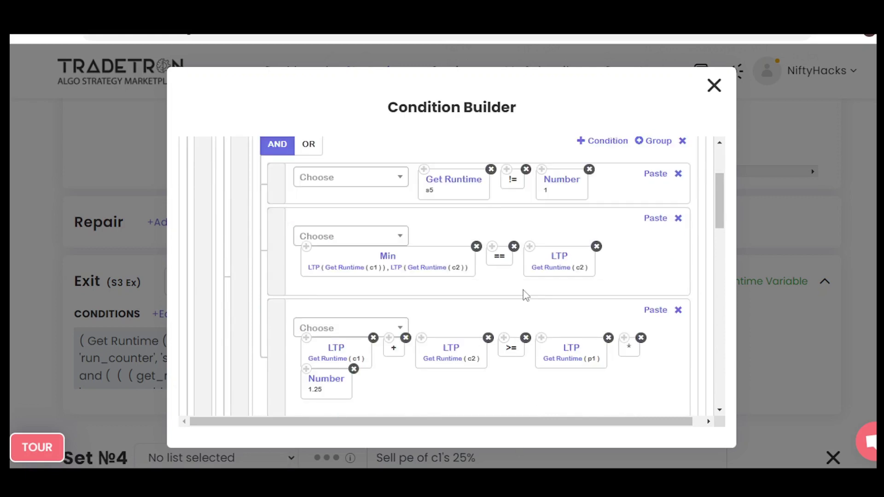
{"action": "scroll", "coordinate": [525, 293], "scroll_direction": "up", "scroll_amount": 3}
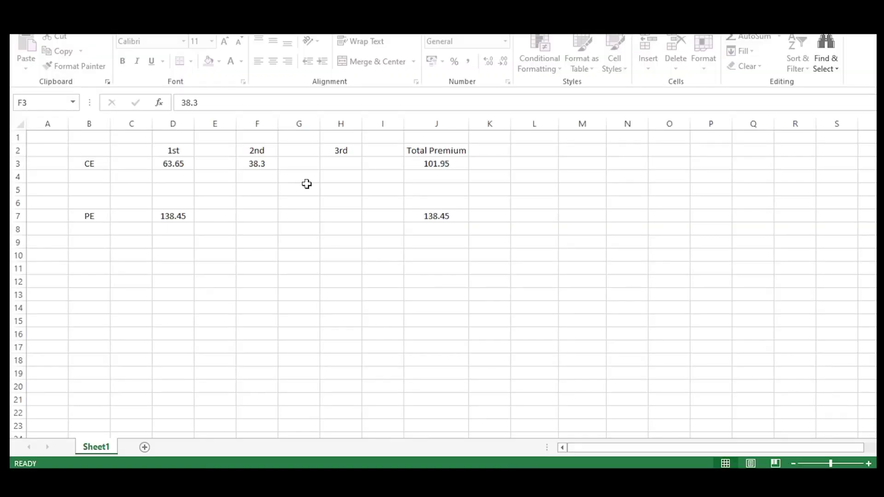
{"action": "left_click", "coordinate": [251, 163]}
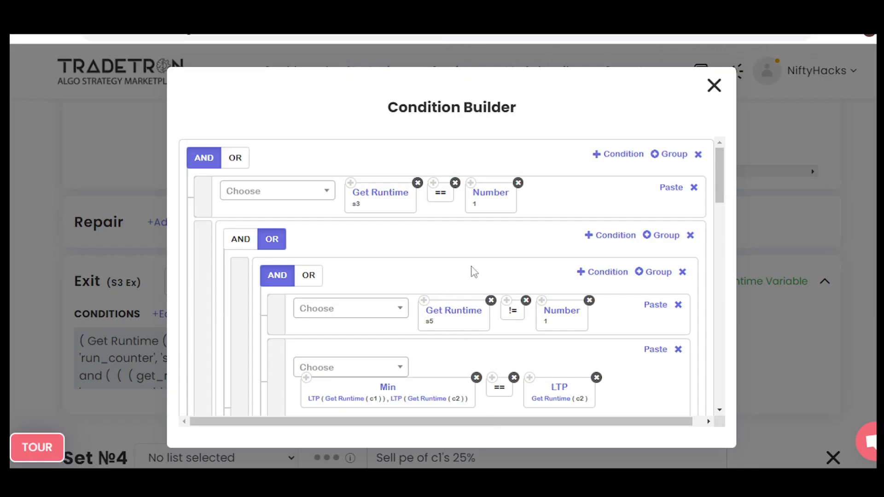
{"action": "scroll", "coordinate": [469, 270], "scroll_direction": "down", "scroll_amount": 3}
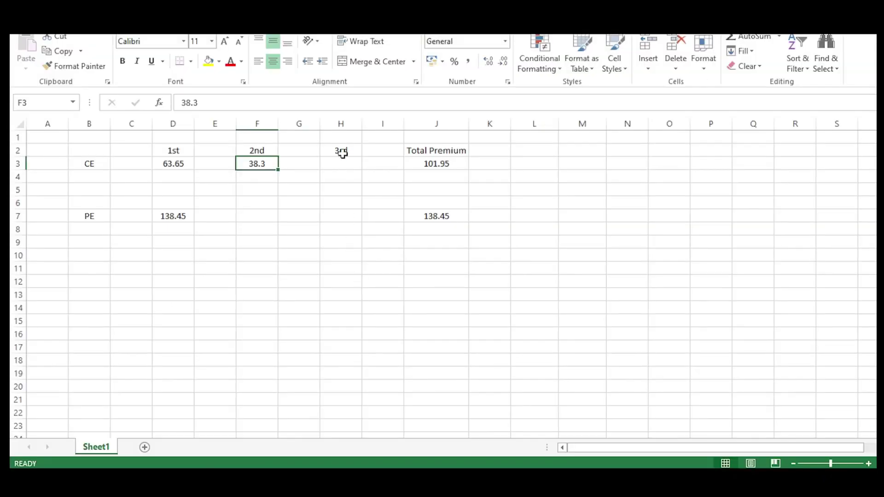
- Compare the empty 3rd CE premium cell with the 1st and 2nd CE premiums in Excel
{"action": "left_click", "coordinate": [341, 151]}
{"action": "type", "text": "3rd"}
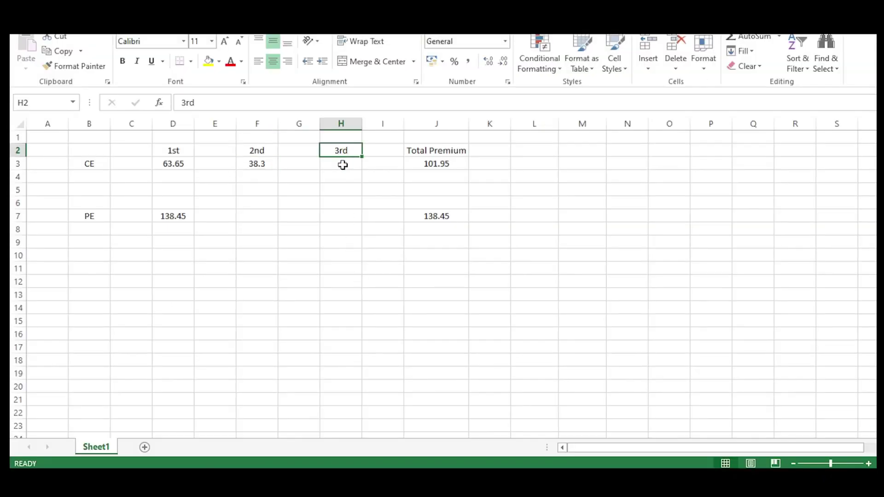
{"action": "left_click", "coordinate": [343, 165]}
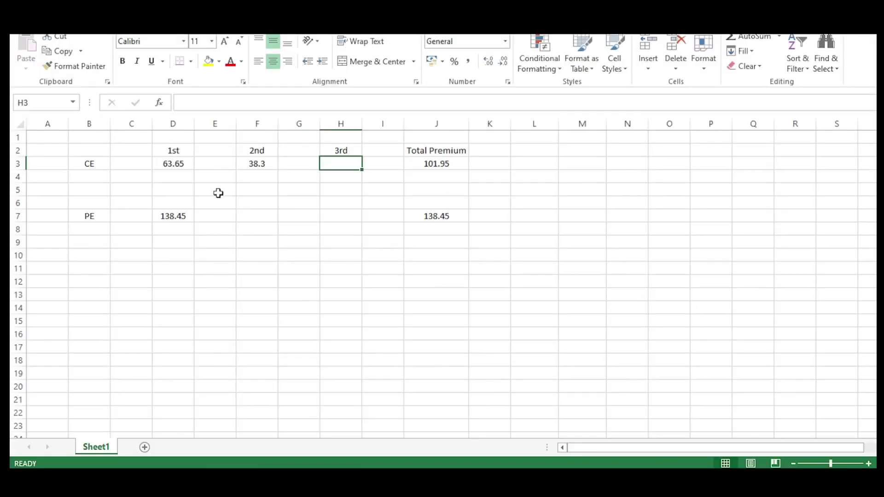
{"action": "left_click", "coordinate": [171, 164]}
{"action": "left_click", "coordinate": [267, 163]}
{"action": "left_click", "coordinate": [341, 163]}
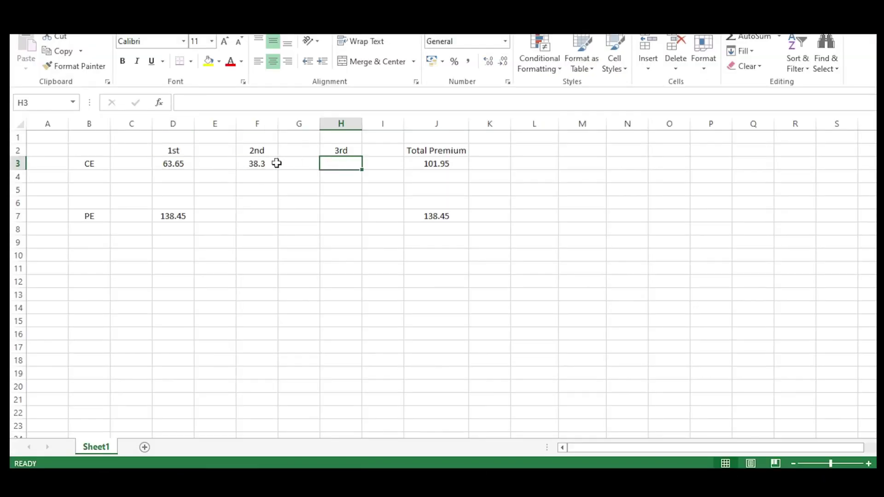
- Compare the 2nd and 1st CE premiums, inspect the Min keyword's two LTP parameters in the exit condition, and close them unchanged
{"action": "left_click", "coordinate": [252, 164]}
{"action": "left_click", "coordinate": [172, 165]}
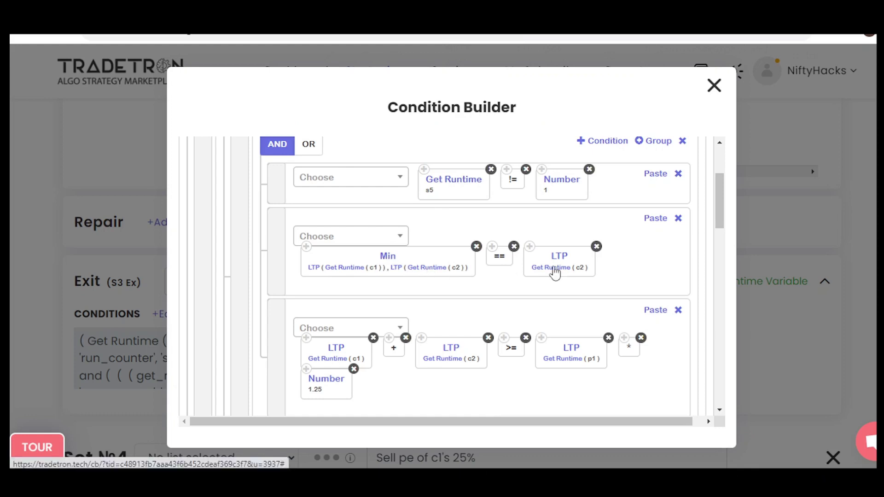
{"action": "left_click", "coordinate": [385, 259]}
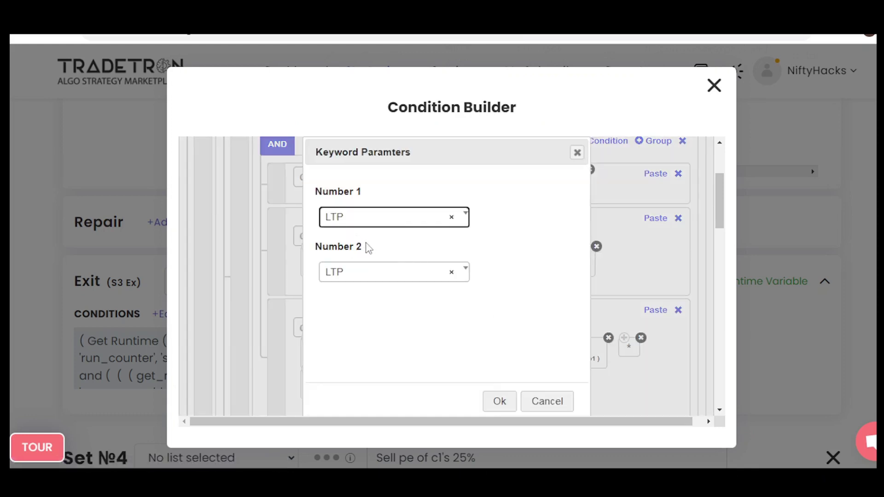
{"action": "left_click", "coordinate": [577, 152]}
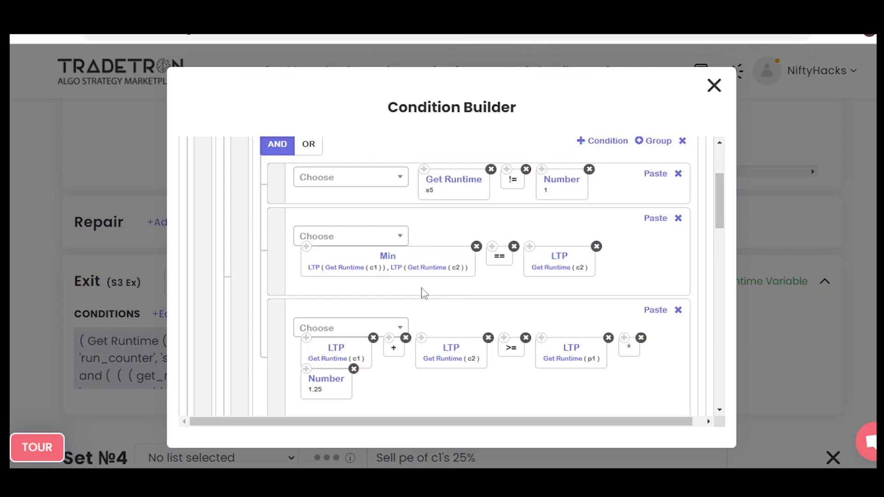
- Annotate the s5 != 1 group's Min condition with sample LTPs 100 and 50, circle the smaller value, and clear the markings
{"action": "mouse_move", "coordinate": [295, 214]}
{"action": "left_mouse_down"}
{"action": "mouse_move", "coordinate": [296, 234]}
{"action": "mouse_move", "coordinate": [336, 216]}
{"action": "left_mouse_up"}
{"action": "mouse_move", "coordinate": [429, 218]}
{"action": "left_mouse_down"}
{"action": "mouse_move", "coordinate": [434, 232]}
{"action": "mouse_move", "coordinate": [441, 216]}
{"action": "mouse_move", "coordinate": [460, 216]}
{"action": "left_mouse_up"}
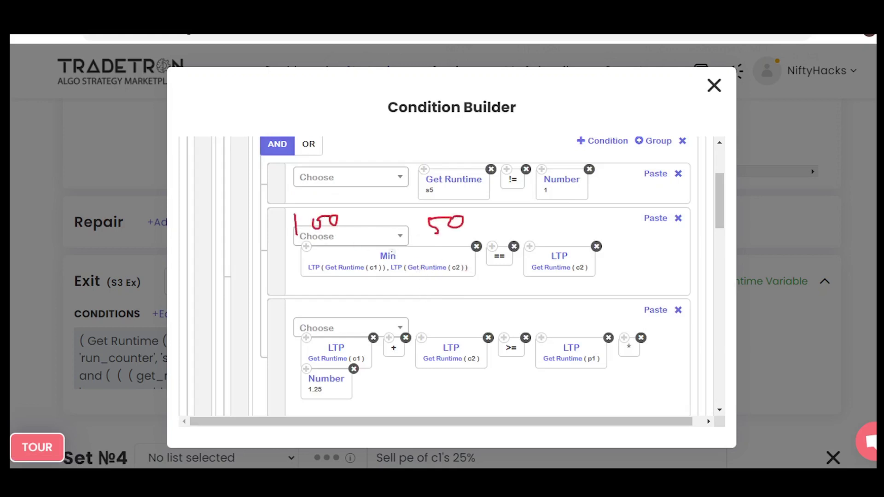
{"action": "left_click_drag", "start_coordinate": [391, 251], "coordinate": [439, 241]}
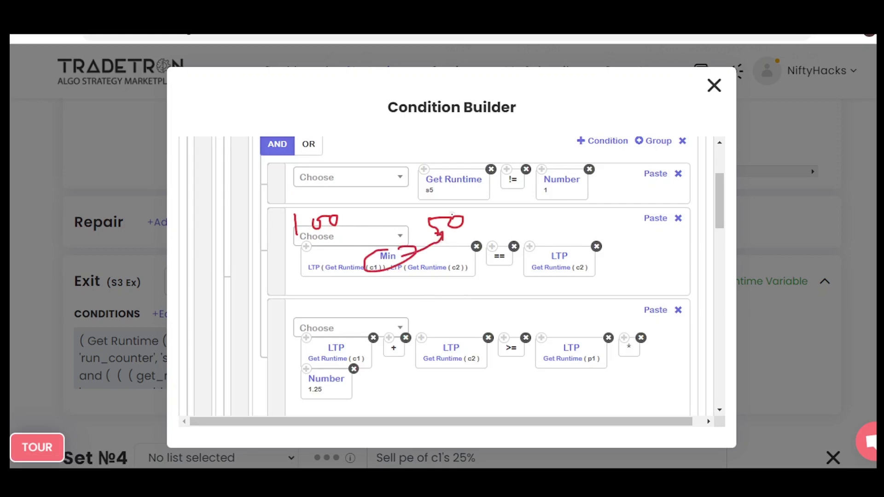
{"action": "mouse_move", "coordinate": [454, 204]}
{"action": "left_mouse_down"}
{"action": "mouse_move", "coordinate": [470, 232]}
{"action": "mouse_move", "coordinate": [431, 208]}
{"action": "left_mouse_up"}
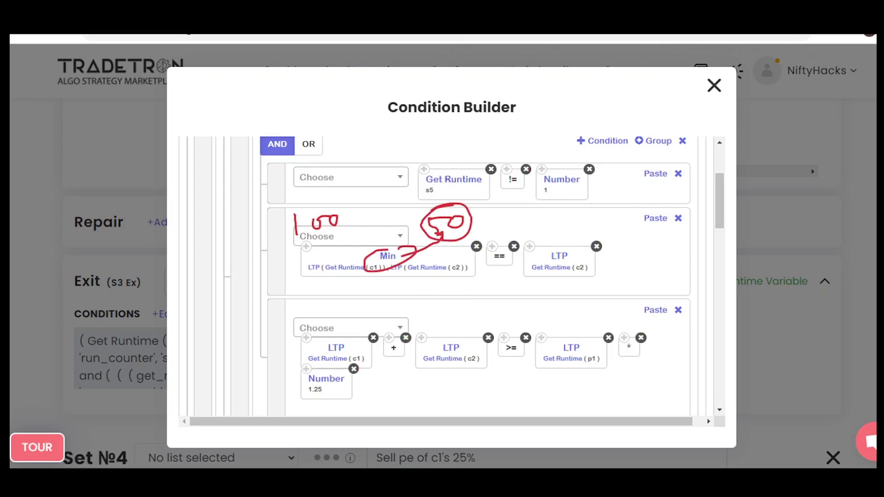
{"action": "key", "text": "Escape"}
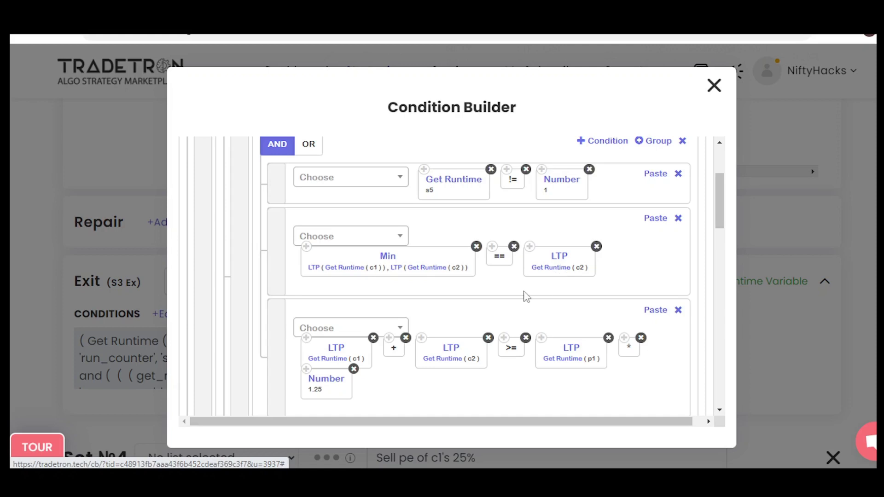
- Check the combined LTP condition against Excel by circling the PE total premium and writing the sample calculation 100 + 25%
{"action": "scroll", "coordinate": [541, 260], "scroll_direction": "down", "scroll_amount": 1}
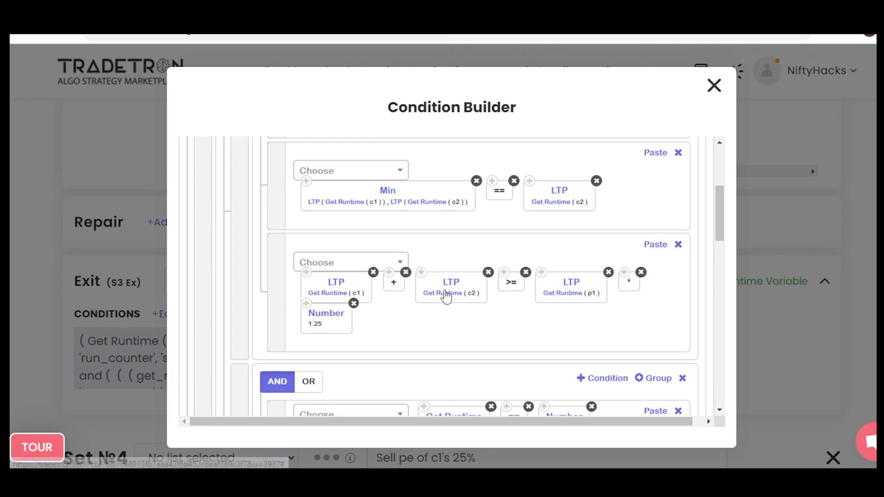
{"action": "key", "text": "alt+Tab"}
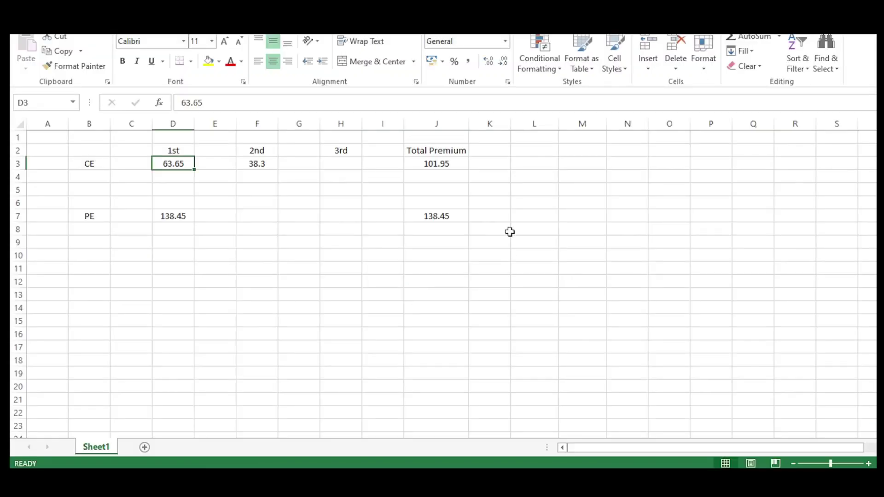
{"action": "mouse_move", "coordinate": [418, 209]}
{"action": "left_mouse_down"}
{"action": "mouse_move", "coordinate": [453, 231]}
{"action": "mouse_move", "coordinate": [443, 210]}
{"action": "mouse_move", "coordinate": [466, 259]}
{"action": "left_mouse_up"}
{"action": "mouse_move", "coordinate": [536, 250]}
{"action": "left_mouse_down"}
{"action": "mouse_move", "coordinate": [536, 272]}
{"action": "mouse_move", "coordinate": [551, 259]}
{"action": "mouse_move", "coordinate": [603, 266]}
{"action": "left_mouse_up"}
{"action": "left_click_drag", "start_coordinate": [597, 256], "coordinate": [596, 277]}
{"action": "mouse_move", "coordinate": [622, 264]}
{"action": "left_mouse_down"}
{"action": "mouse_move", "coordinate": [627, 256]}
{"action": "mouse_move", "coordinate": [627, 279]}
{"action": "mouse_move", "coordinate": [637, 279]}
{"action": "left_mouse_up"}
{"action": "left_click_drag", "start_coordinate": [645, 259], "coordinate": [646, 279]}
{"action": "left_click_drag", "start_coordinate": [645, 257], "coordinate": [663, 256]}
{"action": "mouse_move", "coordinate": [672, 261]}
{"action": "left_mouse_down"}
{"action": "mouse_move", "coordinate": [675, 275]}
{"action": "mouse_move", "coordinate": [669, 266]}
{"action": "left_mouse_up"}
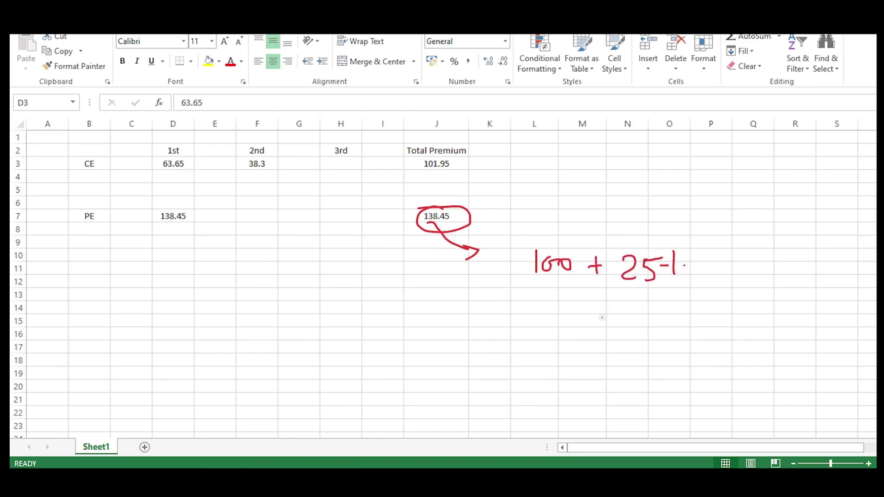
- Write and circle 125 below the sample calculation, and link the 1st PE premium to the 100 and the 125
{"action": "left_click_drag", "start_coordinate": [602, 318], "coordinate": [605, 342]}
{"action": "mouse_move", "coordinate": [616, 325]}
{"action": "left_mouse_down"}
{"action": "mouse_move", "coordinate": [622, 322]}
{"action": "mouse_move", "coordinate": [629, 344]}
{"action": "left_mouse_up"}
{"action": "left_click_drag", "start_coordinate": [640, 322], "coordinate": [638, 342]}
{"action": "left_click_drag", "start_coordinate": [638, 319], "coordinate": [657, 316]}
{"action": "left_click_drag", "start_coordinate": [631, 303], "coordinate": [658, 315]}
{"action": "mouse_move", "coordinate": [177, 208]}
{"action": "left_mouse_down"}
{"action": "mouse_move", "coordinate": [166, 235]}
{"action": "mouse_move", "coordinate": [196, 230]}
{"action": "mouse_move", "coordinate": [275, 287]}
{"action": "mouse_move", "coordinate": [532, 276]}
{"action": "mouse_move", "coordinate": [555, 286]}
{"action": "left_mouse_up"}
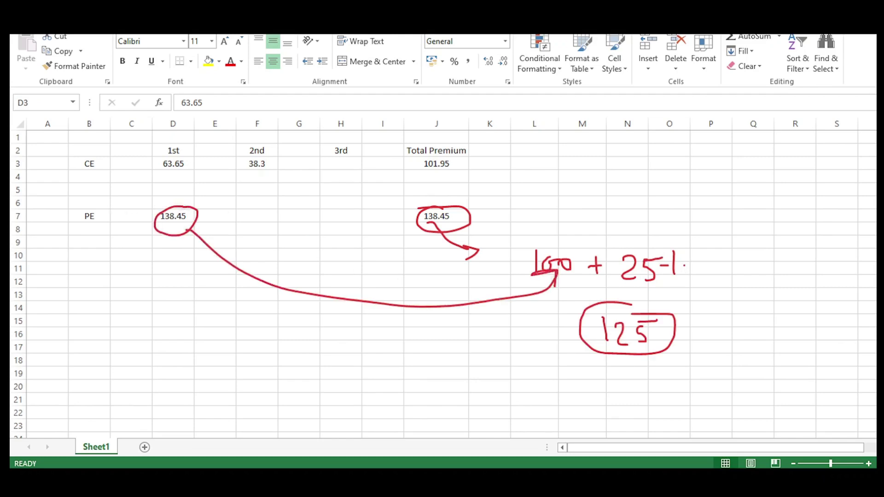
{"action": "left_click_drag", "start_coordinate": [504, 295], "coordinate": [578, 330]}
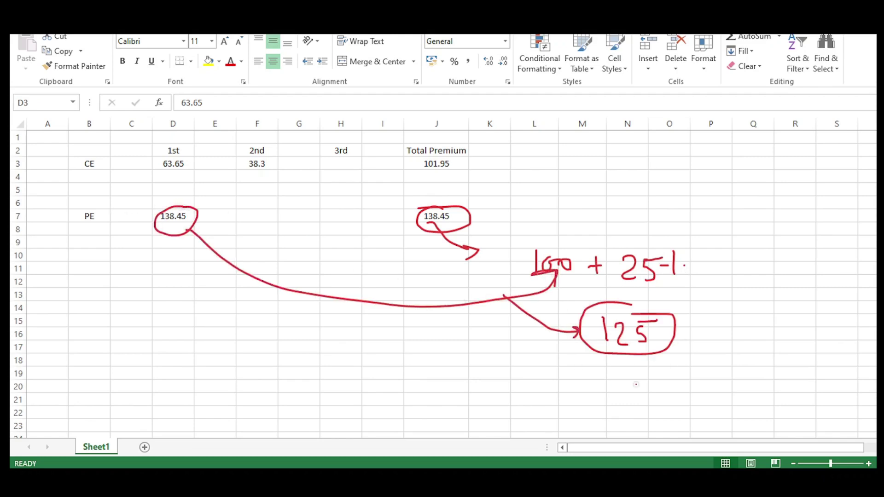
- Emphasize the 100 and 125 figures, and link the circled 1st and 2nd CE premiums to a sample combined premium of 127
{"action": "left_click_drag", "start_coordinate": [618, 303], "coordinate": [665, 313]}
{"action": "mouse_move", "coordinate": [533, 233]}
{"action": "left_mouse_down"}
{"action": "mouse_move", "coordinate": [573, 278]}
{"action": "mouse_move", "coordinate": [529, 237]}
{"action": "mouse_move", "coordinate": [656, 246]}
{"action": "mouse_move", "coordinate": [660, 236]}
{"action": "left_mouse_up"}
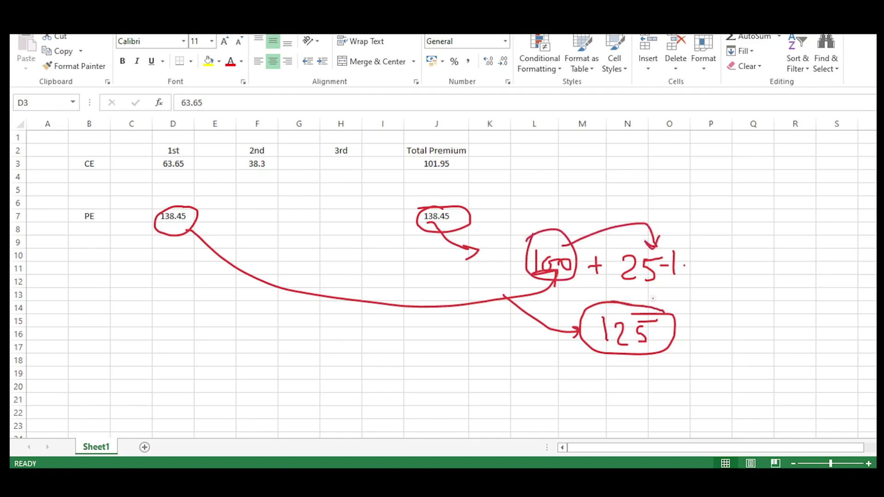
{"action": "mouse_move", "coordinate": [619, 307]}
{"action": "left_mouse_down"}
{"action": "mouse_move", "coordinate": [571, 323]}
{"action": "mouse_move", "coordinate": [693, 319]}
{"action": "mouse_move", "coordinate": [612, 308]}
{"action": "left_mouse_up"}
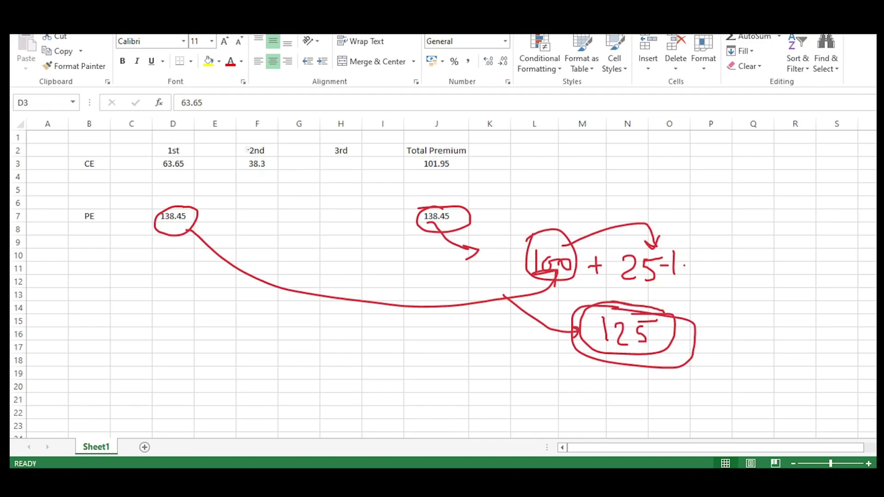
{"action": "mouse_move", "coordinate": [168, 155]}
{"action": "left_mouse_down"}
{"action": "mouse_move", "coordinate": [251, 177]}
{"action": "mouse_move", "coordinate": [147, 165]}
{"action": "mouse_move", "coordinate": [176, 156]}
{"action": "left_mouse_up"}
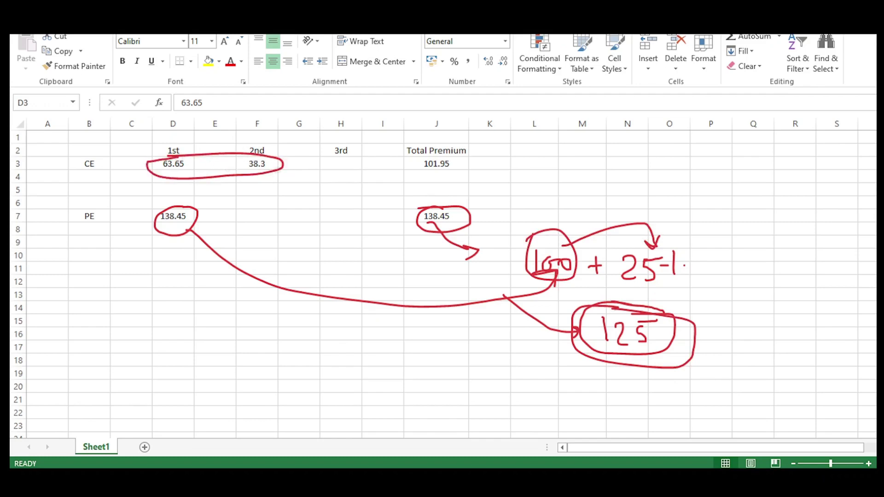
{"action": "mouse_move", "coordinate": [282, 164]}
{"action": "left_mouse_down"}
{"action": "mouse_move", "coordinate": [594, 173]}
{"action": "mouse_move", "coordinate": [576, 188]}
{"action": "left_mouse_up"}
{"action": "left_click_drag", "start_coordinate": [613, 157], "coordinate": [612, 184]}
{"action": "mouse_move", "coordinate": [620, 159]}
{"action": "left_mouse_down"}
{"action": "mouse_move", "coordinate": [642, 158]}
{"action": "mouse_move", "coordinate": [644, 180]}
{"action": "mouse_move", "coordinate": [672, 183]}
{"action": "mouse_move", "coordinate": [689, 162]}
{"action": "mouse_move", "coordinate": [564, 199]}
{"action": "mouse_move", "coordinate": [647, 146]}
{"action": "left_mouse_up"}
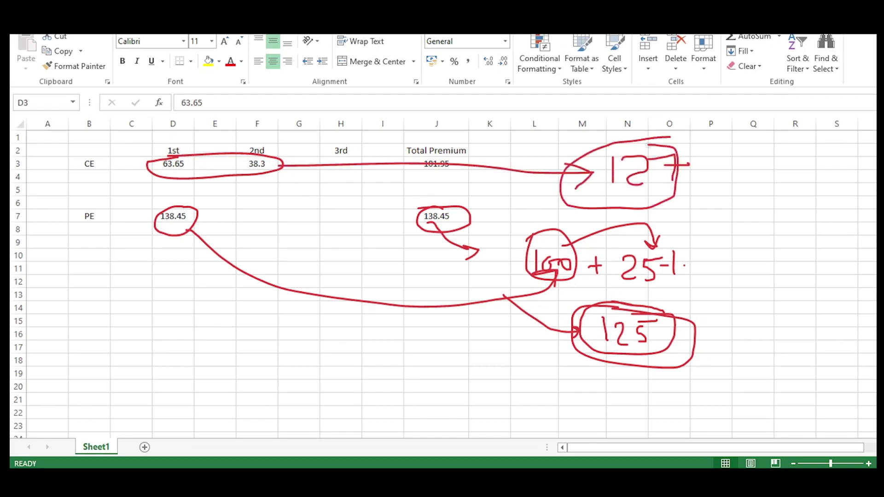
- Sketch premium shifts between the 1st, 2nd and 3rd CE columns, relate them to the 127 and 125 figures, and clear the annotations
{"action": "mouse_move", "coordinate": [278, 159]}
{"action": "left_mouse_down"}
{"action": "mouse_move", "coordinate": [334, 144]}
{"action": "mouse_move", "coordinate": [351, 158]}
{"action": "left_mouse_up"}
{"action": "mouse_move", "coordinate": [393, 138]}
{"action": "left_mouse_down"}
{"action": "mouse_move", "coordinate": [383, 139]}
{"action": "mouse_move", "coordinate": [397, 156]}
{"action": "mouse_move", "coordinate": [421, 137]}
{"action": "left_mouse_up"}
{"action": "mouse_move", "coordinate": [182, 156]}
{"action": "left_mouse_down"}
{"action": "mouse_move", "coordinate": [152, 167]}
{"action": "mouse_move", "coordinate": [234, 144]}
{"action": "left_mouse_up"}
{"action": "left_click_drag", "start_coordinate": [220, 137], "coordinate": [249, 146]}
{"action": "mouse_move", "coordinate": [272, 117]}
{"action": "left_mouse_down"}
{"action": "mouse_move", "coordinate": [279, 138]}
{"action": "mouse_move", "coordinate": [313, 123]}
{"action": "mouse_move", "coordinate": [275, 137]}
{"action": "mouse_move", "coordinate": [266, 160]}
{"action": "left_mouse_up"}
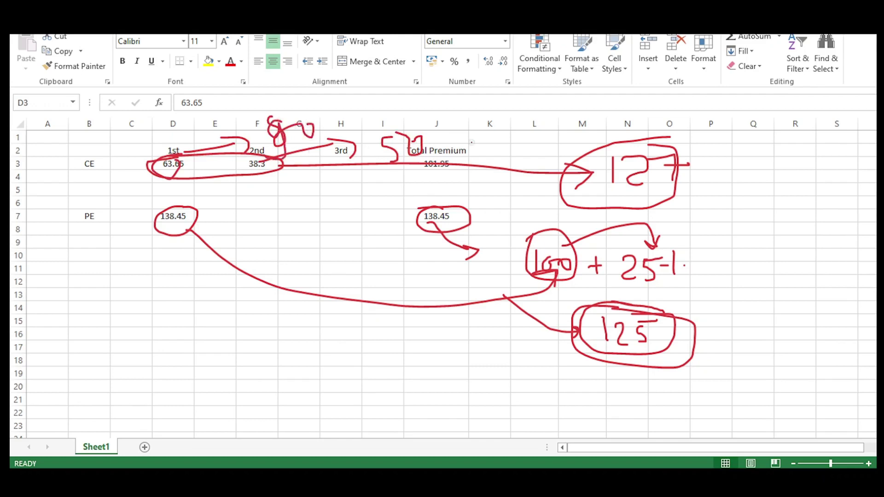
{"action": "mouse_move", "coordinate": [471, 142]}
{"action": "left_mouse_down"}
{"action": "mouse_move", "coordinate": [563, 162]}
{"action": "mouse_move", "coordinate": [564, 170]}
{"action": "left_mouse_up"}
{"action": "left_click_drag", "start_coordinate": [585, 317], "coordinate": [649, 317]}
{"action": "left_click_drag", "start_coordinate": [608, 316], "coordinate": [644, 341]}
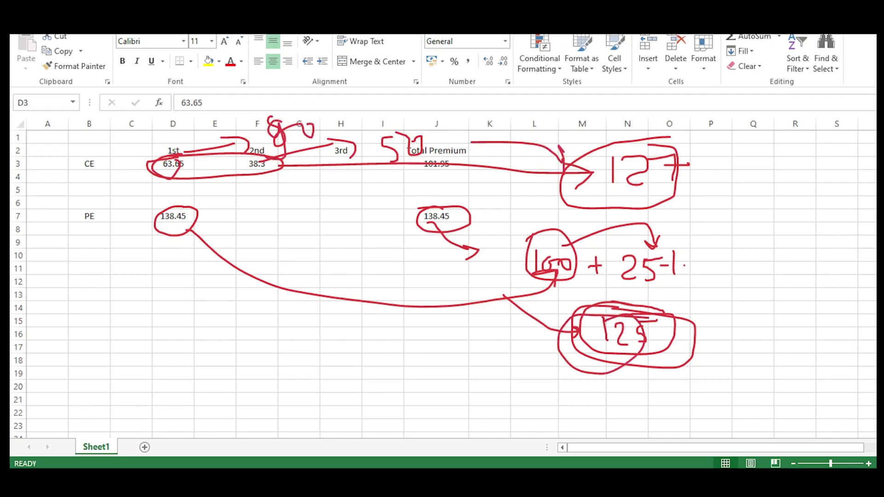
{"action": "key", "text": "Escape"}
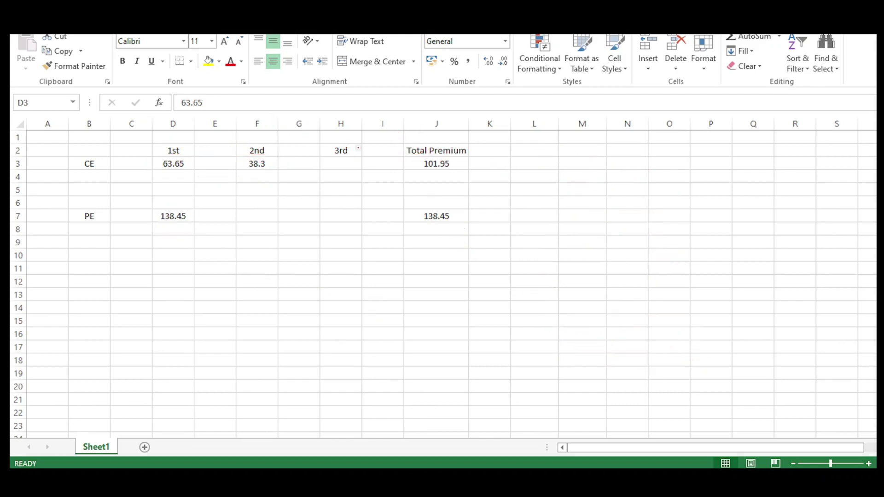
- Illustrate a CE shift with sample premiums of 100 at the 2nd leg and 50 at the 3rd, cross-mark the 50, and clear the annotations
{"action": "mouse_move", "coordinate": [260, 152]}
{"action": "left_mouse_down"}
{"action": "mouse_move", "coordinate": [266, 180]}
{"action": "mouse_move", "coordinate": [264, 152]}
{"action": "mouse_move", "coordinate": [300, 169]}
{"action": "mouse_move", "coordinate": [290, 187]}
{"action": "left_mouse_up"}
{"action": "mouse_move", "coordinate": [336, 173]}
{"action": "left_mouse_down"}
{"action": "mouse_move", "coordinate": [331, 189]}
{"action": "mouse_move", "coordinate": [350, 188]}
{"action": "left_mouse_up"}
{"action": "mouse_move", "coordinate": [164, 147]}
{"action": "left_mouse_down"}
{"action": "mouse_move", "coordinate": [158, 152]}
{"action": "mouse_move", "coordinate": [177, 171]}
{"action": "mouse_move", "coordinate": [165, 157]}
{"action": "left_mouse_up"}
{"action": "left_click_drag", "start_coordinate": [183, 150], "coordinate": [213, 143]}
{"action": "mouse_move", "coordinate": [211, 138]}
{"action": "left_mouse_down"}
{"action": "mouse_move", "coordinate": [225, 145]}
{"action": "mouse_move", "coordinate": [217, 154]}
{"action": "left_mouse_up"}
{"action": "mouse_move", "coordinate": [251, 131]}
{"action": "left_mouse_down"}
{"action": "mouse_move", "coordinate": [251, 150]}
{"action": "mouse_move", "coordinate": [297, 137]}
{"action": "mouse_move", "coordinate": [294, 150]}
{"action": "left_mouse_up"}
{"action": "mouse_move", "coordinate": [341, 163]}
{"action": "left_mouse_down"}
{"action": "mouse_move", "coordinate": [318, 182]}
{"action": "mouse_move", "coordinate": [370, 170]}
{"action": "left_mouse_up"}
{"action": "mouse_move", "coordinate": [363, 168]}
{"action": "left_mouse_down"}
{"action": "mouse_move", "coordinate": [377, 194]}
{"action": "mouse_move", "coordinate": [405, 177]}
{"action": "left_mouse_up"}
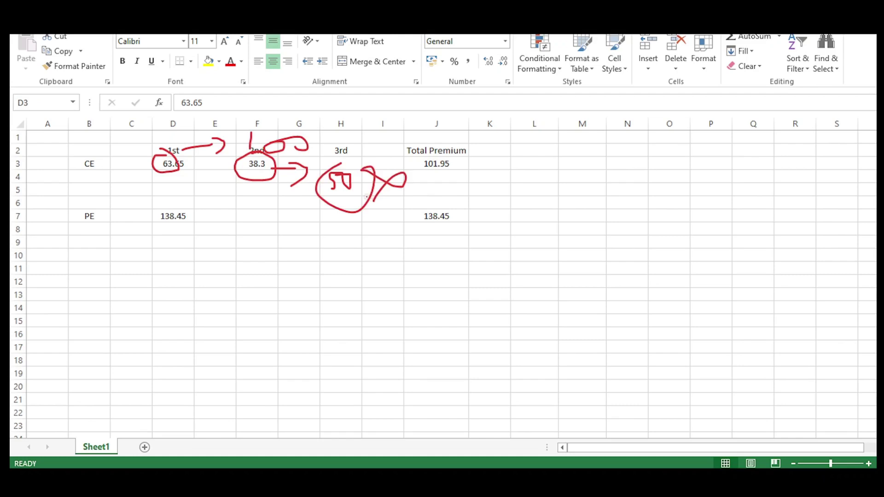
{"action": "key", "text": "Escape"}
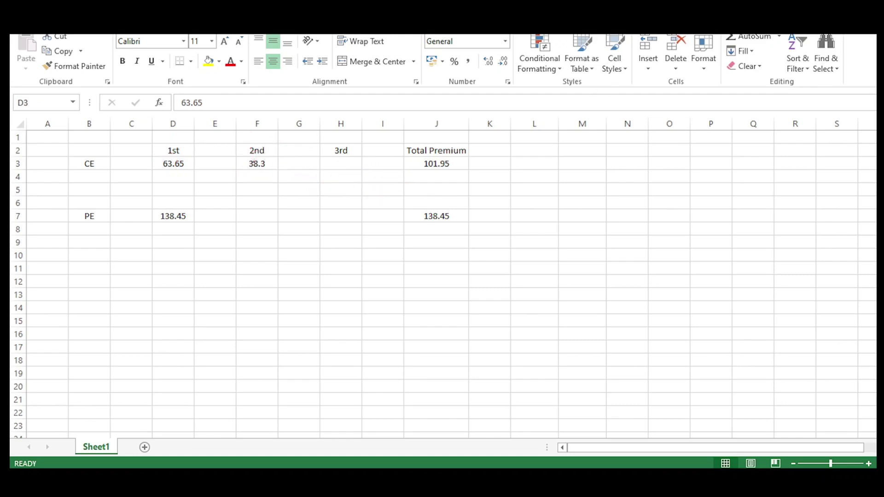
- Sketch the 2nd-to-3rd CE shift with sample premiums of 5 at the 1st leg and 100 at the 3rd, and clear the annotations
{"action": "mouse_move", "coordinate": [254, 162]}
{"action": "left_mouse_down"}
{"action": "mouse_move", "coordinate": [364, 156]}
{"action": "mouse_move", "coordinate": [338, 163]}
{"action": "mouse_move", "coordinate": [341, 179]}
{"action": "mouse_move", "coordinate": [315, 201]}
{"action": "left_mouse_up"}
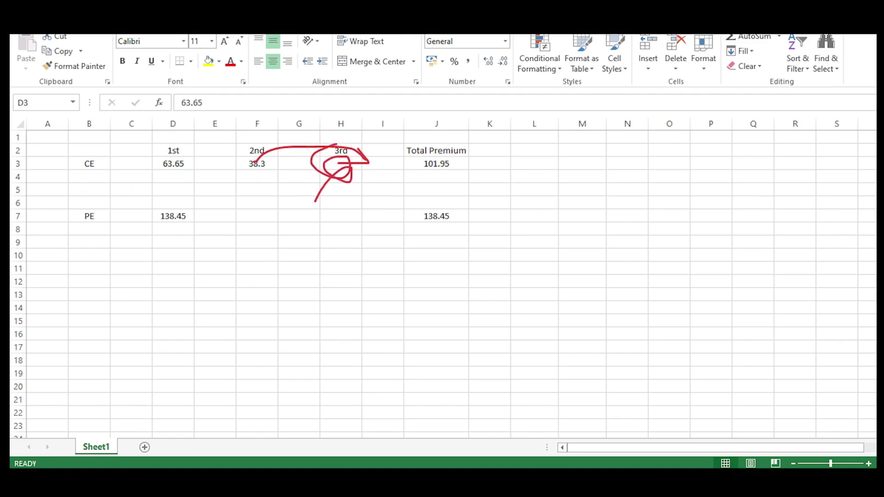
{"action": "key", "text": "Escape"}
{"action": "mouse_move", "coordinate": [262, 146]}
{"action": "left_mouse_down"}
{"action": "mouse_move", "coordinate": [275, 144]}
{"action": "mouse_move", "coordinate": [250, 147]}
{"action": "left_mouse_up"}
{"action": "mouse_move", "coordinate": [177, 140]}
{"action": "left_mouse_down"}
{"action": "mouse_move", "coordinate": [185, 139]}
{"action": "mouse_move", "coordinate": [161, 153]}
{"action": "mouse_move", "coordinate": [134, 144]}
{"action": "mouse_move", "coordinate": [161, 147]}
{"action": "mouse_move", "coordinate": [185, 168]}
{"action": "mouse_move", "coordinate": [175, 152]}
{"action": "left_mouse_up"}
{"action": "left_click_drag", "start_coordinate": [173, 190], "coordinate": [169, 205]}
{"action": "mouse_move", "coordinate": [191, 181]}
{"action": "left_mouse_down"}
{"action": "mouse_move", "coordinate": [206, 193]}
{"action": "mouse_move", "coordinate": [263, 170]}
{"action": "mouse_move", "coordinate": [283, 186]}
{"action": "left_mouse_up"}
{"action": "left_click_drag", "start_coordinate": [325, 168], "coordinate": [328, 182]}
{"action": "left_click_drag", "start_coordinate": [341, 170], "coordinate": [367, 171]}
{"action": "mouse_move", "coordinate": [293, 169]}
{"action": "left_mouse_down"}
{"action": "mouse_move", "coordinate": [307, 160]}
{"action": "mouse_move", "coordinate": [335, 167]}
{"action": "left_mouse_up"}
{"action": "mouse_move", "coordinate": [184, 180]}
{"action": "left_mouse_down"}
{"action": "mouse_move", "coordinate": [146, 197]}
{"action": "mouse_move", "coordinate": [214, 173]}
{"action": "left_mouse_up"}
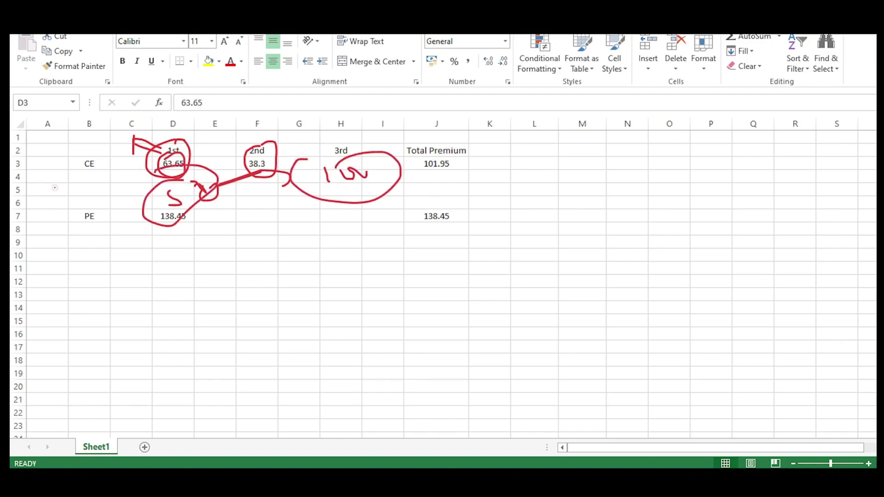
{"action": "left_click_drag", "start_coordinate": [53, 188], "coordinate": [75, 212]}
{"action": "key", "text": "e"}
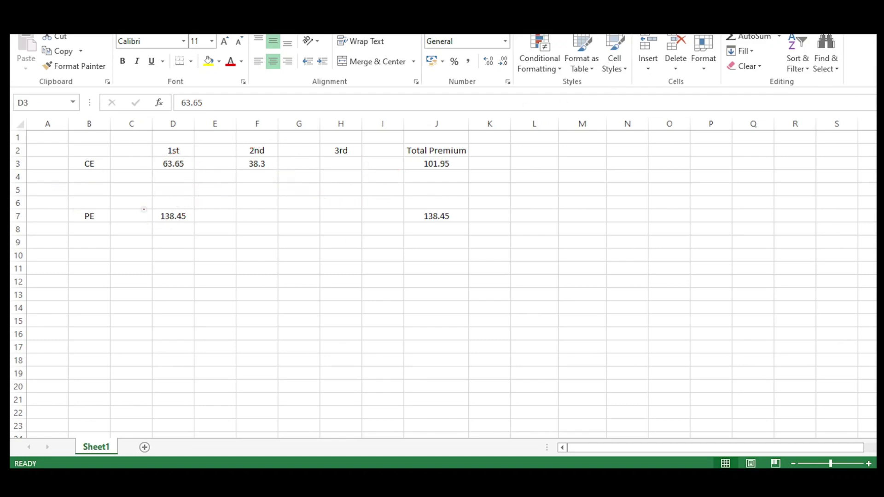
- Mark the PE premium, circle the 1st and 2nd CE premiums together for comparison, and clear the annotations
{"action": "mouse_move", "coordinate": [144, 209]}
{"action": "left_mouse_down"}
{"action": "mouse_move", "coordinate": [193, 245]}
{"action": "mouse_move", "coordinate": [154, 207]}
{"action": "mouse_move", "coordinate": [216, 198]}
{"action": "left_mouse_up"}
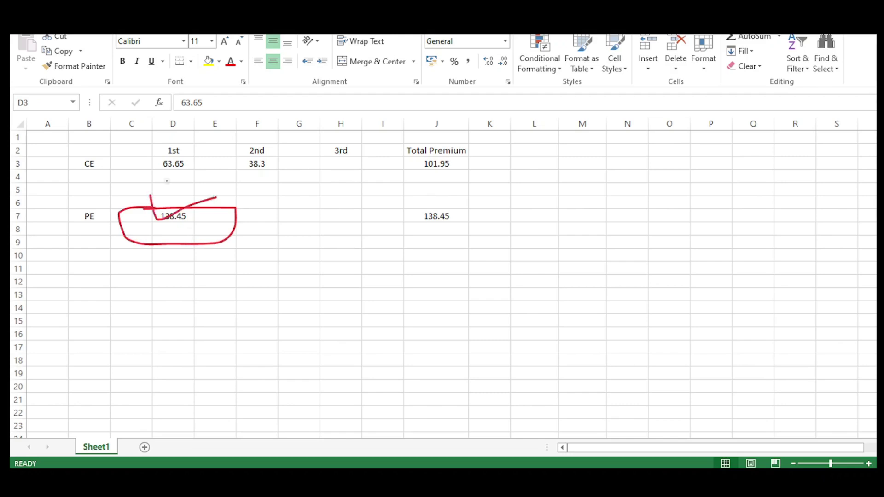
{"action": "mouse_move", "coordinate": [177, 135]}
{"action": "left_mouse_down"}
{"action": "mouse_move", "coordinate": [143, 156]}
{"action": "mouse_move", "coordinate": [153, 133]}
{"action": "mouse_move", "coordinate": [179, 142]}
{"action": "mouse_move", "coordinate": [242, 134]}
{"action": "mouse_move", "coordinate": [236, 143]}
{"action": "mouse_move", "coordinate": [291, 132]}
{"action": "left_mouse_up"}
{"action": "key", "text": "e"}
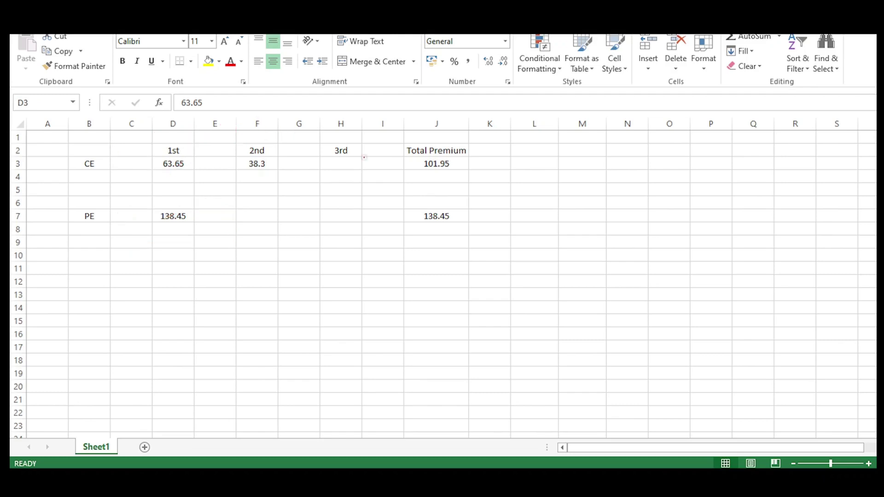
{"action": "mouse_move", "coordinate": [174, 156]}
{"action": "left_mouse_down"}
{"action": "mouse_move", "coordinate": [258, 186]}
{"action": "mouse_move", "coordinate": [193, 150]}
{"action": "left_mouse_up"}
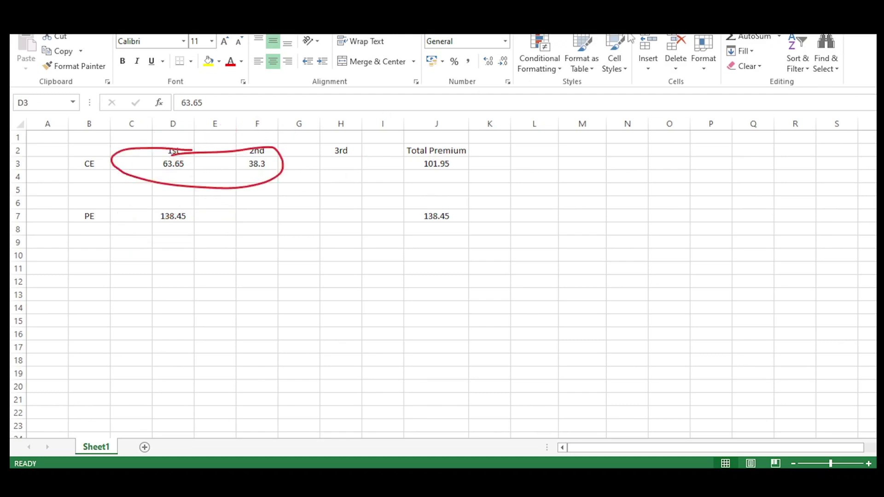
{"action": "key", "text": "e"}
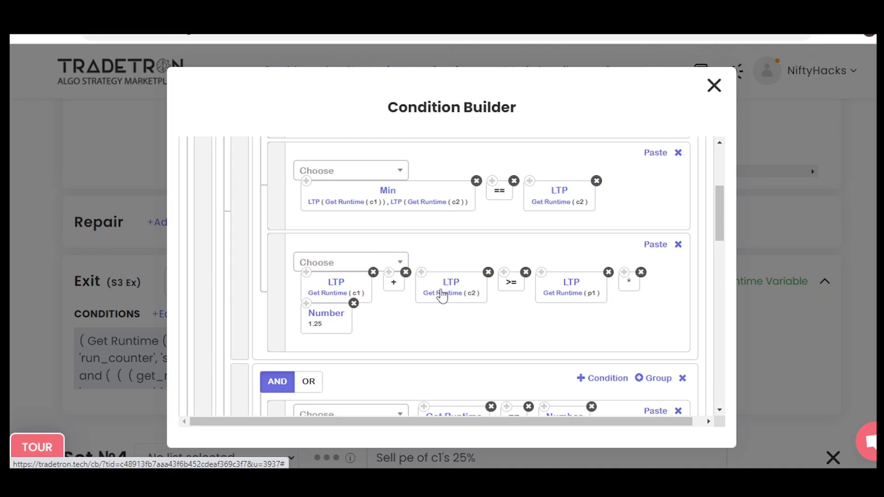
- Examine the s5 == 1 exit group's nested Min condition against the 3rd and 2nd CE premium cells in Excel
{"action": "scroll", "coordinate": [442, 296], "scroll_direction": "down", "scroll_amount": 1}
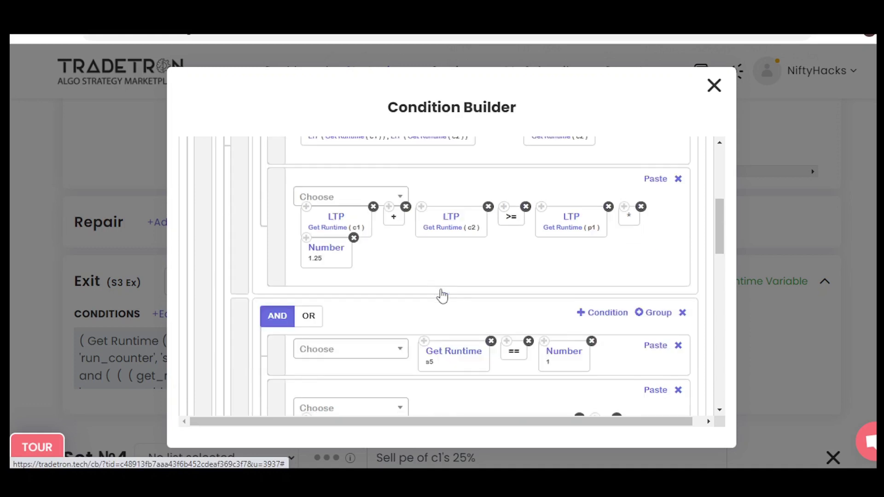
{"action": "scroll", "coordinate": [442, 296], "scroll_direction": "up", "scroll_amount": 1}
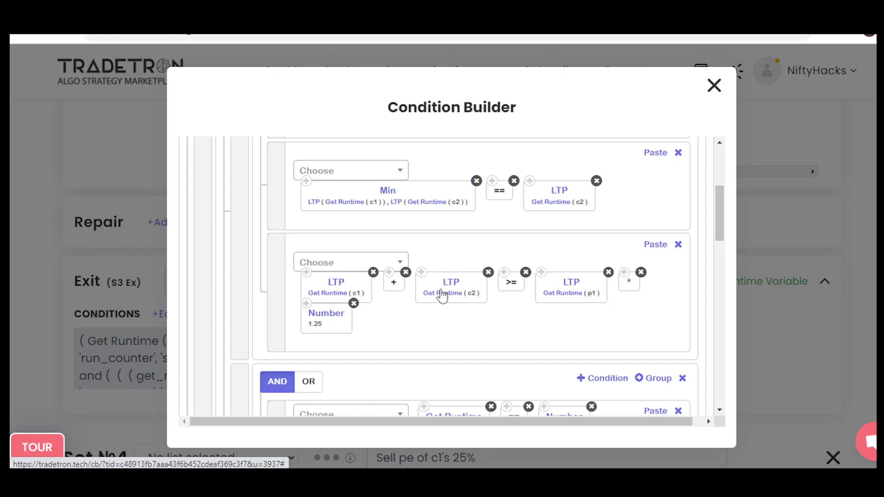
{"action": "scroll", "coordinate": [442, 296], "scroll_direction": "down", "scroll_amount": 3}
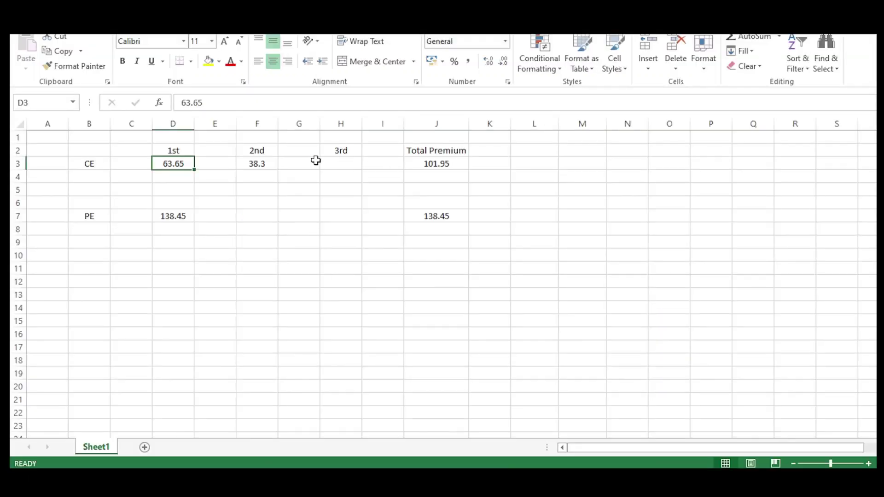
{"action": "left_click", "coordinate": [339, 164]}
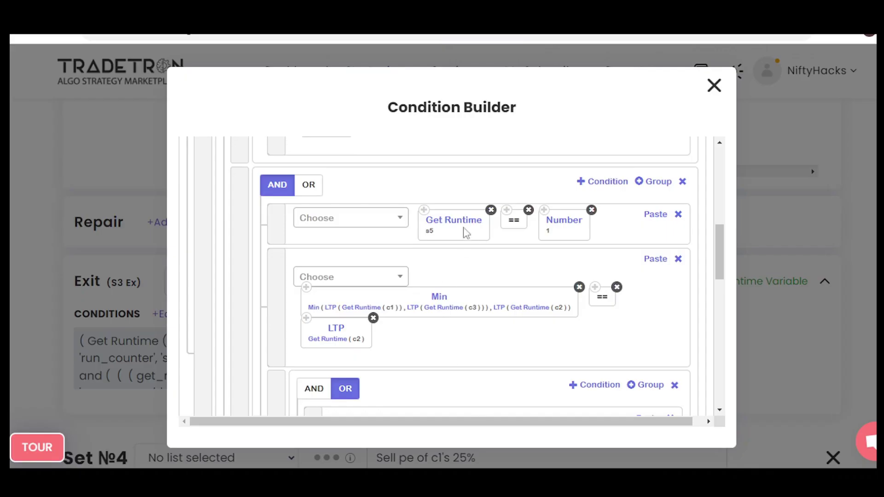
{"action": "scroll", "coordinate": [506, 256], "scroll_direction": "down", "scroll_amount": 1}
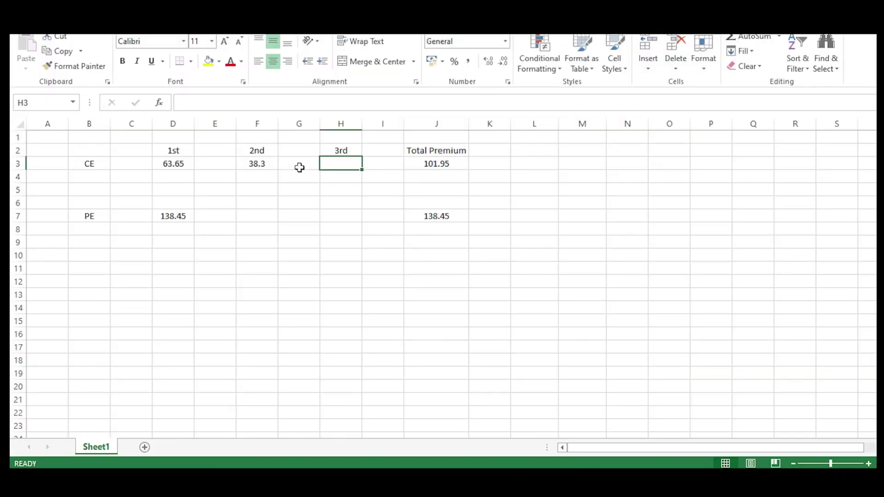
{"action": "left_click", "coordinate": [263, 162]}
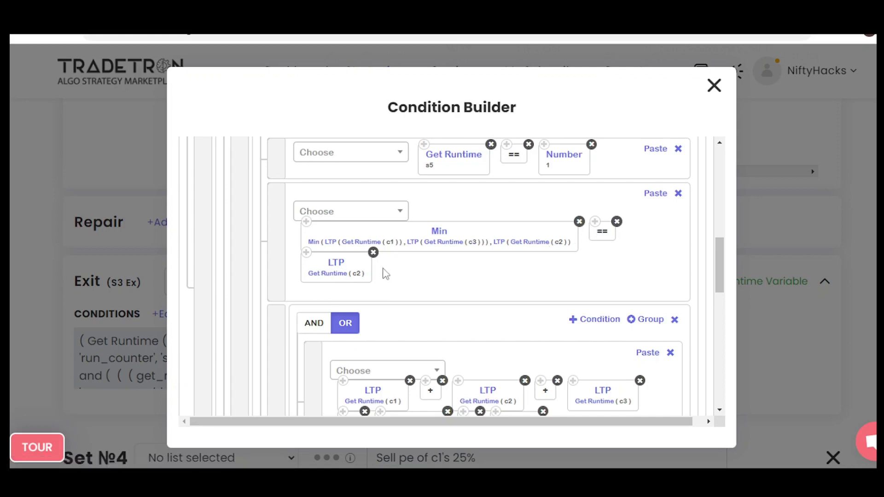
- Check the three-leg CE LTP condition with the 1.25 multiplier against the CE and PE total premiums and the 3rd CE cell in Excel
{"action": "scroll", "coordinate": [460, 295], "scroll_direction": "down", "scroll_amount": 3}
{"action": "scroll", "coordinate": [503, 285], "scroll_direction": "up", "scroll_amount": 1}
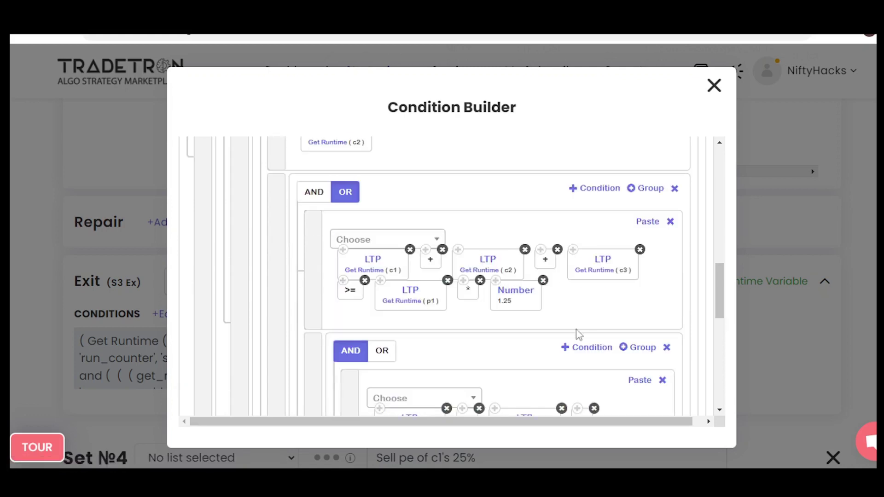
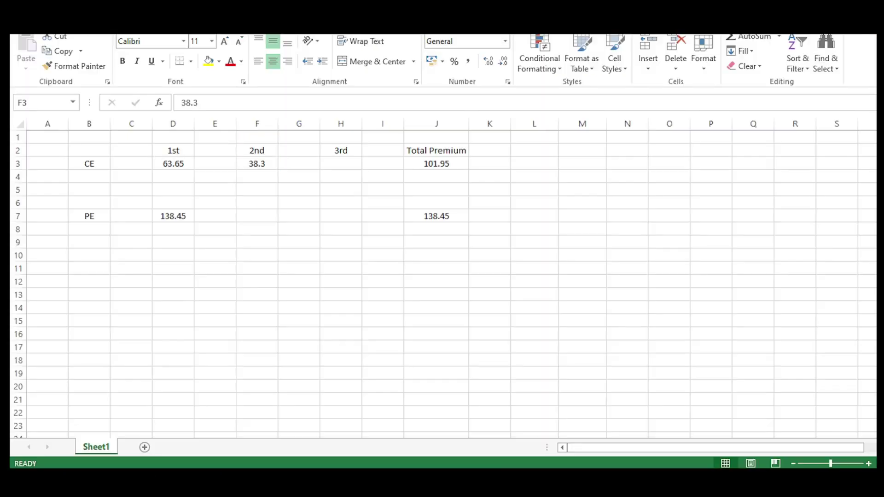
{"action": "left_click", "coordinate": [436, 164]}
{"action": "left_click", "coordinate": [429, 217]}
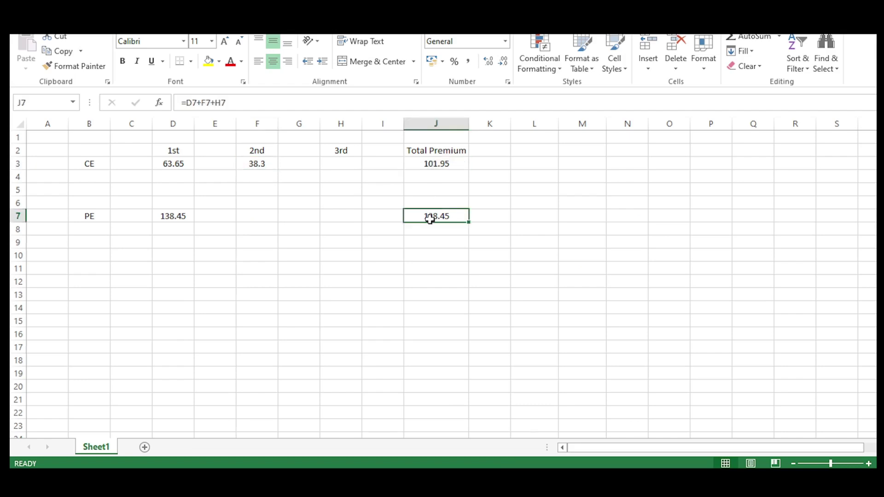
{"action": "left_click", "coordinate": [447, 164]}
{"action": "left_click", "coordinate": [436, 217]}
{"action": "left_click", "coordinate": [353, 160]}
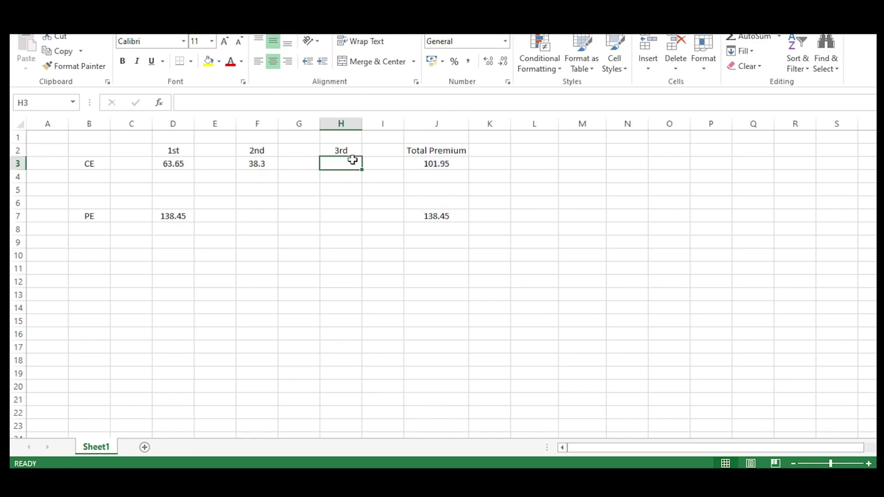
- Inspect the PE total premium and the 1st-leg CE and PE premiums in the Excel example
{"action": "left_click", "coordinate": [440, 220]}
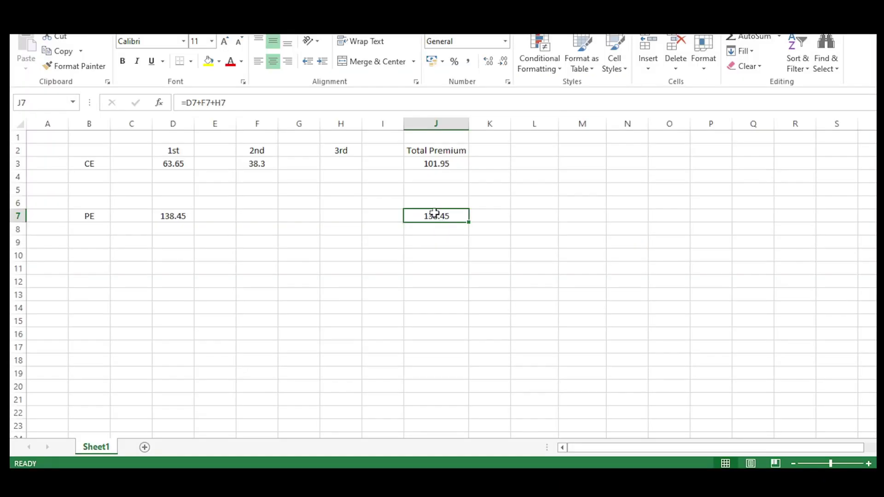
{"action": "left_click", "coordinate": [440, 266]}
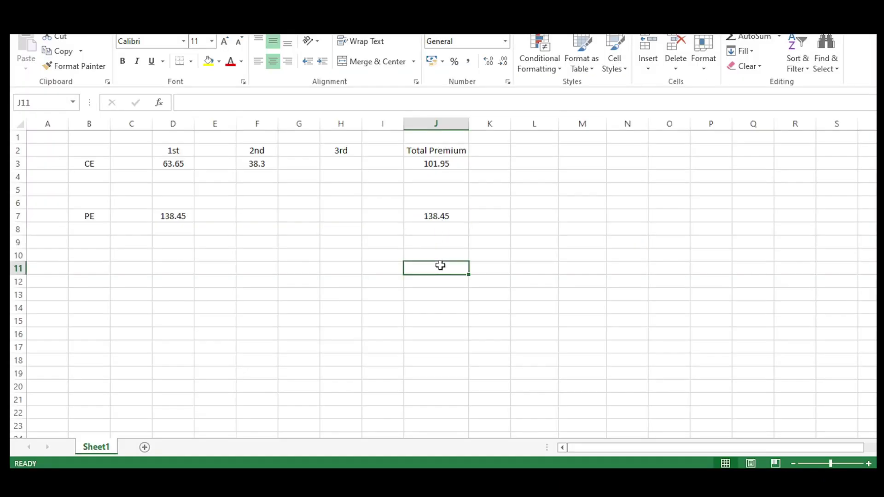
{"action": "left_click", "coordinate": [442, 216]}
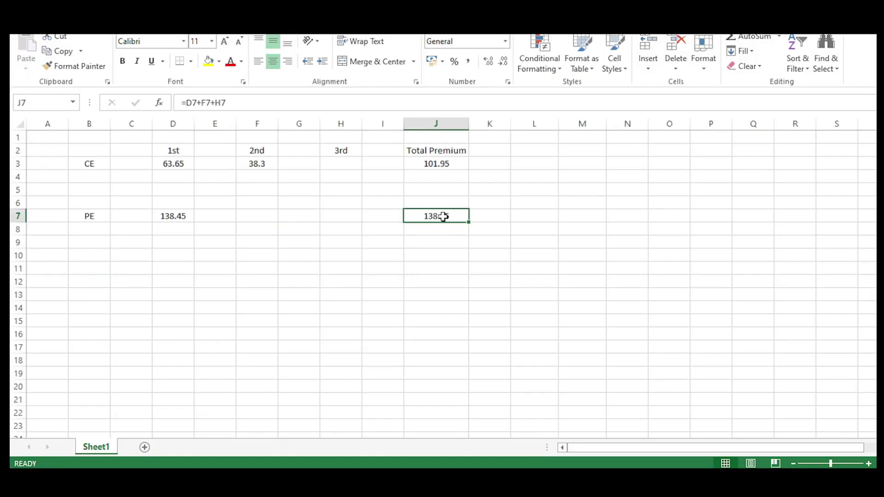
{"action": "left_click", "coordinate": [175, 220]}
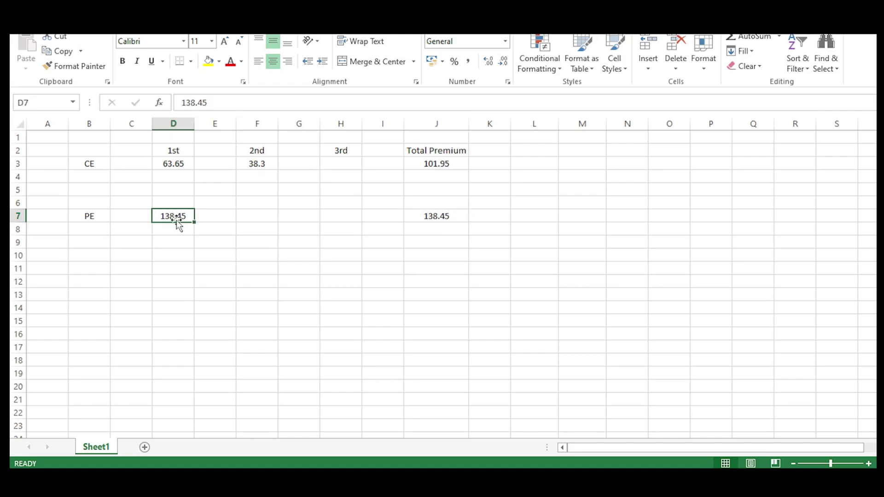
{"action": "left_click", "coordinate": [177, 166]}
{"action": "left_click", "coordinate": [173, 216]}
{"action": "left_click", "coordinate": [442, 216]}
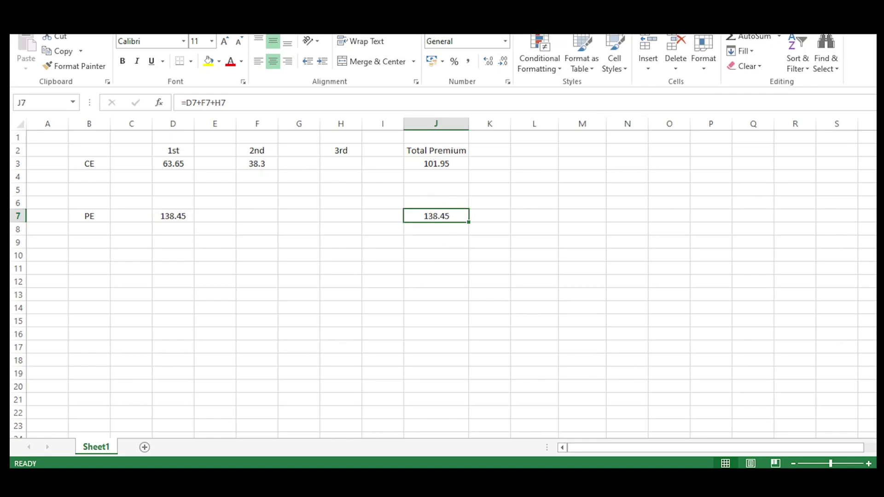
- Switch to Calculator and multiply the PE total premium of 138.45 by 1.25
{"action": "key", "text": "alt+Tab"}
{"action": "left_click", "coordinate": [259, 197]}
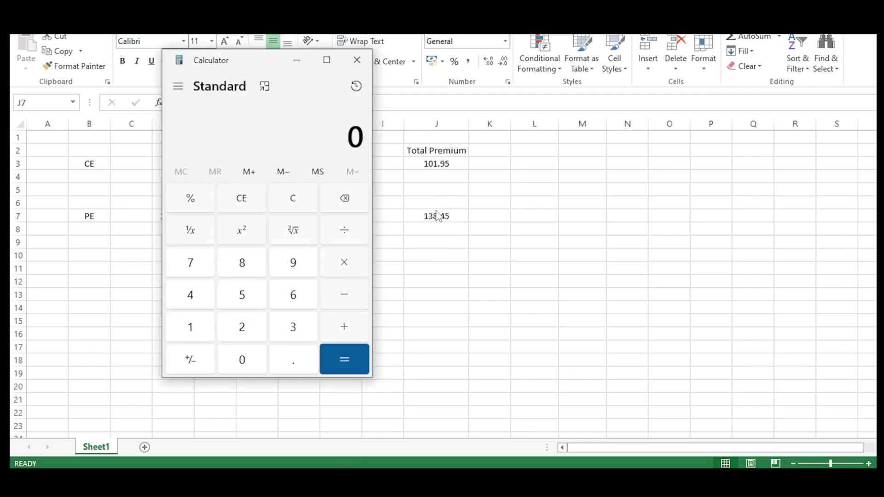
{"action": "left_click", "coordinate": [209, 330]}
{"action": "left_click", "coordinate": [291, 328]}
{"action": "left_click", "coordinate": [250, 254]}
{"action": "left_click", "coordinate": [291, 355]}
{"action": "left_click", "coordinate": [210, 303]}
{"action": "left_click", "coordinate": [243, 300]}
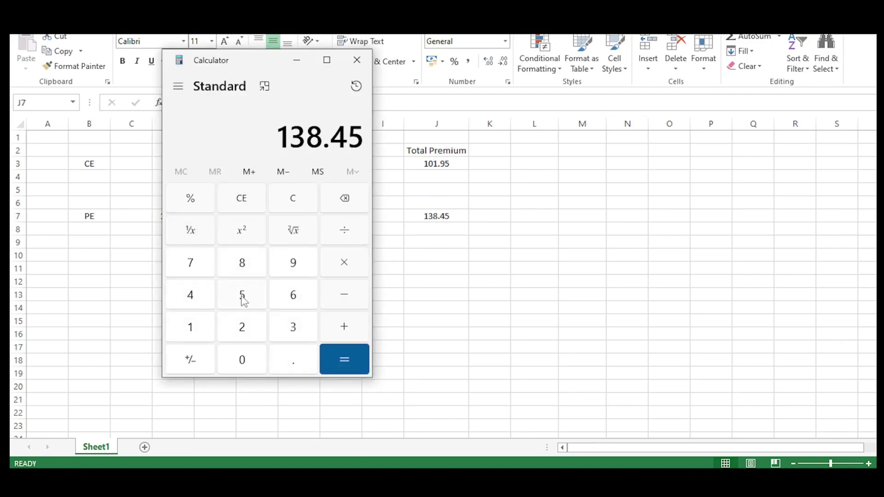
{"action": "left_click", "coordinate": [343, 271]}
{"action": "left_click", "coordinate": [191, 327]}
{"action": "left_click", "coordinate": [294, 361]}
{"action": "left_click", "coordinate": [251, 333]}
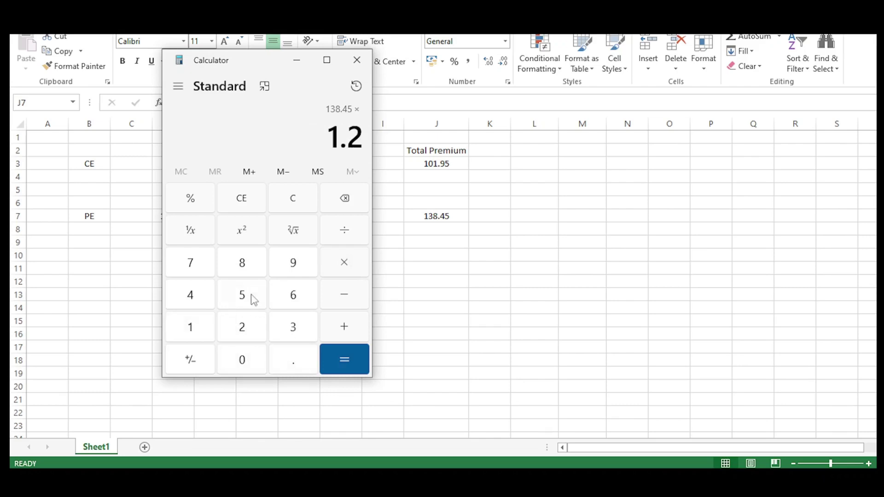
{"action": "left_click", "coordinate": [254, 300]}
{"action": "left_click", "coordinate": [325, 351]}
- Return to Excel and enter 173 in cell L7, beside the PE total premium
{"action": "key", "text": "alt+Tab"}
{"action": "left_click", "coordinate": [528, 214]}
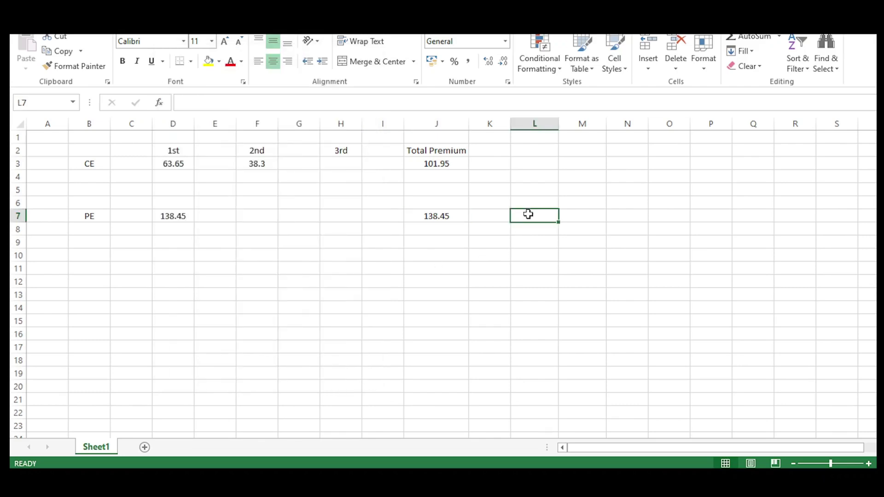
{"action": "type", "text": "173"}
{"action": "left_click", "coordinate": [533, 244]}
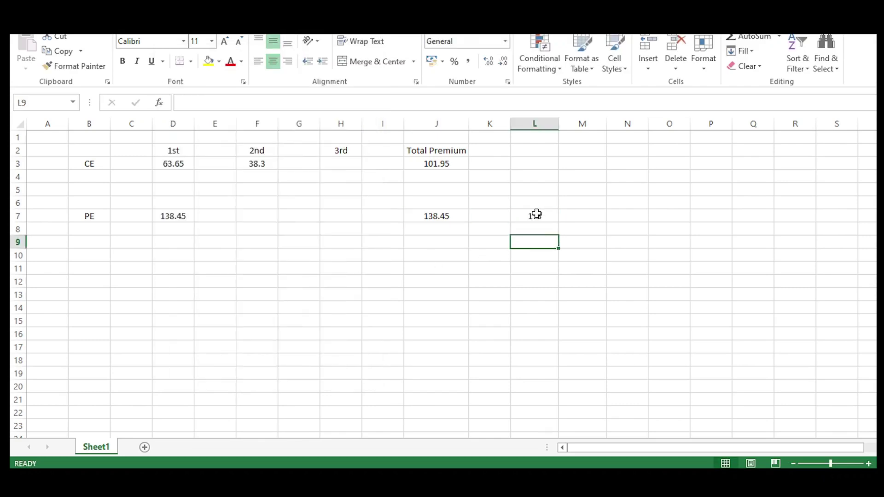
- Circle the 173 threshold, link it to the CE total premium, and mark the PE total and 2nd CE premium
{"action": "mouse_move", "coordinate": [547, 202]}
{"action": "left_mouse_down"}
{"action": "mouse_move", "coordinate": [520, 208]}
{"action": "mouse_move", "coordinate": [538, 199]}
{"action": "mouse_move", "coordinate": [463, 157]}
{"action": "mouse_move", "coordinate": [456, 174]}
{"action": "left_mouse_up"}
{"action": "mouse_move", "coordinate": [431, 147]}
{"action": "left_mouse_down"}
{"action": "mouse_move", "coordinate": [459, 146]}
{"action": "mouse_move", "coordinate": [428, 154]}
{"action": "left_mouse_up"}
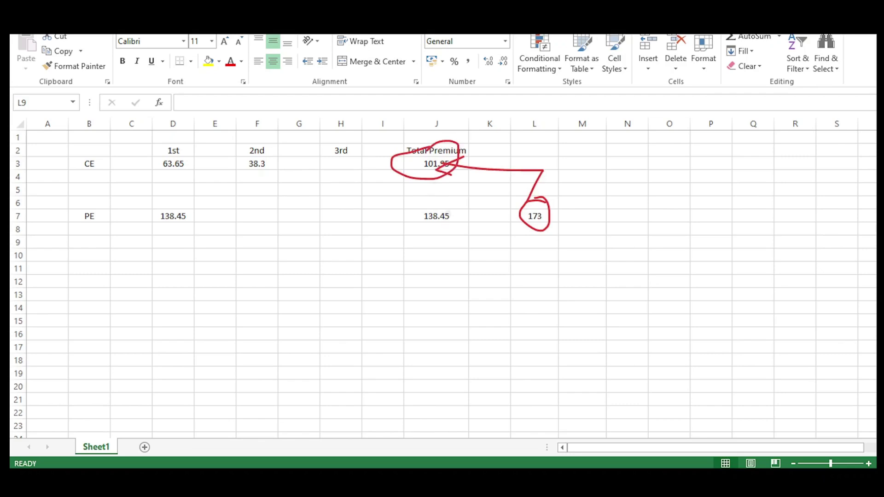
{"action": "mouse_move", "coordinate": [437, 209]}
{"action": "left_mouse_down"}
{"action": "mouse_move", "coordinate": [411, 226]}
{"action": "mouse_move", "coordinate": [446, 216]}
{"action": "mouse_move", "coordinate": [428, 212]}
{"action": "left_mouse_up"}
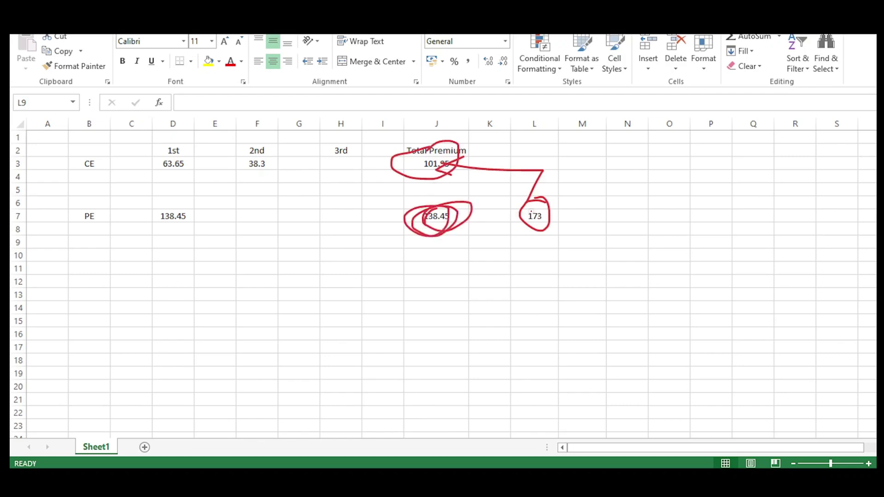
{"action": "mouse_move", "coordinate": [525, 203]}
{"action": "left_mouse_down"}
{"action": "mouse_move", "coordinate": [546, 229]}
{"action": "mouse_move", "coordinate": [537, 199]}
{"action": "left_mouse_up"}
{"action": "left_click_drag", "start_coordinate": [456, 149], "coordinate": [454, 152]}
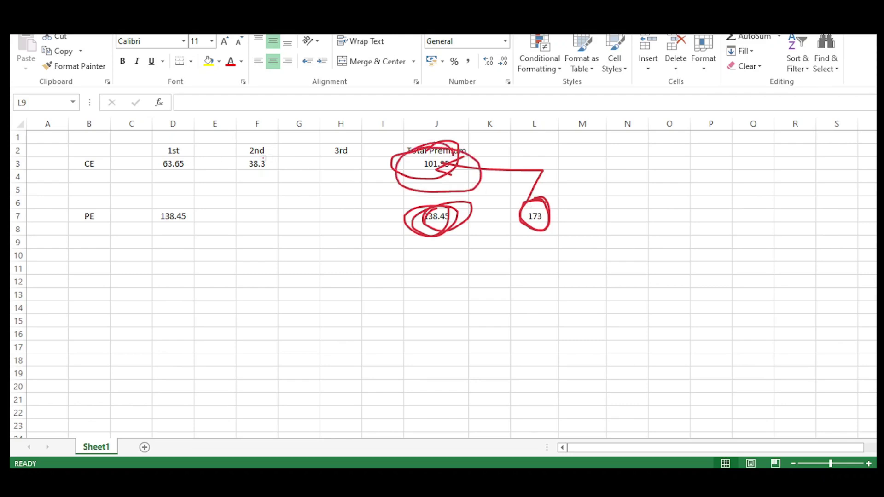
{"action": "mouse_move", "coordinate": [262, 153]}
{"action": "left_mouse_down"}
{"action": "mouse_move", "coordinate": [236, 174]}
{"action": "mouse_move", "coordinate": [287, 159]}
{"action": "left_mouse_up"}
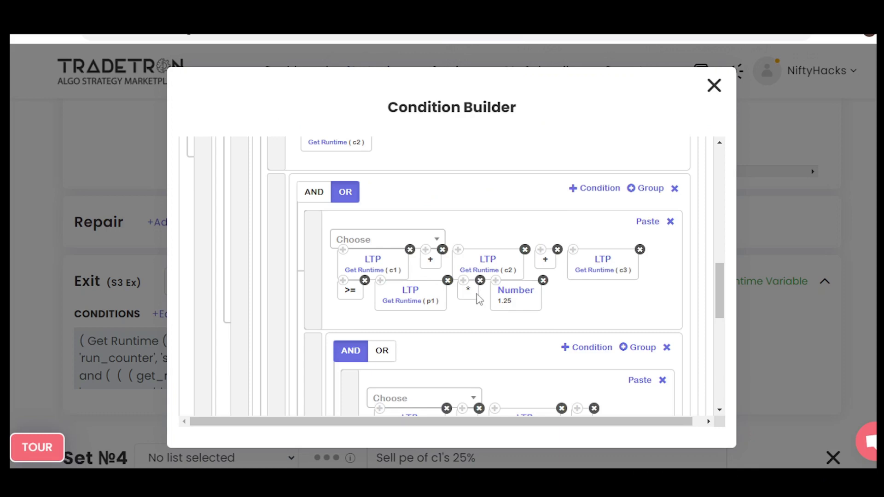
- Examine the three-leg CE condition with the 0.5 multiplier and the Find Strike check against cs2 in Tradetron
{"action": "scroll", "coordinate": [479, 299], "scroll_direction": "down", "scroll_amount": 1}
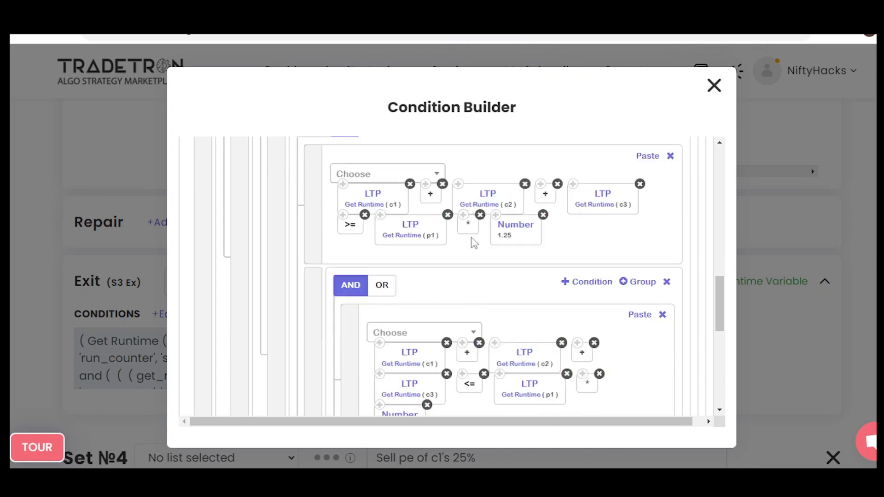
{"action": "scroll", "coordinate": [534, 267], "scroll_direction": "down", "scroll_amount": 1}
{"action": "scroll", "coordinate": [658, 305], "scroll_direction": "down", "scroll_amount": 3}
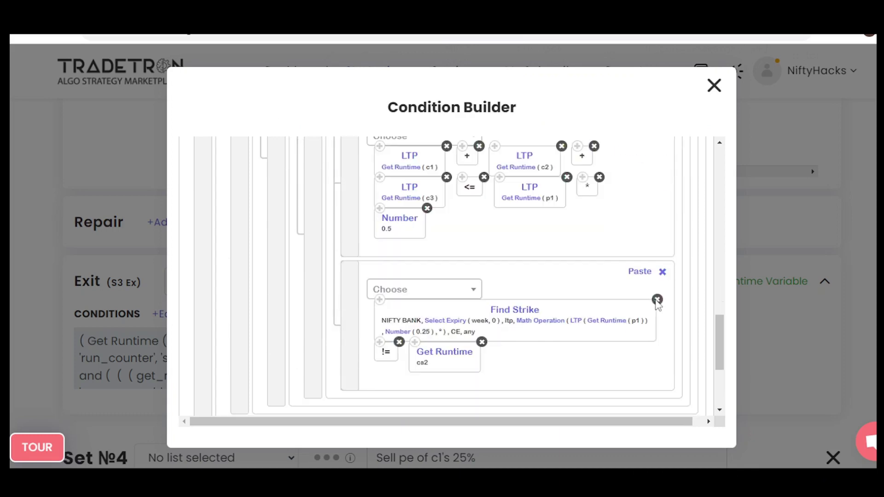
{"action": "scroll", "coordinate": [589, 300], "scroll_direction": "up", "scroll_amount": 1}
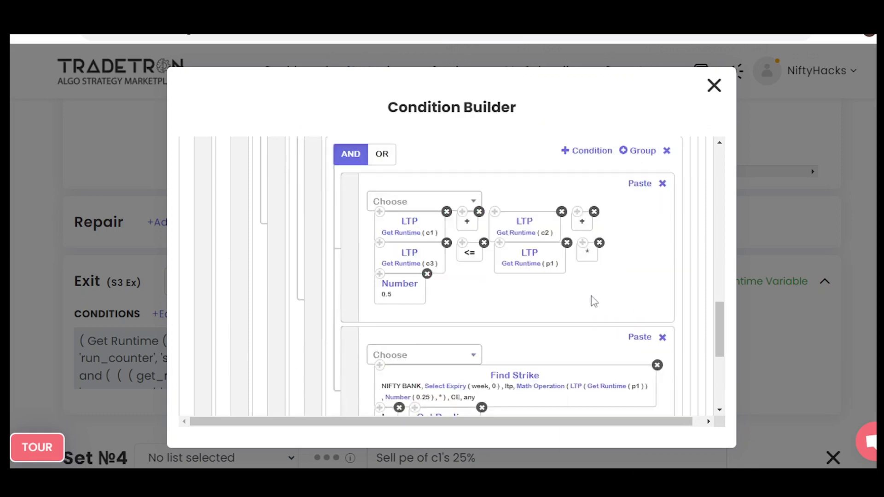
{"action": "scroll", "coordinate": [589, 300], "scroll_direction": "down", "scroll_amount": 3}
{"action": "scroll", "coordinate": [594, 297], "scroll_direction": "up", "scroll_amount": 3}
- Circle the S3 exit heading and the 0.5 multiplier condition, clear the marks, and compare with the 1.25 condition
{"action": "mouse_move", "coordinate": [73, 268]}
{"action": "left_mouse_down"}
{"action": "mouse_move", "coordinate": [71, 314]}
{"action": "mouse_move", "coordinate": [90, 265]}
{"action": "left_mouse_up"}
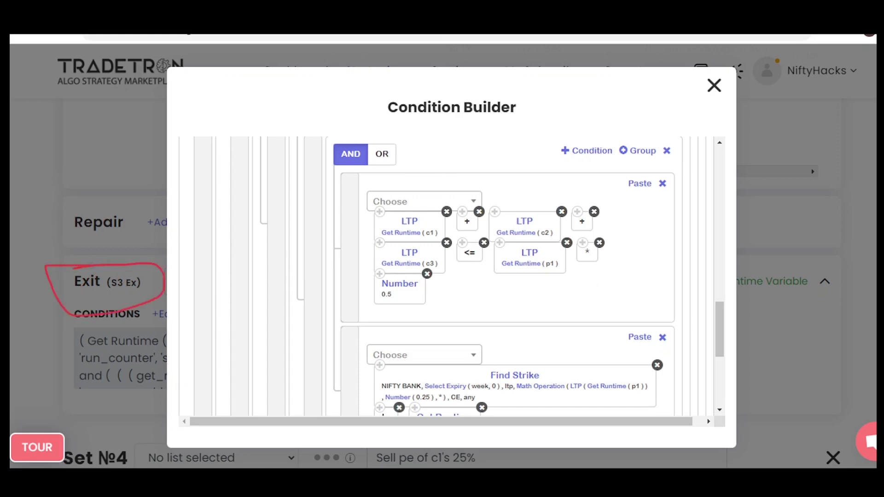
{"action": "mouse_move", "coordinate": [440, 183]}
{"action": "left_mouse_down"}
{"action": "mouse_move", "coordinate": [577, 329]}
{"action": "mouse_move", "coordinate": [424, 187]}
{"action": "mouse_move", "coordinate": [481, 205]}
{"action": "mouse_move", "coordinate": [508, 180]}
{"action": "left_mouse_up"}
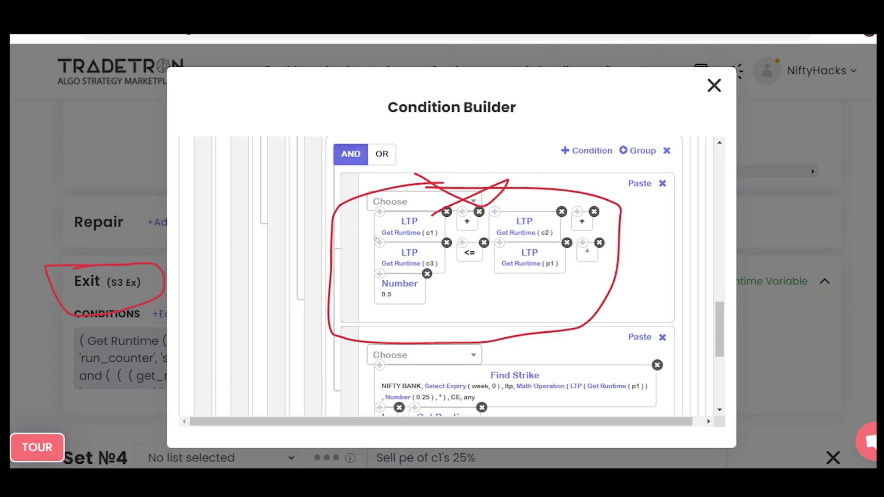
{"action": "scroll", "coordinate": [676, 302], "scroll_direction": "up", "scroll_amount": 4}
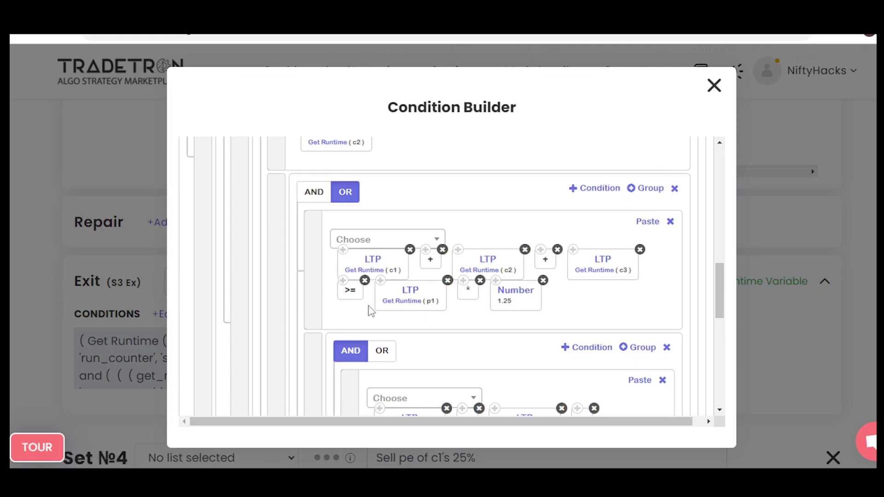
{"action": "scroll", "coordinate": [496, 335], "scroll_direction": "down", "scroll_amount": 4}
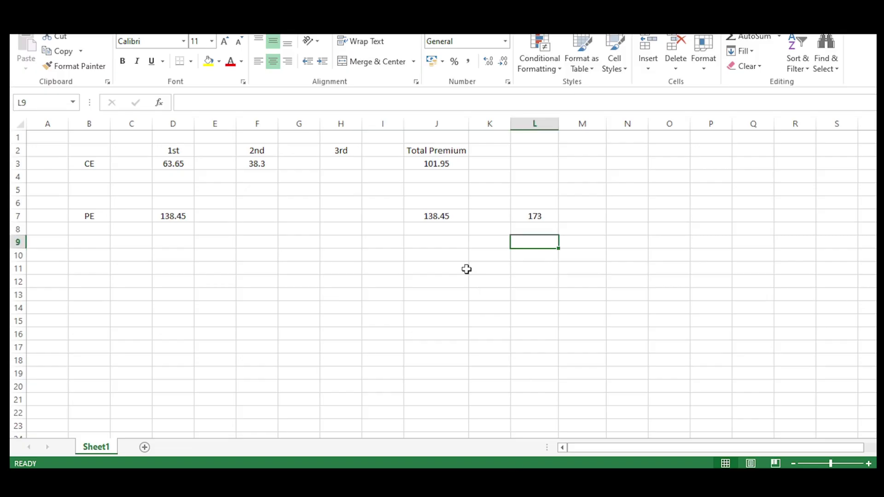
- Compare the PE total premium and the 173 threshold with the 2nd and 3rd CE cells in Excel
{"action": "left_click", "coordinate": [434, 216]}
{"action": "left_click", "coordinate": [530, 219]}
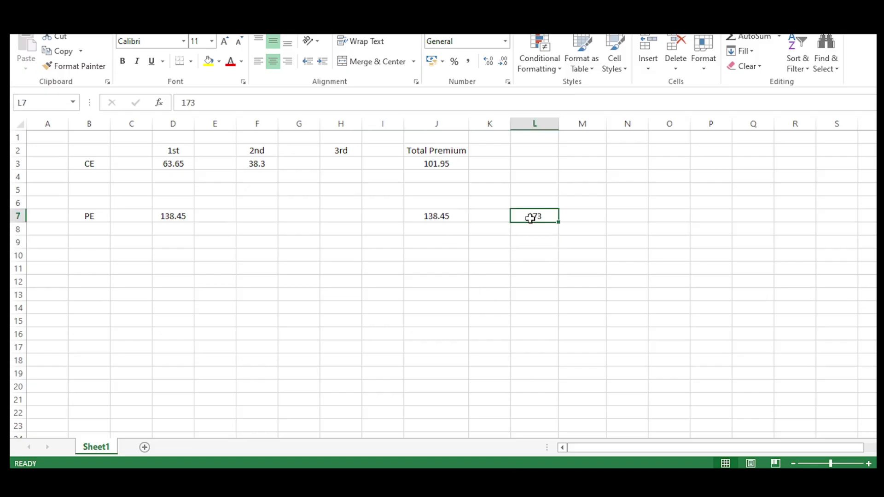
{"action": "left_click", "coordinate": [617, 215]}
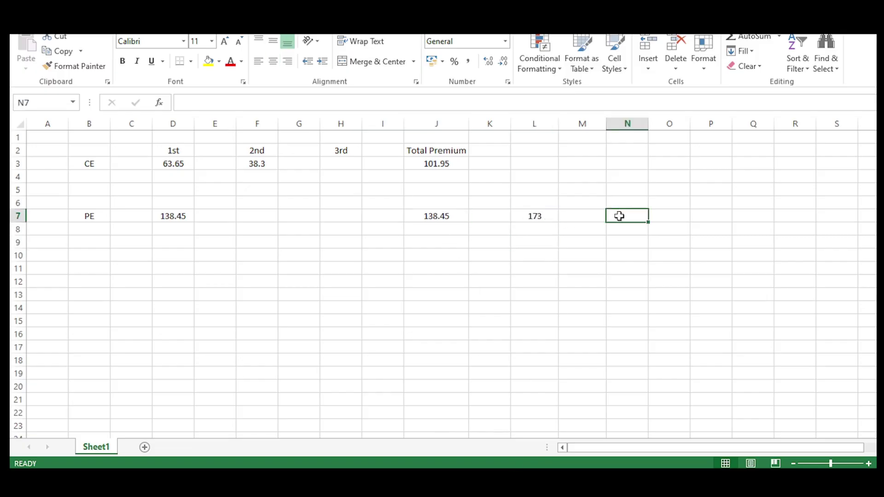
{"action": "left_click", "coordinate": [256, 164]}
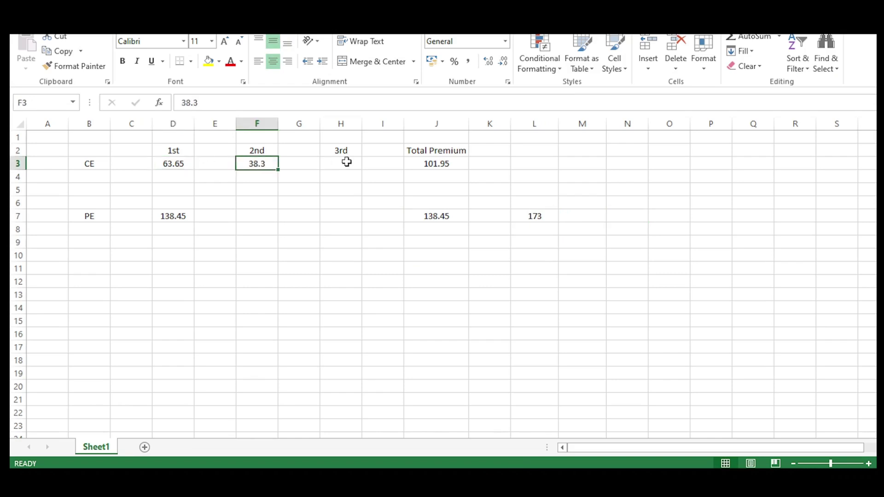
{"action": "left_click", "coordinate": [346, 162]}
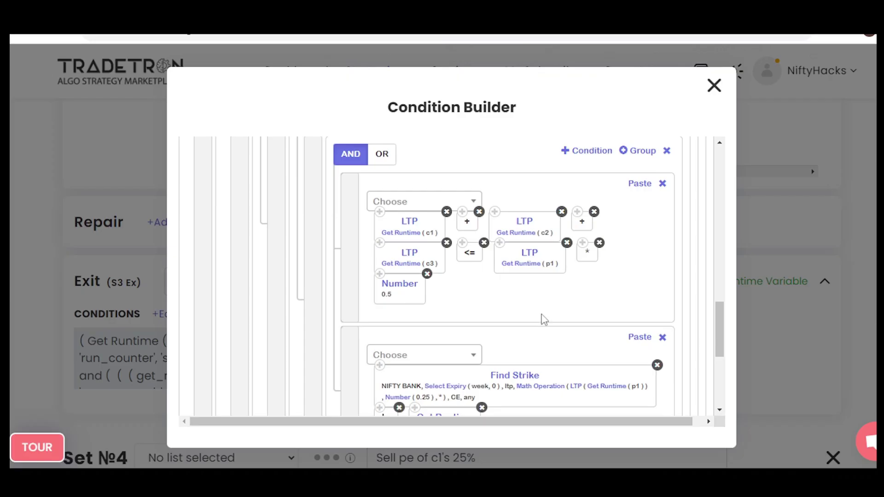
- Review the parameters of the Find Strike keyword compared with cs2, close them without changes, and recheck the 0.5 condition
{"action": "scroll", "coordinate": [544, 320], "scroll_direction": "down", "scroll_amount": 2}
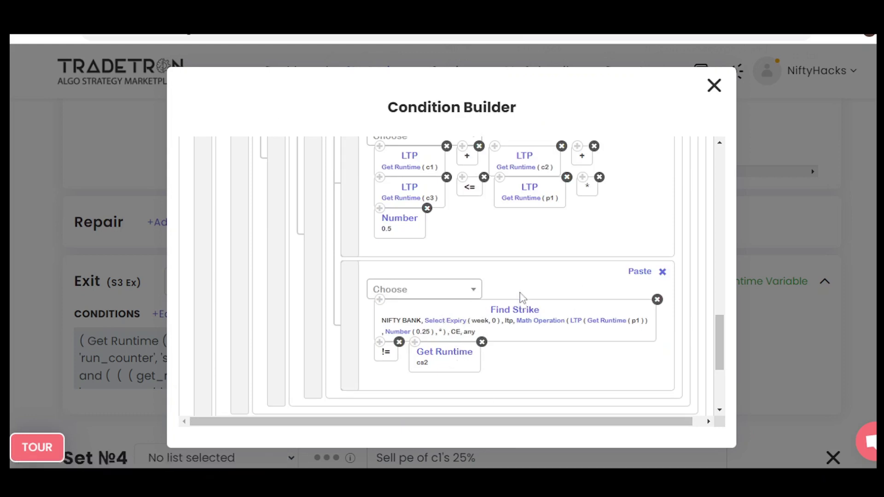
{"action": "left_click", "coordinate": [517, 317]}
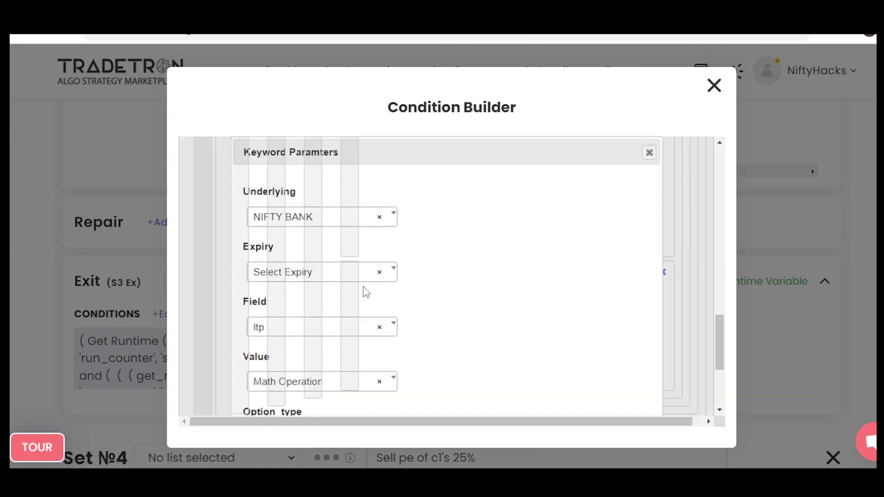
{"action": "scroll", "coordinate": [380, 348], "scroll_direction": "down", "scroll_amount": 3}
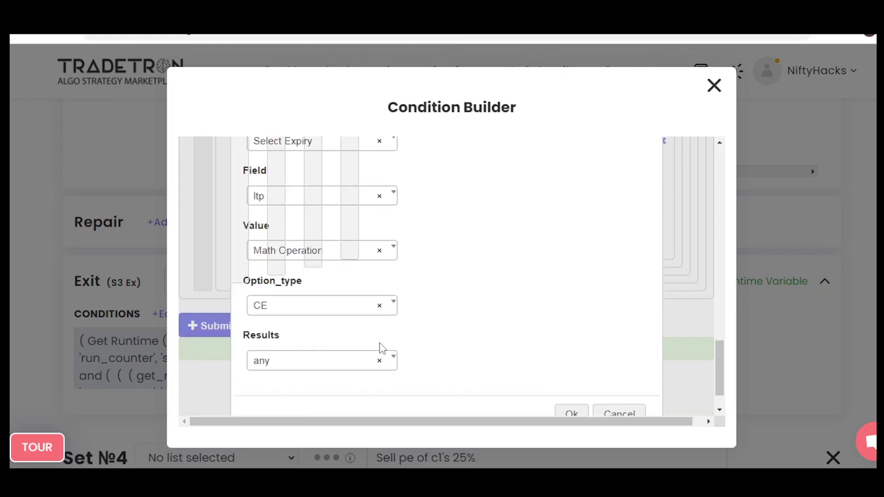
{"action": "left_click", "coordinate": [623, 413]}
{"action": "scroll", "coordinate": [570, 251], "scroll_direction": "up", "scroll_amount": 2}
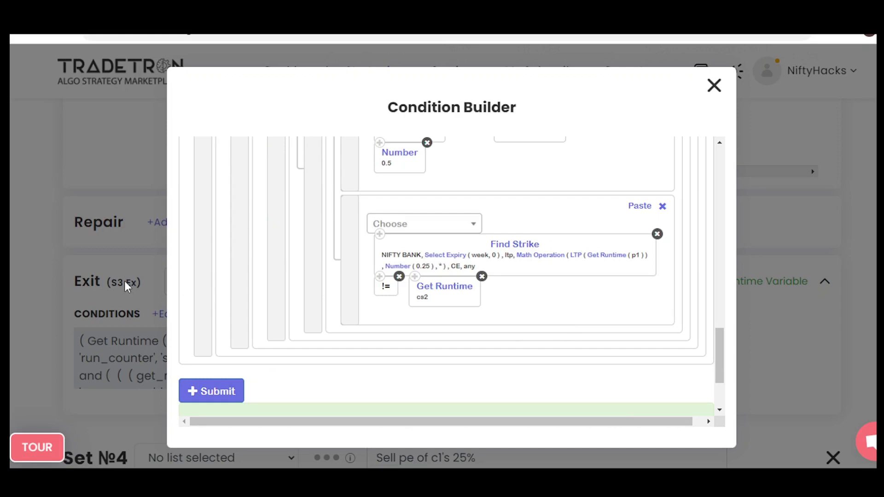
{"action": "scroll", "coordinate": [466, 311], "scroll_direction": "up", "scroll_amount": 3}
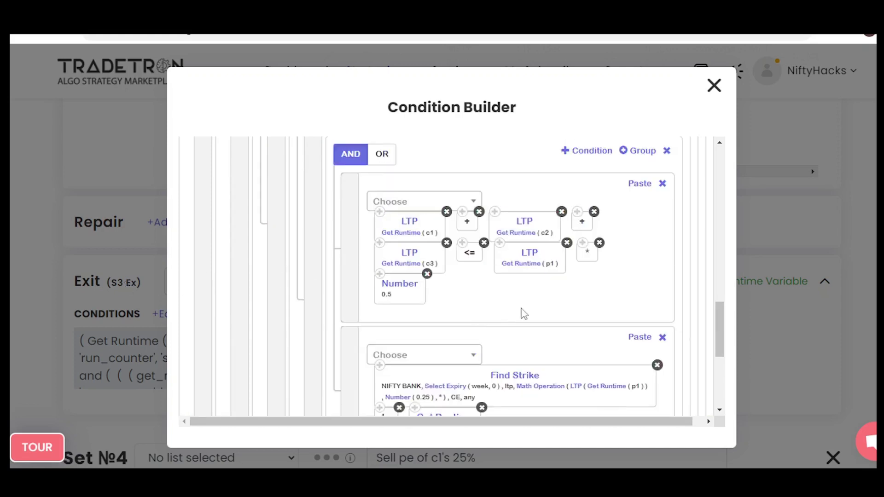
{"action": "scroll", "coordinate": [524, 313], "scroll_direction": "down", "scroll_amount": 2}
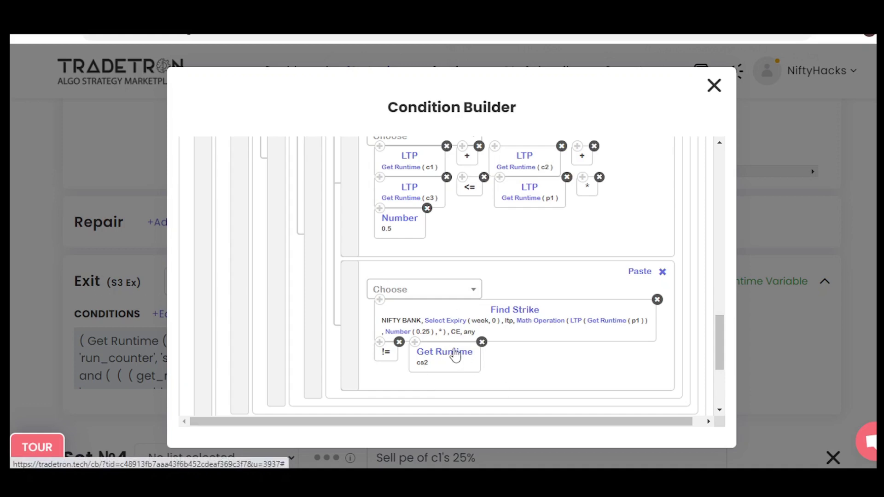
- Check the s5 != 1 group's Min and 1.25 multiplier conditions against the 2nd CE premium in Excel
{"action": "scroll", "coordinate": [455, 354], "scroll_direction": "up", "scroll_amount": 10}
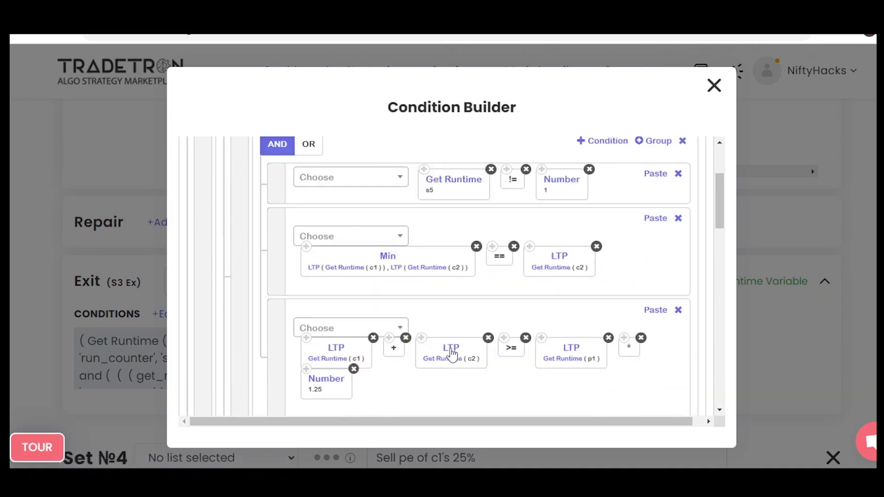
{"action": "scroll", "coordinate": [451, 355], "scroll_direction": "down", "scroll_amount": 1}
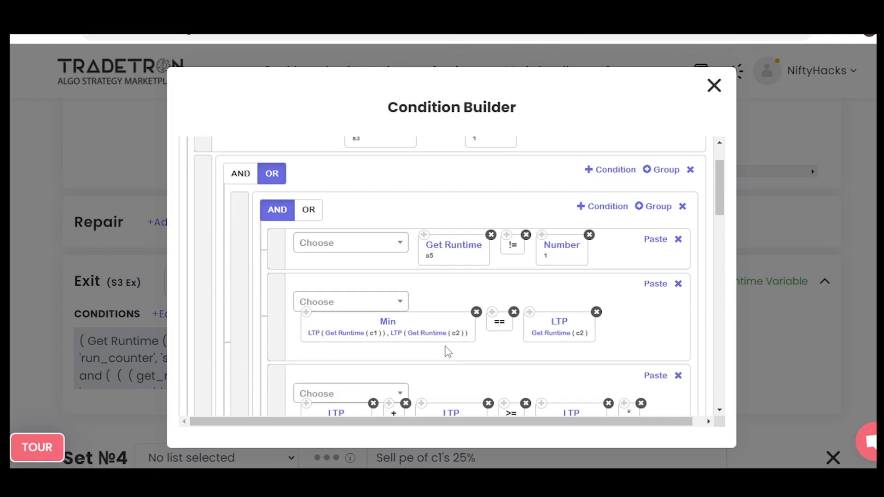
{"action": "scroll", "coordinate": [447, 352], "scroll_direction": "up", "scroll_amount": 1}
{"action": "scroll", "coordinate": [446, 352], "scroll_direction": "down", "scroll_amount": 1}
{"action": "scroll", "coordinate": [485, 198], "scroll_direction": "down", "scroll_amount": 2}
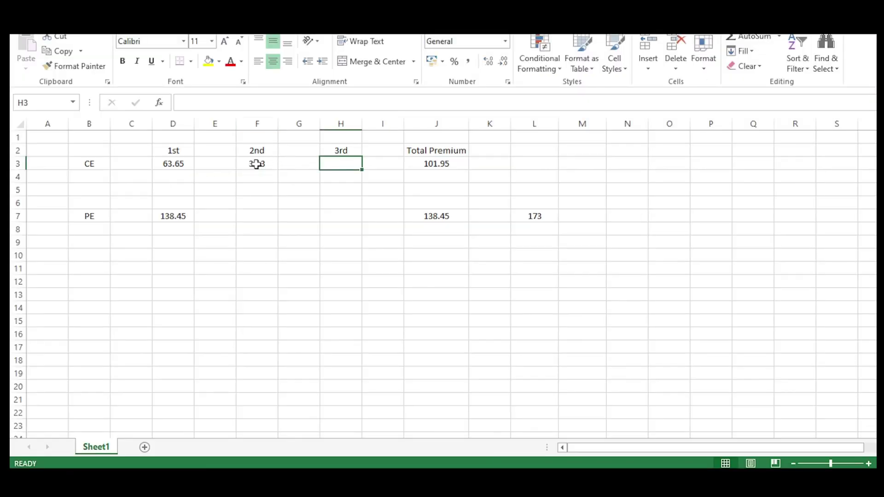
{"action": "left_click", "coordinate": [256, 164]}
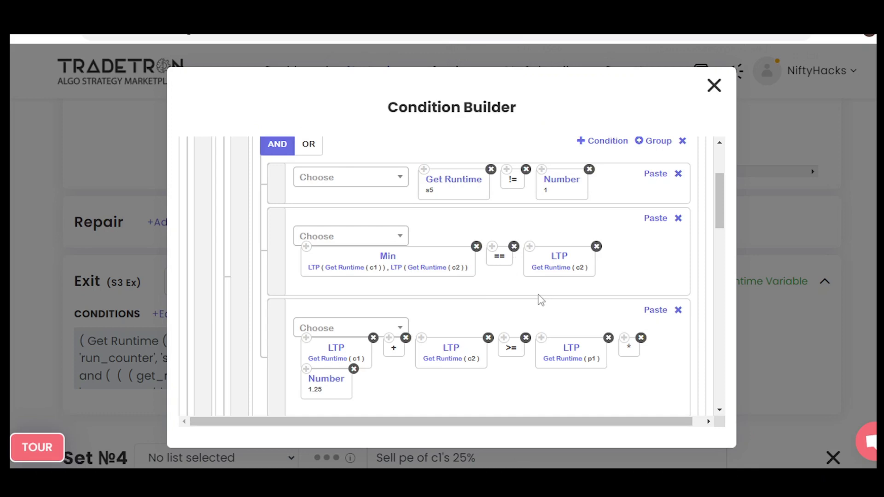
- Compare the c1 + c2 >= p1 * 1.25 condition with the PE total, the 173 threshold and the 1st and 2nd CE premiums in Excel
{"action": "scroll", "coordinate": [539, 298], "scroll_direction": "down", "scroll_amount": 2}
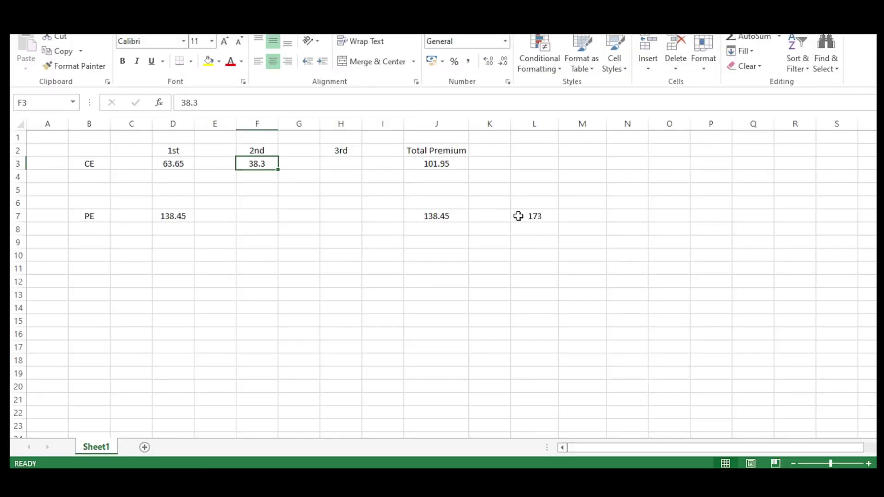
{"action": "left_click", "coordinate": [532, 216]}
{"action": "left_click", "coordinate": [441, 216]}
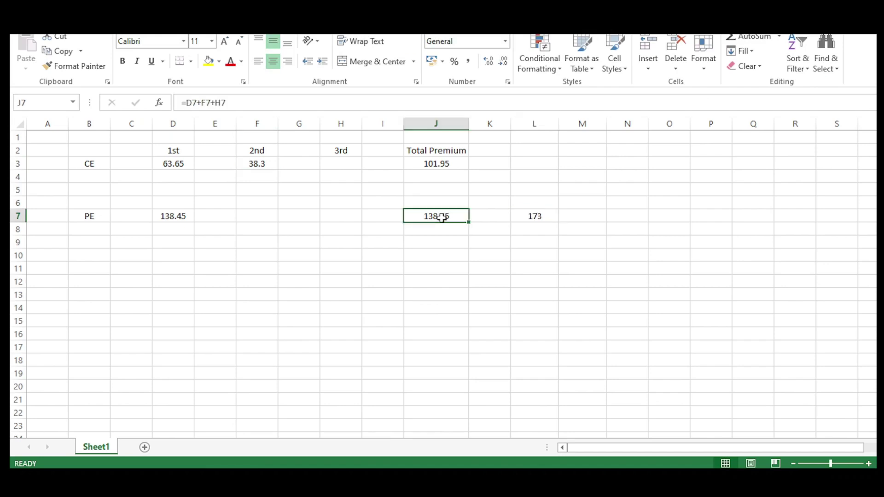
{"action": "left_click", "coordinate": [529, 215]}
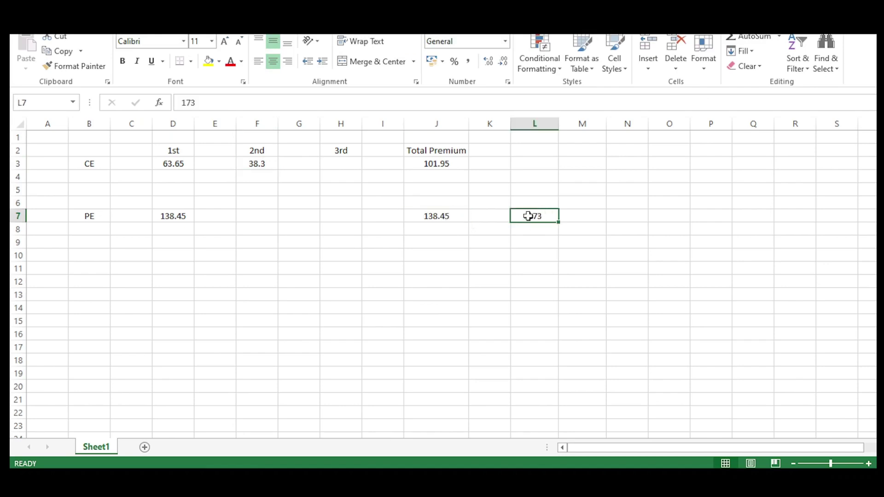
{"action": "left_click", "coordinate": [243, 163]}
{"action": "left_click", "coordinate": [171, 162]}
{"action": "left_click", "coordinate": [243, 163]}
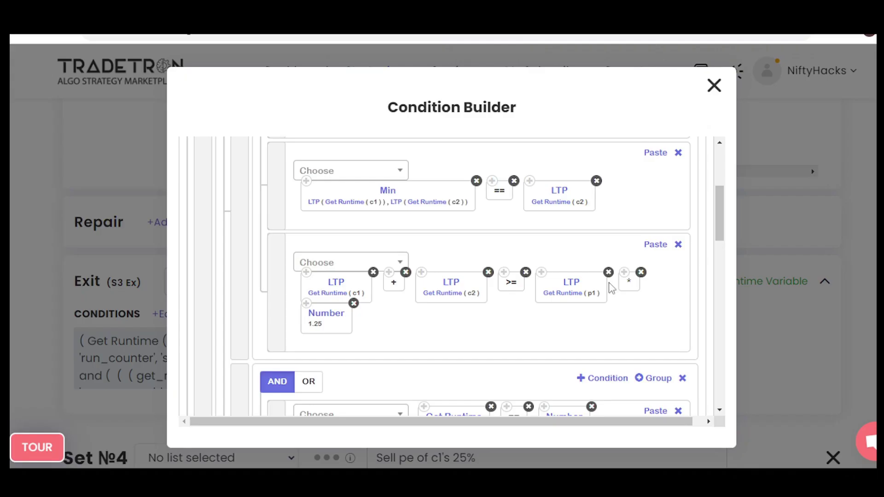
- Check the s5 == 1 group's Min condition for c1, c3 and c2 against the empty 3rd CE cell in Excel
{"action": "scroll", "coordinate": [563, 338], "scroll_direction": "down", "scroll_amount": 4}
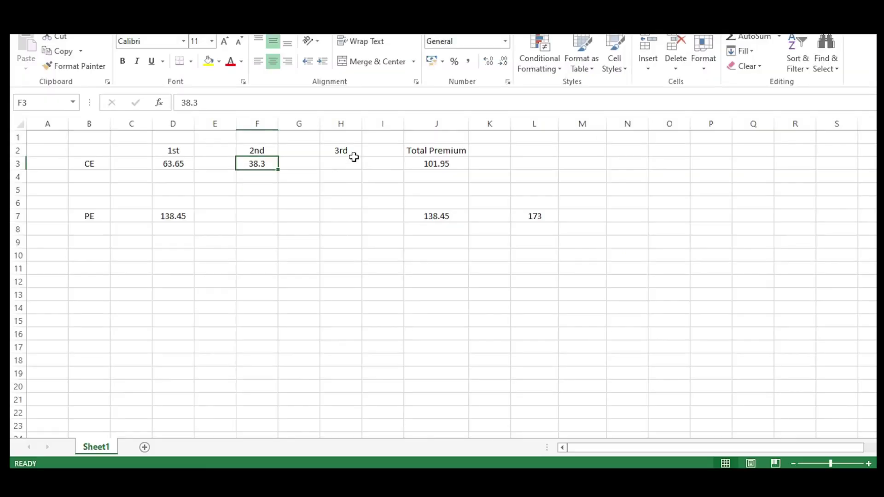
{"action": "left_click", "coordinate": [322, 166]}
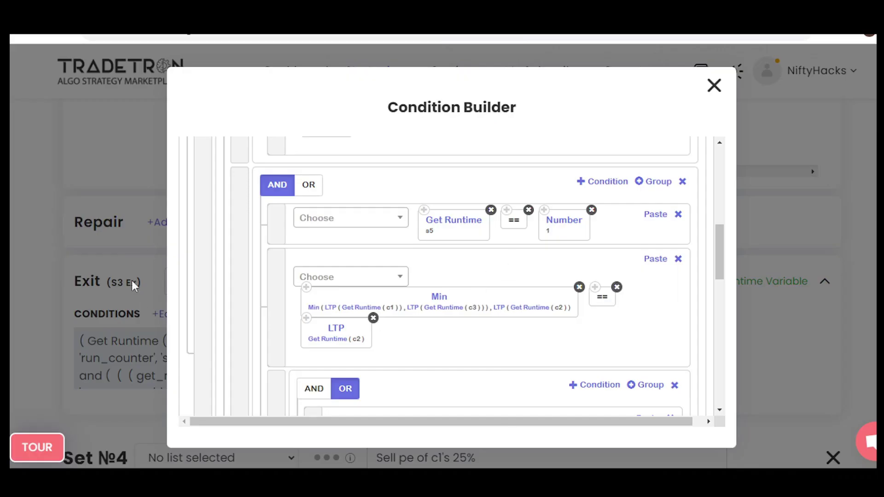
{"action": "scroll", "coordinate": [526, 297], "scroll_direction": "down", "scroll_amount": 1}
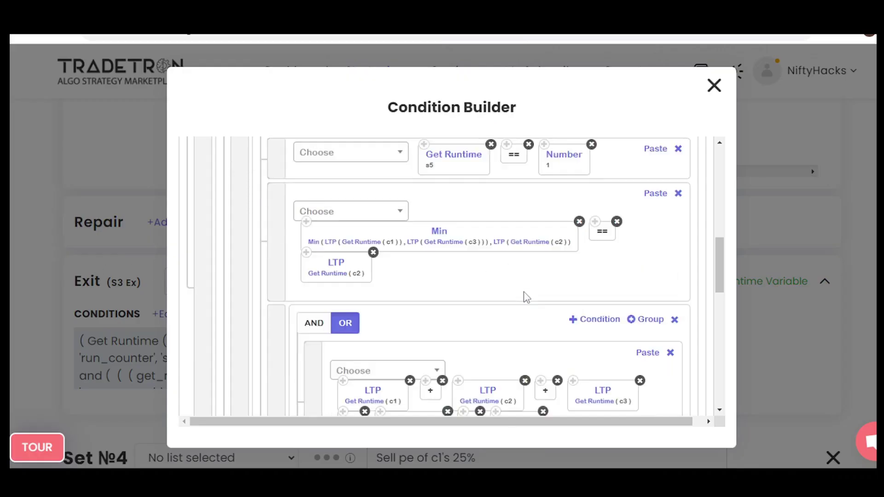
{"action": "scroll", "coordinate": [526, 296], "scroll_direction": "down", "scroll_amount": 2}
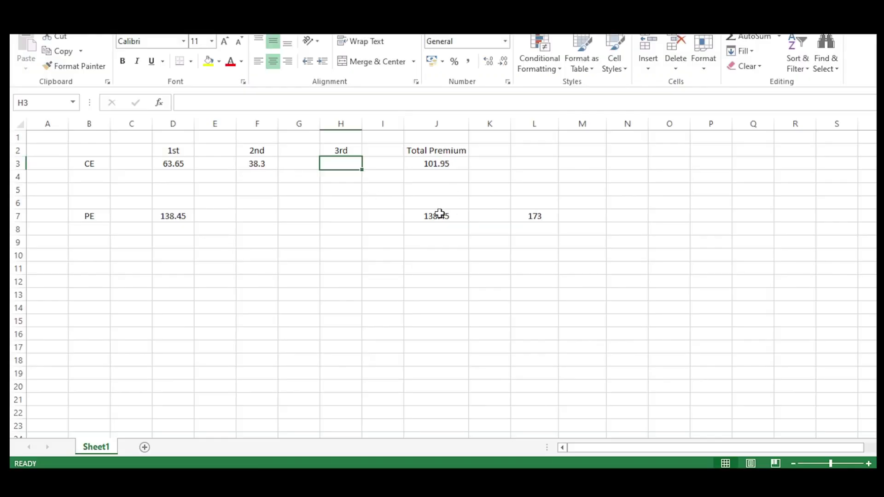
- Compare the PE total premium with the 173 threshold in Excel
{"action": "left_click", "coordinate": [536, 216]}
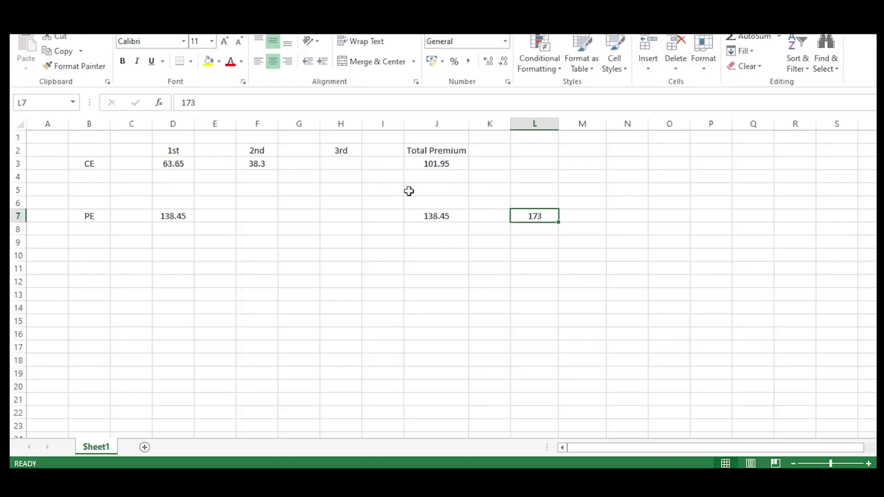
{"action": "left_click", "coordinate": [435, 215]}
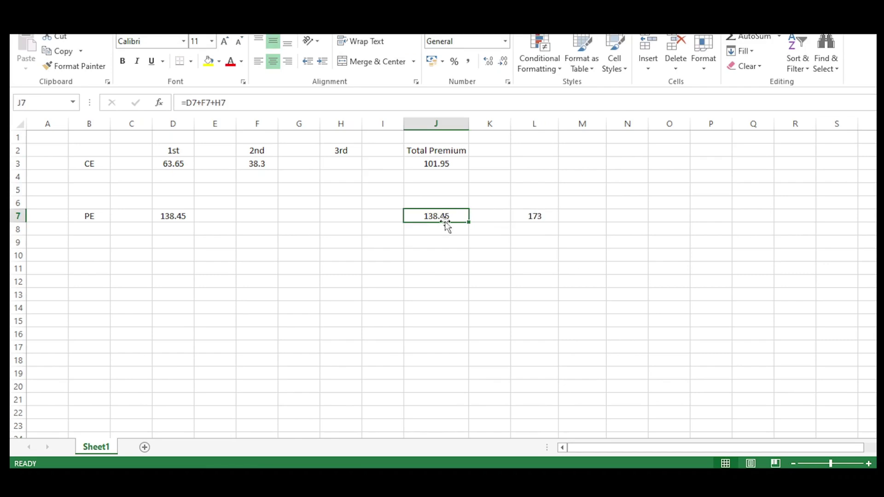
{"action": "left_click", "coordinate": [548, 215]}
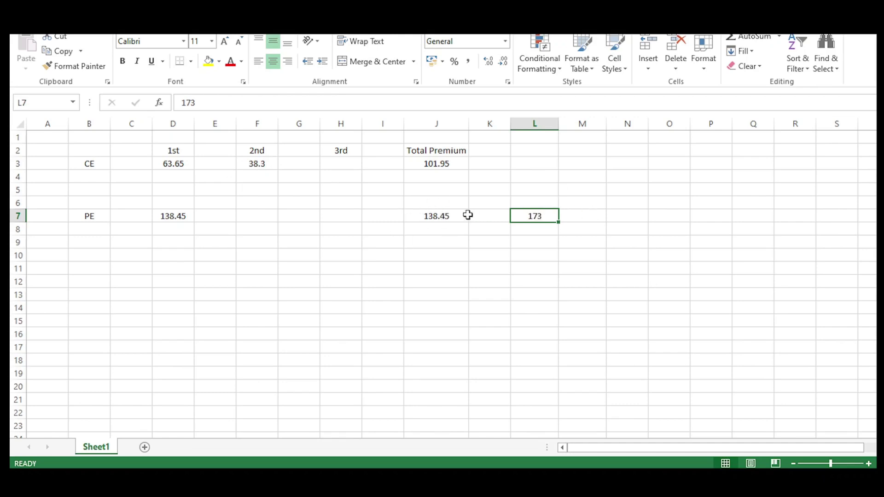
{"action": "left_click", "coordinate": [431, 214]}
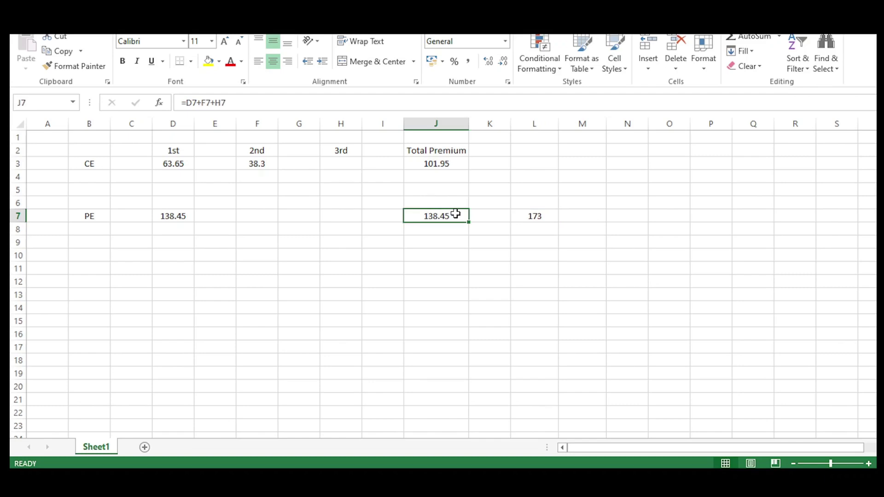
{"action": "left_click", "coordinate": [528, 217]}
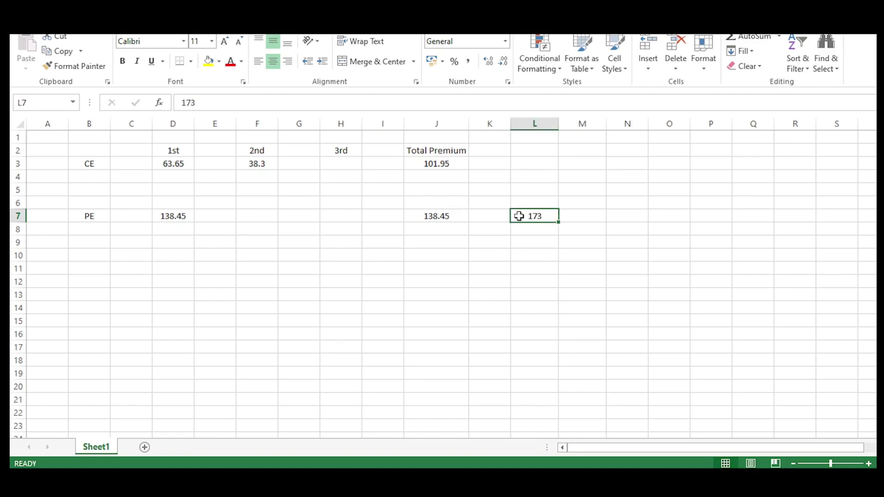
- Compare the 1st, 2nd and 3rd CE premium cells with the 173 threshold
{"action": "left_click", "coordinate": [191, 164]}
{"action": "left_click", "coordinate": [245, 164]}
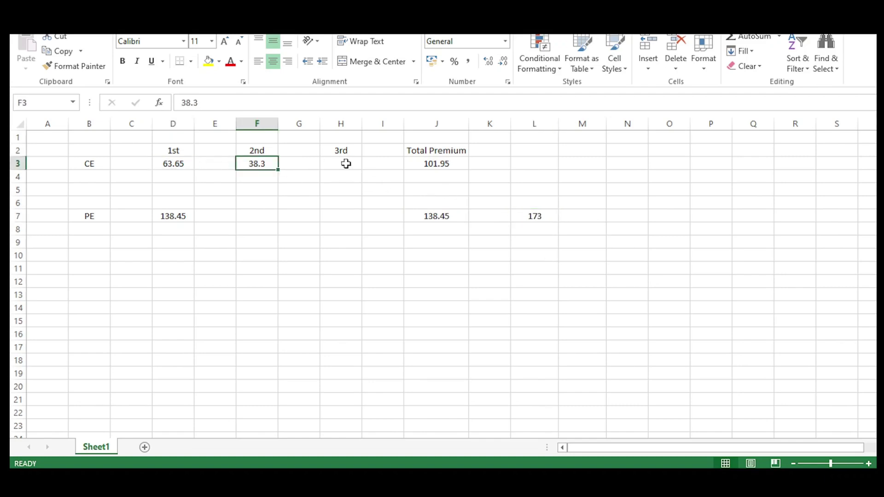
{"action": "left_click", "coordinate": [346, 163]}
{"action": "left_click", "coordinate": [536, 220]}
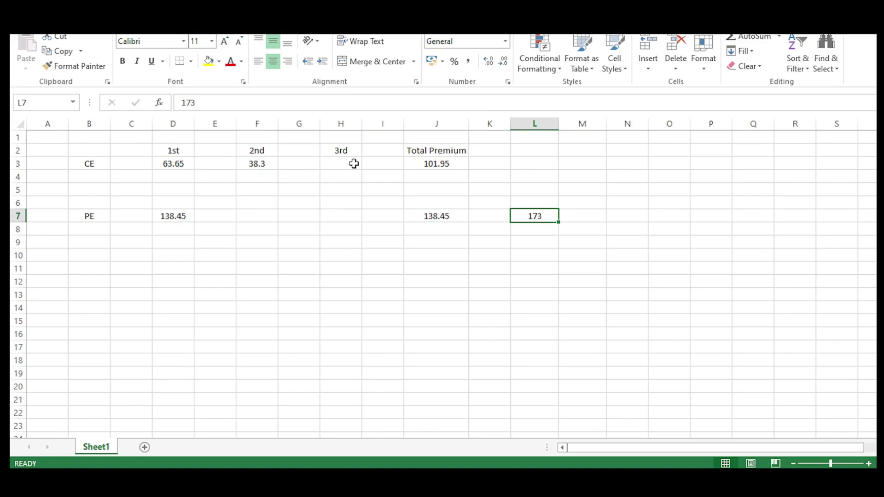
{"action": "left_click", "coordinate": [339, 164]}
{"action": "left_click", "coordinate": [267, 166]}
{"action": "left_click", "coordinate": [357, 165]}
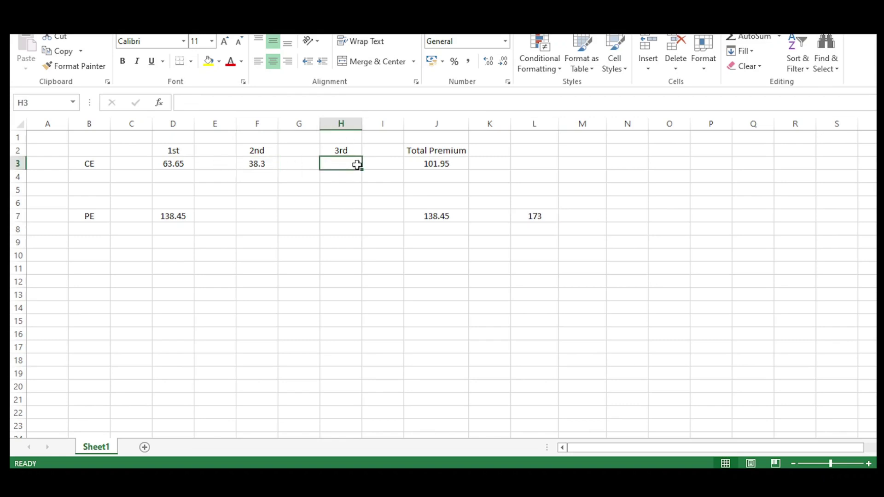
{"action": "left_click", "coordinate": [262, 164]}
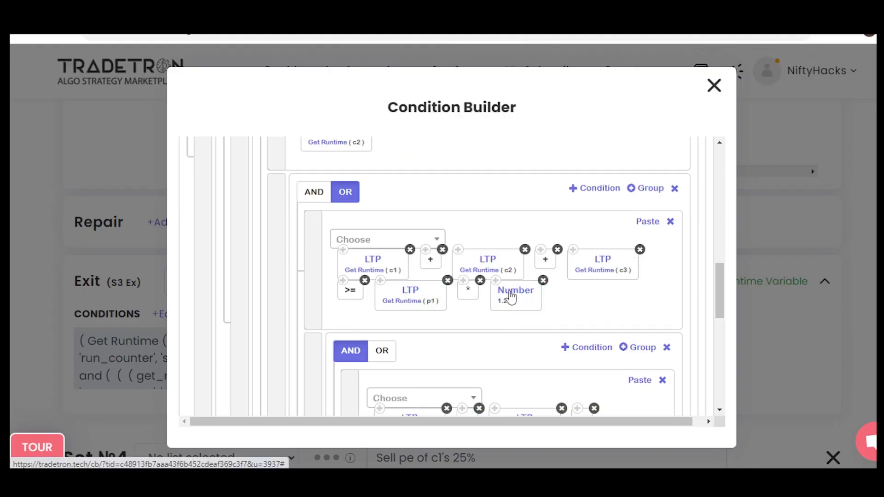
- Review the OR group's c1 + c2 + c3 >= p1 * 1.25 condition and the nested AND group in the Condition Builder
{"action": "scroll", "coordinate": [510, 296], "scroll_direction": "down", "scroll_amount": 5}
{"action": "scroll", "coordinate": [509, 293], "scroll_direction": "up", "scroll_amount": 7}
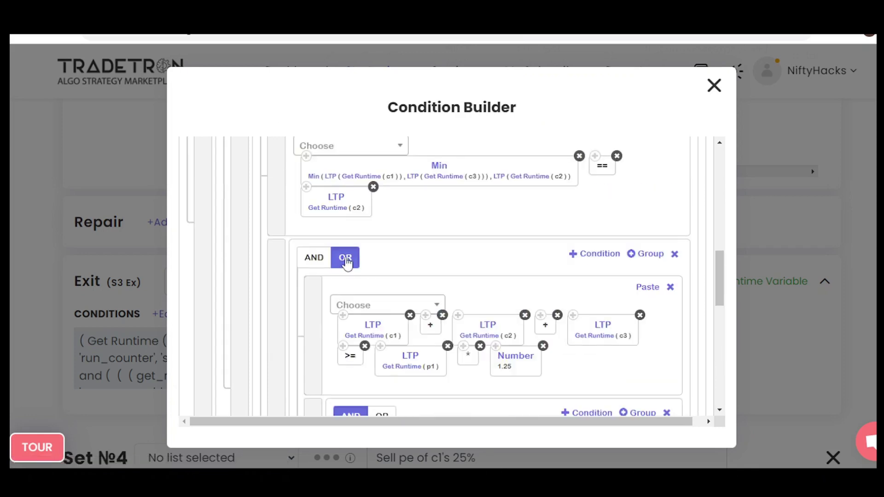
{"action": "scroll", "coordinate": [502, 267], "scroll_direction": "down", "scroll_amount": 3}
{"action": "scroll", "coordinate": [513, 282], "scroll_direction": "down", "scroll_amount": 3}
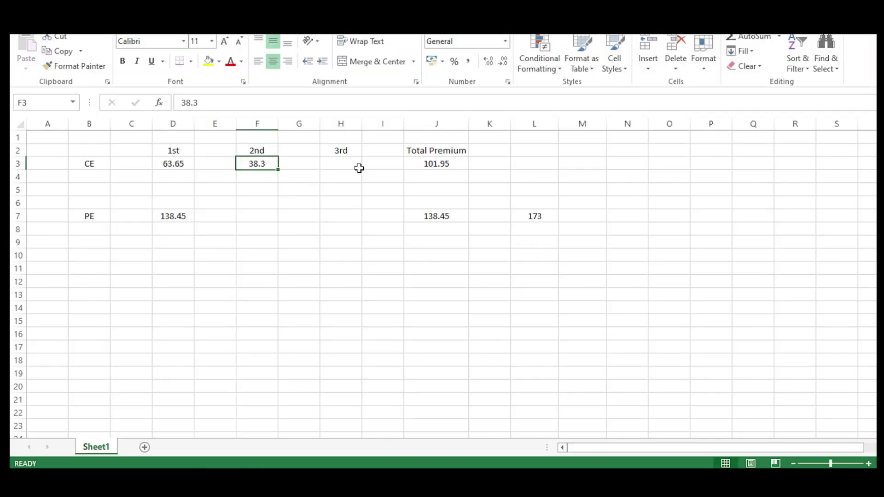
- Enter example PE premiums of 273 in cell N7 and 573 in cell P7 of the Excel sheet
{"action": "left_click", "coordinate": [357, 166]}
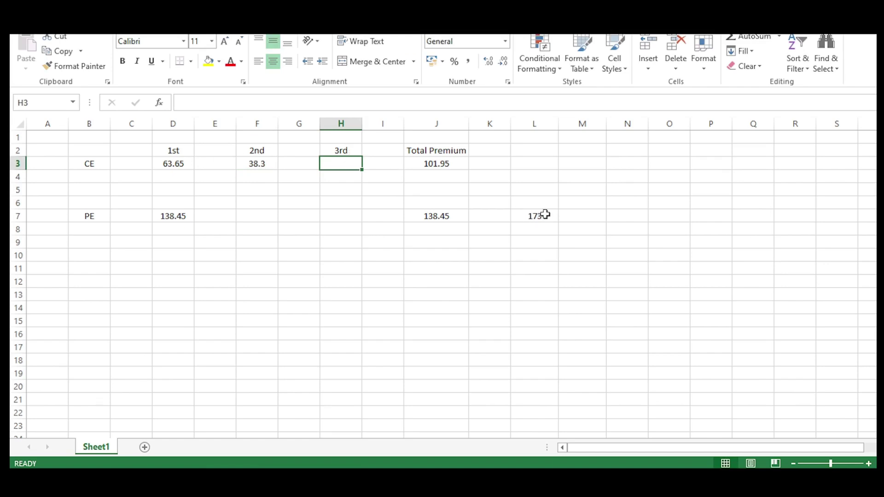
{"action": "left_click", "coordinate": [623, 218]}
{"action": "type", "text": "273"}
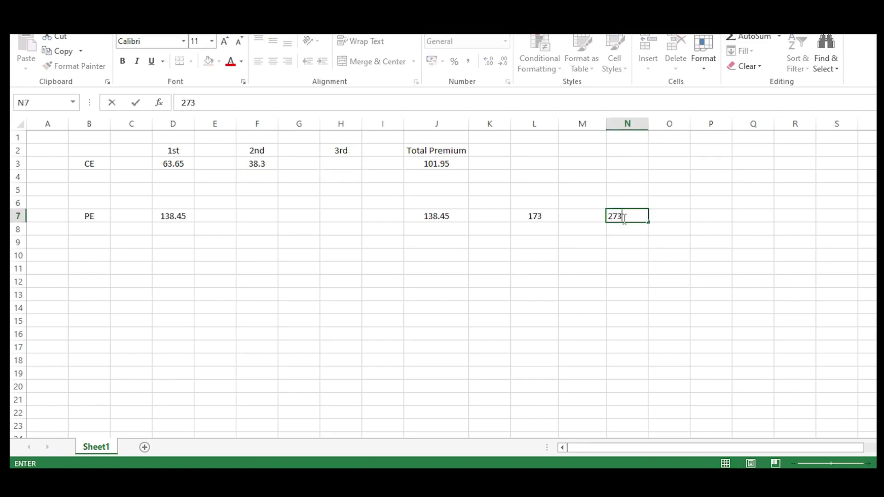
{"action": "left_click", "coordinate": [703, 213]}
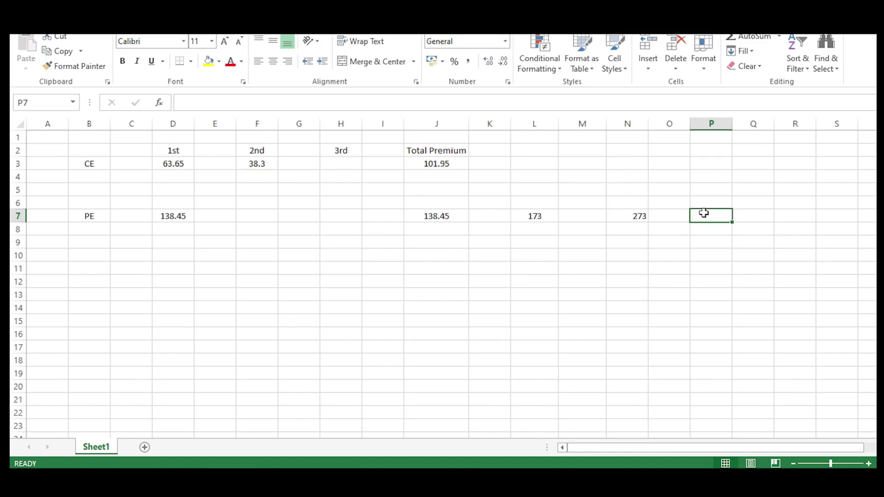
{"action": "type", "text": "573"}
{"action": "left_click", "coordinate": [707, 251]}
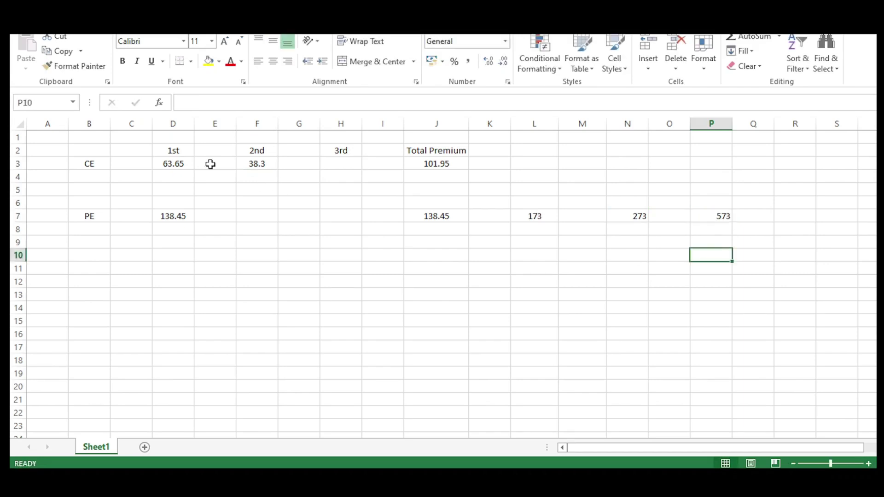
- Go through the three CE cells, circle 573, draw an arrow to it from the 1st PE premium, and tick the 3rd CE cell
{"action": "left_click", "coordinate": [189, 164]}
{"action": "left_click", "coordinate": [246, 165]}
{"action": "left_click", "coordinate": [333, 163]}
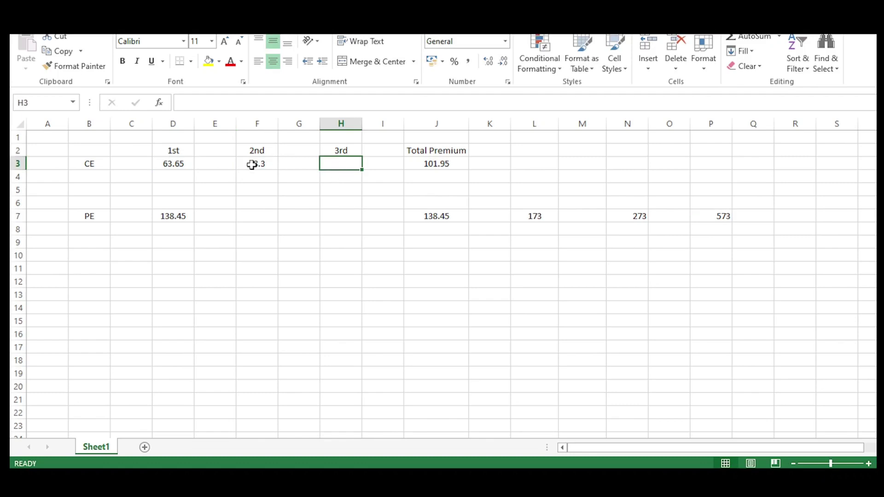
{"action": "mouse_move", "coordinate": [727, 201]}
{"action": "left_mouse_down"}
{"action": "mouse_move", "coordinate": [700, 213]}
{"action": "mouse_move", "coordinate": [713, 204]}
{"action": "left_mouse_up"}
{"action": "mouse_move", "coordinate": [170, 215]}
{"action": "left_mouse_down"}
{"action": "mouse_move", "coordinate": [173, 229]}
{"action": "mouse_move", "coordinate": [710, 252]}
{"action": "mouse_move", "coordinate": [735, 222]}
{"action": "mouse_move", "coordinate": [743, 246]}
{"action": "left_mouse_up"}
{"action": "left_click_drag", "start_coordinate": [324, 161], "coordinate": [364, 142]}
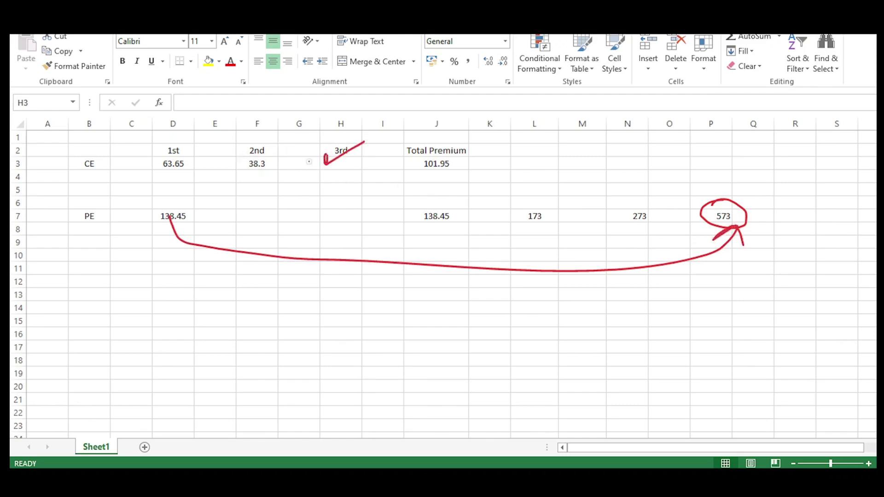
- Handwrite and circle 45 in the 3rd CE cell, and draw a loop around all three CE premiums
{"action": "left_click_drag", "start_coordinate": [341, 161], "coordinate": [352, 171]}
{"action": "mouse_move", "coordinate": [347, 161]}
{"action": "left_mouse_down"}
{"action": "mouse_move", "coordinate": [346, 181]}
{"action": "mouse_move", "coordinate": [352, 173]}
{"action": "mouse_move", "coordinate": [355, 184]}
{"action": "left_mouse_up"}
{"action": "mouse_move", "coordinate": [354, 164]}
{"action": "left_mouse_down"}
{"action": "mouse_move", "coordinate": [364, 162]}
{"action": "mouse_move", "coordinate": [327, 180]}
{"action": "mouse_move", "coordinate": [329, 159]}
{"action": "left_mouse_up"}
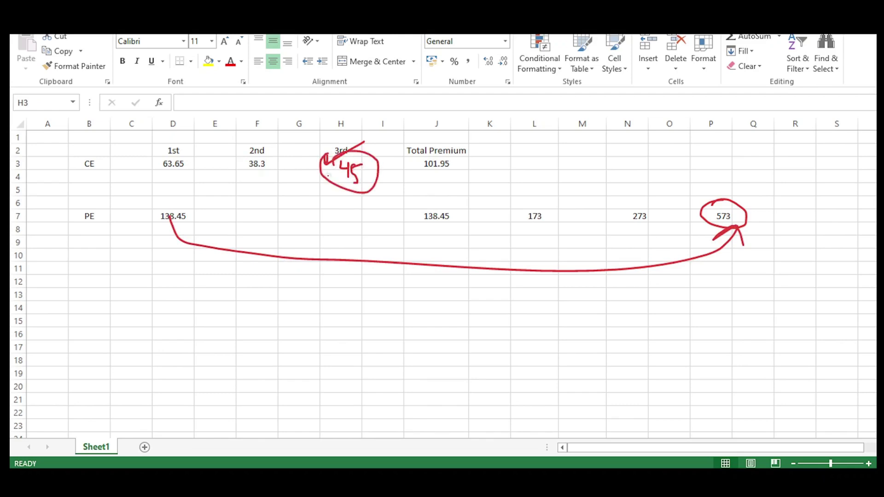
{"action": "mouse_move", "coordinate": [154, 157]}
{"action": "left_mouse_down"}
{"action": "mouse_move", "coordinate": [283, 141]}
{"action": "mouse_move", "coordinate": [304, 219]}
{"action": "mouse_move", "coordinate": [152, 157]}
{"action": "left_mouse_up"}
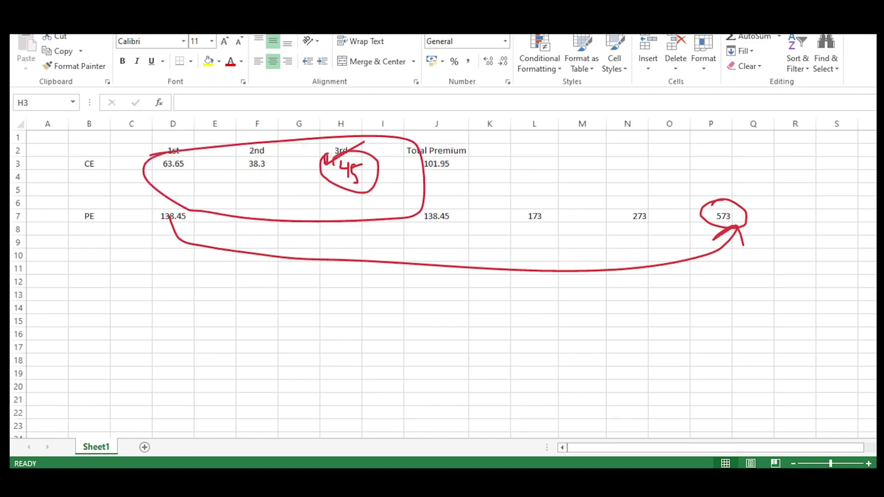
- Handwrite and circle 150 beside the CE total premium, and circle the 573 PE value again
{"action": "mouse_move", "coordinate": [532, 152]}
{"action": "left_mouse_down"}
{"action": "mouse_move", "coordinate": [532, 176]}
{"action": "mouse_move", "coordinate": [543, 179]}
{"action": "mouse_move", "coordinate": [557, 147]}
{"action": "left_mouse_up"}
{"action": "left_click_drag", "start_coordinate": [552, 150], "coordinate": [557, 171]}
{"action": "mouse_move", "coordinate": [522, 144]}
{"action": "left_mouse_down"}
{"action": "mouse_move", "coordinate": [542, 193]}
{"action": "mouse_move", "coordinate": [524, 144]}
{"action": "left_mouse_up"}
{"action": "mouse_move", "coordinate": [726, 193]}
{"action": "left_mouse_down"}
{"action": "mouse_move", "coordinate": [703, 224]}
{"action": "mouse_move", "coordinate": [691, 202]}
{"action": "mouse_move", "coordinate": [711, 218]}
{"action": "left_mouse_up"}
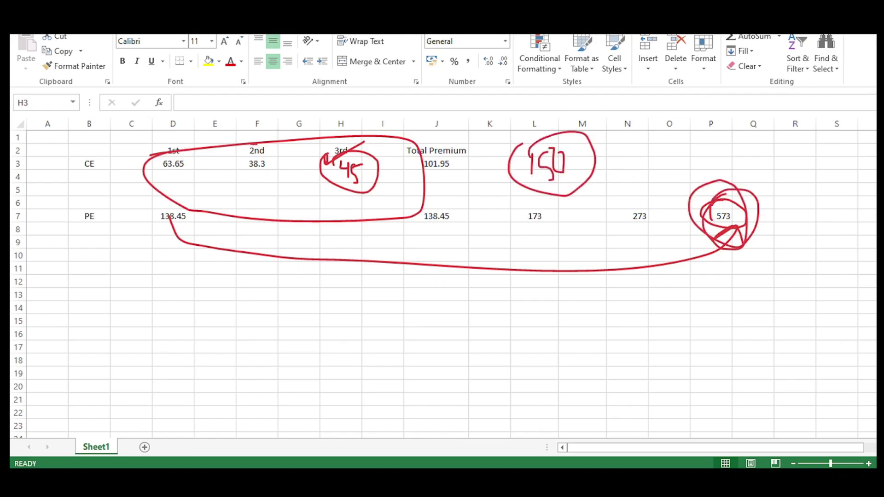
- Circle and cross out the 2nd CE premium, draw an arrow down from it, and clear all marks
{"action": "mouse_move", "coordinate": [256, 142]}
{"action": "left_mouse_down"}
{"action": "mouse_move", "coordinate": [276, 155]}
{"action": "mouse_move", "coordinate": [243, 176]}
{"action": "left_mouse_up"}
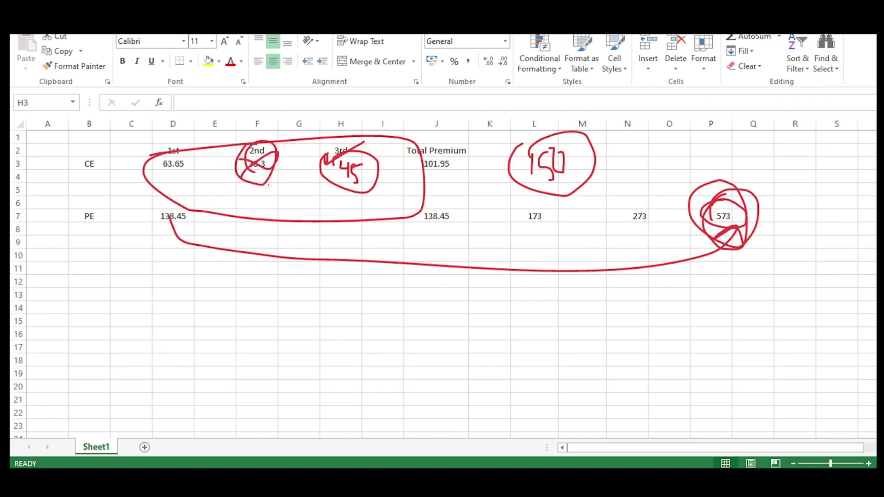
{"action": "mouse_move", "coordinate": [253, 164]}
{"action": "left_mouse_down"}
{"action": "mouse_move", "coordinate": [250, 230]}
{"action": "mouse_move", "coordinate": [279, 338]}
{"action": "mouse_move", "coordinate": [268, 356]}
{"action": "left_mouse_up"}
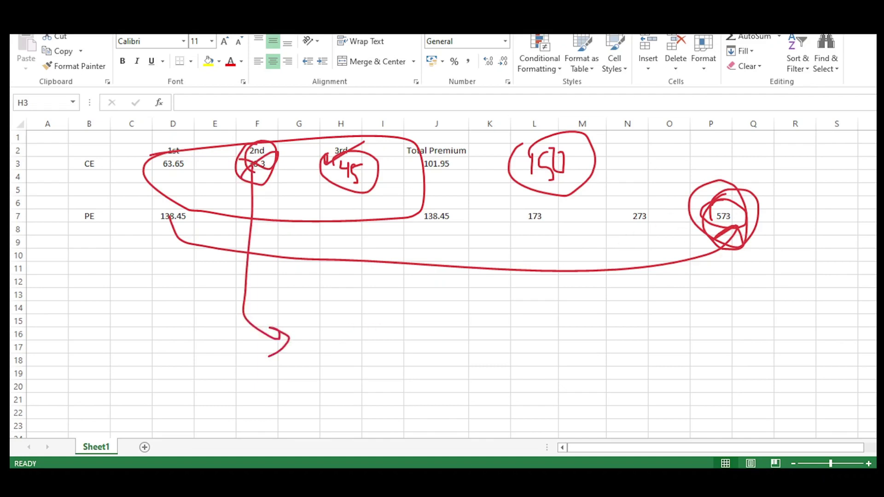
{"action": "key", "text": "Escape"}
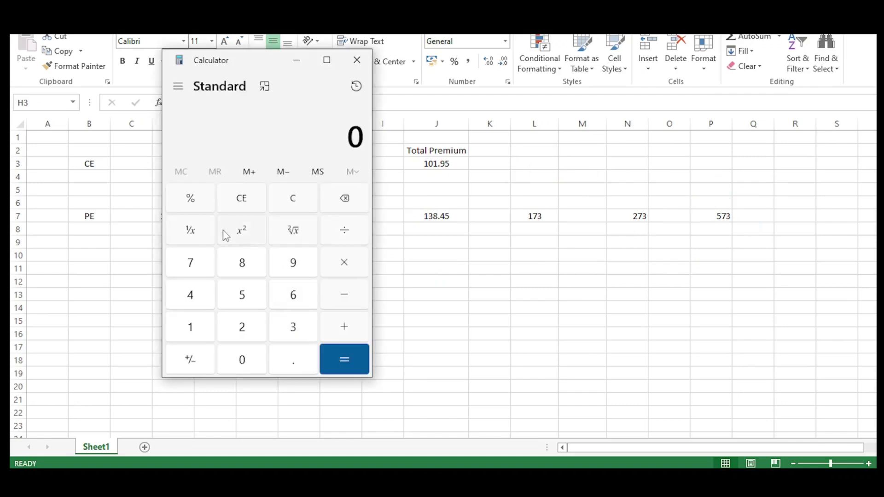
- Calculate 573 × 0.25 in Calculator and close it
{"action": "left_click", "coordinate": [244, 297]}
{"action": "left_click", "coordinate": [203, 275]}
{"action": "left_click", "coordinate": [288, 330]}
{"action": "left_click", "coordinate": [345, 263]}
{"action": "left_click", "coordinate": [292, 360]}
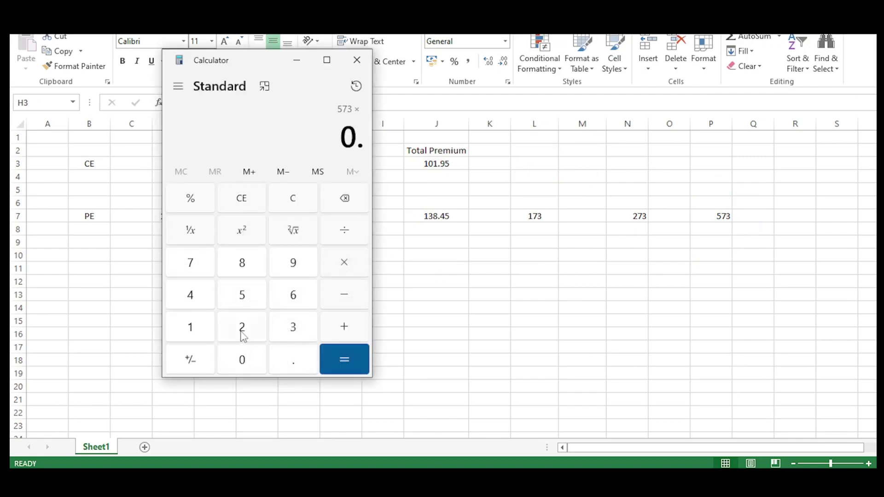
{"action": "left_click", "coordinate": [241, 326]}
{"action": "left_click", "coordinate": [242, 294]}
{"action": "left_click", "coordinate": [348, 361]}
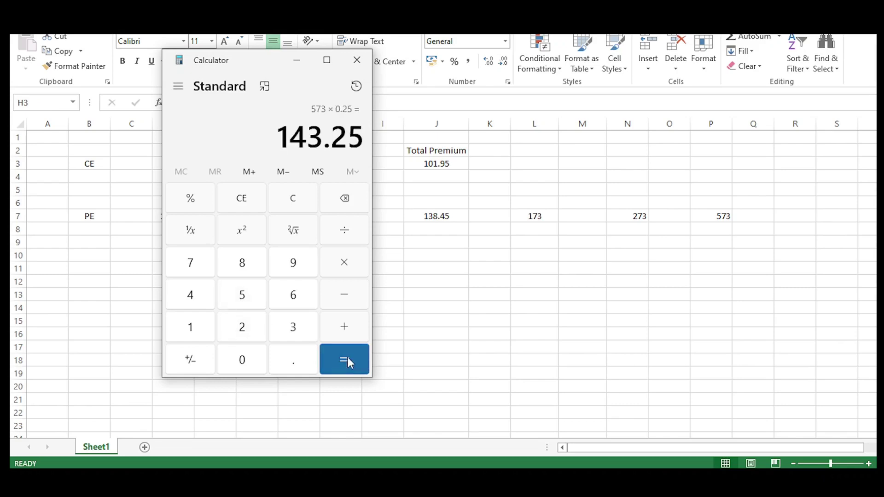
{"action": "left_click", "coordinate": [357, 63]}
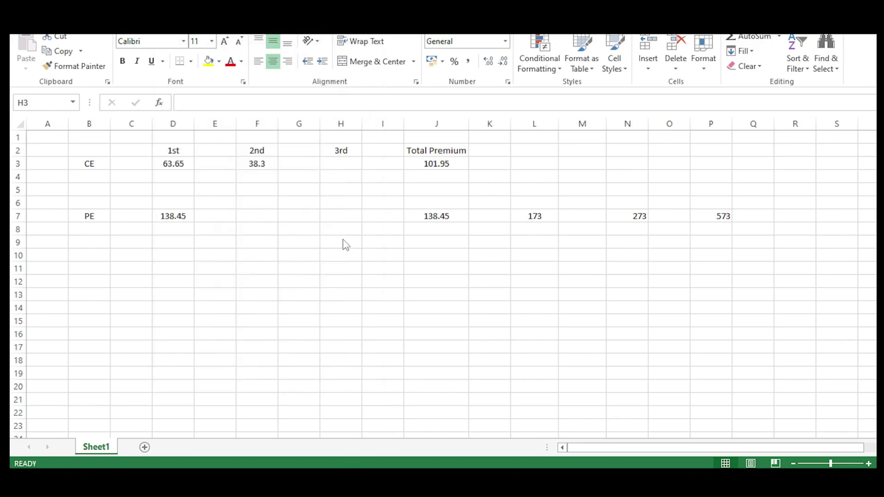
- Circle the 2nd CE premium, draw an arrow from it to a handwritten 143, and circle and tick that number
{"action": "mouse_move", "coordinate": [251, 148]}
{"action": "left_mouse_down"}
{"action": "mouse_move", "coordinate": [326, 271]}
{"action": "mouse_move", "coordinate": [311, 286]}
{"action": "left_mouse_up"}
{"action": "left_click_drag", "start_coordinate": [363, 254], "coordinate": [363, 287]}
{"action": "left_click_drag", "start_coordinate": [395, 257], "coordinate": [390, 292]}
{"action": "mouse_move", "coordinate": [424, 264]}
{"action": "left_mouse_down"}
{"action": "mouse_move", "coordinate": [433, 281]}
{"action": "mouse_move", "coordinate": [420, 295]}
{"action": "left_mouse_up"}
{"action": "mouse_move", "coordinate": [418, 248]}
{"action": "left_mouse_down"}
{"action": "mouse_move", "coordinate": [393, 244]}
{"action": "mouse_move", "coordinate": [474, 295]}
{"action": "mouse_move", "coordinate": [426, 260]}
{"action": "left_mouse_up"}
{"action": "mouse_move", "coordinate": [453, 273]}
{"action": "left_mouse_down"}
{"action": "mouse_move", "coordinate": [456, 288]}
{"action": "mouse_move", "coordinate": [527, 246]}
{"action": "left_mouse_up"}
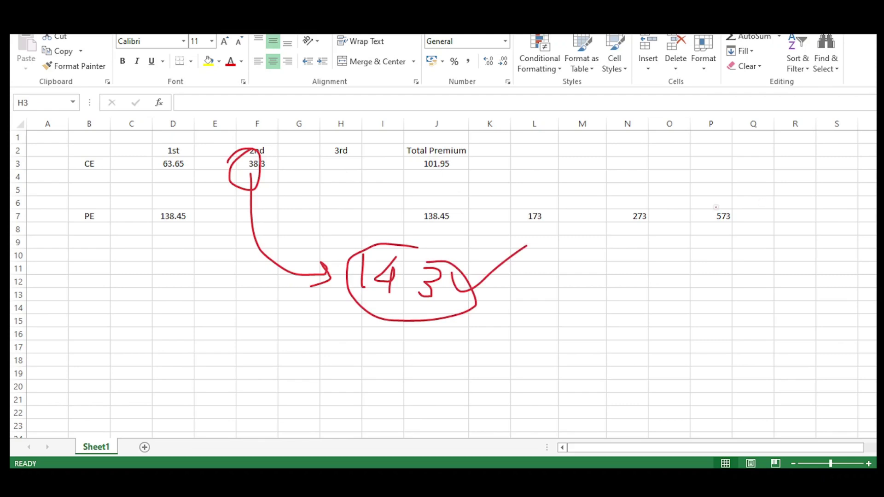
- Circle the 573 PE value, the CE premium row and the 2nd CE premium, mark the handwritten 143, and clear all marks
{"action": "mouse_move", "coordinate": [718, 205]}
{"action": "left_mouse_down"}
{"action": "mouse_move", "coordinate": [699, 230]}
{"action": "mouse_move", "coordinate": [738, 219]}
{"action": "left_mouse_up"}
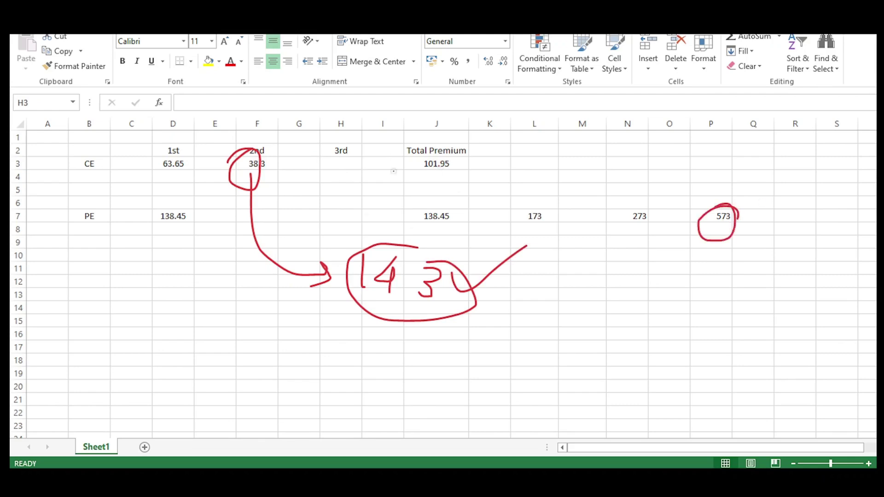
{"action": "mouse_move", "coordinate": [194, 145]}
{"action": "left_mouse_down"}
{"action": "mouse_move", "coordinate": [489, 162]}
{"action": "mouse_move", "coordinate": [184, 184]}
{"action": "mouse_move", "coordinate": [202, 151]}
{"action": "mouse_move", "coordinate": [284, 146]}
{"action": "mouse_move", "coordinate": [239, 177]}
{"action": "mouse_move", "coordinate": [265, 165]}
{"action": "left_mouse_up"}
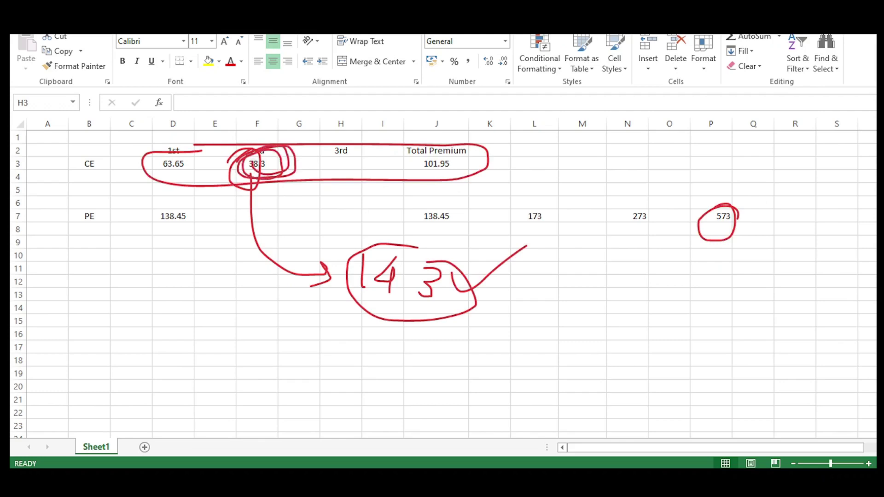
{"action": "mouse_move", "coordinate": [350, 246]}
{"action": "left_mouse_down"}
{"action": "mouse_move", "coordinate": [477, 272]}
{"action": "mouse_move", "coordinate": [435, 245]}
{"action": "mouse_move", "coordinate": [423, 249]}
{"action": "left_mouse_up"}
{"action": "key", "text": "Escape"}
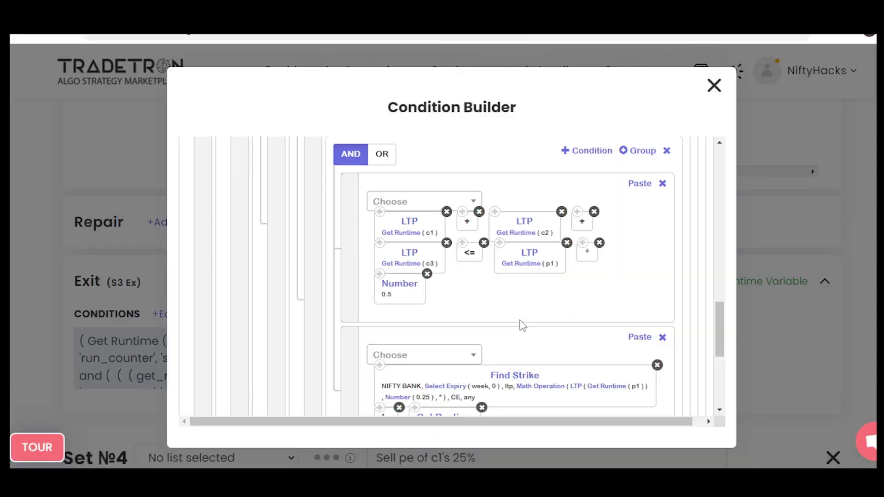
- In Tradetron, review Set 3's exit conditions comparing CE premiums with 0.5 of p1 and the 0.25 strike with cs2, and close the builder
{"action": "scroll", "coordinate": [521, 325], "scroll_direction": "down", "scroll_amount": 2}
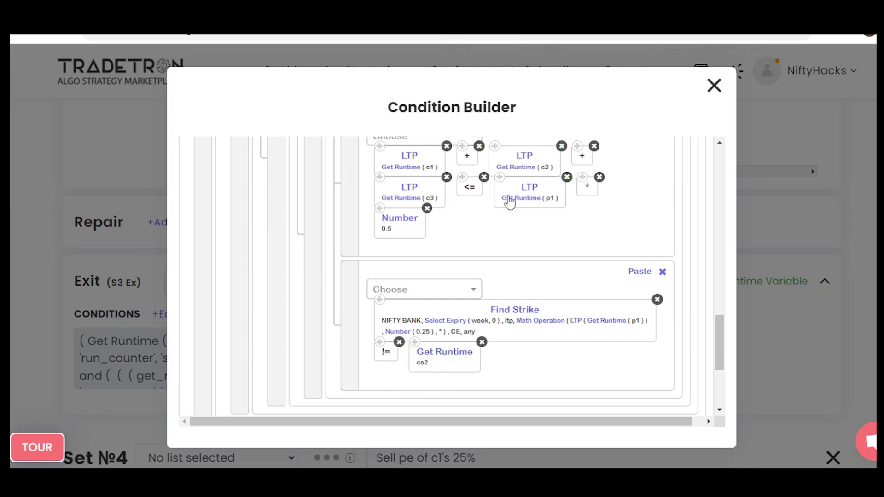
{"action": "scroll", "coordinate": [510, 203], "scroll_direction": "up", "scroll_amount": 2}
{"action": "scroll", "coordinate": [514, 293], "scroll_direction": "down", "scroll_amount": 2}
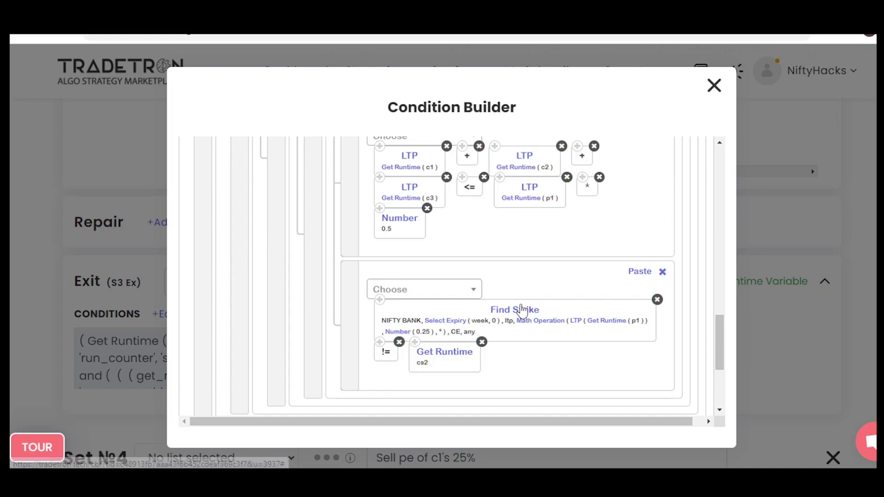
{"action": "left_click", "coordinate": [713, 85]}
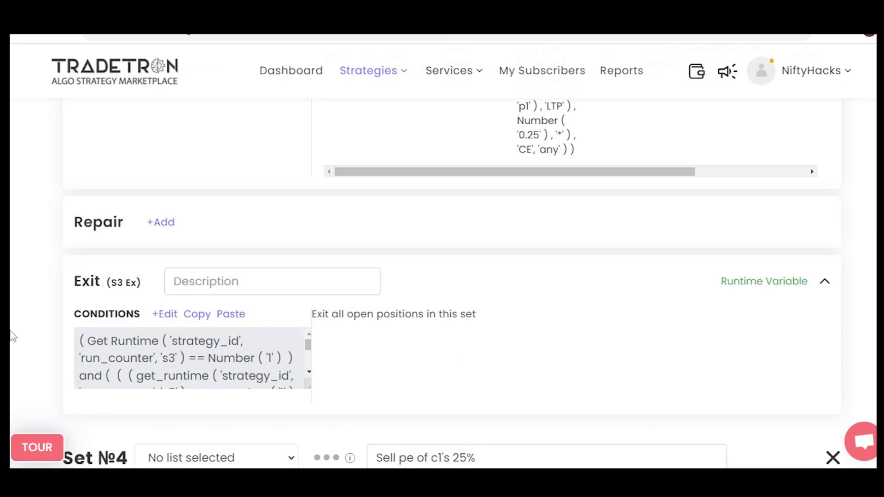
- Open the exit conditions of Set 4, Sell pe of c1's 25%, and examine the first condition group
{"action": "scroll", "coordinate": [16, 286], "scroll_direction": "down", "scroll_amount": 10}
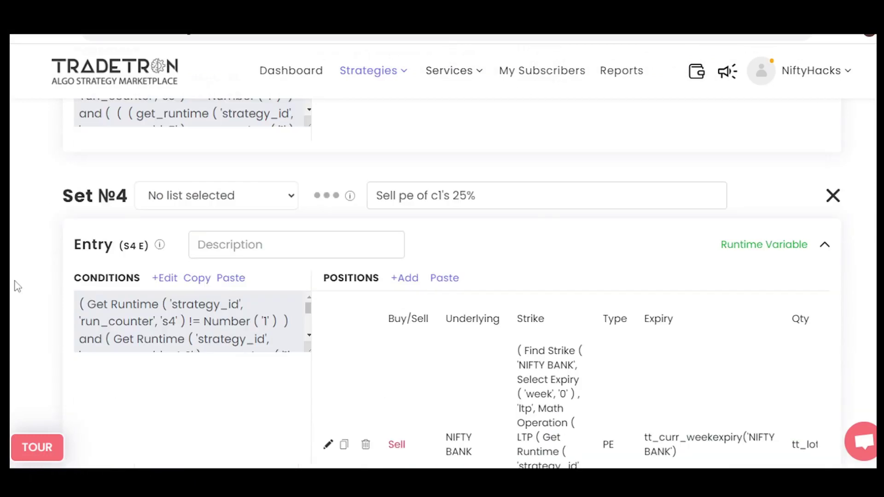
{"action": "scroll", "coordinate": [16, 286], "scroll_direction": "down", "scroll_amount": 3}
{"action": "left_click", "coordinate": [173, 247]}
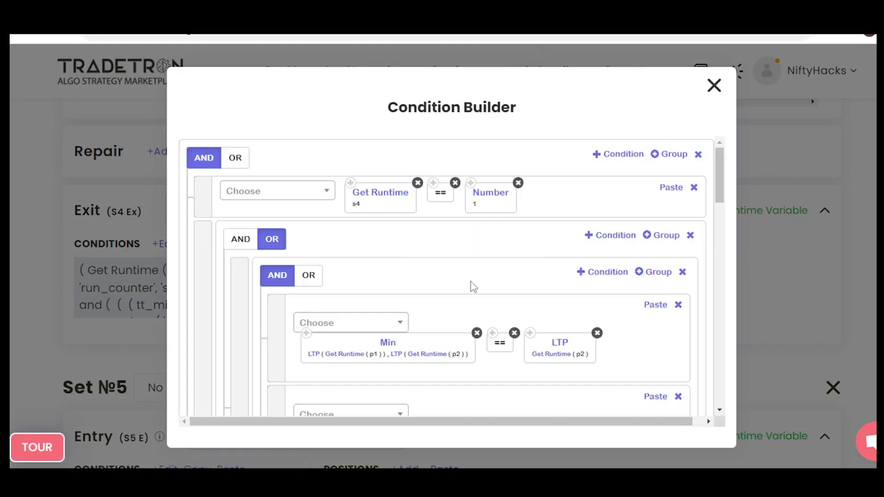
{"action": "scroll", "coordinate": [473, 286], "scroll_direction": "down", "scroll_amount": 1}
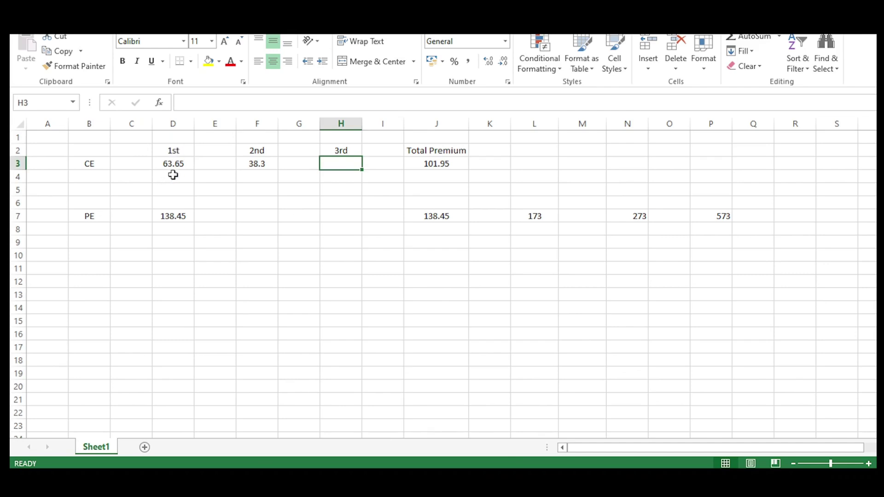
- In the Excel sheet, point out the 2nd and 3rd PE cells and draw ticks on the 1st, 2nd and 3rd PE positions
{"action": "left_click", "coordinate": [253, 216]}
{"action": "left_click", "coordinate": [346, 214]}
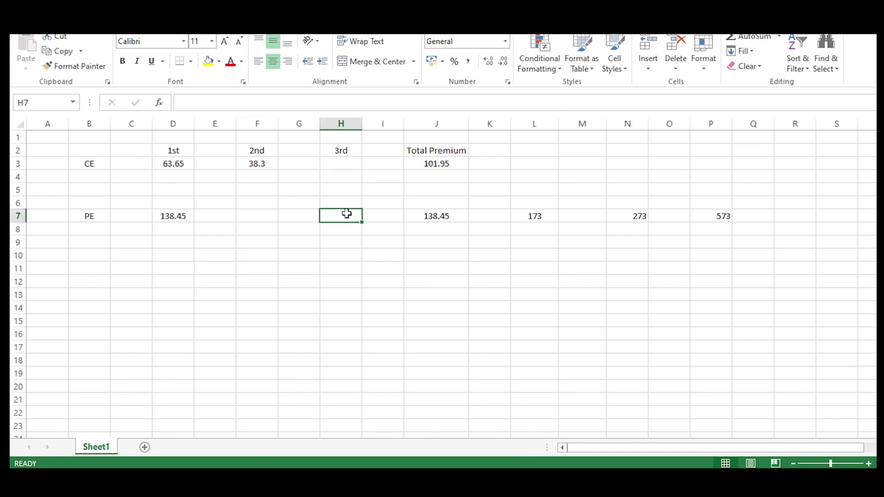
{"action": "left_click", "coordinate": [258, 214]}
{"action": "left_click", "coordinate": [336, 217]}
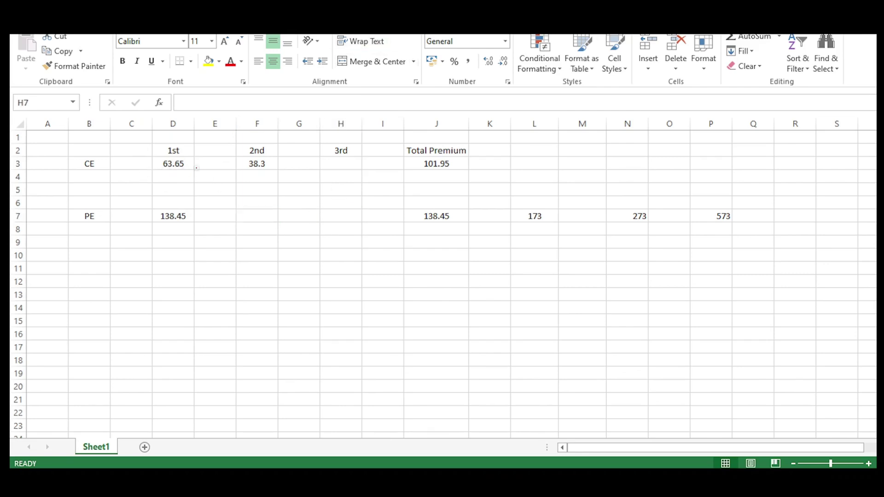
{"action": "left_click_drag", "start_coordinate": [155, 219], "coordinate": [178, 215]}
{"action": "left_click_drag", "start_coordinate": [238, 213], "coordinate": [268, 213]}
{"action": "left_click_drag", "start_coordinate": [327, 223], "coordinate": [355, 212]}
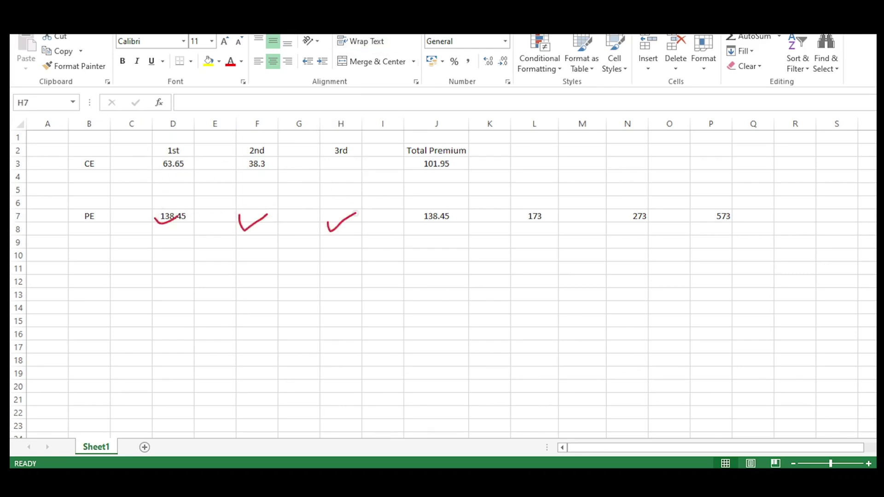
- Circle the 1st CE premium, draw an upward arrow beside it, and cross out the 2nd PE tick
{"action": "left_click_drag", "start_coordinate": [159, 151], "coordinate": [171, 144]}
{"action": "mouse_move", "coordinate": [137, 178]}
{"action": "left_mouse_down"}
{"action": "mouse_move", "coordinate": [134, 146]}
{"action": "mouse_move", "coordinate": [150, 140]}
{"action": "left_mouse_up"}
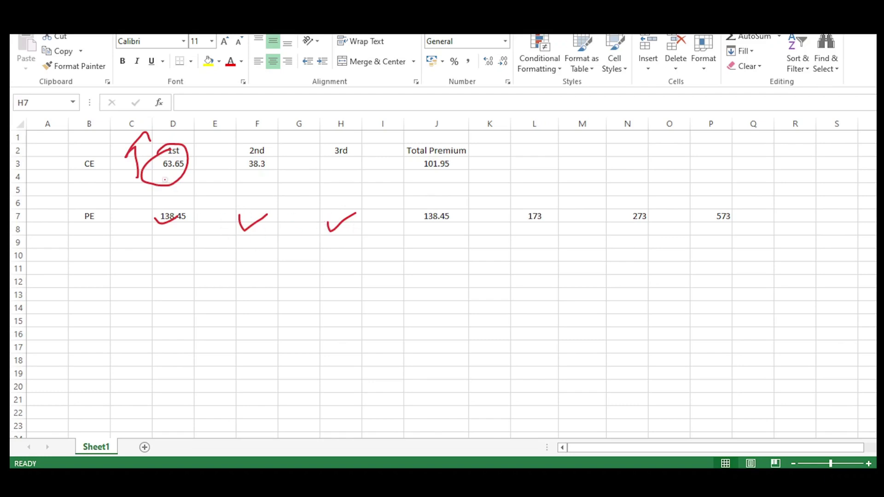
{"action": "mouse_move", "coordinate": [235, 207]}
{"action": "left_mouse_down"}
{"action": "mouse_move", "coordinate": [239, 229]}
{"action": "mouse_move", "coordinate": [256, 215]}
{"action": "left_mouse_up"}
- Circle the 1st CE premium again, draw arrows from it to the 2nd PE position and to a handwritten 25%, and circle the percentage
{"action": "left_click_drag", "start_coordinate": [168, 150], "coordinate": [152, 184]}
{"action": "mouse_move", "coordinate": [192, 163]}
{"action": "left_mouse_down"}
{"action": "mouse_move", "coordinate": [152, 165]}
{"action": "mouse_move", "coordinate": [256, 138]}
{"action": "mouse_move", "coordinate": [249, 203]}
{"action": "mouse_move", "coordinate": [264, 188]}
{"action": "left_mouse_up"}
{"action": "mouse_move", "coordinate": [176, 151]}
{"action": "left_mouse_down"}
{"action": "mouse_move", "coordinate": [306, 125]}
{"action": "mouse_move", "coordinate": [294, 137]}
{"action": "left_mouse_up"}
{"action": "mouse_move", "coordinate": [162, 151]}
{"action": "left_mouse_down"}
{"action": "mouse_move", "coordinate": [160, 164]}
{"action": "mouse_move", "coordinate": [194, 143]}
{"action": "mouse_move", "coordinate": [171, 157]}
{"action": "left_mouse_up"}
{"action": "mouse_move", "coordinate": [323, 124]}
{"action": "left_mouse_down"}
{"action": "mouse_move", "coordinate": [331, 139]}
{"action": "mouse_move", "coordinate": [344, 125]}
{"action": "mouse_move", "coordinate": [341, 141]}
{"action": "mouse_move", "coordinate": [373, 132]}
{"action": "mouse_move", "coordinate": [375, 148]}
{"action": "mouse_move", "coordinate": [340, 113]}
{"action": "left_mouse_up"}
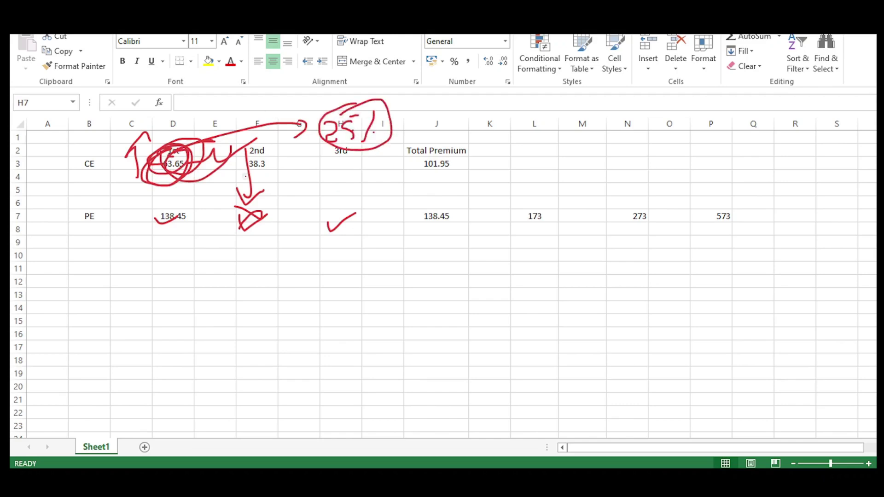
- Circle the PE row's premium cells and its 2nd-column mark in freehand ink, add a tick beside them, and clear the annotations
{"action": "mouse_move", "coordinate": [161, 196]}
{"action": "left_mouse_down"}
{"action": "mouse_move", "coordinate": [154, 214]}
{"action": "mouse_move", "coordinate": [350, 204]}
{"action": "mouse_move", "coordinate": [137, 200]}
{"action": "left_mouse_up"}
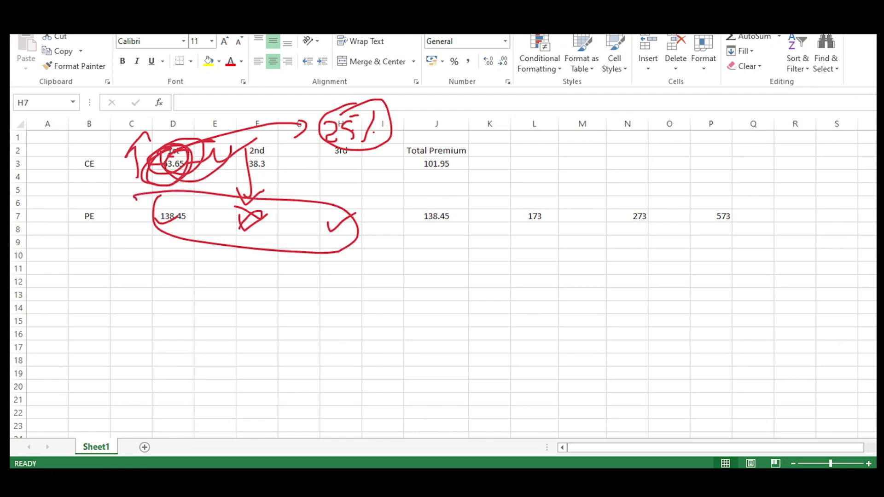
{"action": "left_click_drag", "start_coordinate": [351, 211], "coordinate": [405, 193]}
{"action": "mouse_move", "coordinate": [238, 200]}
{"action": "left_mouse_down"}
{"action": "mouse_move", "coordinate": [243, 246]}
{"action": "mouse_move", "coordinate": [241, 211]}
{"action": "left_mouse_up"}
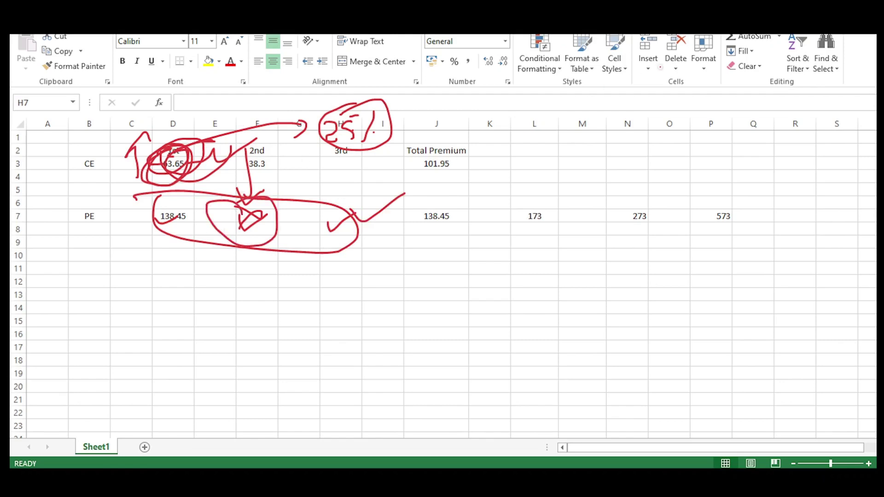
{"action": "key", "text": "Escape"}
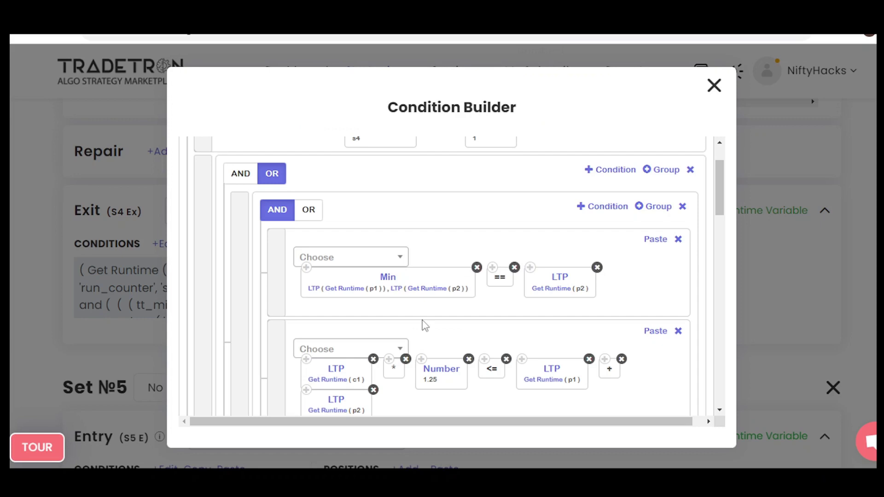
- Switch to Tradetron and examine Set 4's exit conditions on runtime s4 and the first AND group comparing p1, p2 and c1
{"action": "scroll", "coordinate": [440, 326], "scroll_direction": "up", "scroll_amount": 1}
{"action": "scroll", "coordinate": [446, 313], "scroll_direction": "down", "scroll_amount": 1}
{"action": "scroll", "coordinate": [448, 302], "scroll_direction": "up", "scroll_amount": 1}
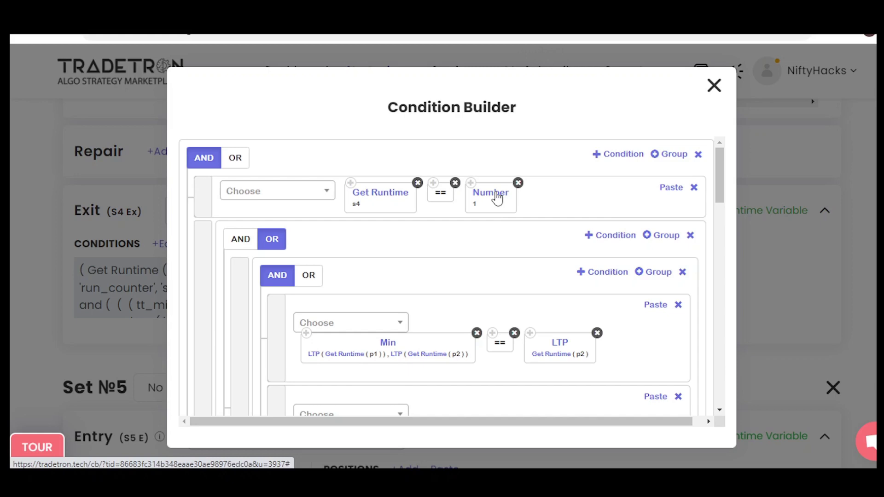
{"action": "scroll", "coordinate": [497, 197], "scroll_direction": "down", "scroll_amount": 3}
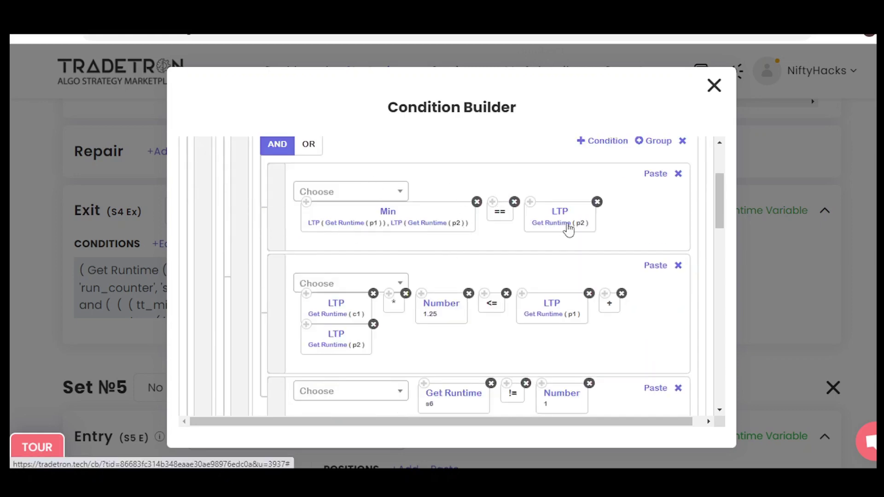
{"action": "scroll", "coordinate": [569, 228], "scroll_direction": "down", "scroll_amount": 3}
{"action": "scroll", "coordinate": [569, 228], "scroll_direction": "up", "scroll_amount": 1}
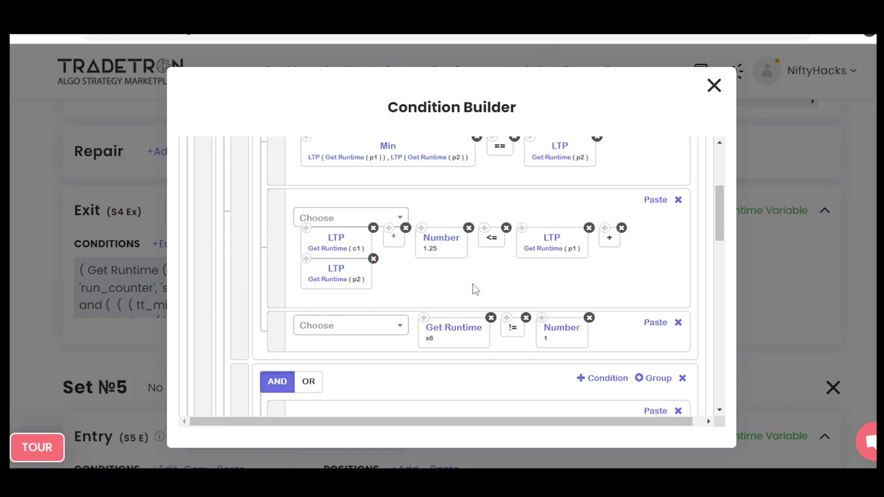
{"action": "scroll", "coordinate": [474, 290], "scroll_direction": "down", "scroll_amount": 1}
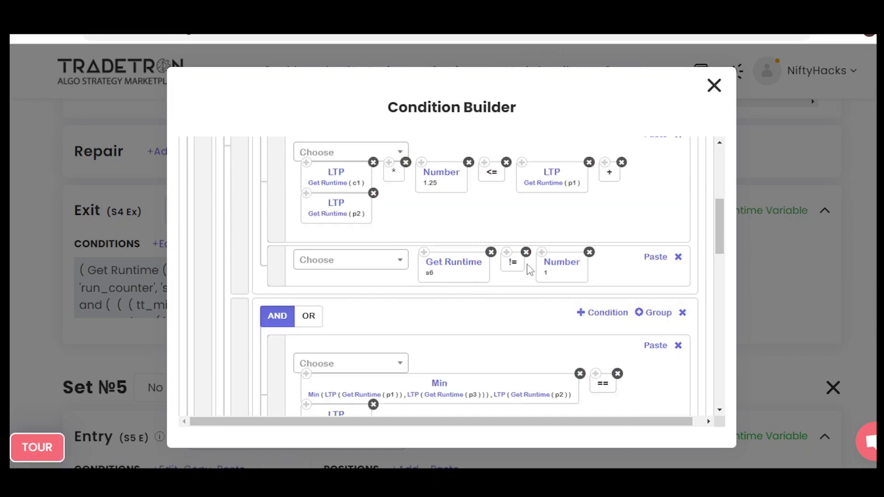
- Review the second AND group of Set 4's exit conditions, including the p3 premium sums and Find Strike check, and close the builder
{"action": "scroll", "coordinate": [528, 269], "scroll_direction": "down", "scroll_amount": 2}
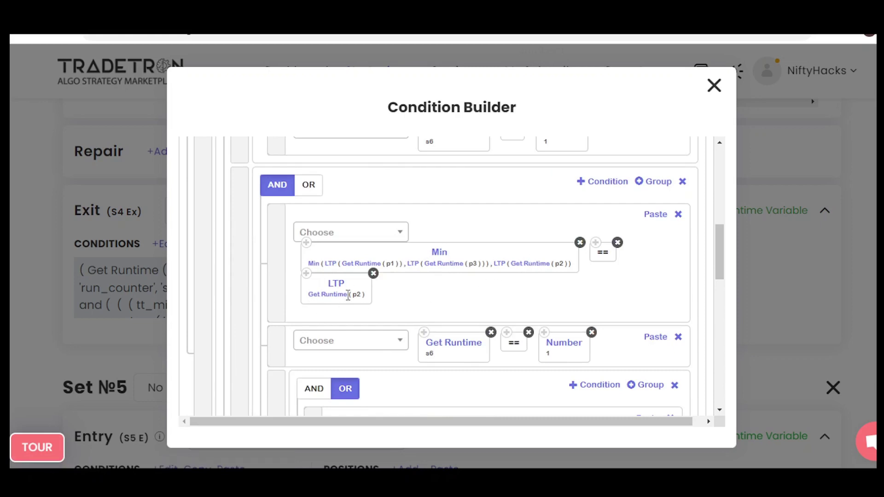
{"action": "scroll", "coordinate": [445, 273], "scroll_direction": "down", "scroll_amount": 4}
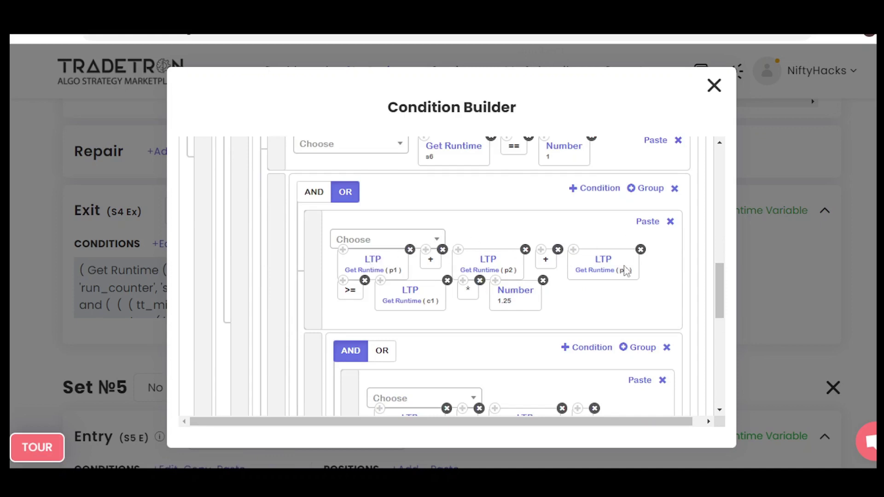
{"action": "scroll", "coordinate": [631, 264], "scroll_direction": "down", "scroll_amount": 2}
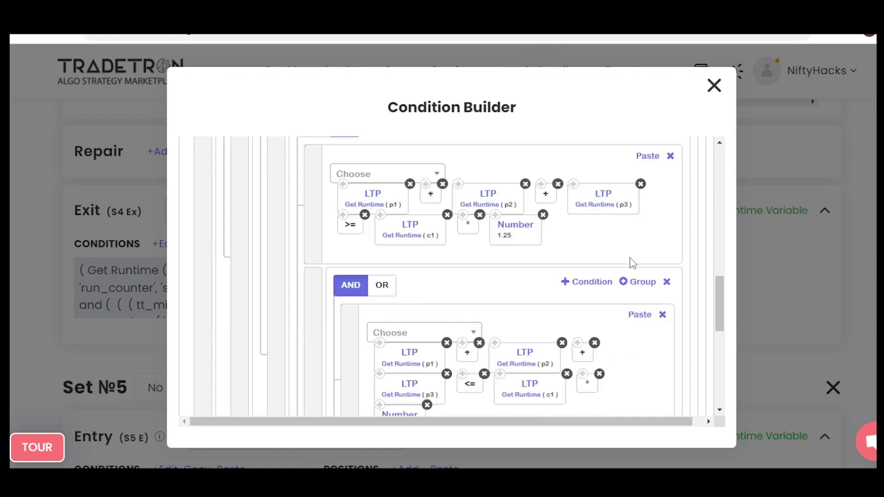
{"action": "scroll", "coordinate": [632, 263], "scroll_direction": "down", "scroll_amount": 2}
{"action": "scroll", "coordinate": [631, 263], "scroll_direction": "down", "scroll_amount": 2}
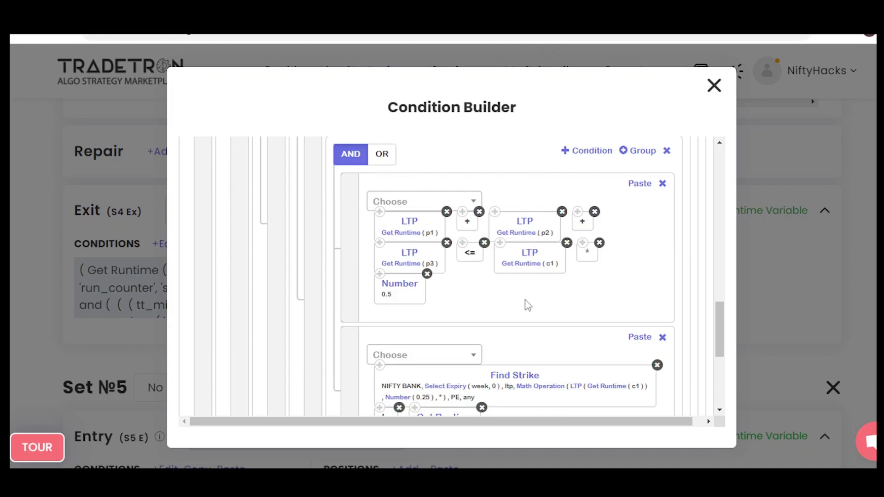
{"action": "scroll", "coordinate": [528, 305], "scroll_direction": "down", "scroll_amount": 2}
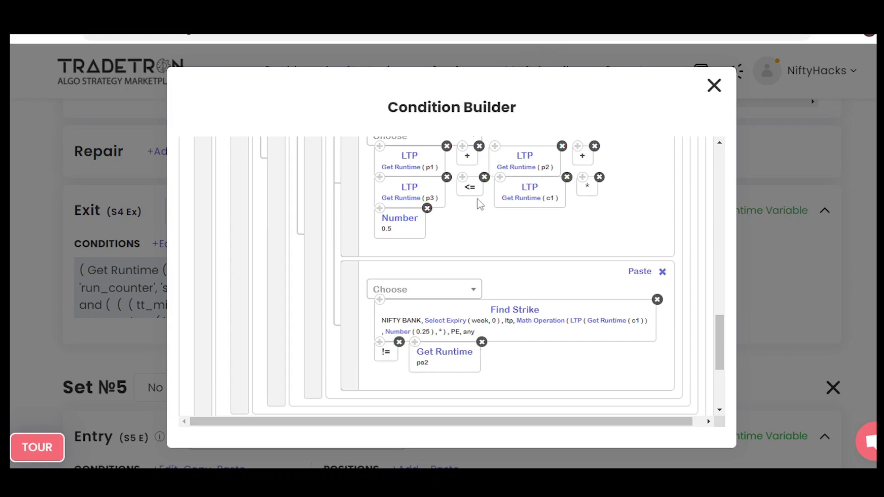
{"action": "scroll", "coordinate": [503, 249], "scroll_direction": "up", "scroll_amount": 2}
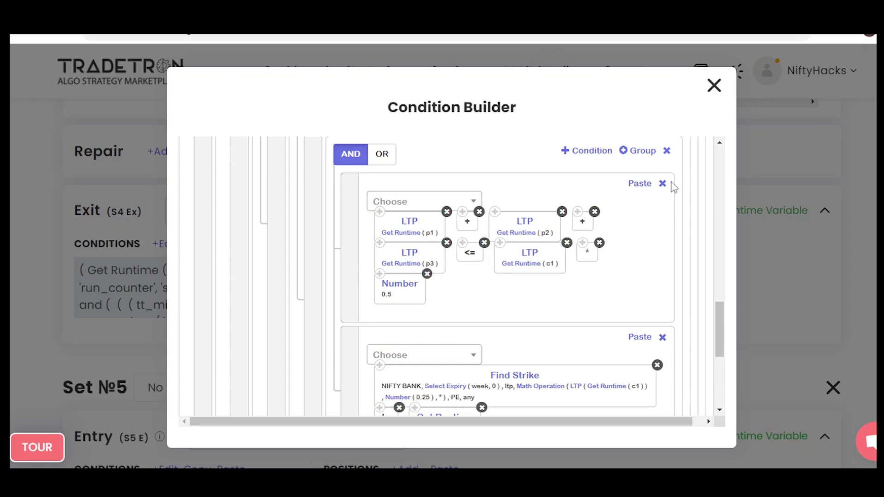
{"action": "left_click", "coordinate": [714, 86]}
- Open Set 5's exit conditions, review them from the s5 check through the Find Strike comparison, and close the builder
{"action": "scroll", "coordinate": [61, 317], "scroll_direction": "down", "scroll_amount": 7}
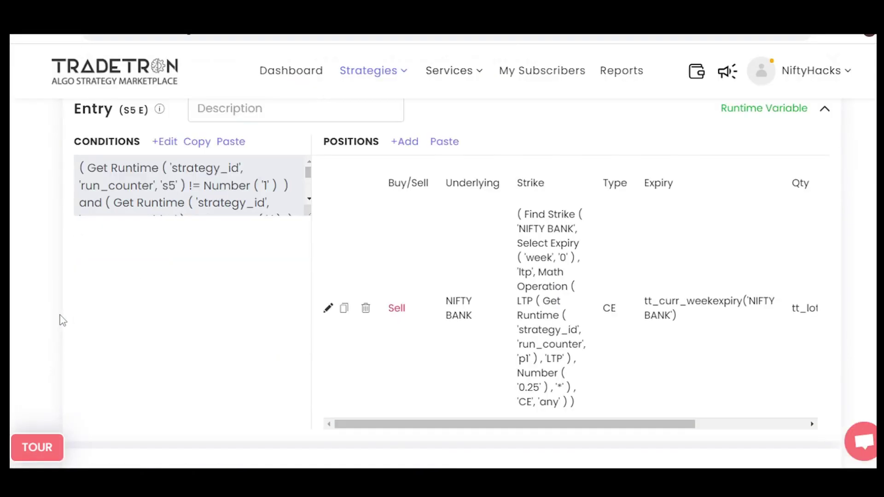
{"action": "scroll", "coordinate": [62, 320], "scroll_direction": "down", "scroll_amount": 6}
{"action": "left_click", "coordinate": [160, 304]}
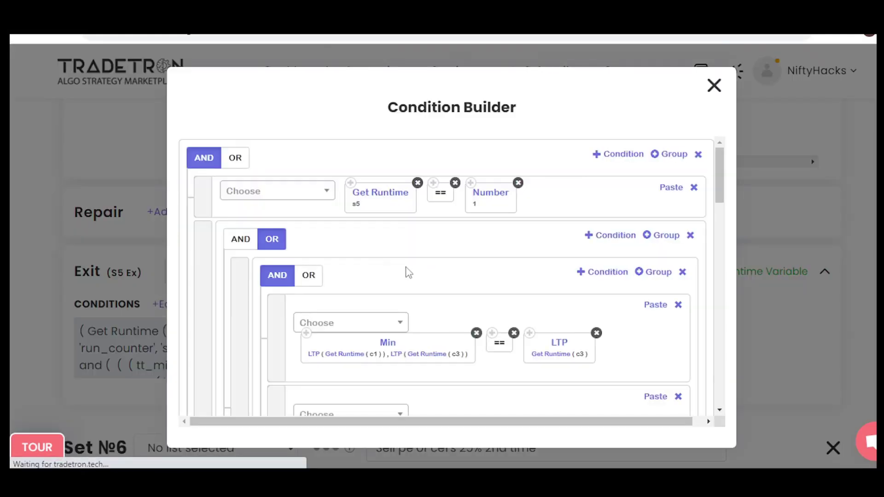
{"action": "scroll", "coordinate": [412, 274], "scroll_direction": "down", "scroll_amount": 3}
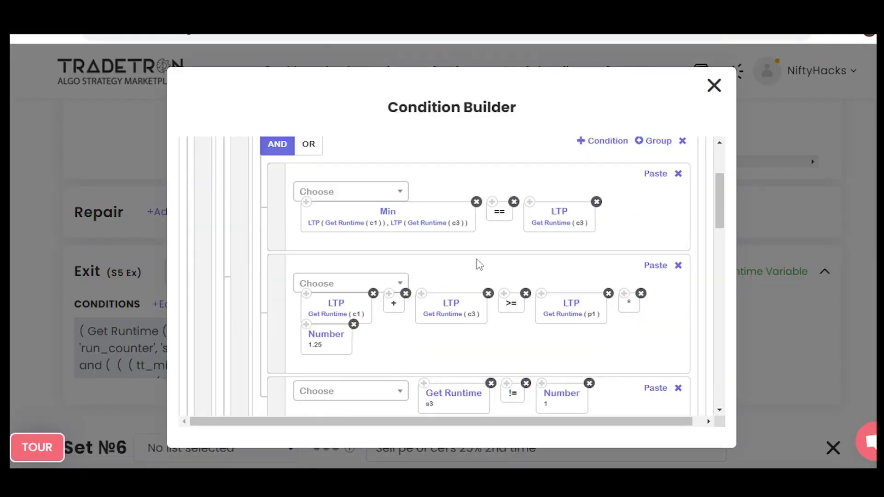
{"action": "scroll", "coordinate": [478, 263], "scroll_direction": "down", "scroll_amount": 8}
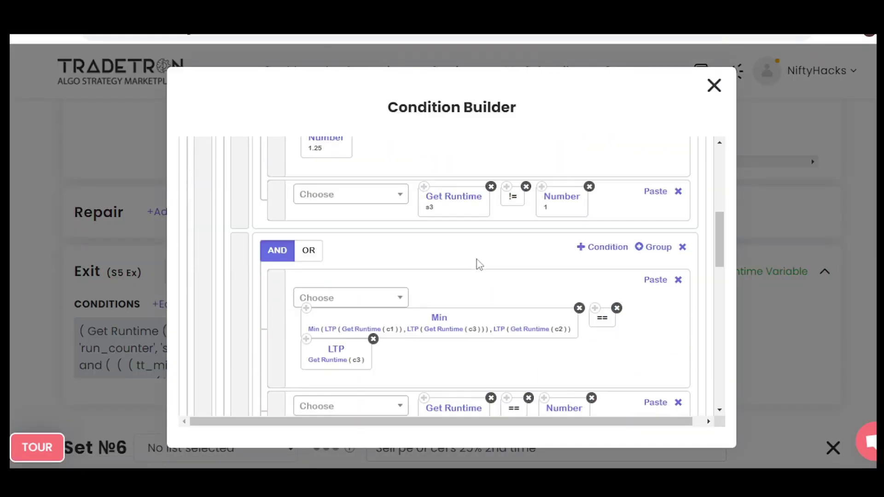
{"action": "scroll", "coordinate": [479, 263], "scroll_direction": "down", "scroll_amount": 5}
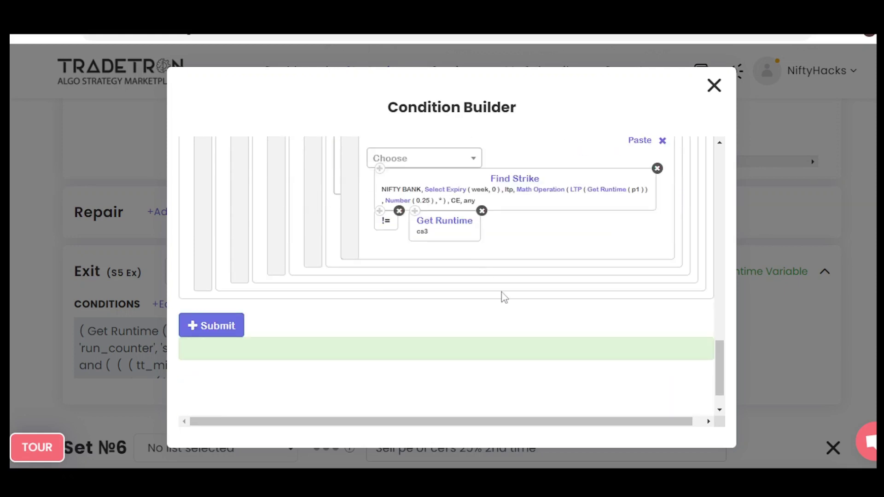
{"action": "scroll", "coordinate": [464, 266], "scroll_direction": "up", "scroll_amount": 10}
{"action": "scroll", "coordinate": [465, 266], "scroll_direction": "up", "scroll_amount": 2}
{"action": "left_click", "coordinate": [714, 85]}
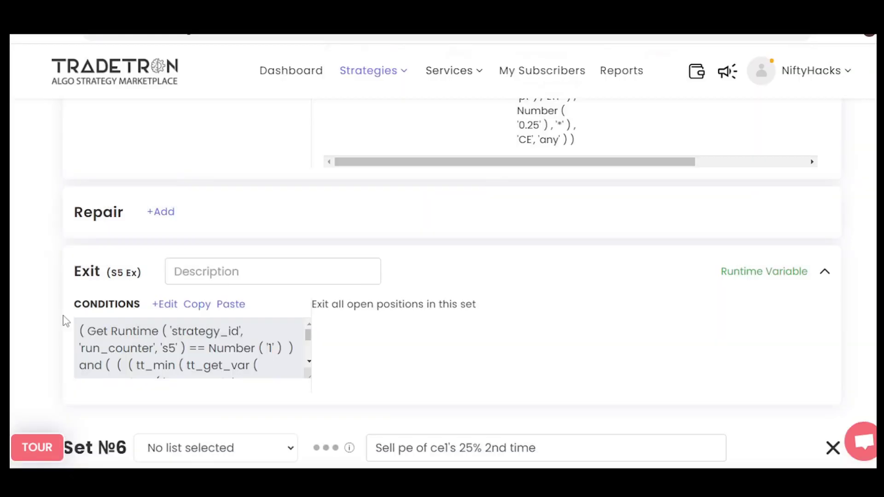
- Open Set 6's exit conditions, review the p1, p3 and c1 premium comparisons and the Find Strike check, and close the builder
{"action": "scroll", "coordinate": [63, 319], "scroll_direction": "down", "scroll_amount": 5}
{"action": "left_click", "coordinate": [172, 300]}
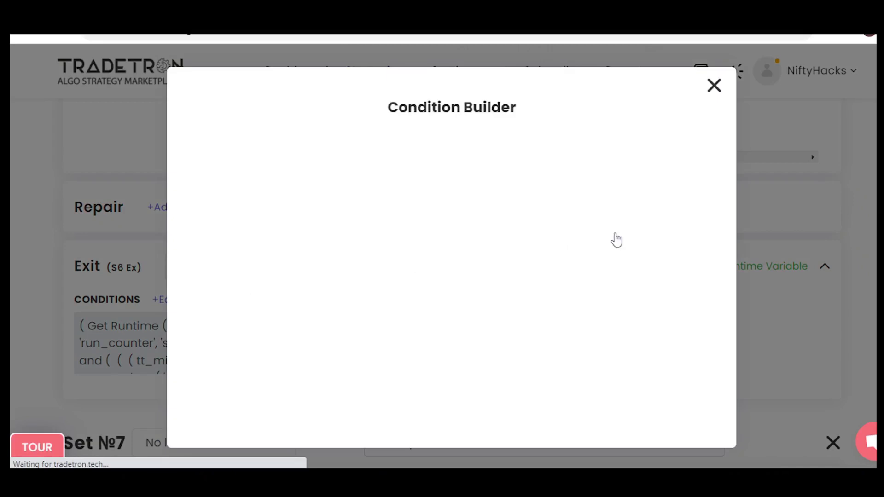
{"action": "scroll", "coordinate": [614, 239], "scroll_direction": "down", "scroll_amount": 4}
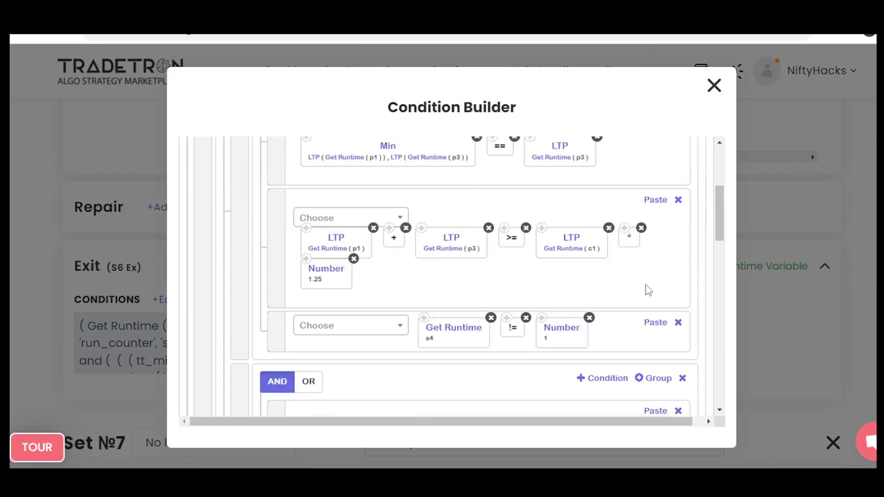
{"action": "scroll", "coordinate": [648, 290], "scroll_direction": "down", "scroll_amount": 10}
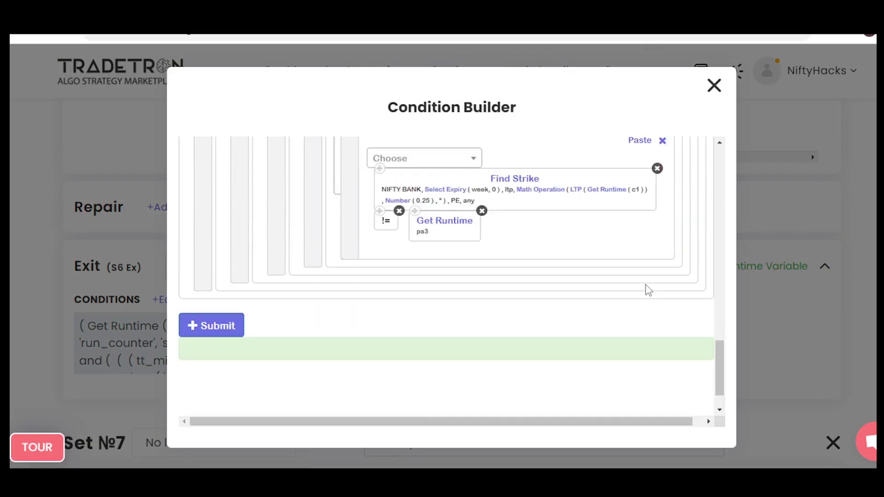
{"action": "left_click", "coordinate": [713, 85]}
- Open Set 6's entry conditions, examine the runtime flags and both s4 groups with the 0.5 premium comparisons, and close the builder
{"action": "scroll", "coordinate": [51, 274], "scroll_direction": "up", "scroll_amount": 5}
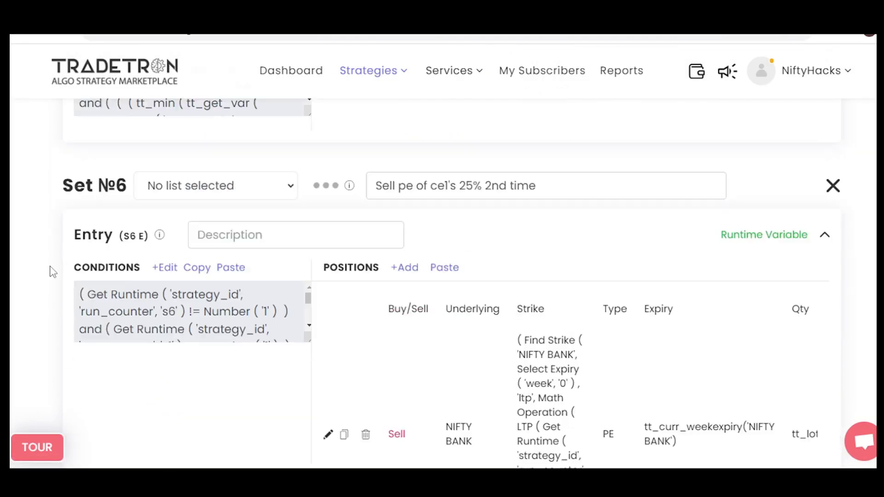
{"action": "left_click", "coordinate": [164, 268]}
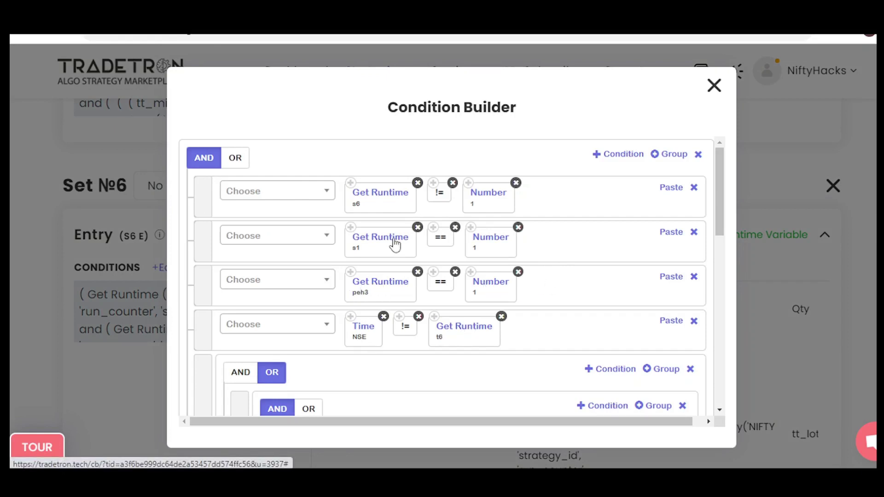
{"action": "scroll", "coordinate": [644, 241], "scroll_direction": "down", "scroll_amount": 5}
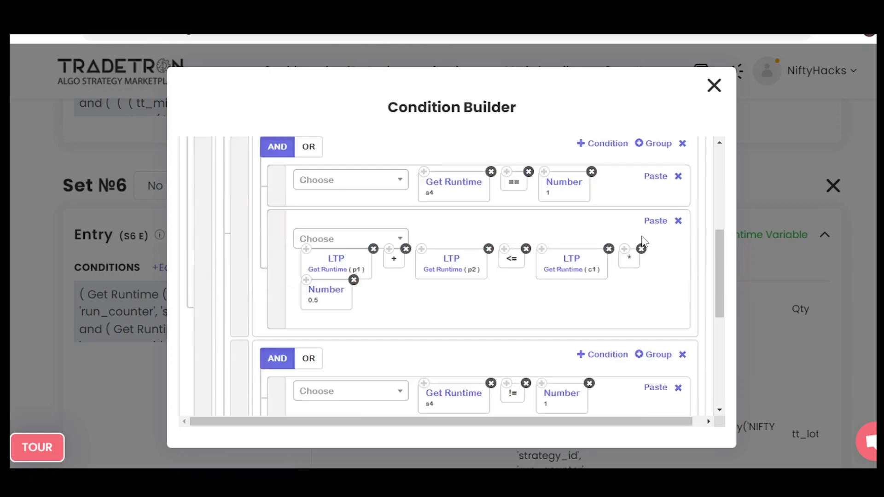
{"action": "scroll", "coordinate": [534, 267], "scroll_direction": "down", "scroll_amount": 3}
{"action": "scroll", "coordinate": [529, 312], "scroll_direction": "up", "scroll_amount": 6}
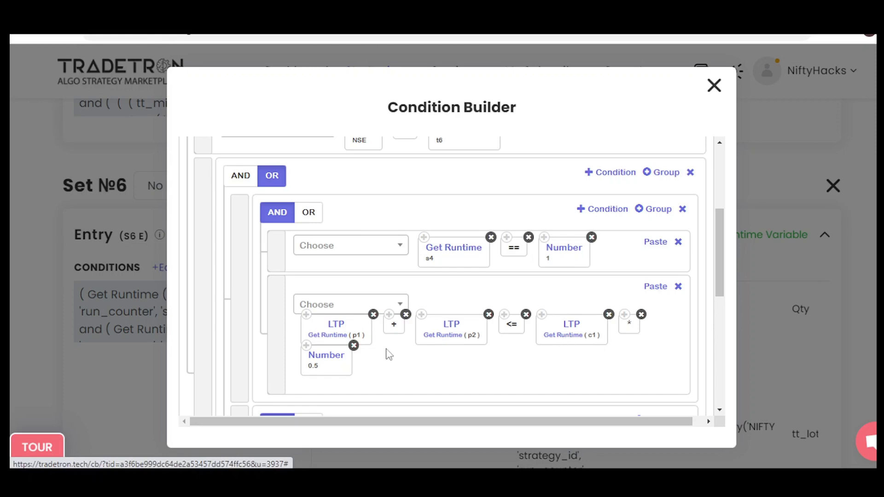
{"action": "scroll", "coordinate": [518, 344], "scroll_direction": "down", "scroll_amount": 2}
{"action": "scroll", "coordinate": [518, 344], "scroll_direction": "down", "scroll_amount": 4}
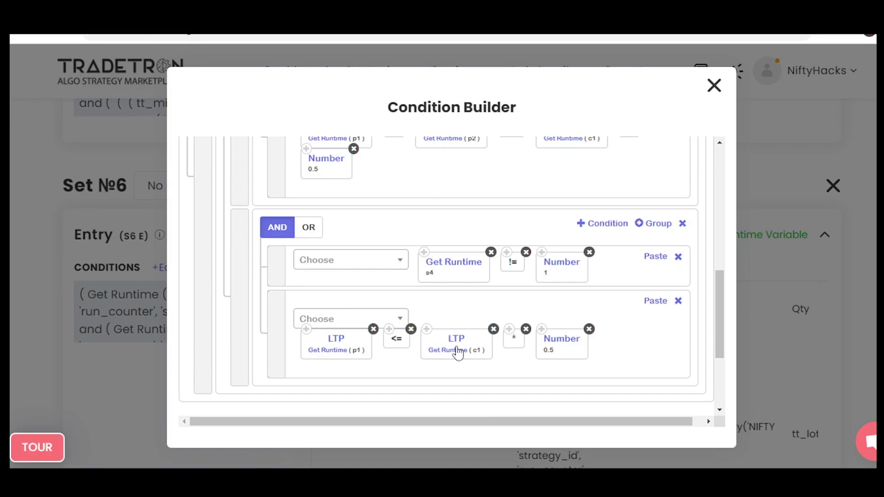
{"action": "scroll", "coordinate": [458, 354], "scroll_direction": "down", "scroll_amount": 2}
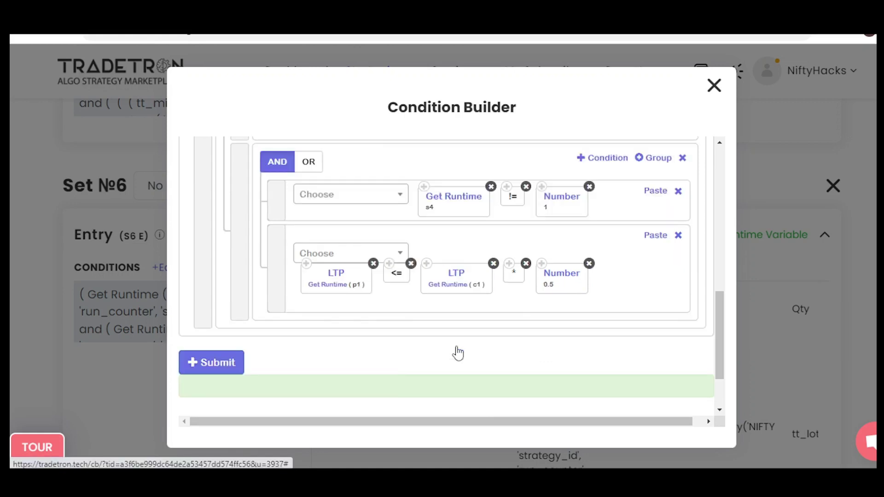
{"action": "scroll", "coordinate": [458, 354], "scroll_direction": "up", "scroll_amount": 14}
{"action": "scroll", "coordinate": [453, 351], "scroll_direction": "down", "scroll_amount": 12}
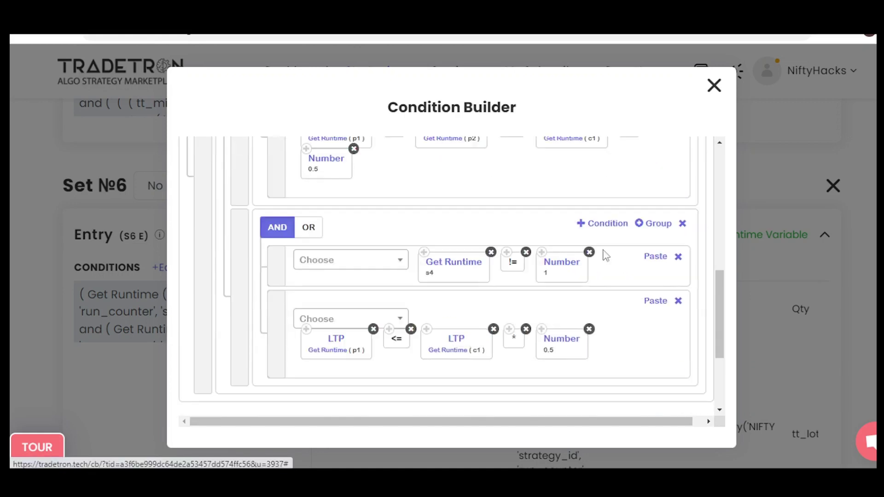
{"action": "left_click", "coordinate": [713, 86]}
- Return to Set 1 of the strategy and open its exit conditions in the condition builder
{"action": "scroll", "coordinate": [99, 376], "scroll_direction": "down", "scroll_amount": 7}
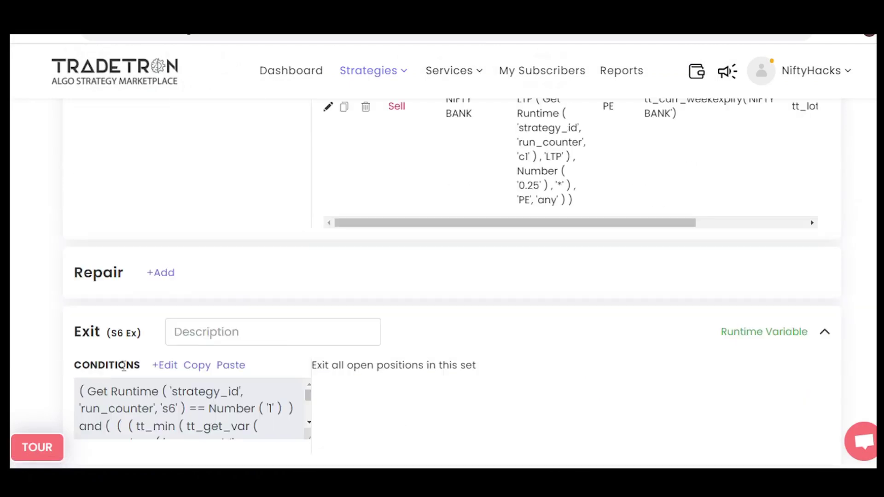
{"action": "scroll", "coordinate": [260, 328], "scroll_direction": "up", "scroll_amount": 15}
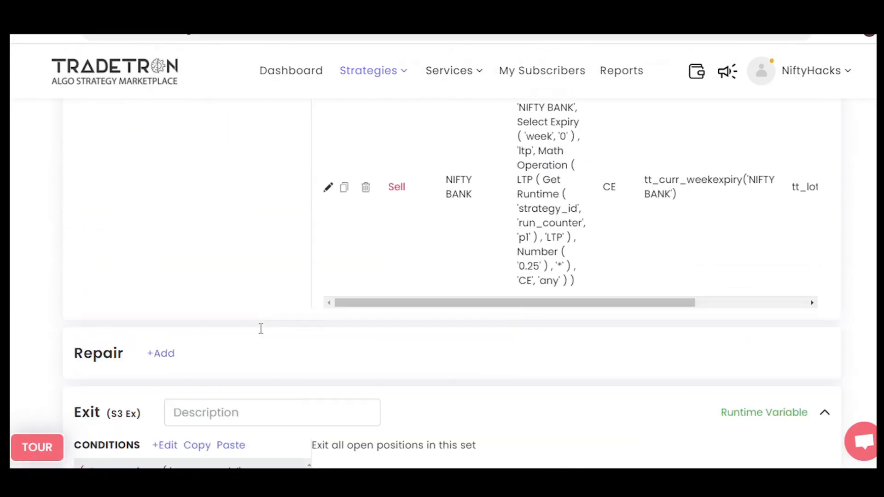
{"action": "scroll", "coordinate": [260, 327], "scroll_direction": "up", "scroll_amount": 12}
{"action": "scroll", "coordinate": [261, 329], "scroll_direction": "down", "scroll_amount": 8}
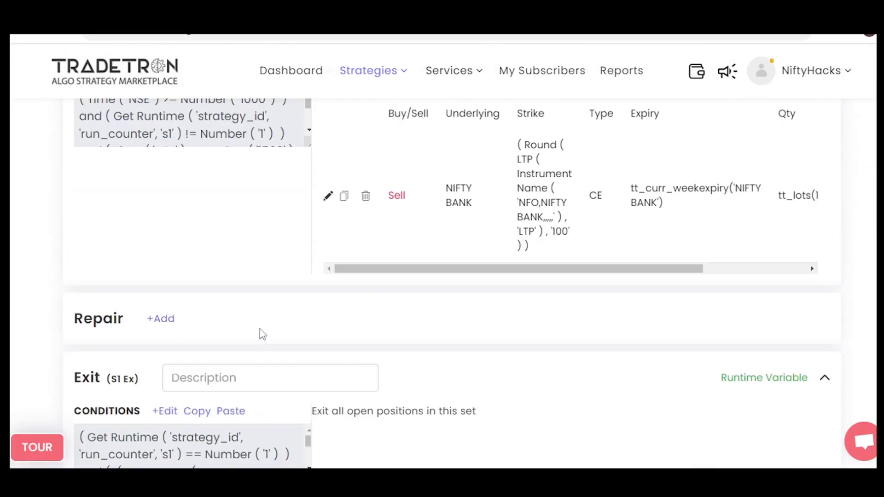
{"action": "scroll", "coordinate": [262, 334], "scroll_direction": "down", "scroll_amount": 3}
{"action": "left_click", "coordinate": [163, 280]}
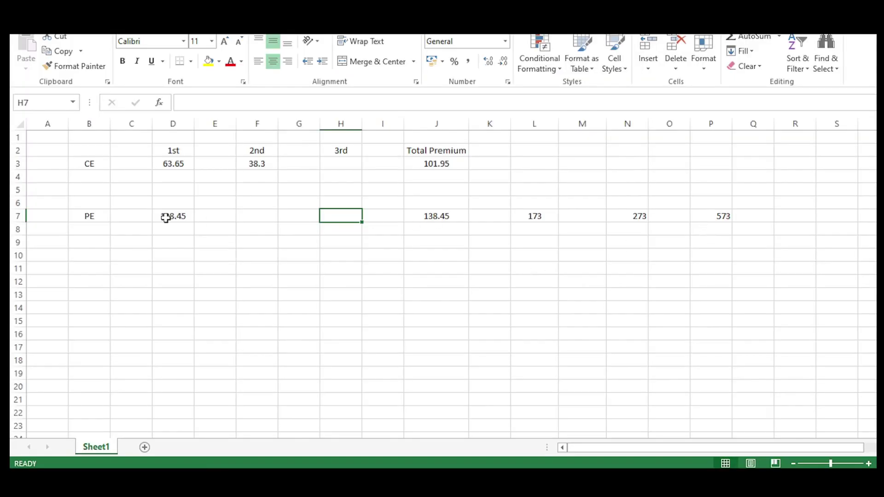
- Switch to the Excel premium sheet and inspect the PE row's first premium in D7 and the value in P7
{"action": "left_click", "coordinate": [166, 217]}
{"action": "left_click", "coordinate": [723, 216]}
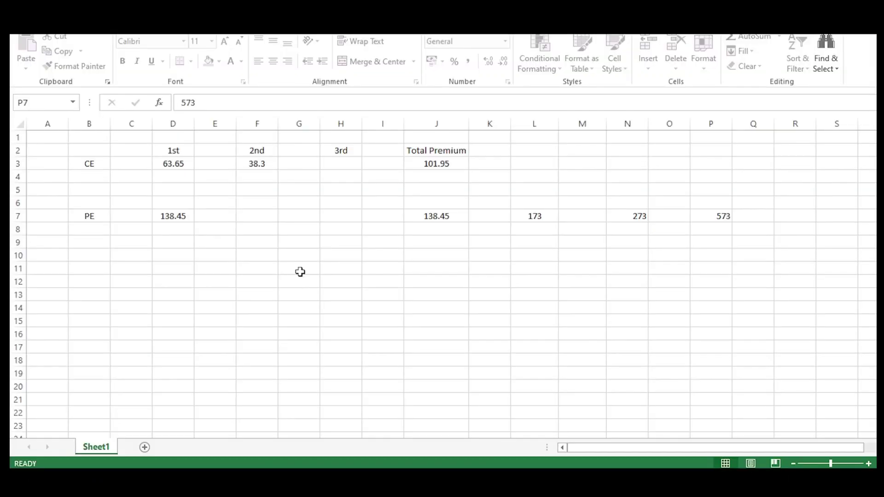
{"action": "left_click", "coordinate": [184, 219]}
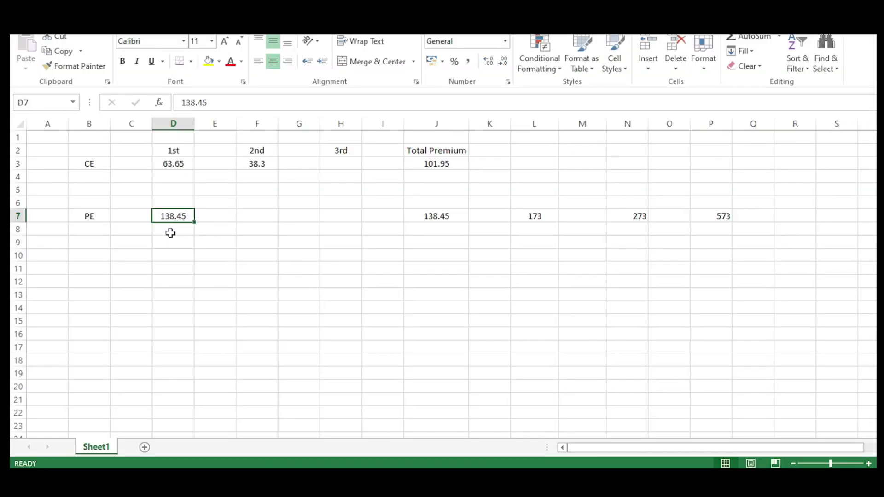
- Enter 45000 in cell D9 below the PE row's first premium and compare it with D7
{"action": "left_click", "coordinate": [170, 236]}
{"action": "type", "text": "45000"}
{"action": "key", "text": "Return"}
{"action": "key", "text": "Return"}
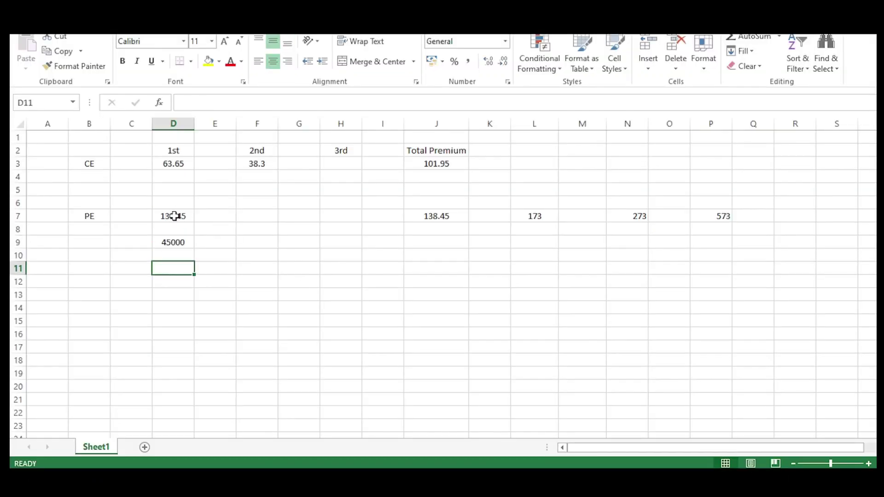
{"action": "left_click", "coordinate": [174, 217]}
{"action": "left_click", "coordinate": [170, 243]}
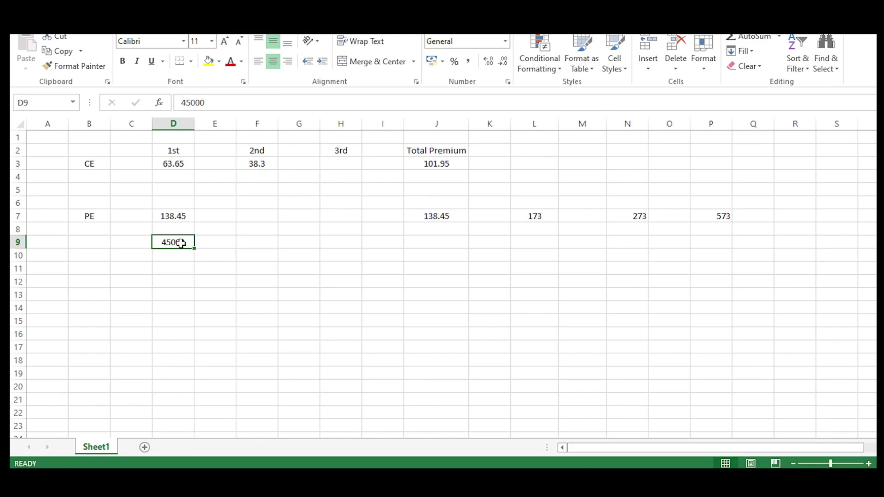
- Subtract 270 from the D9 value in cell D12 with the formula =D9-270 and compare it with D9
{"action": "left_click", "coordinate": [175, 281]}
{"action": "left_click", "coordinate": [174, 242]}
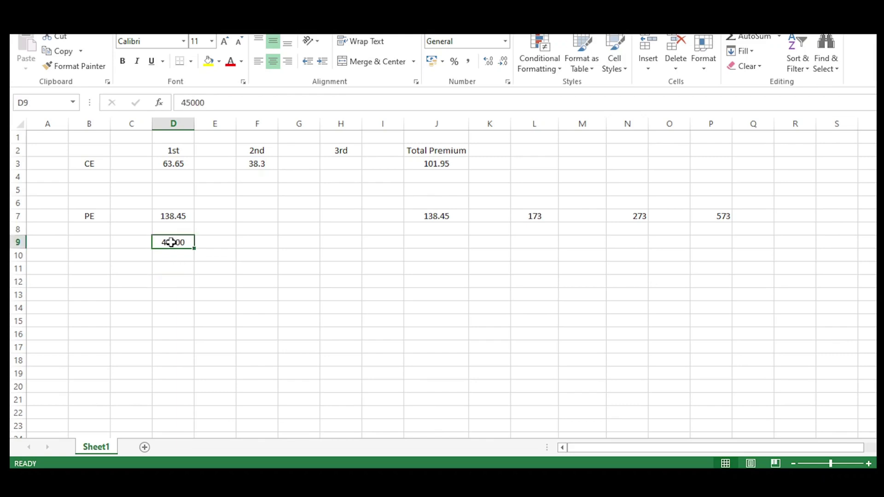
{"action": "left_click", "coordinate": [170, 282]}
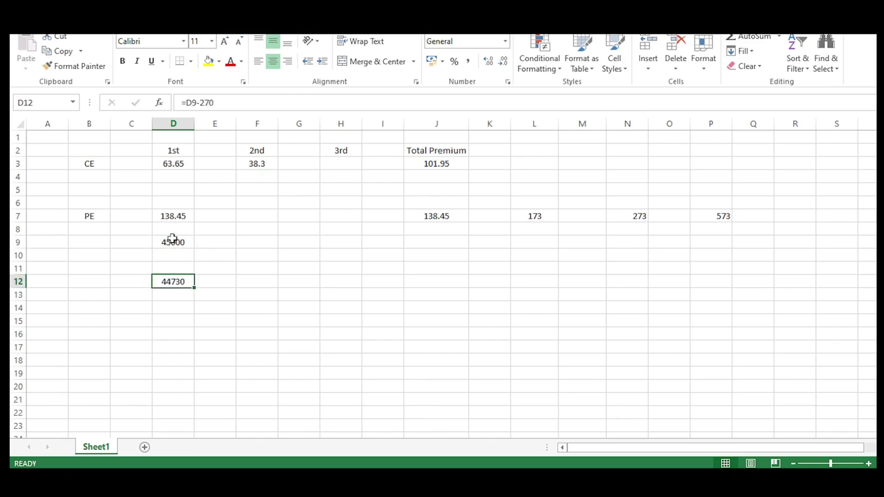
{"action": "left_click", "coordinate": [170, 241]}
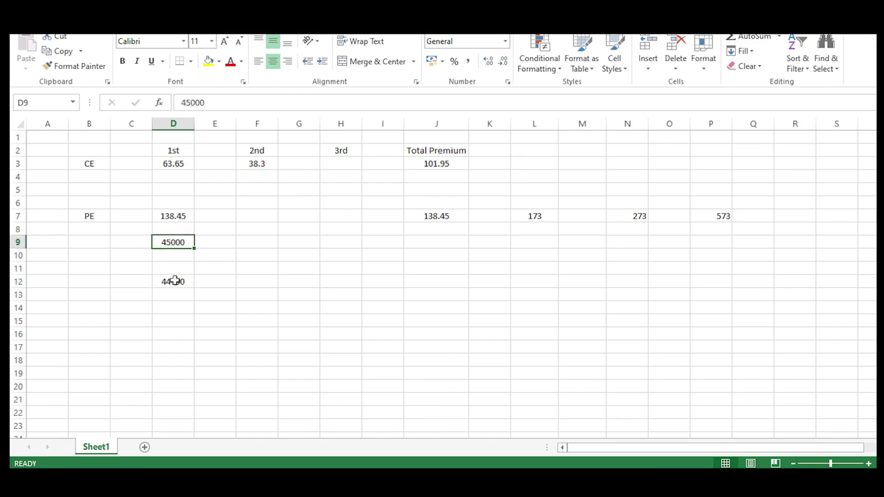
{"action": "left_click", "coordinate": [173, 282]}
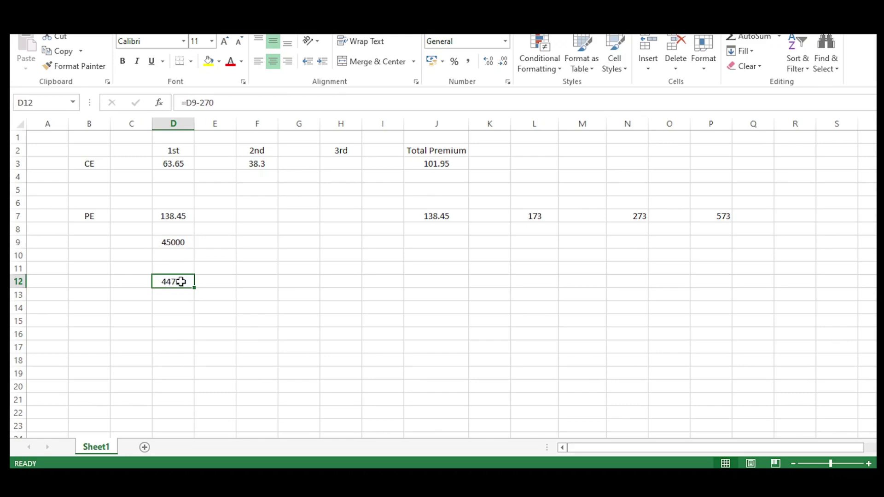
- Circle D12 in red ink with a downward arrow, strike through the PE premium in D7, and circle the PE label
{"action": "mouse_move", "coordinate": [179, 265]}
{"action": "left_mouse_down"}
{"action": "mouse_move", "coordinate": [183, 294]}
{"action": "mouse_move", "coordinate": [175, 265]}
{"action": "left_mouse_up"}
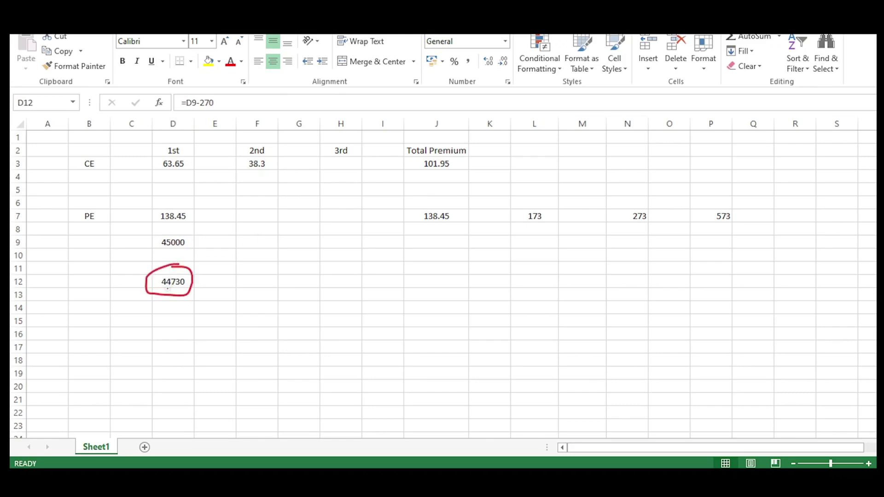
{"action": "left_click_drag", "start_coordinate": [147, 312], "coordinate": [164, 304]}
{"action": "left_click_drag", "start_coordinate": [177, 215], "coordinate": [160, 231]}
{"action": "mouse_move", "coordinate": [135, 220]}
{"action": "left_mouse_down"}
{"action": "mouse_move", "coordinate": [139, 229]}
{"action": "mouse_move", "coordinate": [167, 215]}
{"action": "left_mouse_up"}
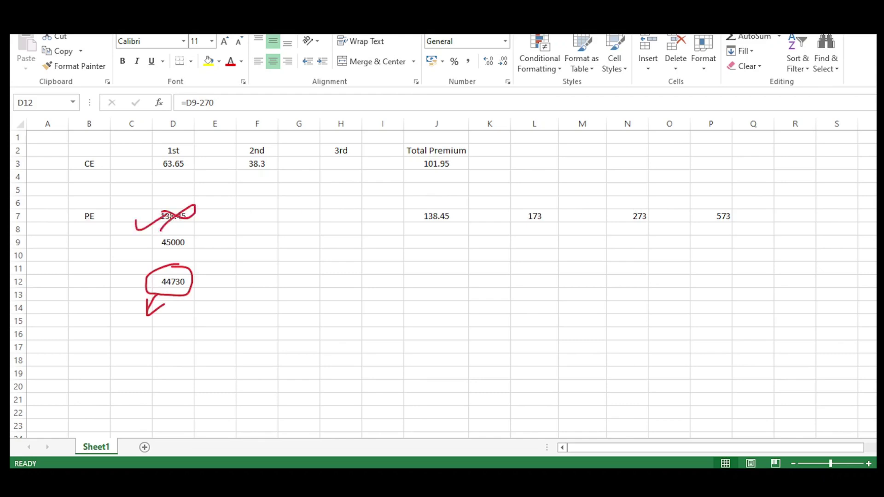
{"action": "left_click_drag", "start_coordinate": [79, 202], "coordinate": [83, 200]}
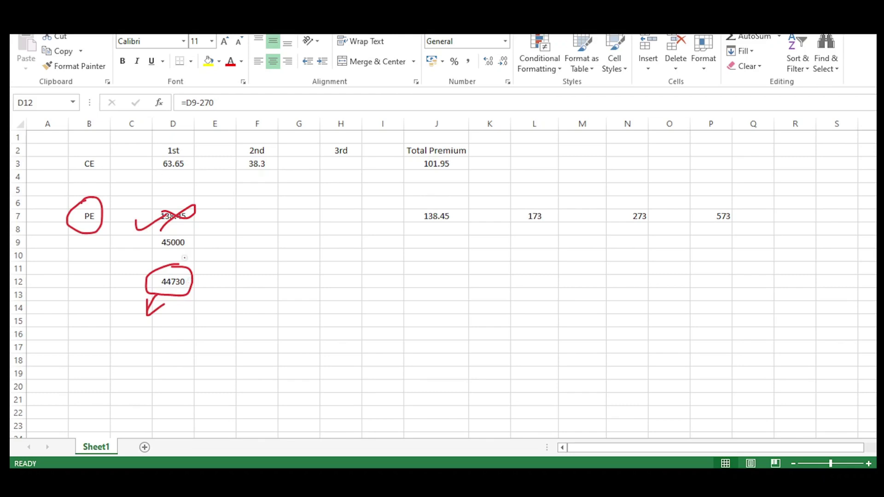
- Circle the 45000 in D9 in red ink, draw an arrow up from it, and handwrite an underlined note beside the arrowhead
{"action": "mouse_move", "coordinate": [159, 237]}
{"action": "left_mouse_down"}
{"action": "mouse_move", "coordinate": [195, 244]}
{"action": "mouse_move", "coordinate": [191, 230]}
{"action": "mouse_move", "coordinate": [278, 191]}
{"action": "mouse_move", "coordinate": [261, 201]}
{"action": "left_mouse_up"}
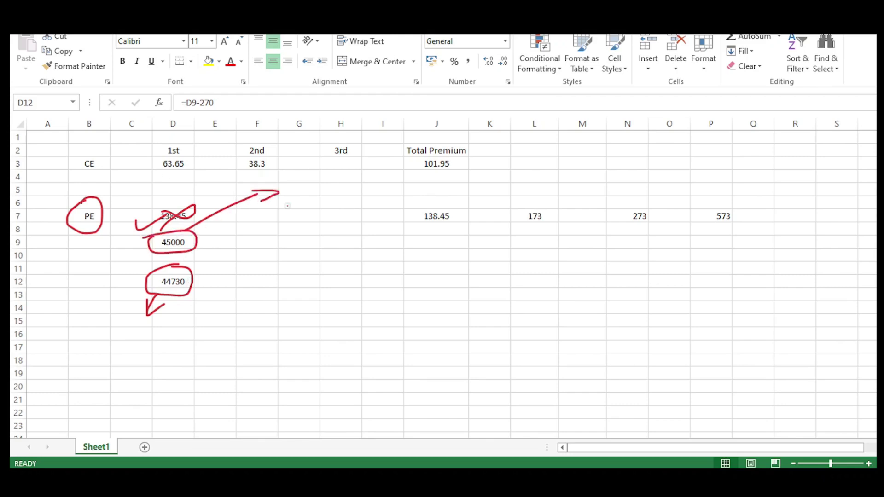
{"action": "left_click_drag", "start_coordinate": [301, 181], "coordinate": [315, 189]}
{"action": "left_click_drag", "start_coordinate": [311, 180], "coordinate": [315, 197]}
{"action": "mouse_move", "coordinate": [363, 180]}
{"action": "left_mouse_down"}
{"action": "mouse_move", "coordinate": [374, 197]}
{"action": "mouse_move", "coordinate": [389, 198]}
{"action": "left_mouse_up"}
{"action": "mouse_move", "coordinate": [406, 179]}
{"action": "left_mouse_down"}
{"action": "mouse_move", "coordinate": [442, 174]}
{"action": "mouse_move", "coordinate": [440, 199]}
{"action": "left_mouse_up"}
{"action": "left_click_drag", "start_coordinate": [426, 188], "coordinate": [445, 186]}
{"action": "mouse_move", "coordinate": [456, 182]}
{"action": "left_mouse_down"}
{"action": "mouse_move", "coordinate": [452, 190]}
{"action": "mouse_move", "coordinate": [458, 176]}
{"action": "left_mouse_up"}
{"action": "left_click_drag", "start_coordinate": [304, 234], "coordinate": [468, 233]}
- Circle the first CE premium in D3 in red ink, draw an arrow toward the handwritten note, and mark the premium
{"action": "mouse_move", "coordinate": [182, 146]}
{"action": "left_mouse_down"}
{"action": "mouse_move", "coordinate": [184, 175]}
{"action": "mouse_move", "coordinate": [177, 139]}
{"action": "left_mouse_up"}
{"action": "left_click_drag", "start_coordinate": [211, 170], "coordinate": [289, 191]}
{"action": "left_click_drag", "start_coordinate": [260, 184], "coordinate": [290, 193]}
{"action": "left_click_drag", "start_coordinate": [99, 151], "coordinate": [148, 165]}
{"action": "mouse_move", "coordinate": [167, 148]}
{"action": "left_mouse_down"}
{"action": "mouse_move", "coordinate": [138, 171]}
{"action": "mouse_move", "coordinate": [208, 169]}
{"action": "left_mouse_up"}
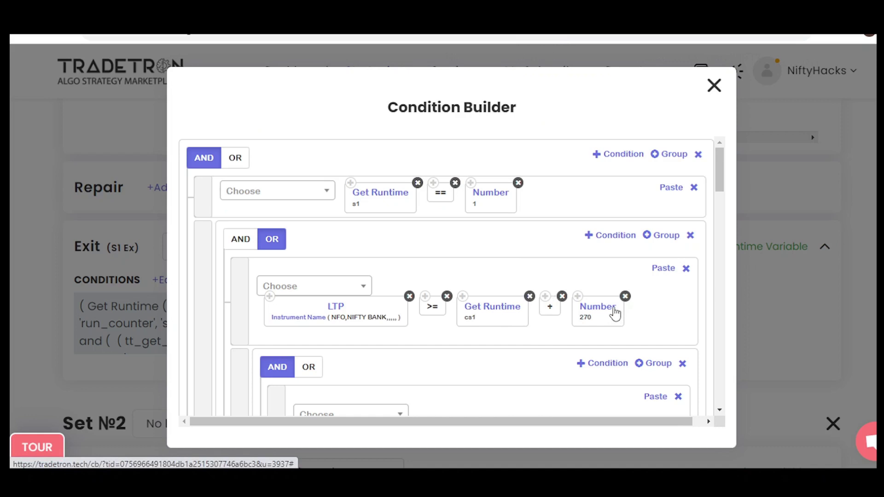
- Switch to Tradetron and review Set 1's c1 and c3 exit group against p1 times 1.25, checking Excel's first CE premium in D3
{"action": "scroll", "coordinate": [615, 314], "scroll_direction": "down", "scroll_amount": 4}
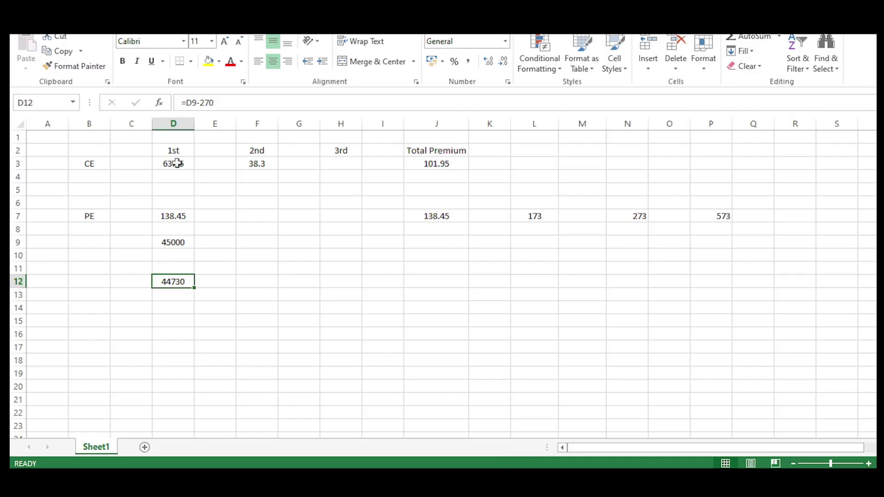
{"action": "left_click", "coordinate": [176, 163]}
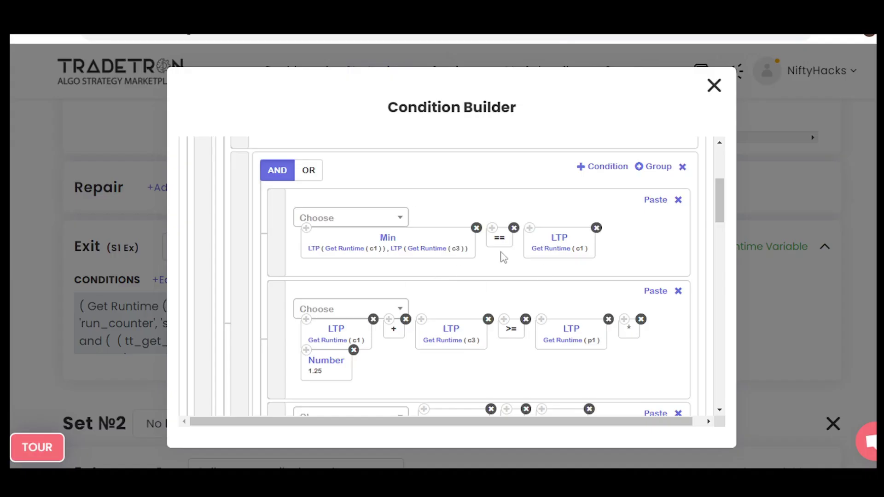
{"action": "scroll", "coordinate": [599, 289], "scroll_direction": "down", "scroll_amount": 2}
{"action": "scroll", "coordinate": [599, 289], "scroll_direction": "down", "scroll_amount": 2}
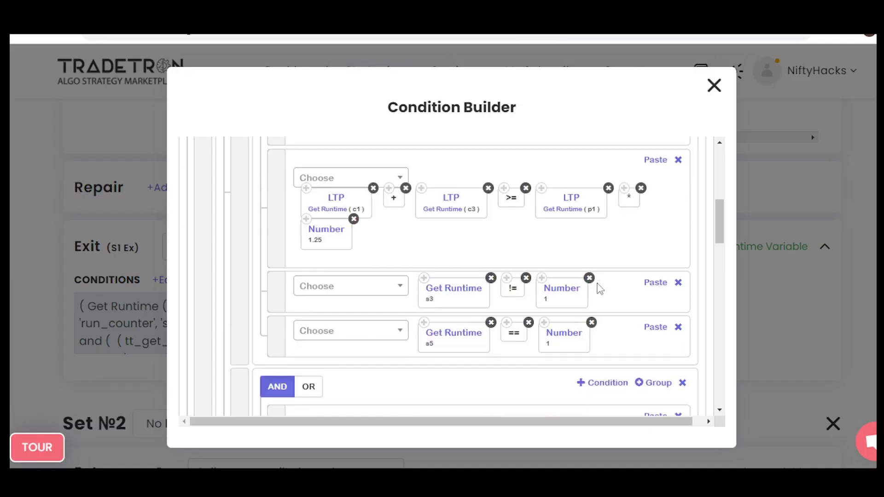
{"action": "scroll", "coordinate": [597, 288], "scroll_direction": "up", "scroll_amount": 6}
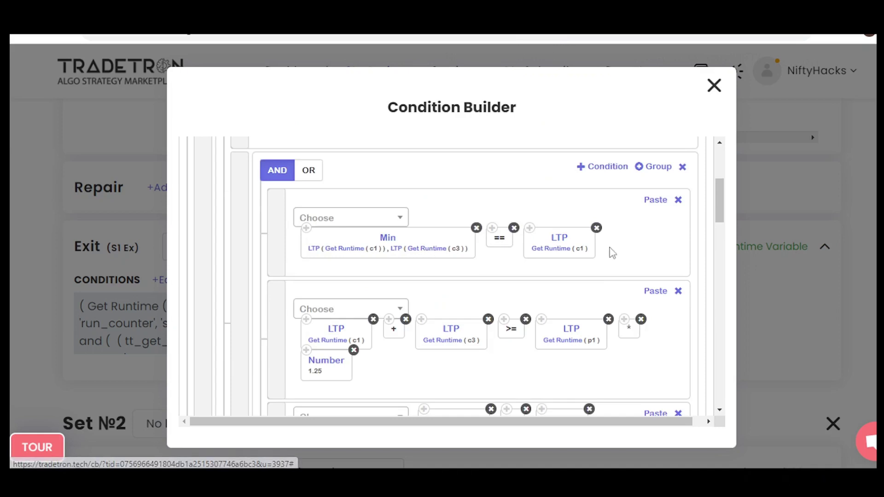
{"action": "scroll", "coordinate": [591, 258], "scroll_direction": "down", "scroll_amount": 2}
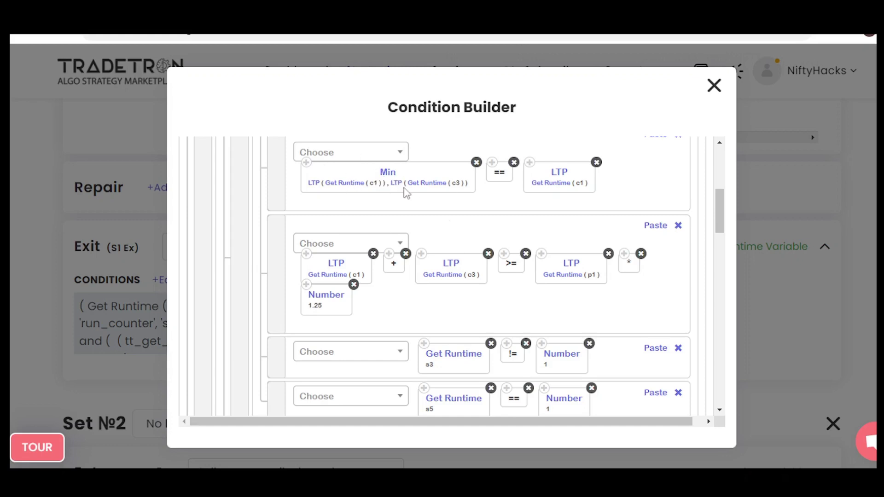
{"action": "scroll", "coordinate": [405, 191], "scroll_direction": "down", "scroll_amount": 1}
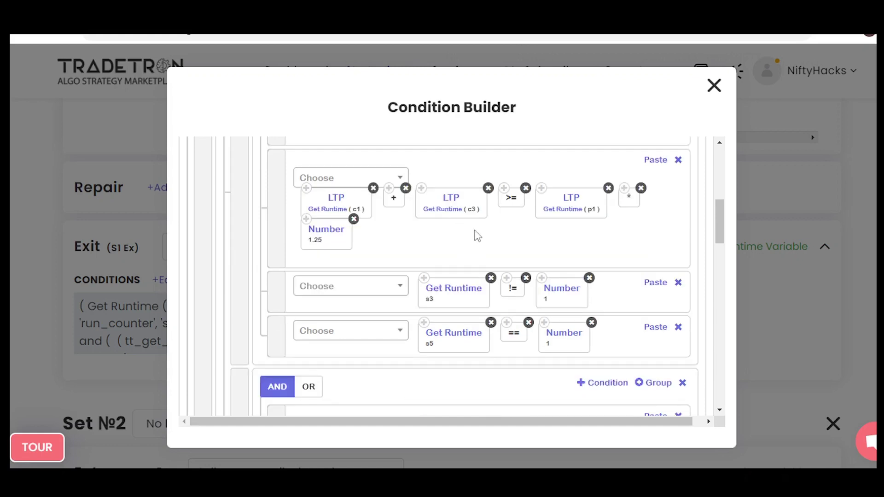
- Examine Set 1's exit group comparing the c1 and c2 premiums with p1 times 1.25
{"action": "scroll", "coordinate": [507, 252], "scroll_direction": "down", "scroll_amount": 3}
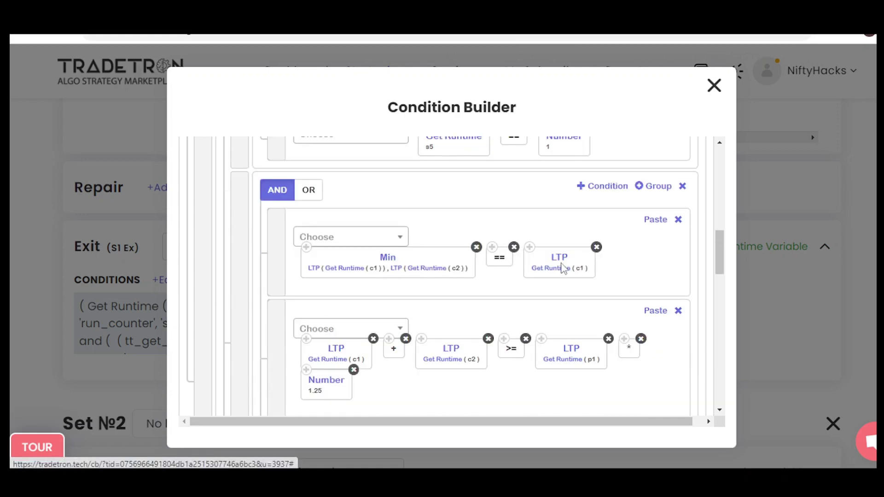
{"action": "scroll", "coordinate": [471, 297], "scroll_direction": "down", "scroll_amount": 1}
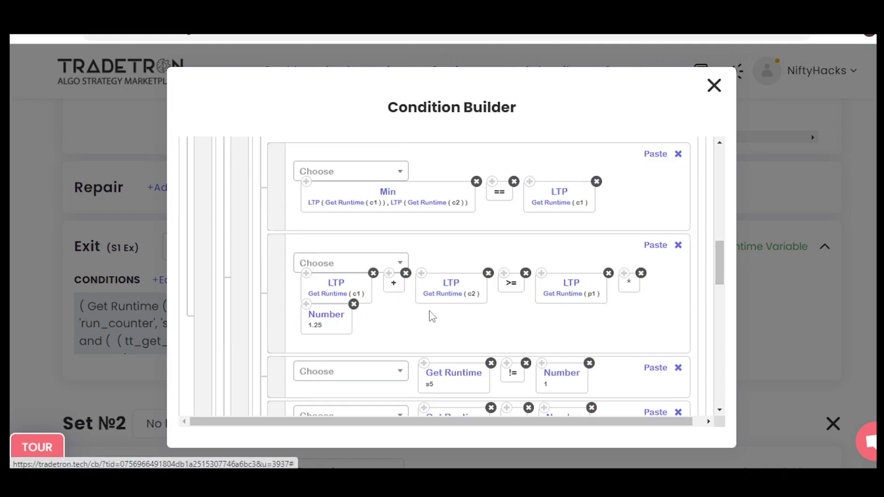
{"action": "scroll", "coordinate": [441, 313], "scroll_direction": "down", "scroll_amount": 1}
- Examine the s3 and s5 exit group comparing c1, c2 and c3 with p1 times 1.25 and 0.5, and close the builder
{"action": "scroll", "coordinate": [447, 316], "scroll_direction": "down", "scroll_amount": 4}
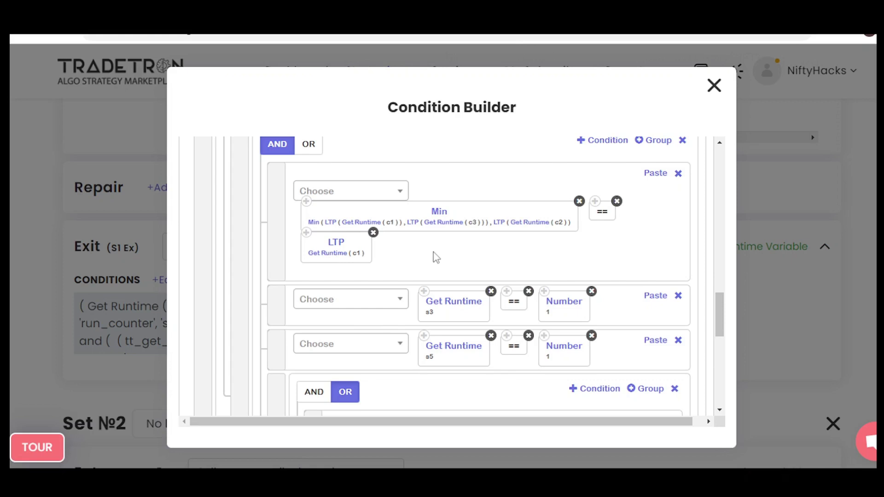
{"action": "scroll", "coordinate": [435, 258], "scroll_direction": "down", "scroll_amount": 2}
{"action": "scroll", "coordinate": [435, 257], "scroll_direction": "down", "scroll_amount": 4}
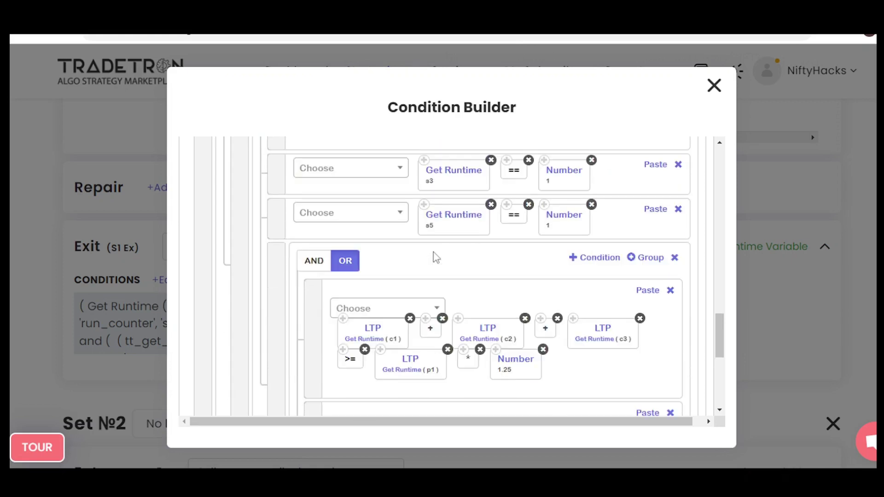
{"action": "scroll", "coordinate": [429, 247], "scroll_direction": "up", "scroll_amount": 2}
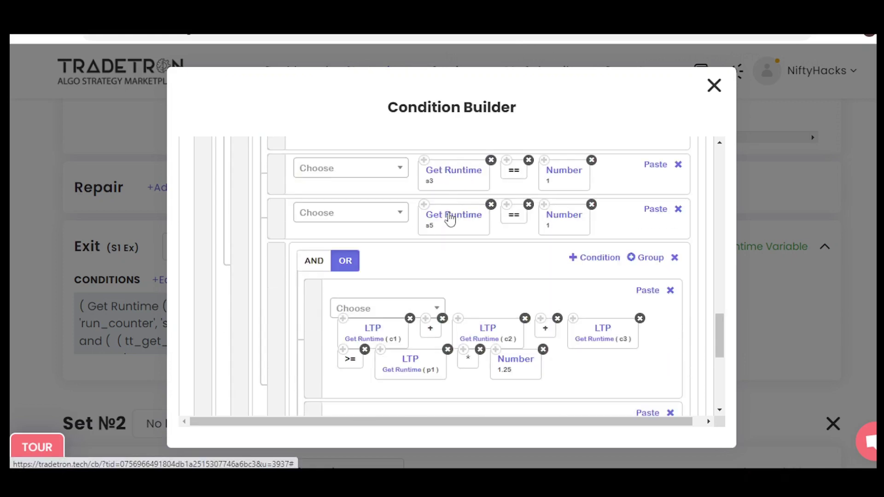
{"action": "scroll", "coordinate": [450, 220], "scroll_direction": "down", "scroll_amount": 3}
{"action": "scroll", "coordinate": [450, 219], "scroll_direction": "up", "scroll_amount": 1}
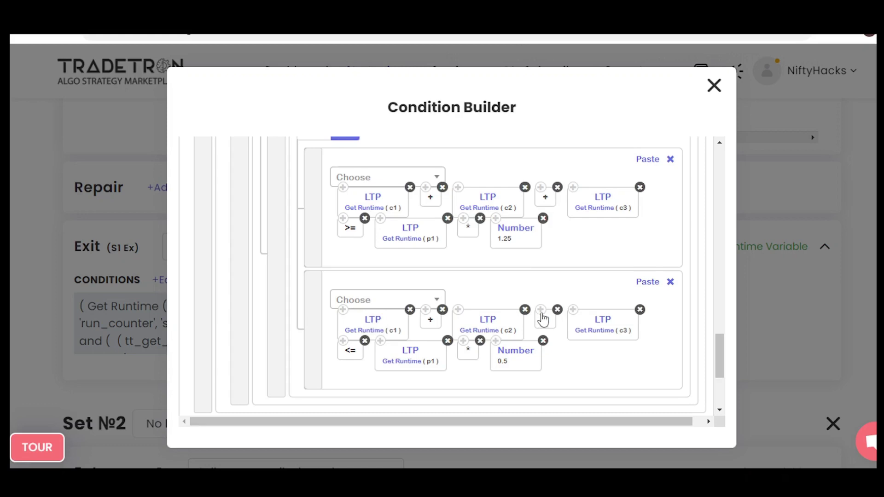
{"action": "scroll", "coordinate": [565, 252], "scroll_direction": "up", "scroll_amount": 5}
{"action": "left_click", "coordinate": [714, 85]}
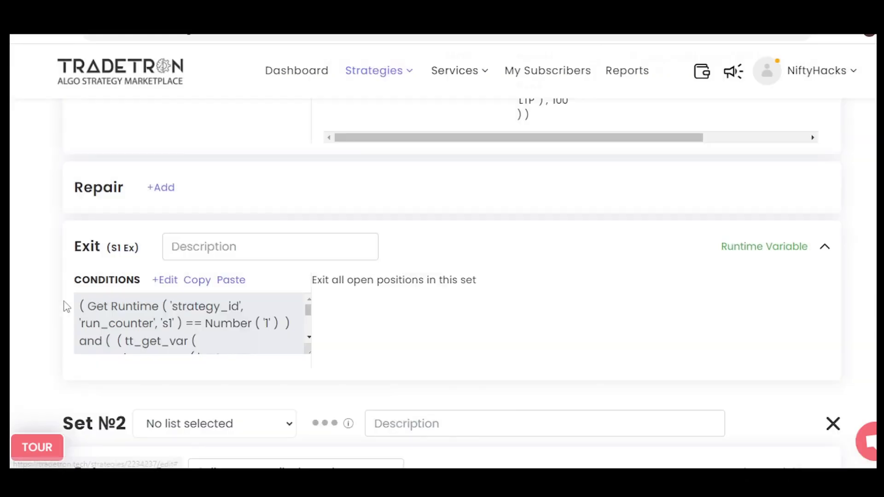
- Open Set 2's exit conditions and examine the s2 flag and the Nifty Bank price check against ps1 minus 230
{"action": "scroll", "coordinate": [44, 308], "scroll_direction": "down", "scroll_amount": 15}
{"action": "left_click", "coordinate": [165, 254]}
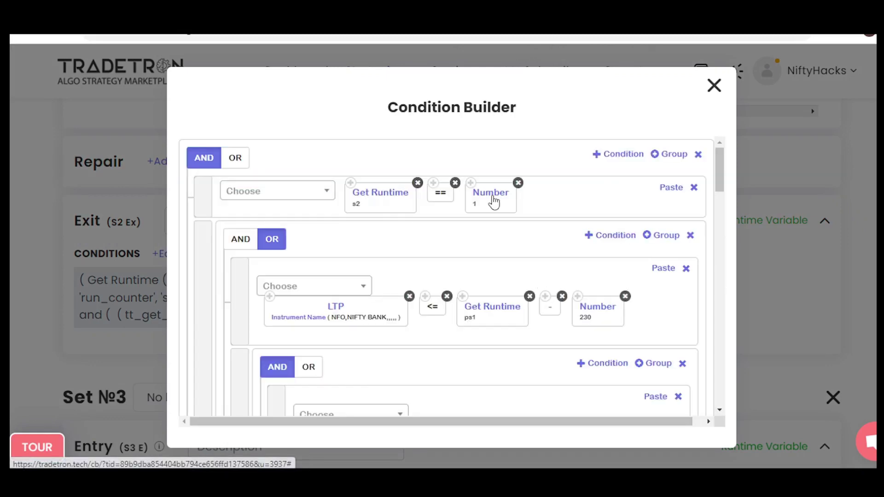
{"action": "scroll", "coordinate": [467, 276], "scroll_direction": "down", "scroll_amount": 3}
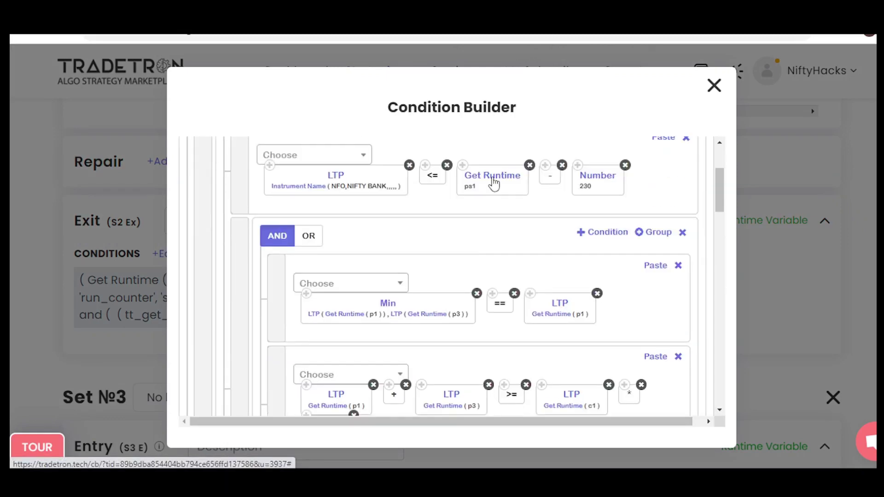
{"action": "scroll", "coordinate": [493, 183], "scroll_direction": "up", "scroll_amount": 3}
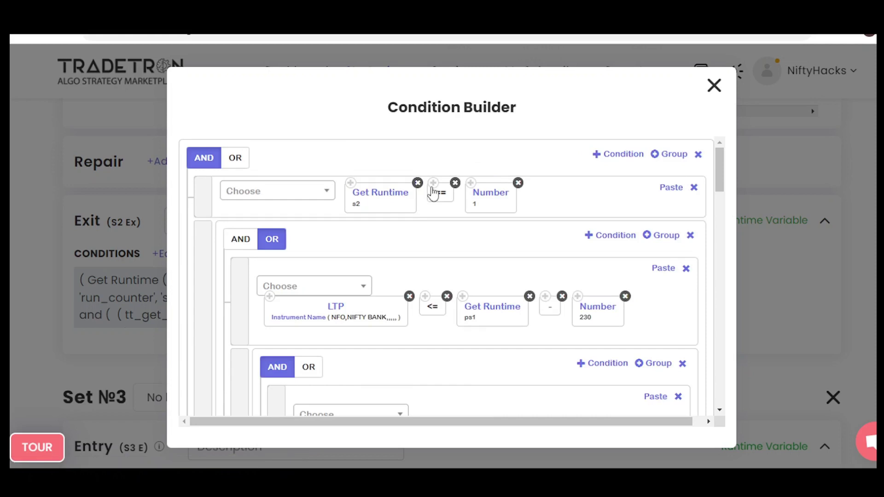
{"action": "scroll", "coordinate": [433, 192], "scroll_direction": "down", "scroll_amount": 2}
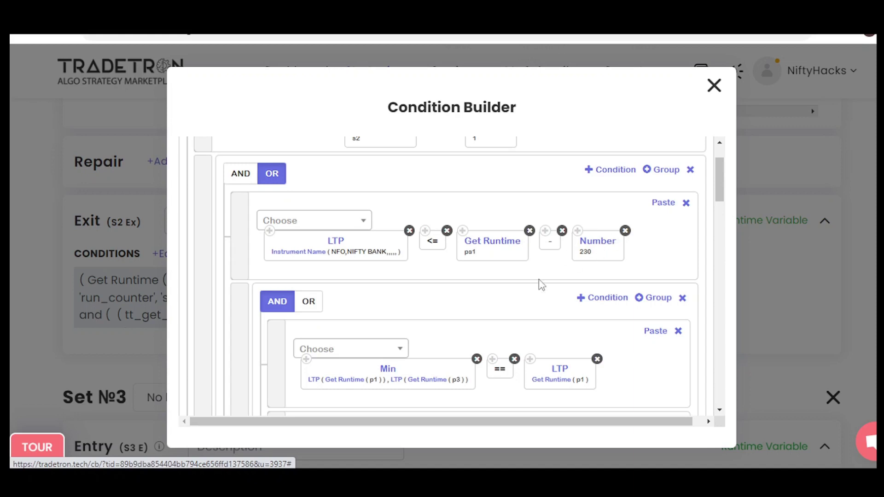
- Review Set 2's p1/p3 and p1/p2 exit groups against c1 times 1.25 with their runtime flags, and close the builder
{"action": "scroll", "coordinate": [444, 287], "scroll_direction": "down", "scroll_amount": 3}
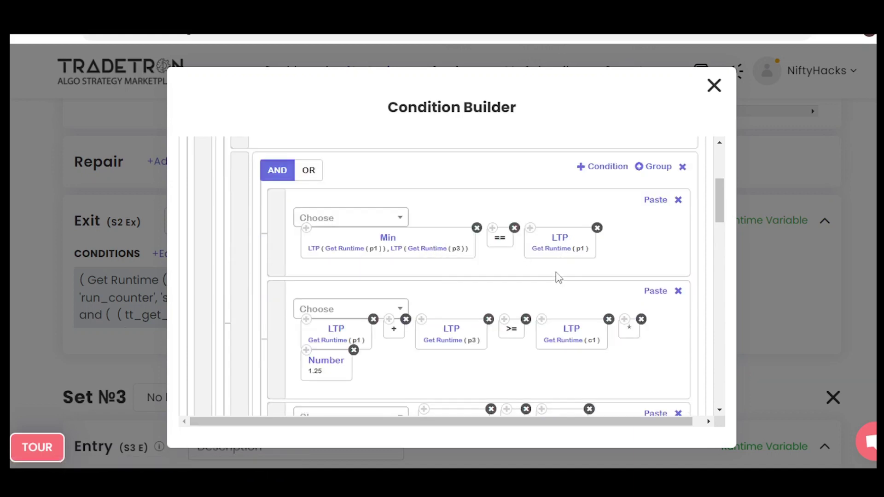
{"action": "scroll", "coordinate": [559, 276], "scroll_direction": "down", "scroll_amount": 2}
{"action": "scroll", "coordinate": [435, 274], "scroll_direction": "up", "scroll_amount": 2}
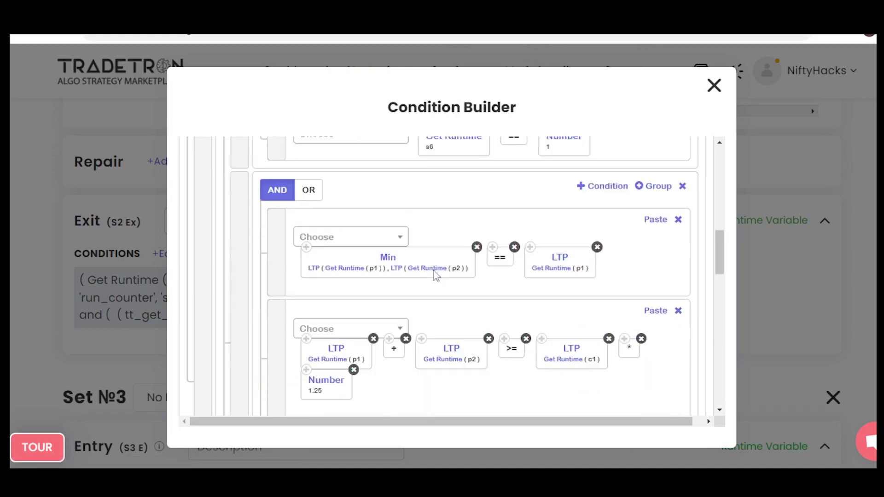
{"action": "scroll", "coordinate": [435, 275], "scroll_direction": "down", "scroll_amount": 15}
{"action": "scroll", "coordinate": [436, 275], "scroll_direction": "up", "scroll_amount": 8}
{"action": "scroll", "coordinate": [435, 275], "scroll_direction": "up", "scroll_amount": 5}
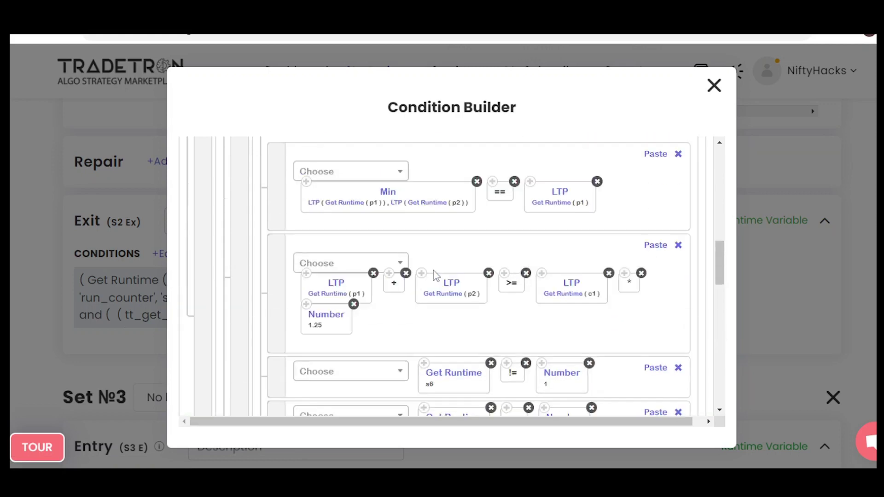
{"action": "scroll", "coordinate": [436, 275], "scroll_direction": "down", "scroll_amount": 5}
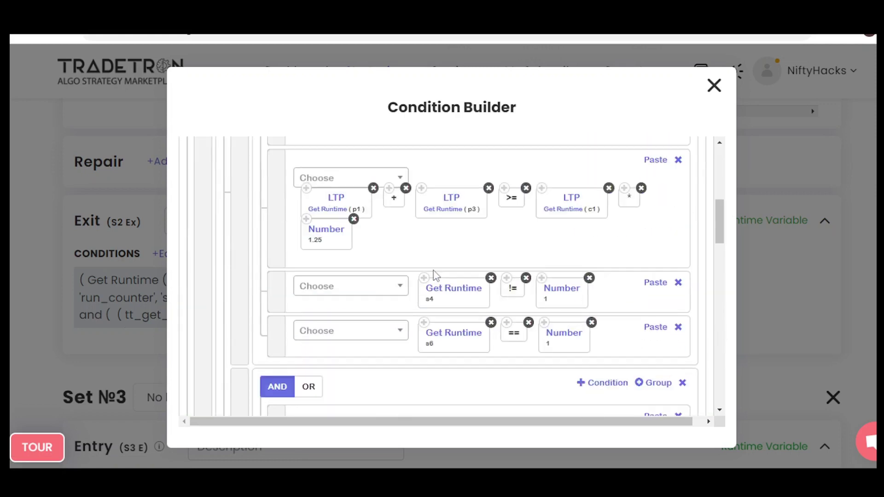
{"action": "left_click", "coordinate": [714, 86]}
{"action": "scroll", "coordinate": [160, 239], "scroll_direction": "up", "scroll_amount": 7}
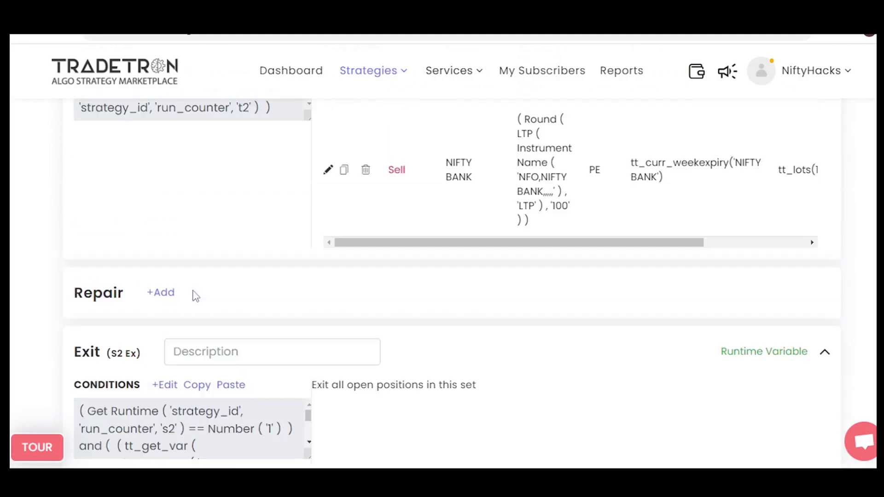
{"action": "scroll", "coordinate": [184, 299], "scroll_direction": "down", "scroll_amount": 4}
{"action": "scroll", "coordinate": [213, 329], "scroll_direction": "down", "scroll_amount": 2}
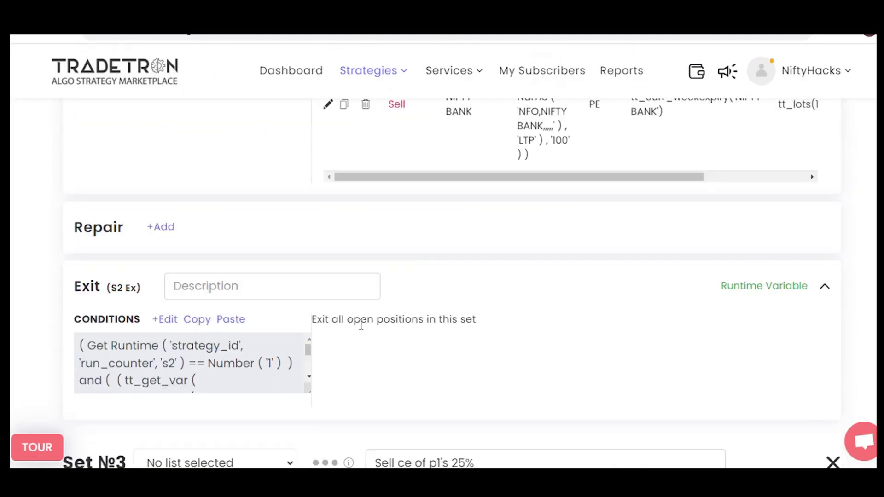
{"action": "scroll", "coordinate": [361, 325], "scroll_direction": "up", "scroll_amount": 2}
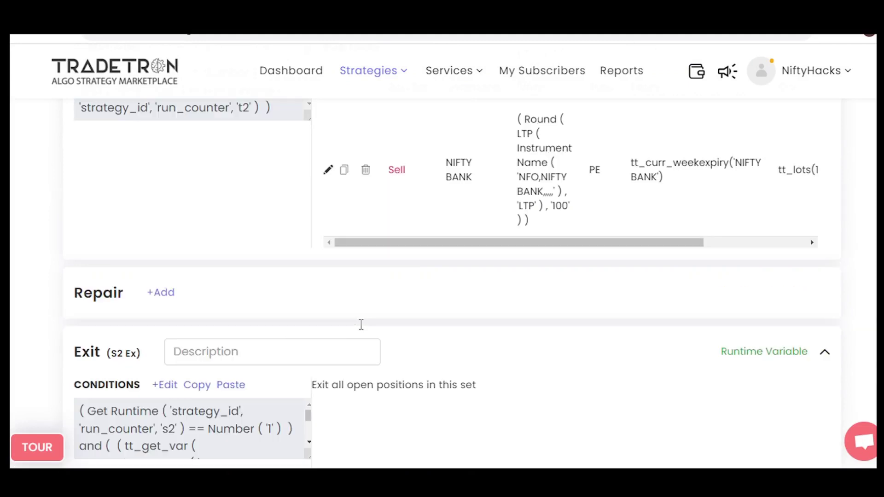
- Examine the Universal Exit's 1515 time, Max Profit versus Max Loss and ATM-SPOT CE/PE below 15 conditions, and close the builder
{"action": "scroll", "coordinate": [203, 329], "scroll_direction": "up", "scroll_amount": 4}
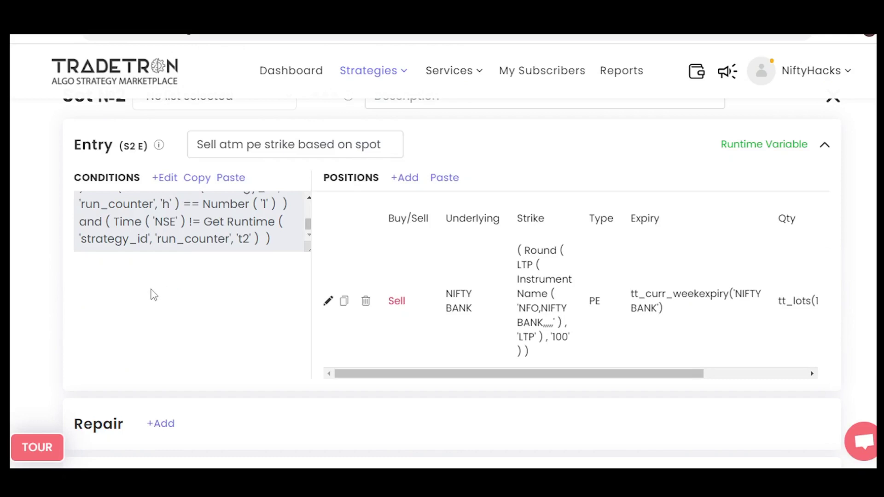
{"action": "scroll", "coordinate": [154, 294], "scroll_direction": "down", "scroll_amount": 20}
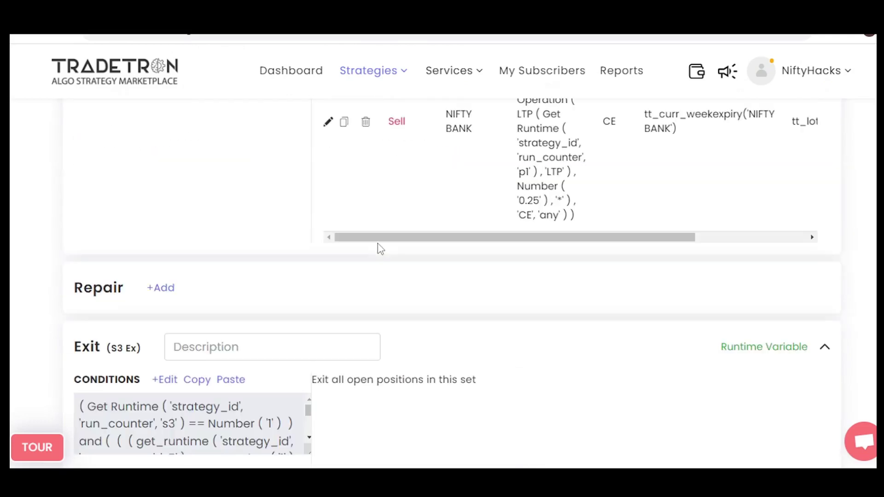
{"action": "scroll", "coordinate": [377, 280], "scroll_direction": "down", "scroll_amount": 15}
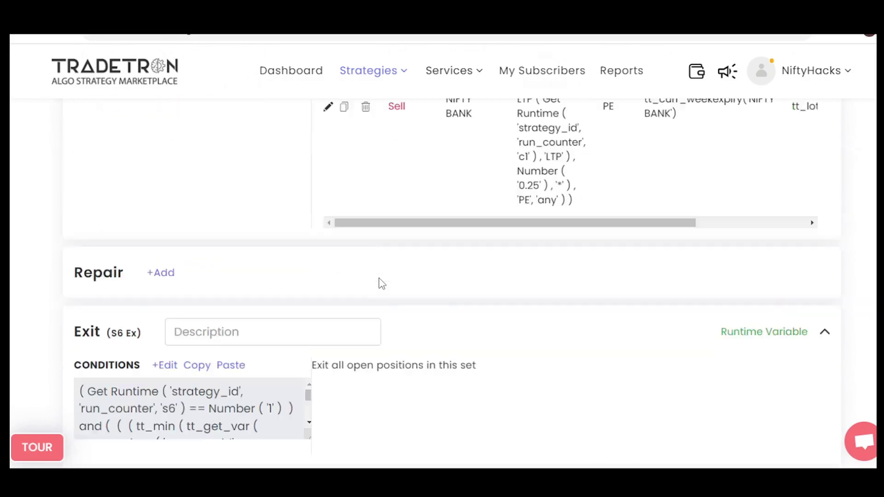
{"action": "scroll", "coordinate": [253, 286], "scroll_direction": "down", "scroll_amount": 15}
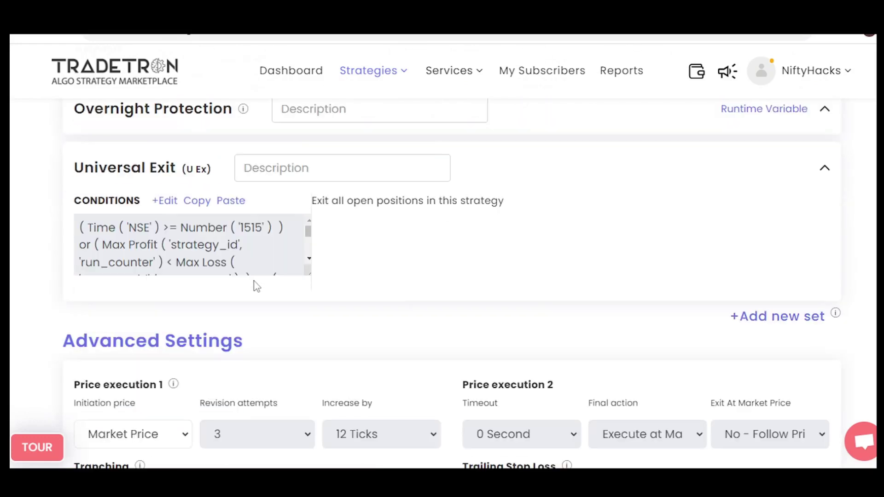
{"action": "left_click", "coordinate": [167, 203]}
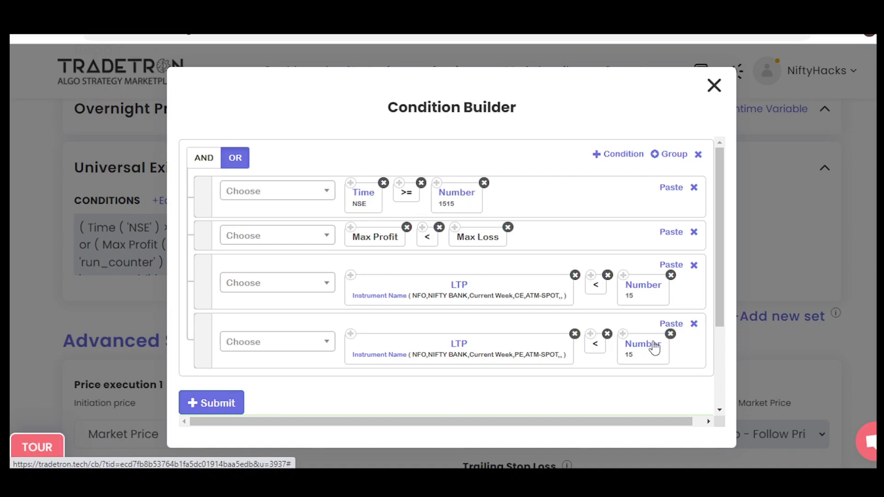
{"action": "left_click", "coordinate": [716, 85]}
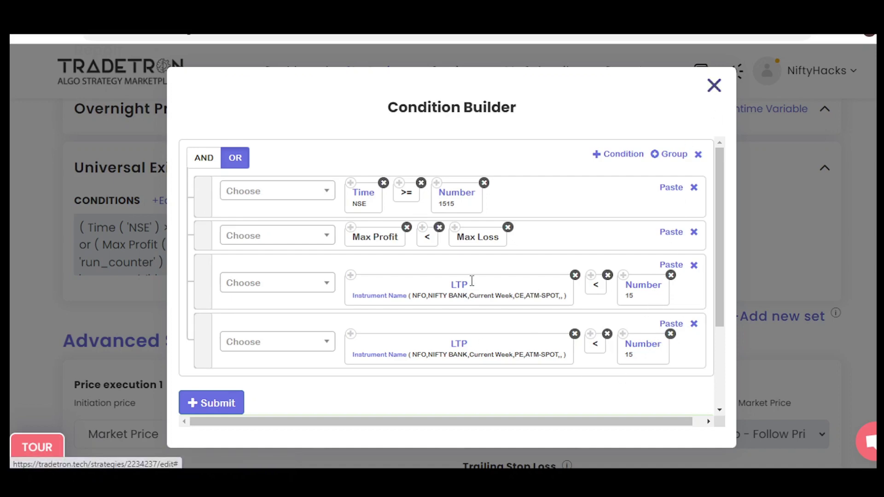
{"action": "left_click", "coordinate": [716, 86]}
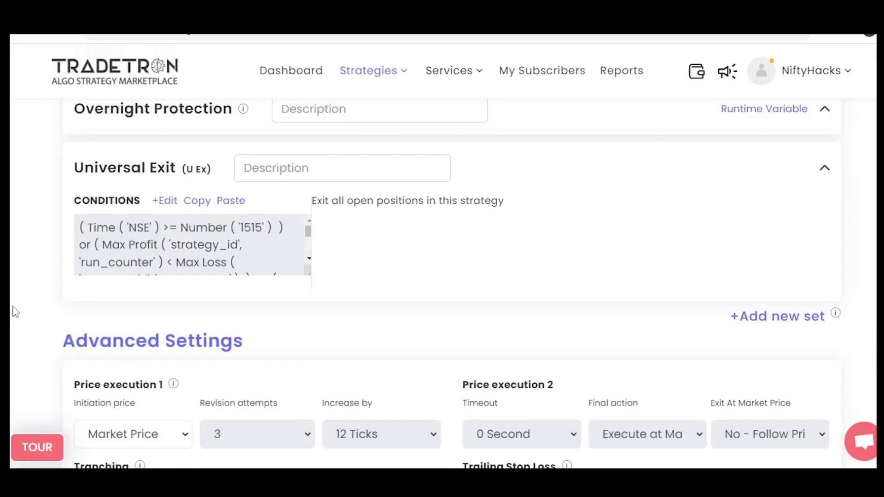
- Leave the strategy's condition sets and view the deployed DyViS strategy's details and option legs
{"action": "scroll", "coordinate": [15, 312], "scroll_direction": "up", "scroll_amount": 20}
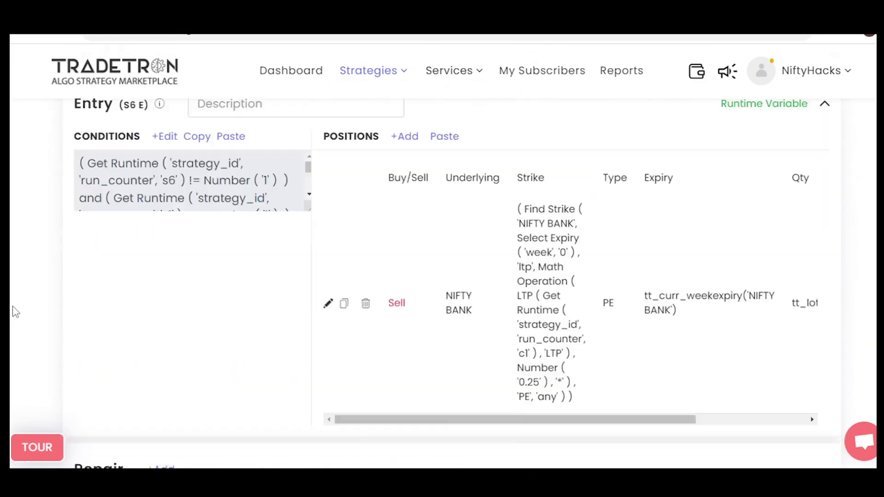
{"action": "scroll", "coordinate": [16, 312], "scroll_direction": "up", "scroll_amount": 20}
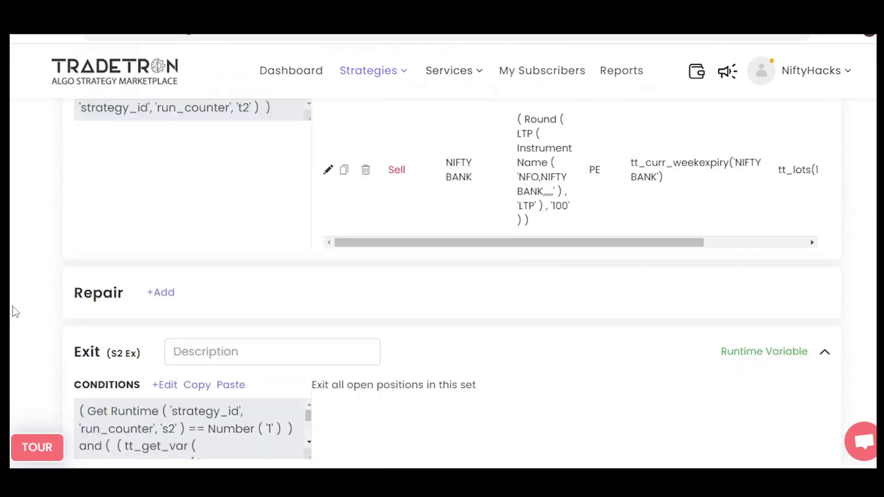
{"action": "scroll", "coordinate": [15, 312], "scroll_direction": "up", "scroll_amount": 10}
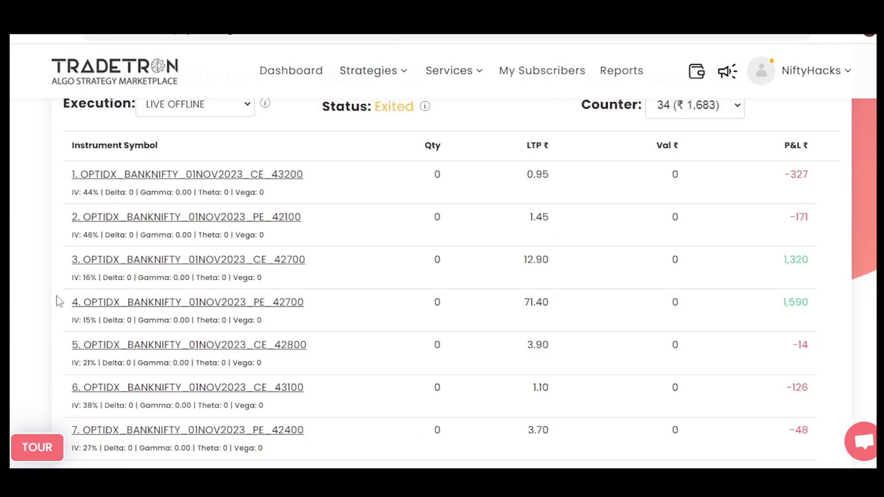
{"action": "scroll", "coordinate": [59, 301], "scroll_direction": "up", "scroll_amount": 3}
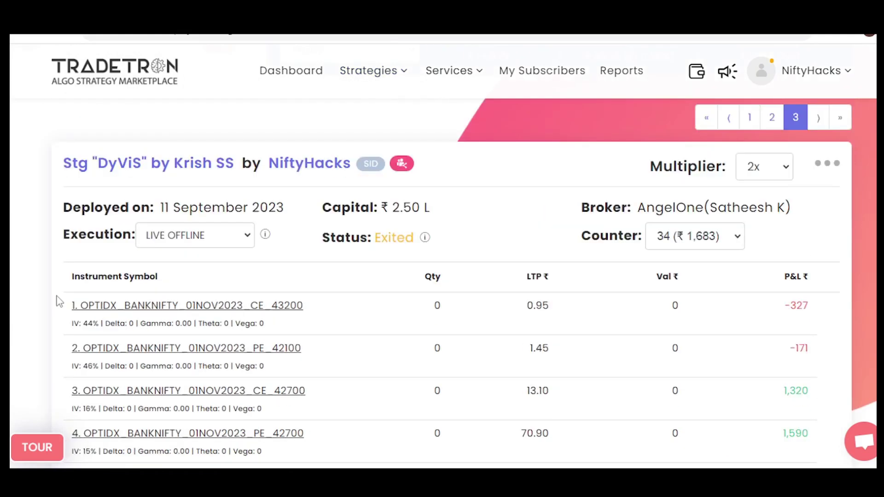
- Check the Nifty Bank price in Market Watch and examine the 1-minute chart of the 01NOV2023 CE 42700 option
{"action": "scroll", "coordinate": [58, 302], "scroll_direction": "down", "scroll_amount": 6}
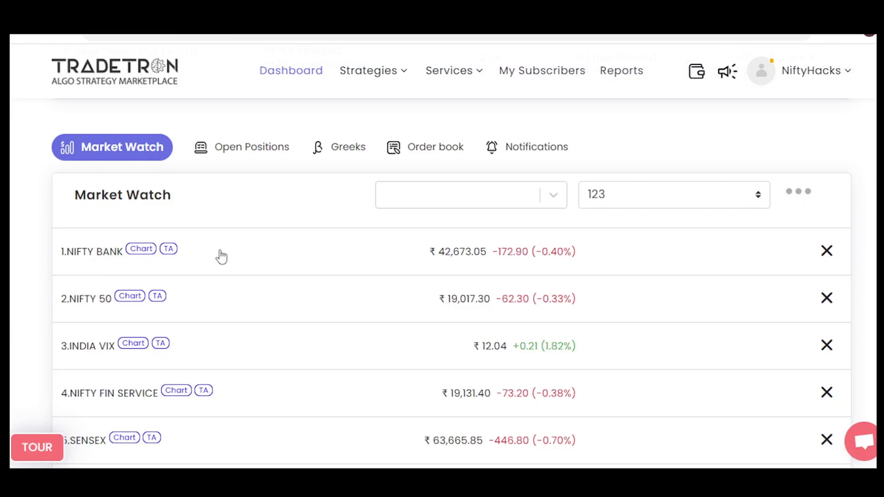
{"action": "left_click_drag", "start_coordinate": [436, 252], "coordinate": [482, 253]}
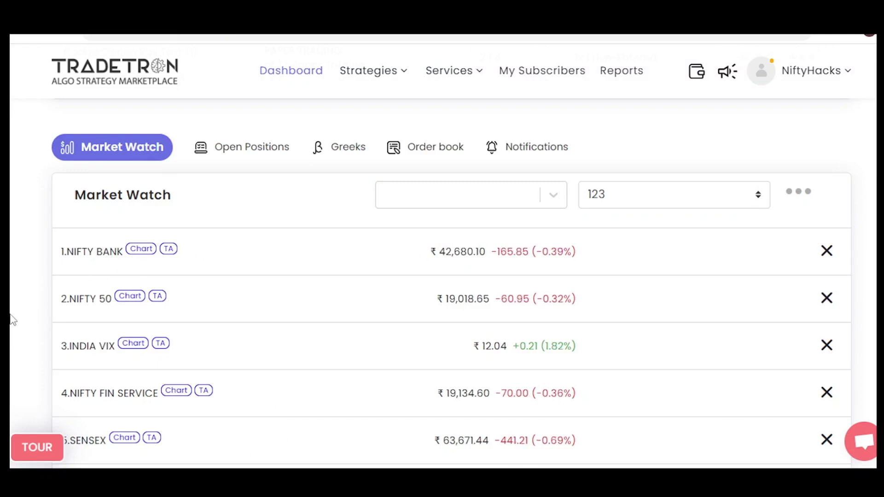
{"action": "scroll", "coordinate": [14, 327], "scroll_direction": "down", "scroll_amount": 12}
{"action": "scroll", "coordinate": [13, 335], "scroll_direction": "down", "scroll_amount": 7}
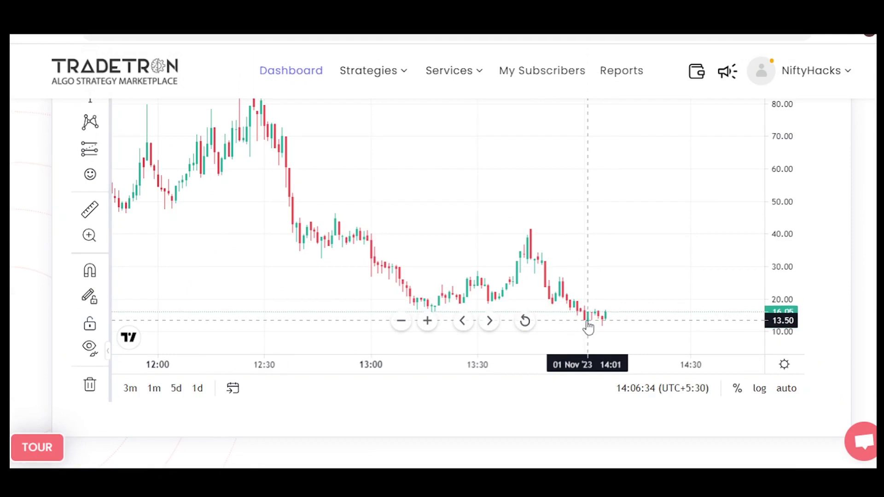
{"action": "scroll", "coordinate": [589, 326], "scroll_direction": "up", "scroll_amount": 4}
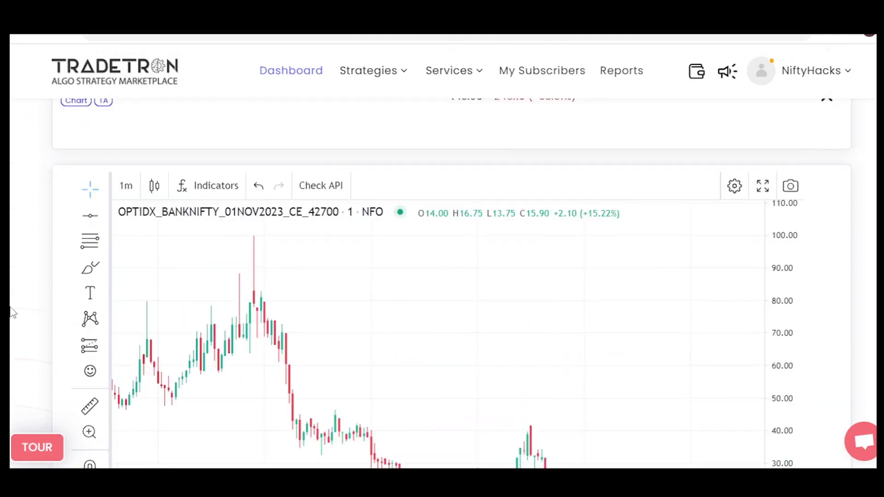
{"action": "scroll", "coordinate": [461, 298], "scroll_direction": "down", "scroll_amount": 3}
{"action": "scroll", "coordinate": [13, 336], "scroll_direction": "up", "scroll_amount": 2}
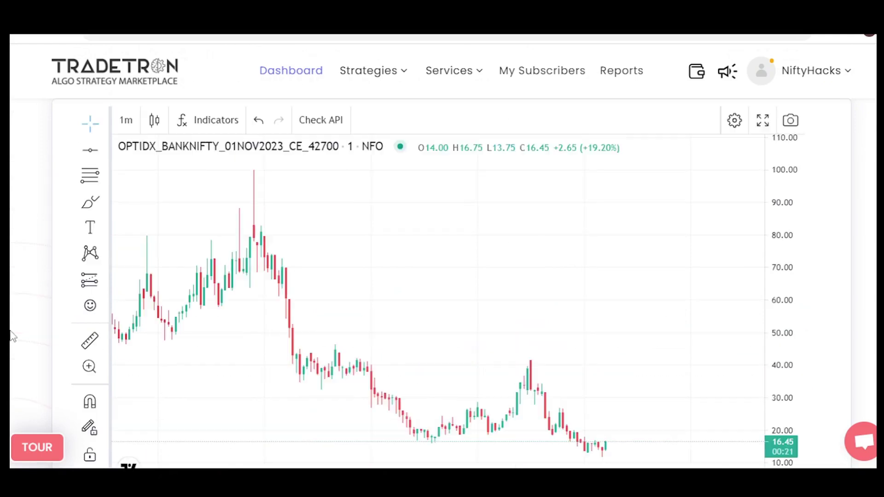
- Review the deployed DyViS strategy's P&L for each option leg and its total
{"action": "scroll", "coordinate": [450, 285], "scroll_direction": "down", "scroll_amount": 10}
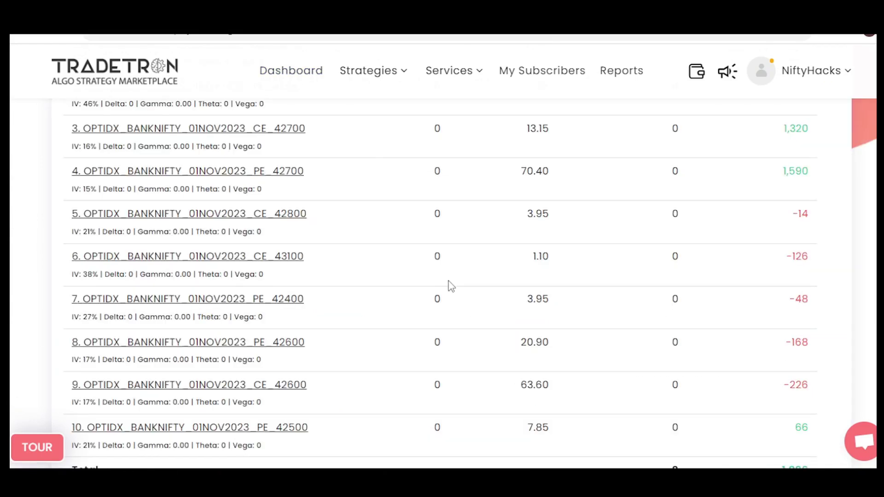
{"action": "scroll", "coordinate": [451, 286], "scroll_direction": "up", "scroll_amount": 4}
{"action": "scroll", "coordinate": [598, 318], "scroll_direction": "down", "scroll_amount": 7}
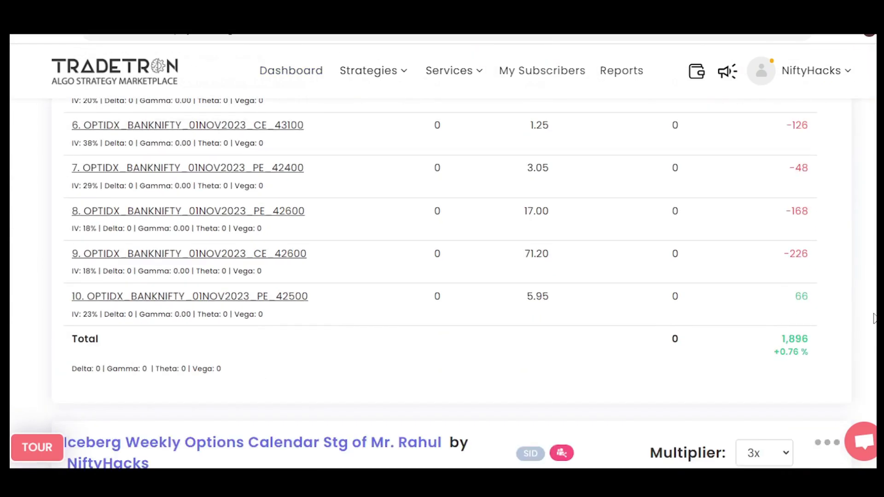
{"action": "left_click_drag", "start_coordinate": [781, 346], "coordinate": [812, 361]}
{"action": "left_click", "coordinate": [837, 357]}
{"action": "scroll", "coordinate": [837, 358], "scroll_direction": "up", "scroll_amount": 1}
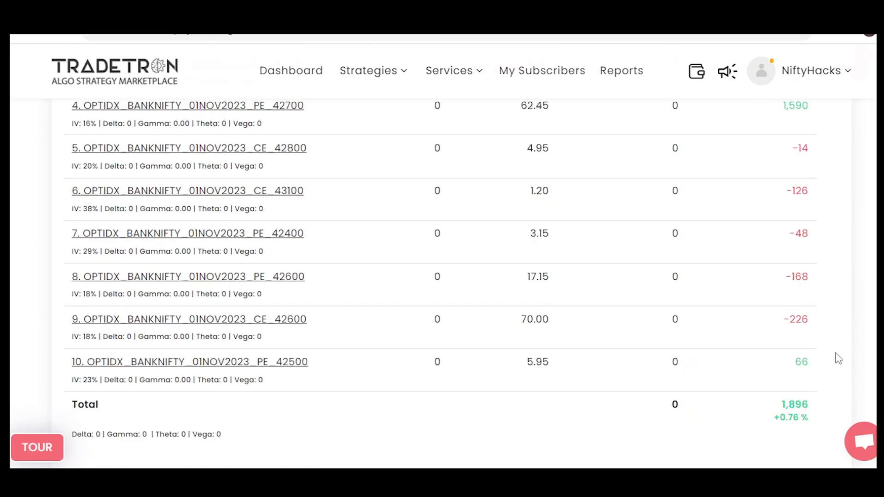
{"action": "scroll", "coordinate": [837, 358], "scroll_direction": "up", "scroll_amount": 3}
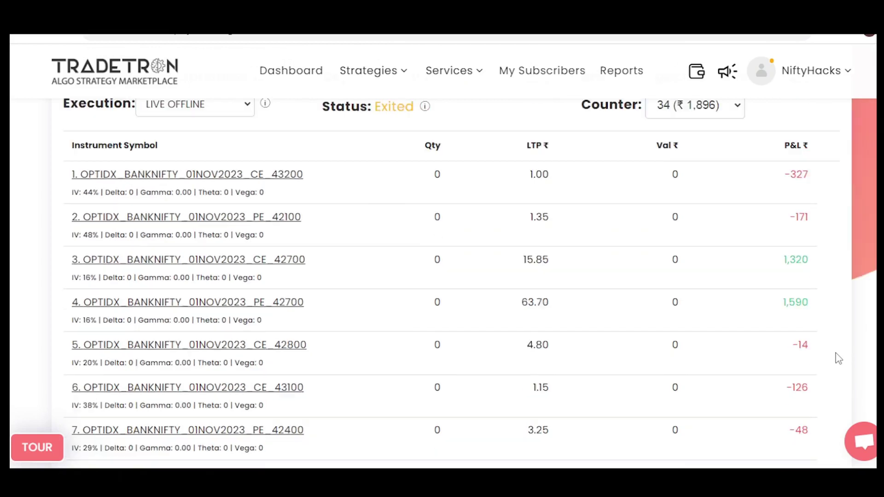
{"action": "scroll", "coordinate": [838, 358], "scroll_direction": "up", "scroll_amount": 1}
{"action": "scroll", "coordinate": [838, 358], "scroll_direction": "down", "scroll_amount": 1}
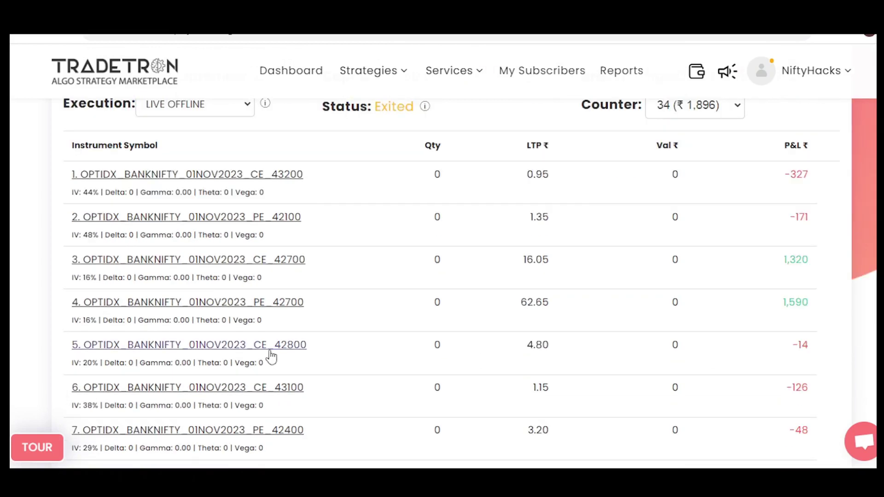
- Open the CE 42800 trade history, check the first entry price, and match it to the 2nd CE premium in the Excel sheet
{"action": "left_click", "coordinate": [252, 346]}
{"action": "scroll", "coordinate": [570, 368], "scroll_direction": "down", "scroll_amount": 3}
{"action": "left_click_drag", "start_coordinate": [638, 387], "coordinate": [674, 390]}
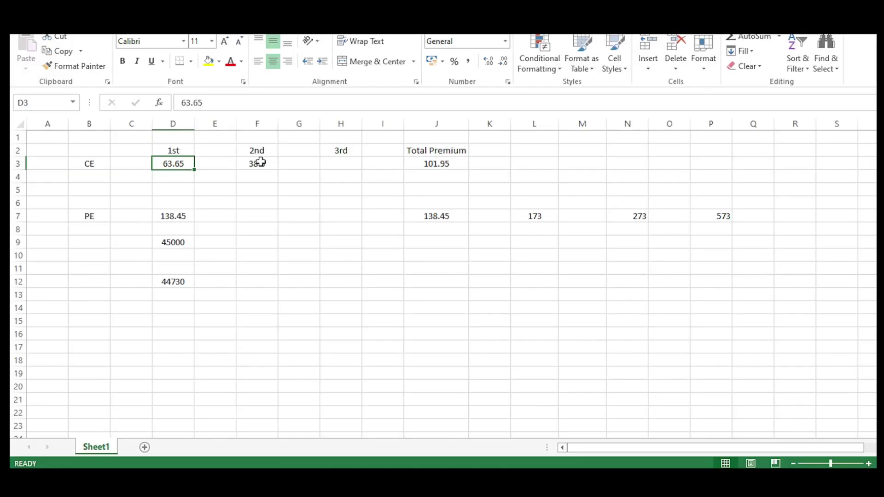
{"action": "left_click", "coordinate": [256, 163]}
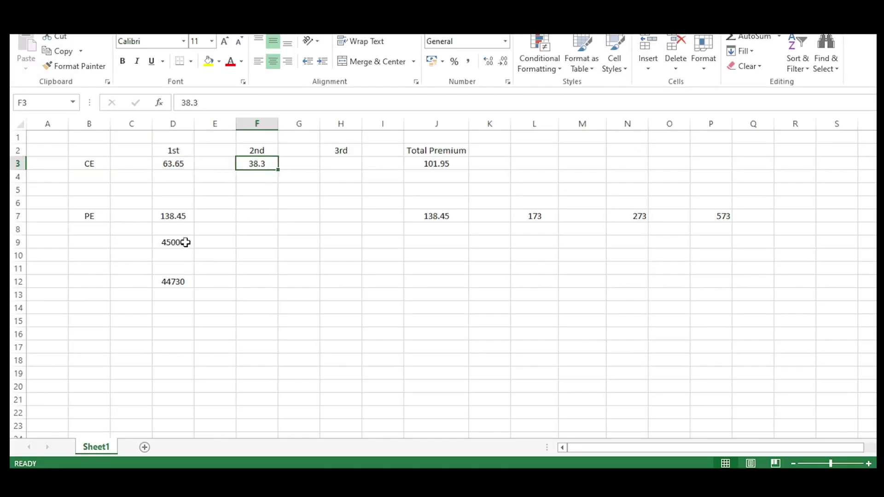
- Clear the example strike values 45000 and 44730 from cells D9 and D12
{"action": "left_click_drag", "start_coordinate": [182, 242], "coordinate": [179, 282]}
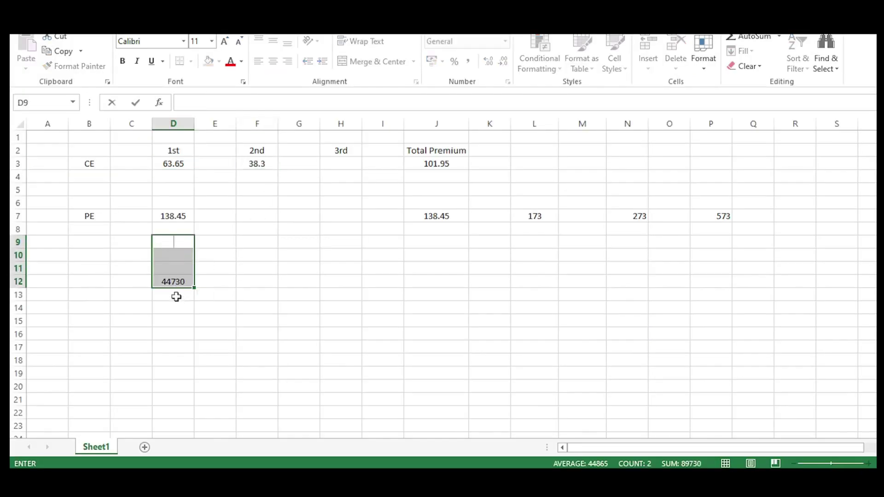
{"action": "key", "text": "BackSpace"}
{"action": "left_click", "coordinate": [175, 282]}
{"action": "key", "text": "BackSpace"}
{"action": "left_click", "coordinate": [338, 320]}
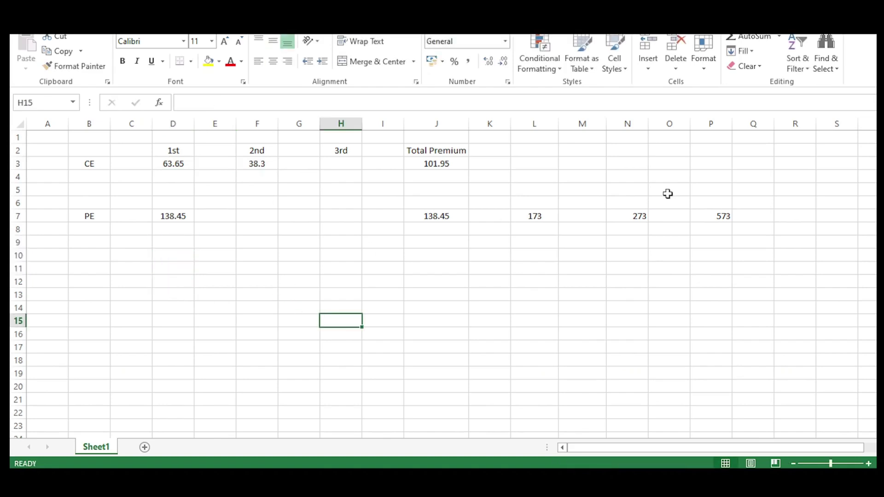
- Clear the extra PE row values in P7, N7 and L7, and check the CE and PE total premiums
{"action": "left_click", "coordinate": [718, 213]}
{"action": "key", "text": "BackSpace"}
{"action": "left_click", "coordinate": [640, 216]}
{"action": "key", "text": "BackSpace"}
{"action": "left_click", "coordinate": [534, 216]}
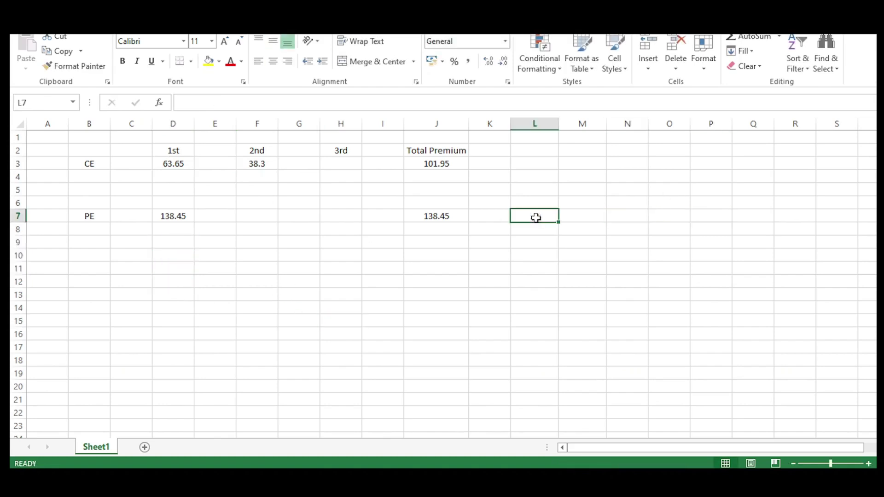
{"action": "key", "text": "BackSpace"}
{"action": "left_click", "coordinate": [428, 254]}
{"action": "left_click", "coordinate": [433, 167]}
{"action": "left_click", "coordinate": [432, 218]}
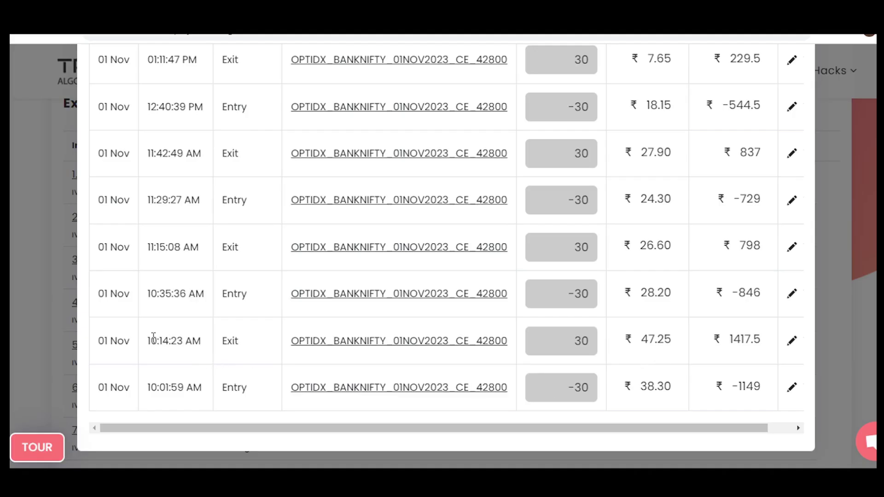
- Check the time and price of the first CE 42800 exit in the trade history
{"action": "left_click_drag", "start_coordinate": [151, 340], "coordinate": [183, 340]}
{"action": "left_click_drag", "start_coordinate": [644, 335], "coordinate": [681, 322]}
{"action": "left_click", "coordinate": [683, 322]}
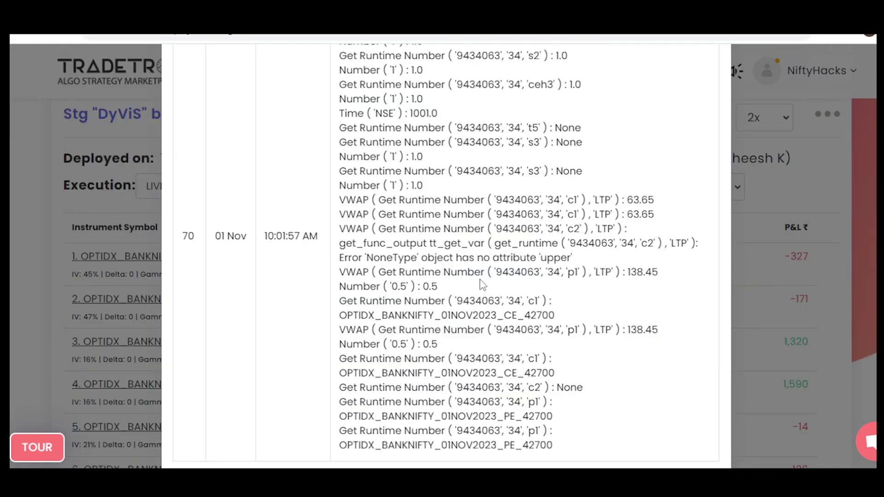
- Find the 10:14:24 AM exit entry for CE 42800 in the DyViS strategy's message log
{"action": "scroll", "coordinate": [480, 279], "scroll_direction": "up", "scroll_amount": 10}
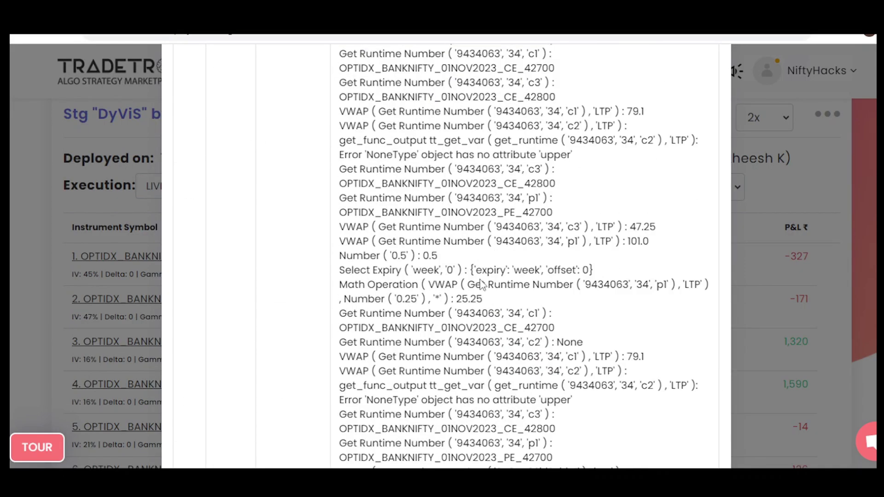
{"action": "scroll", "coordinate": [481, 282], "scroll_direction": "up", "scroll_amount": 5}
{"action": "scroll", "coordinate": [481, 279], "scroll_direction": "up", "scroll_amount": 10}
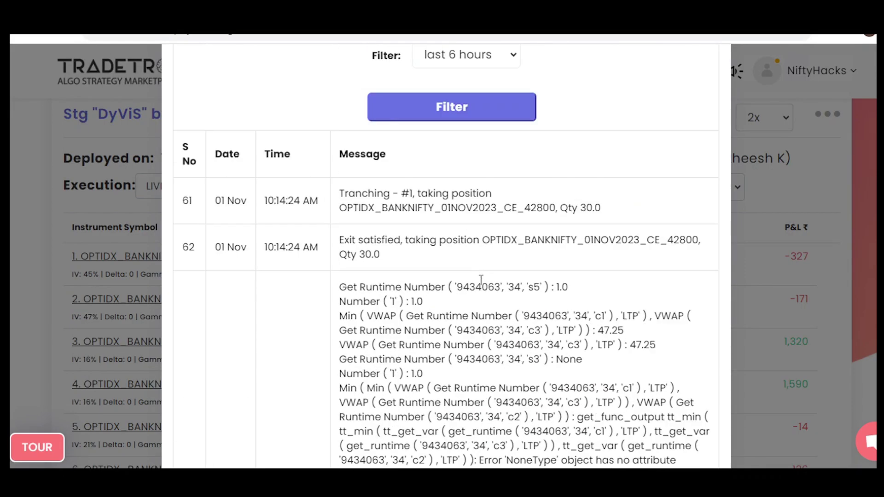
{"action": "scroll", "coordinate": [480, 279], "scroll_direction": "down", "scroll_amount": 2}
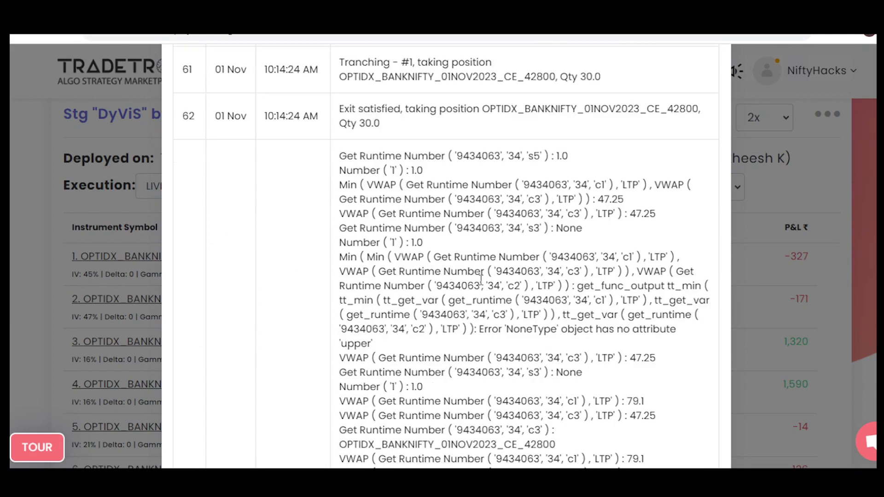
- Examine the exit entry's s5 flag and the c1/c3 minimum against the c3 premium, relating them to the CE legs in Excel
{"action": "double_click", "coordinate": [605, 200]}
{"action": "double_click", "coordinate": [537, 199]}
{"action": "double_click", "coordinate": [609, 199]}
{"action": "left_click_drag", "start_coordinate": [627, 214], "coordinate": [657, 213]}
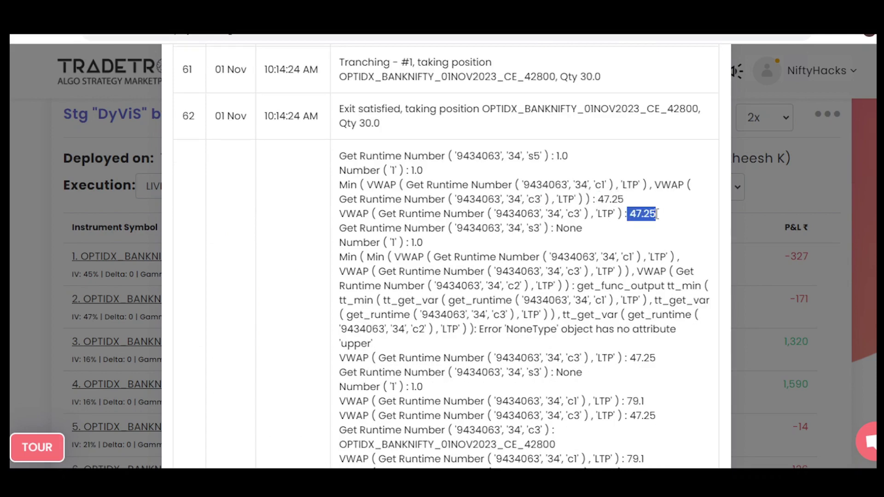
{"action": "scroll", "coordinate": [657, 267], "scroll_direction": "down", "scroll_amount": 1}
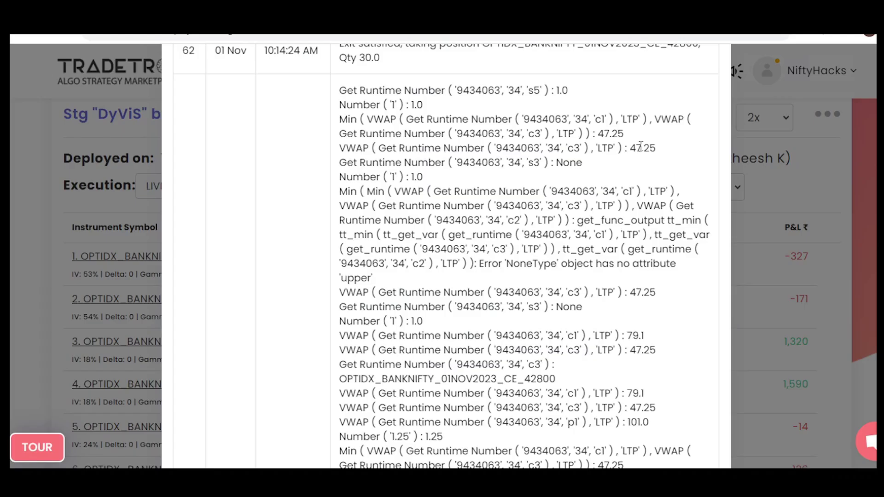
{"action": "double_click", "coordinate": [534, 89]}
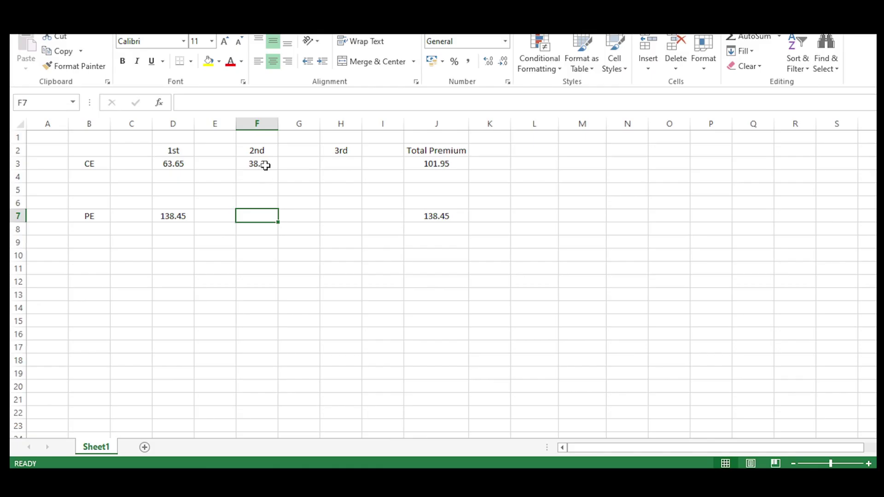
{"action": "left_click", "coordinate": [260, 165]}
{"action": "left_click_drag", "start_coordinate": [263, 170], "coordinate": [340, 167]}
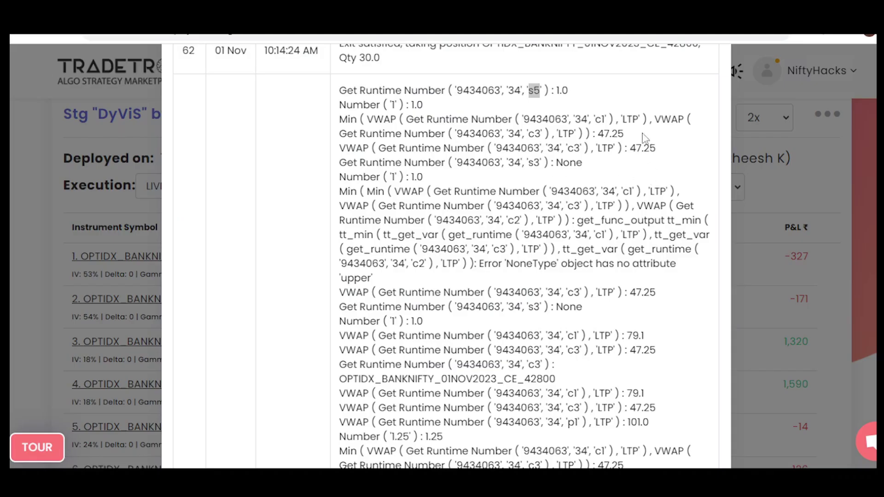
- Examine the c1, c3 and p1 premiums in the 10:14:23 AM log entry behind the CE 42800 exit, and return to the Excel sheet
{"action": "double_click", "coordinate": [578, 147]}
{"action": "double_click", "coordinate": [643, 147]}
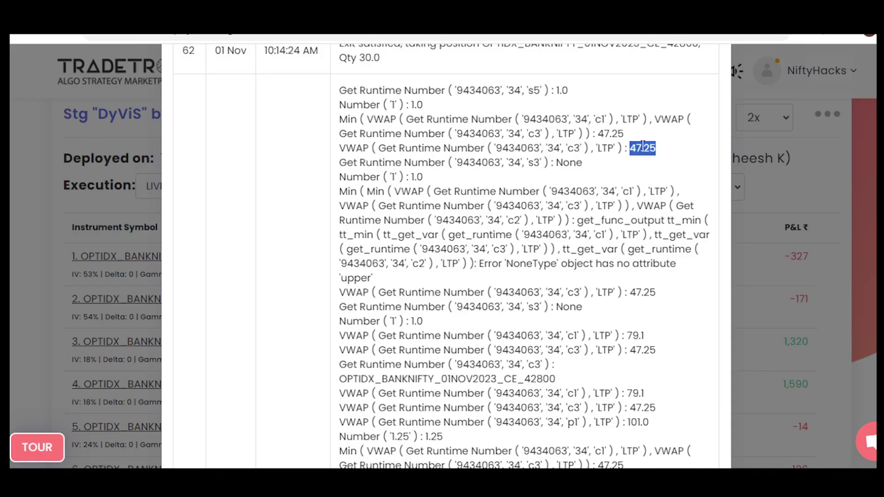
{"action": "scroll", "coordinate": [367, 164], "scroll_direction": "down", "scroll_amount": 10}
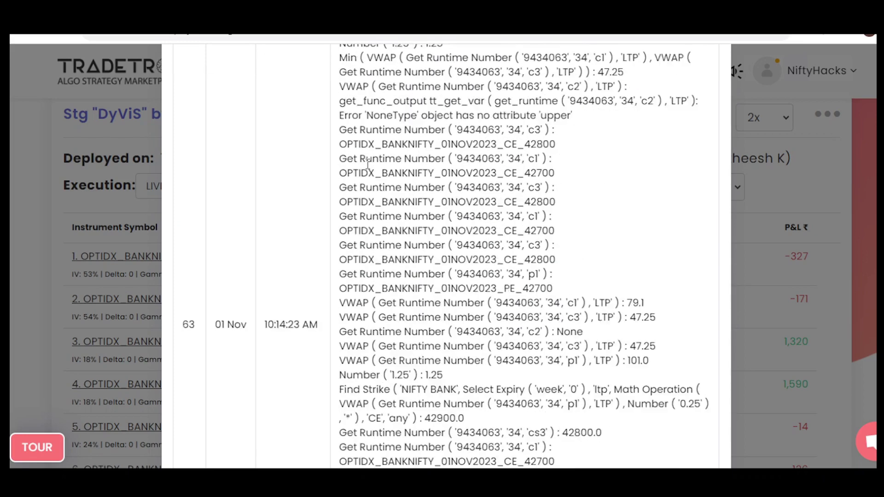
{"action": "left_click_drag", "start_coordinate": [265, 260], "coordinate": [300, 260]}
{"action": "scroll", "coordinate": [544, 291], "scroll_direction": "up", "scroll_amount": 7}
{"action": "scroll", "coordinate": [543, 290], "scroll_direction": "up", "scroll_amount": 4}
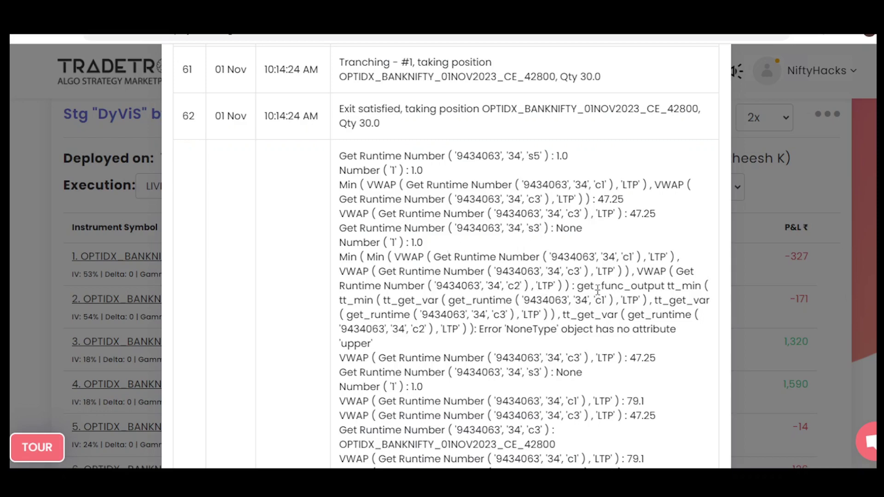
{"action": "double_click", "coordinate": [635, 400]}
{"action": "scroll", "coordinate": [631, 372], "scroll_direction": "down", "scroll_amount": 3}
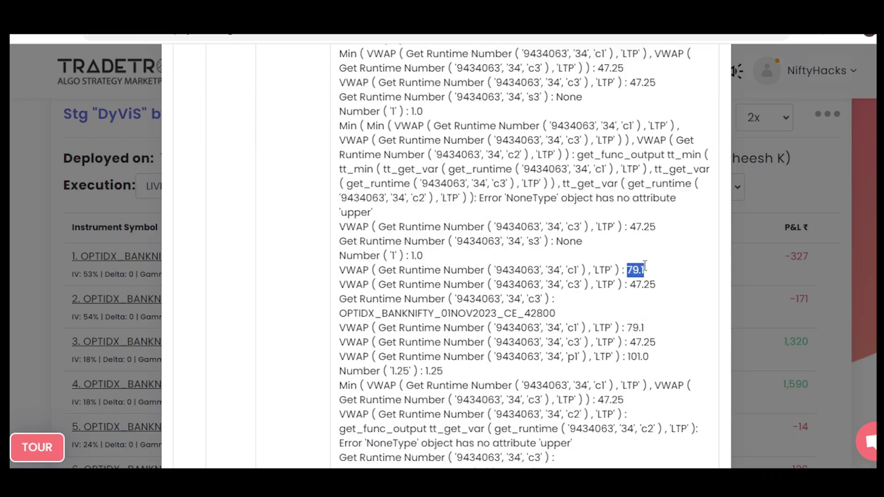
{"action": "double_click", "coordinate": [638, 357]}
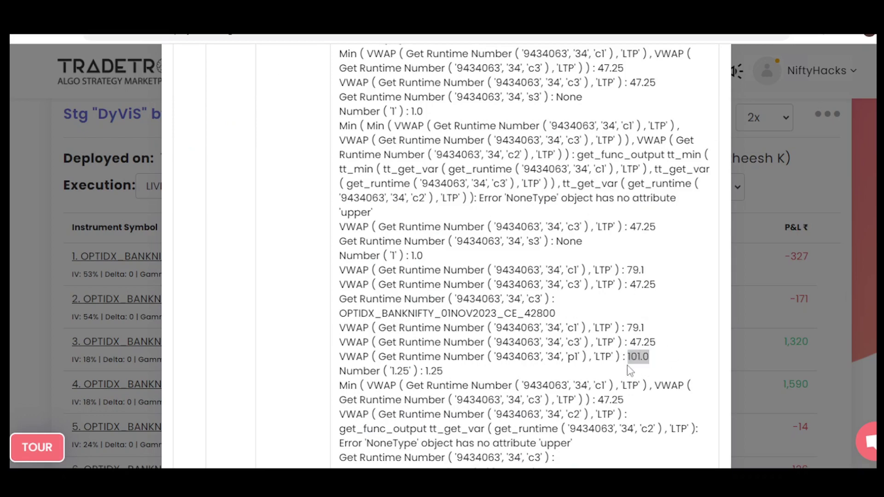
{"action": "key", "text": "alt+Tab"}
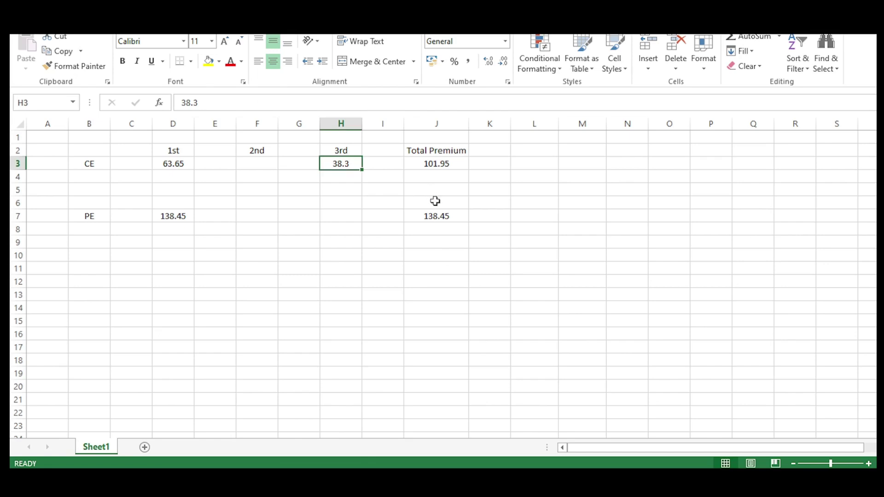
{"action": "left_click", "coordinate": [439, 218]}
{"action": "type", "text": "101"}
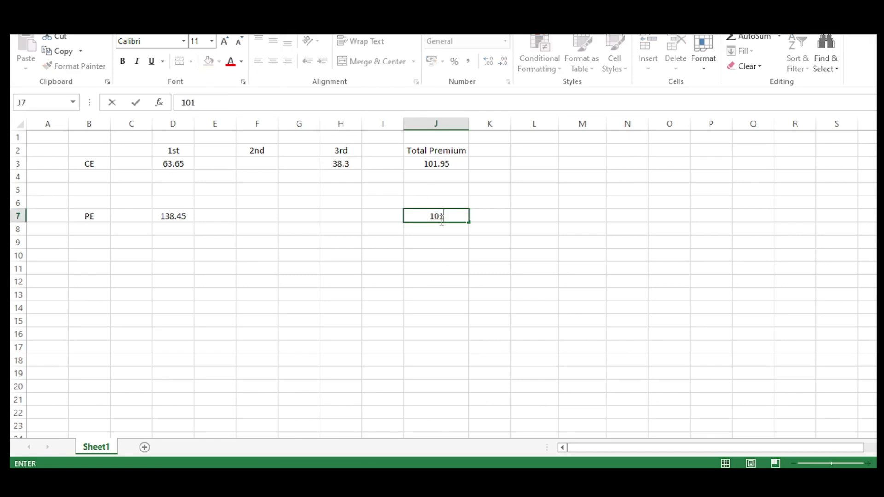
{"action": "key", "text": "Return"}
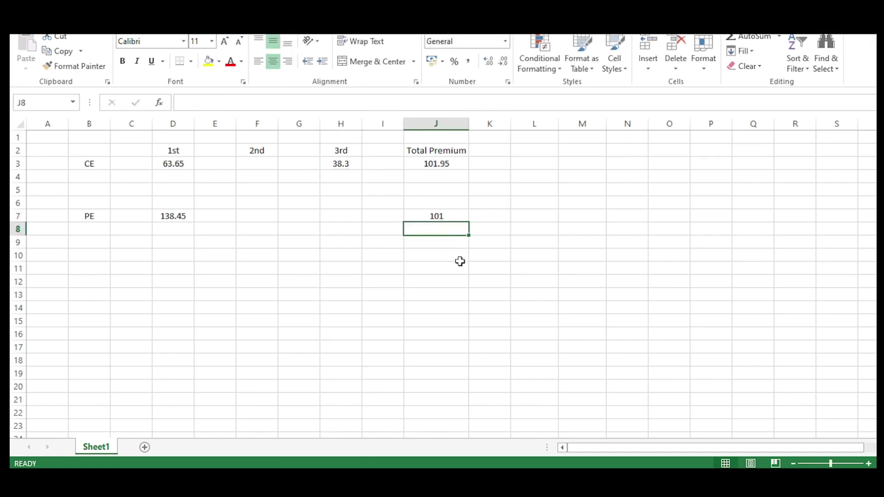
{"action": "left_click", "coordinate": [440, 214]}
{"action": "key", "text": "ctrl+z"}
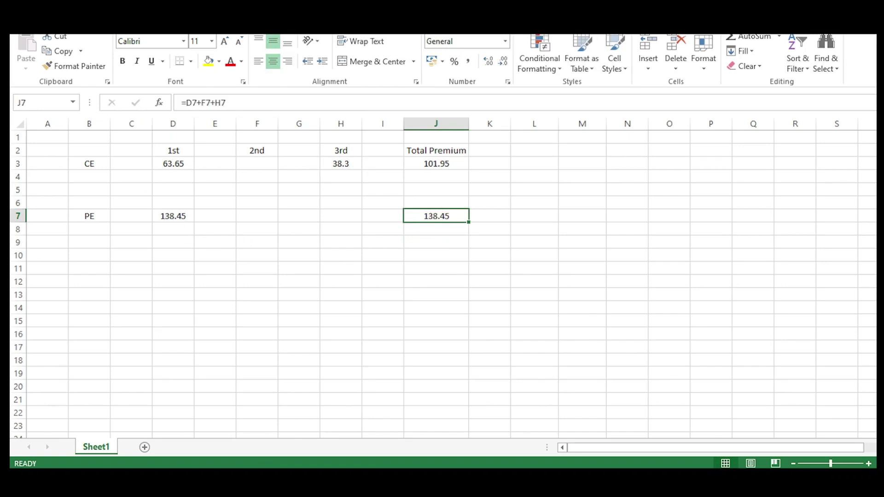
- Set the 1st-leg premiums to 101 for PE in D7 and 79.1 for CE in D3
{"action": "left_click", "coordinate": [182, 215]}
{"action": "type", "text": "101"}
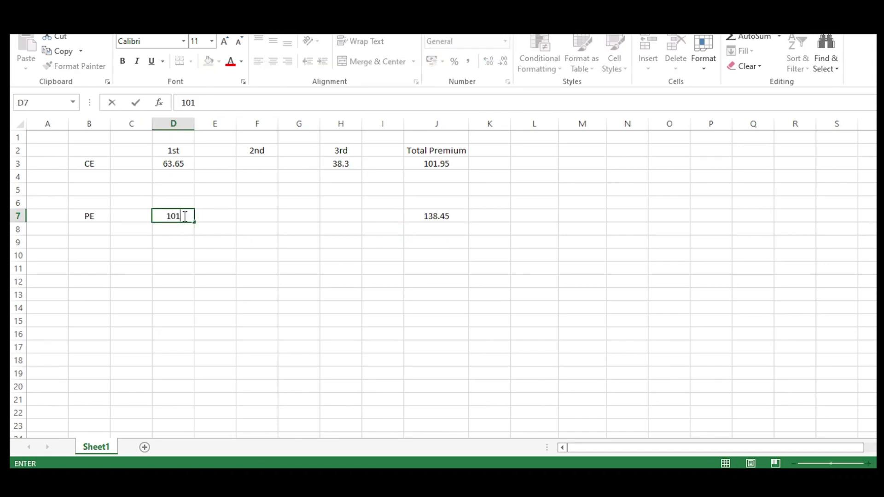
{"action": "left_click", "coordinate": [195, 239]}
{"action": "left_click", "coordinate": [178, 164]}
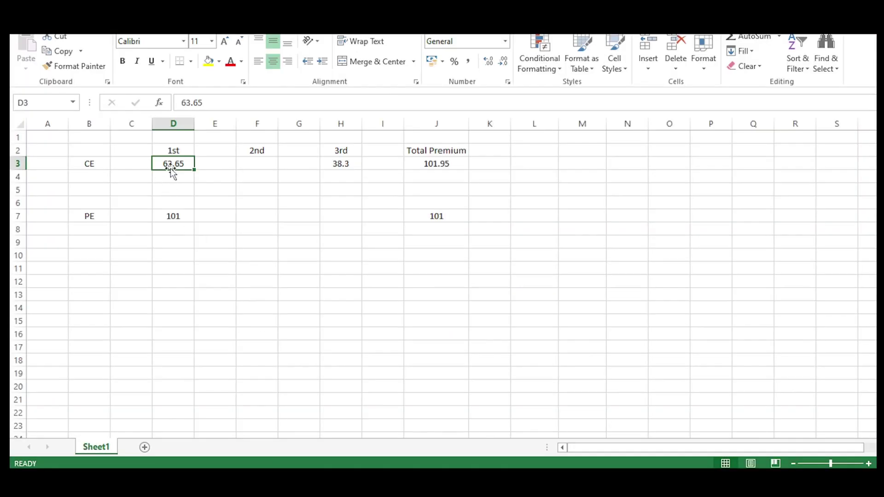
{"action": "type", "text": "79.1"}
- Look up the c3 premium in the message log and set the CE 3rd-leg premium in H3 to 47.25
{"action": "left_click", "coordinate": [342, 164]}
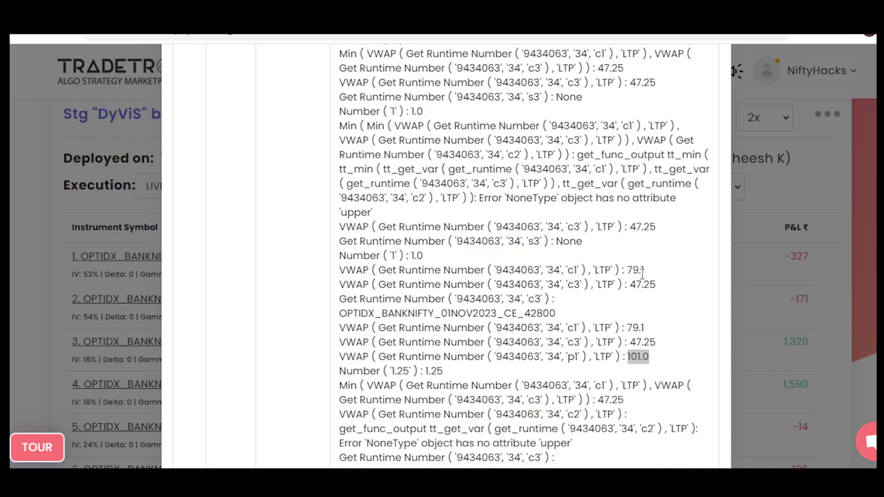
{"action": "double_click", "coordinate": [639, 226]}
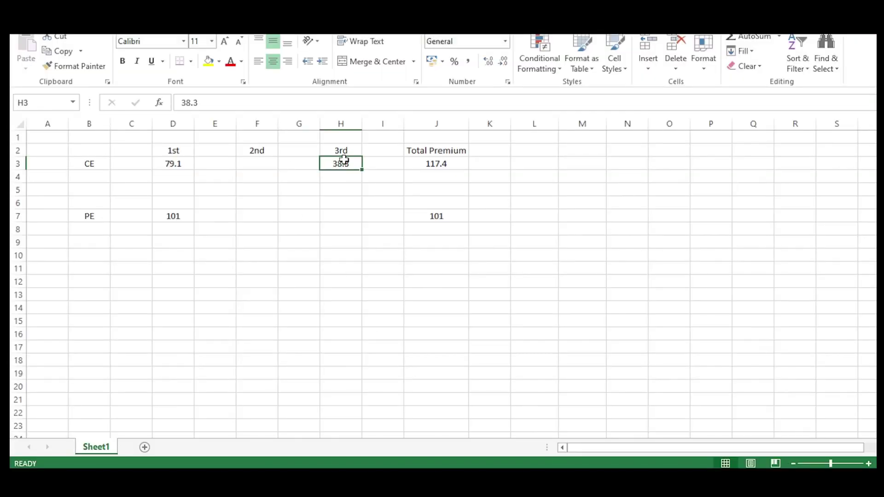
{"action": "type", "text": "17"}
{"action": "key", "text": "BackSpace"}
{"action": "key", "text": "BackSpace"}
{"action": "type", "text": "47.25"}
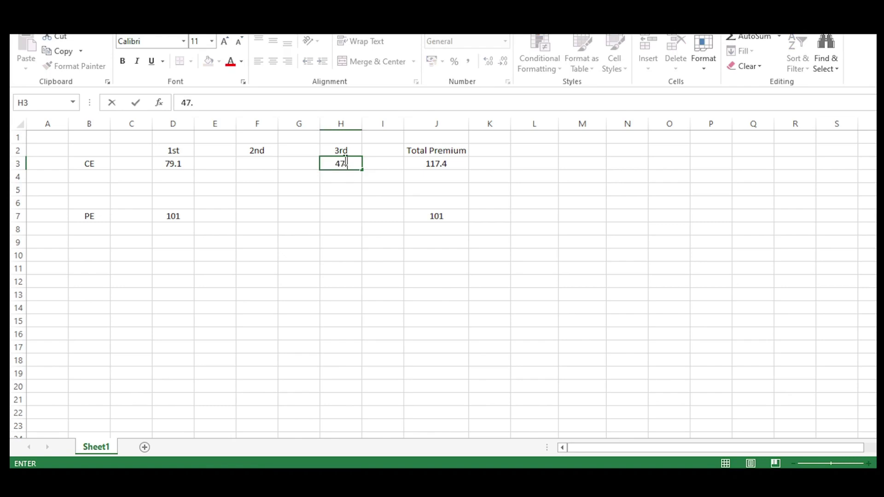
{"action": "left_click", "coordinate": [495, 239]}
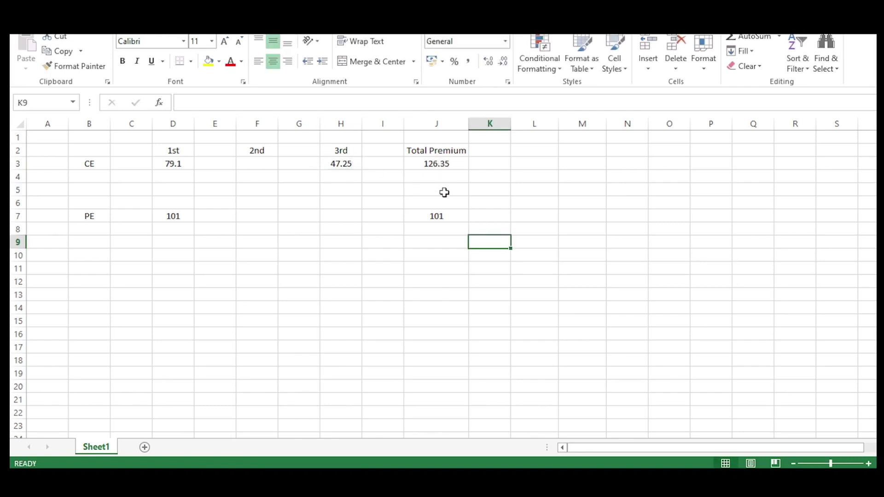
- Calculate 1.25 times the PE total premium in L7 with the formula =J7*1.25
{"action": "left_click", "coordinate": [441, 214]}
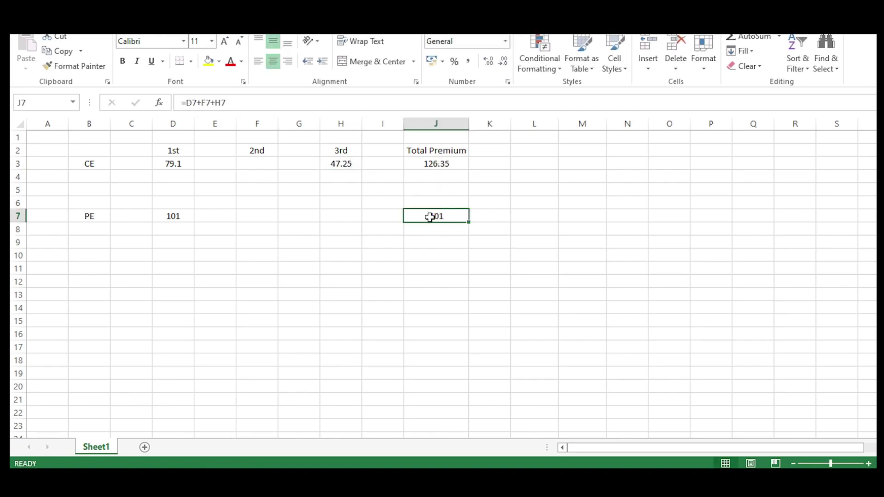
{"action": "left_click", "coordinate": [529, 216]}
{"action": "type", "text": "="}
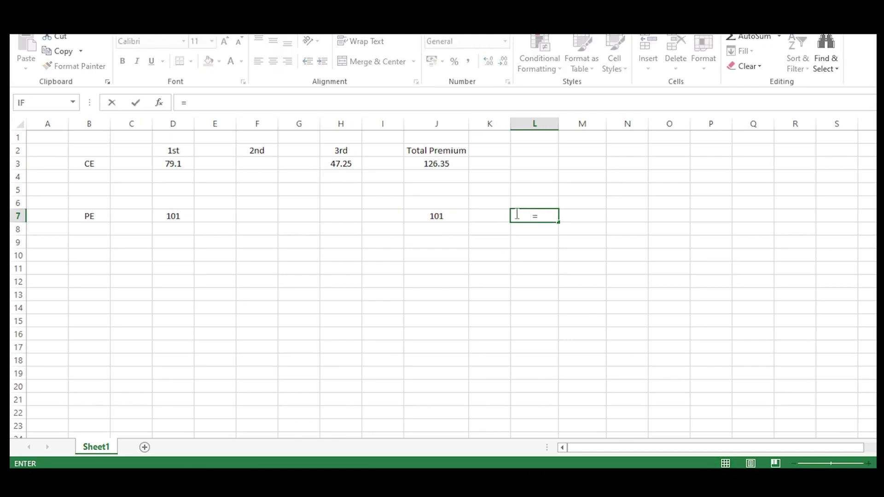
{"action": "left_click", "coordinate": [459, 214]}
{"action": "type", "text": "*"}
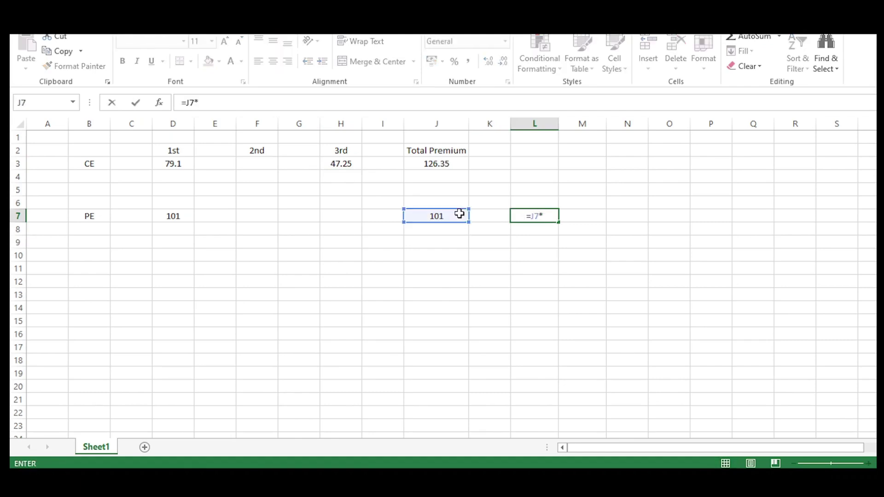
{"action": "type", "text": "1.25"}
{"action": "key", "text": "Return"}
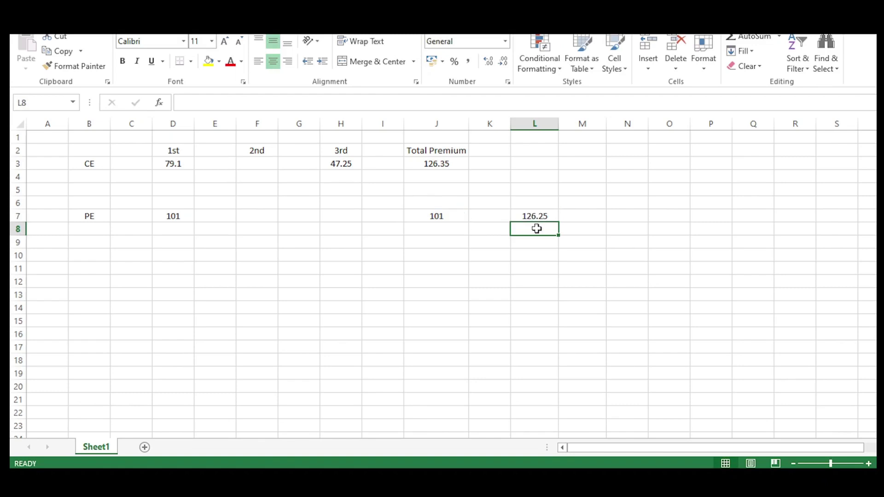
- Compare the CE total premium in J3 with the PE total in J7 and its 1.25 multiple in L7
{"action": "left_click", "coordinate": [536, 215]}
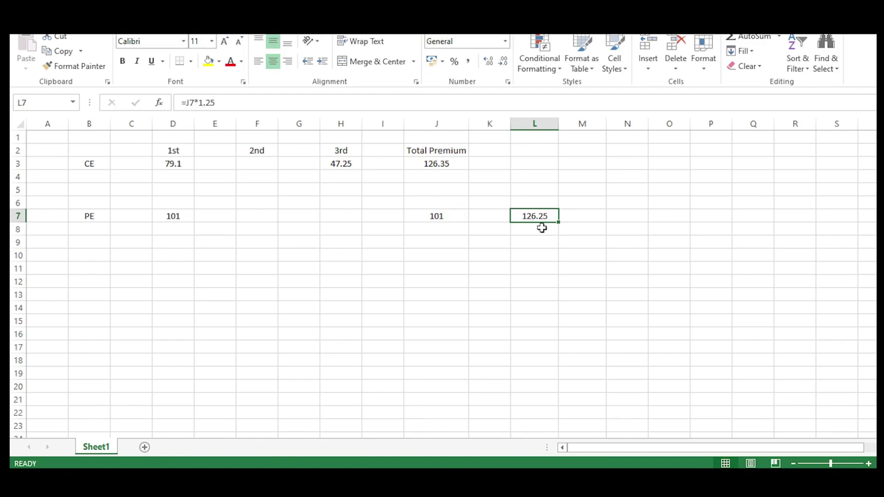
{"action": "left_click", "coordinate": [432, 217]}
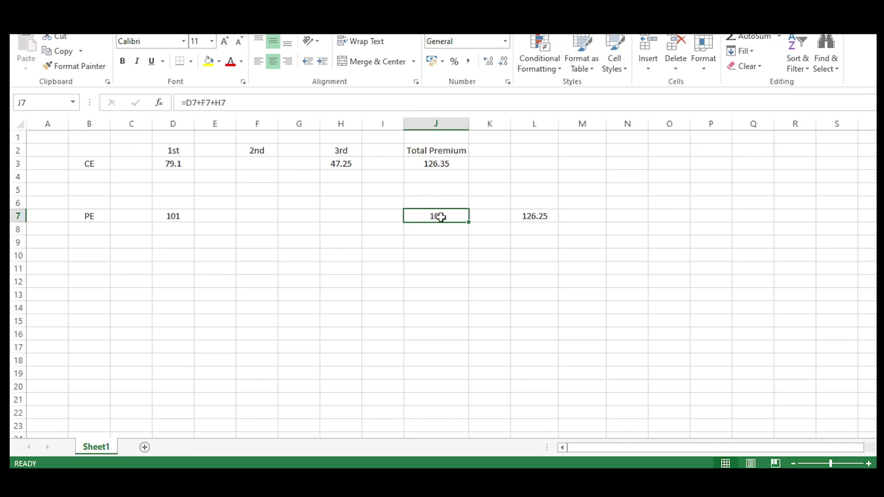
{"action": "left_click", "coordinate": [532, 216]}
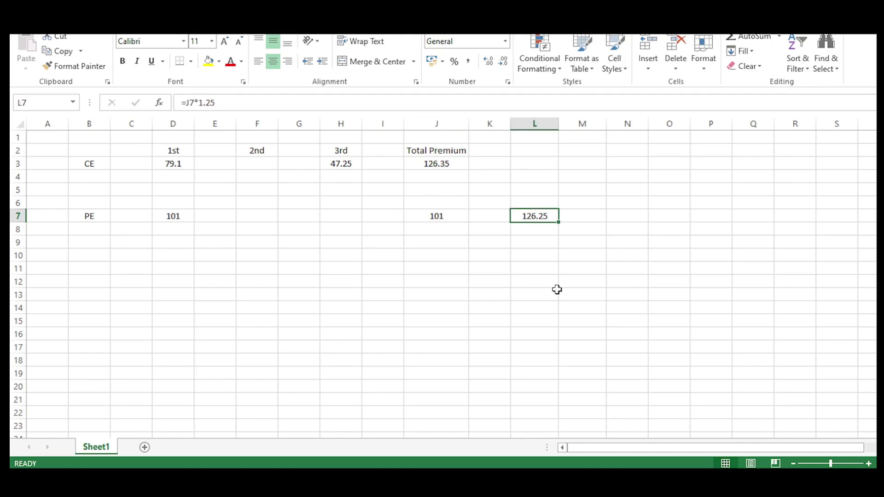
{"action": "left_click", "coordinate": [436, 164]}
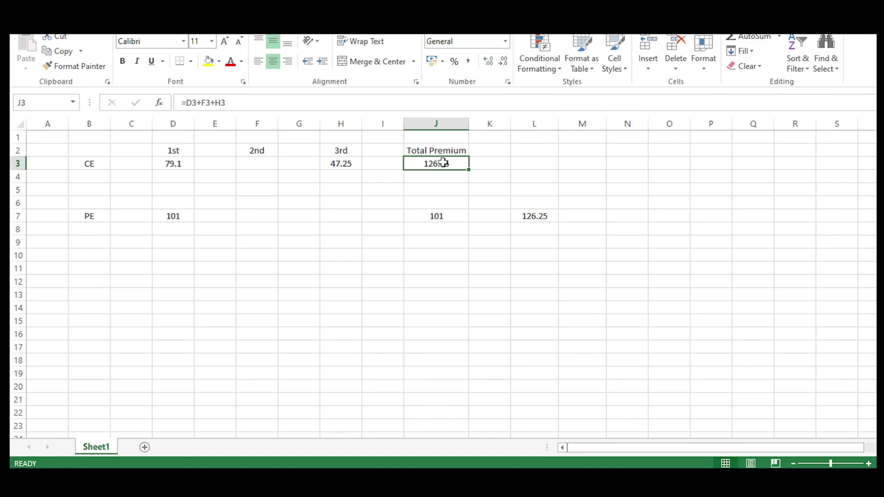
{"action": "left_click", "coordinate": [531, 217]}
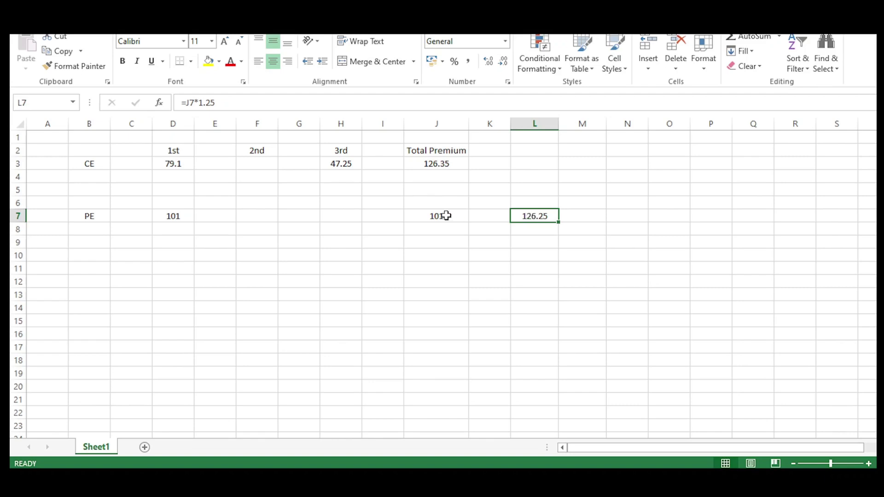
{"action": "left_click", "coordinate": [179, 162]}
{"action": "left_click", "coordinate": [175, 214]}
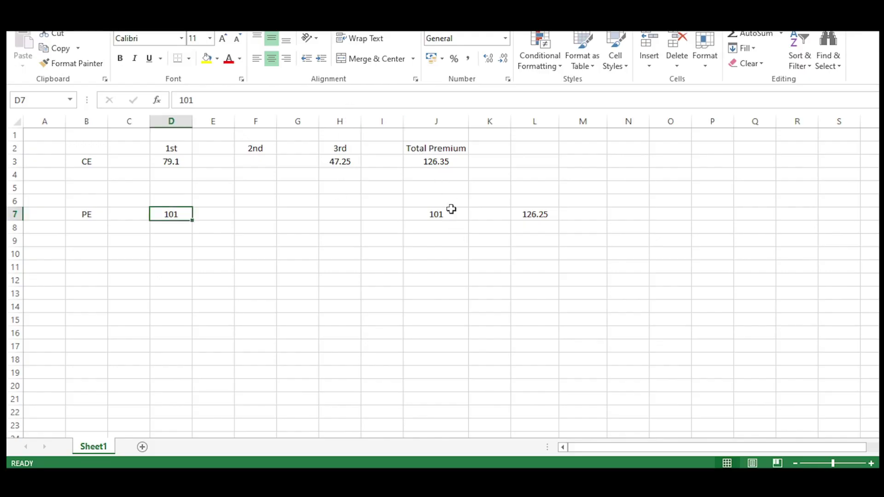
{"action": "left_click", "coordinate": [451, 209]}
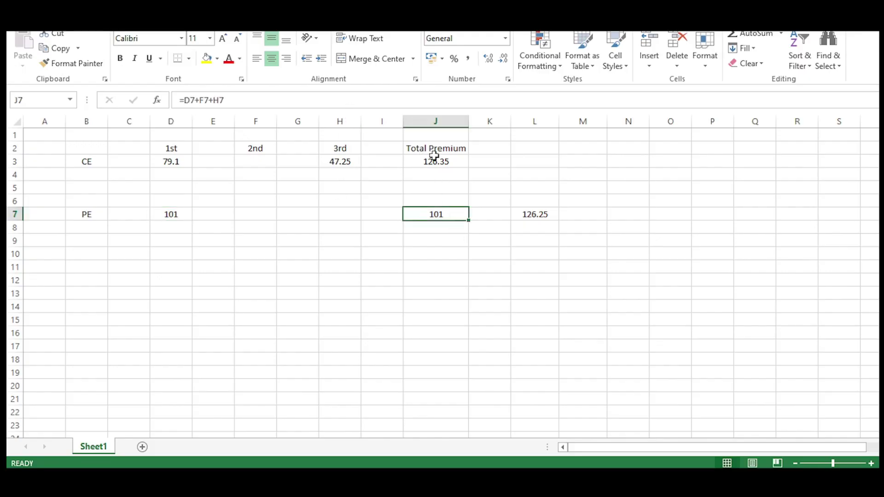
{"action": "left_click", "coordinate": [435, 158]}
{"action": "left_click", "coordinate": [440, 211]}
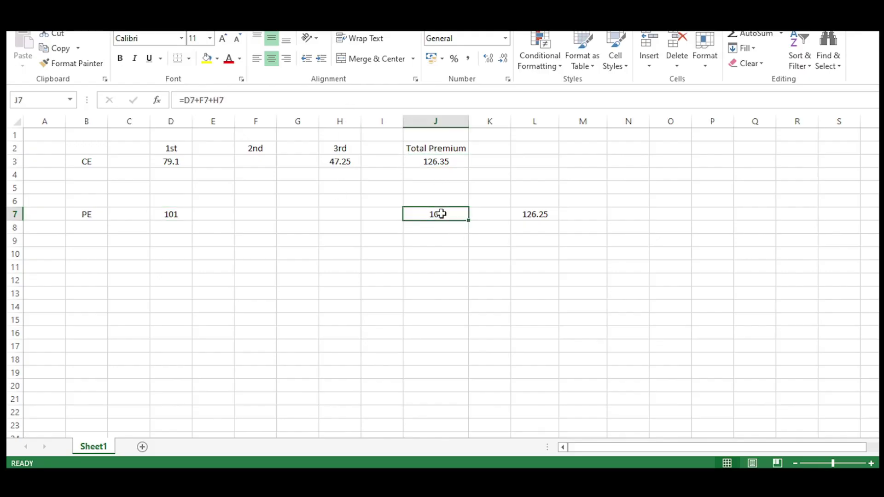
- Clear the CE 3rd-leg premium in H3 and check the CE and PE total premiums
{"action": "left_click", "coordinate": [343, 160]}
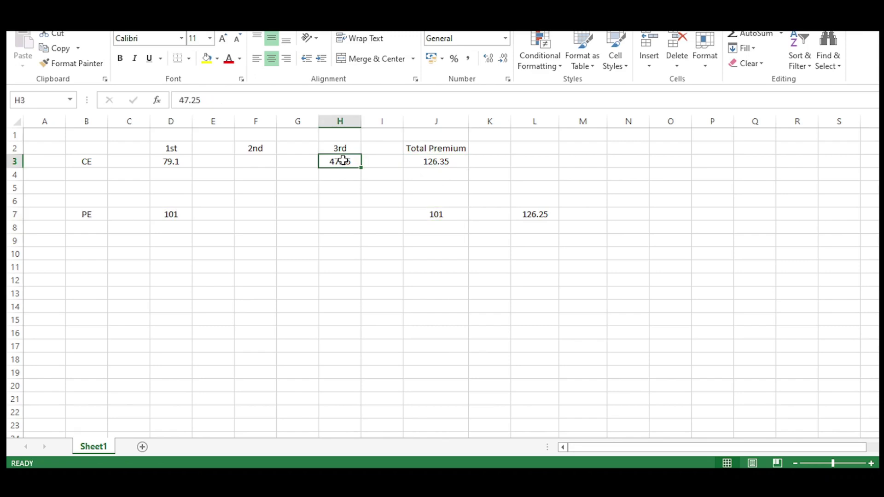
{"action": "key", "text": "Delete"}
{"action": "left_click", "coordinate": [410, 227]}
{"action": "left_click", "coordinate": [435, 163]}
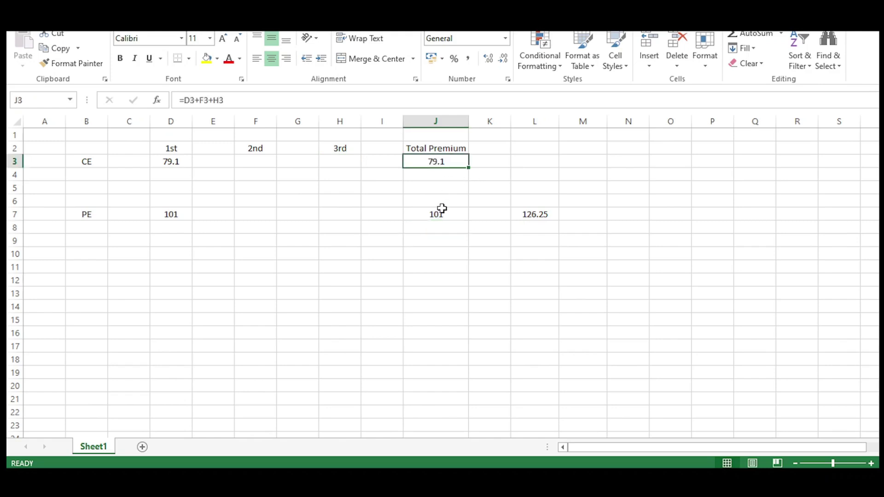
{"action": "left_click", "coordinate": [441, 211]}
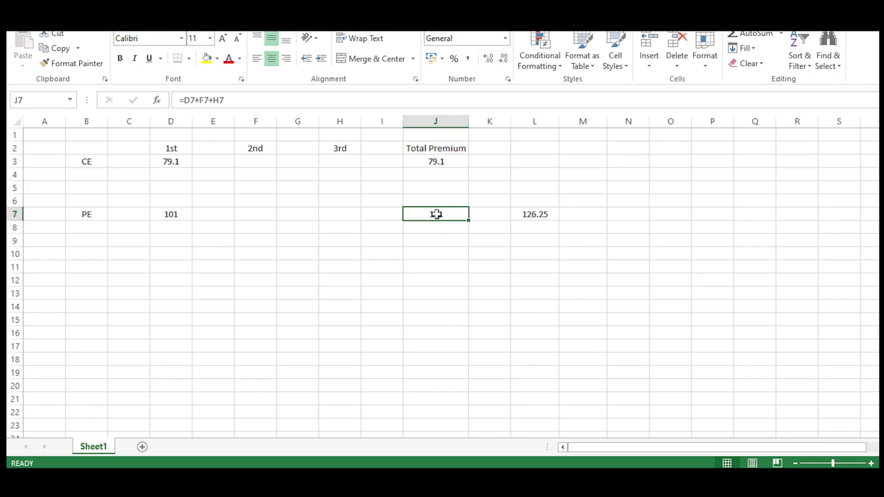
- Check the 1.25 multiple formula in L7 against the reduced CE total premium in J3
{"action": "left_click", "coordinate": [547, 214]}
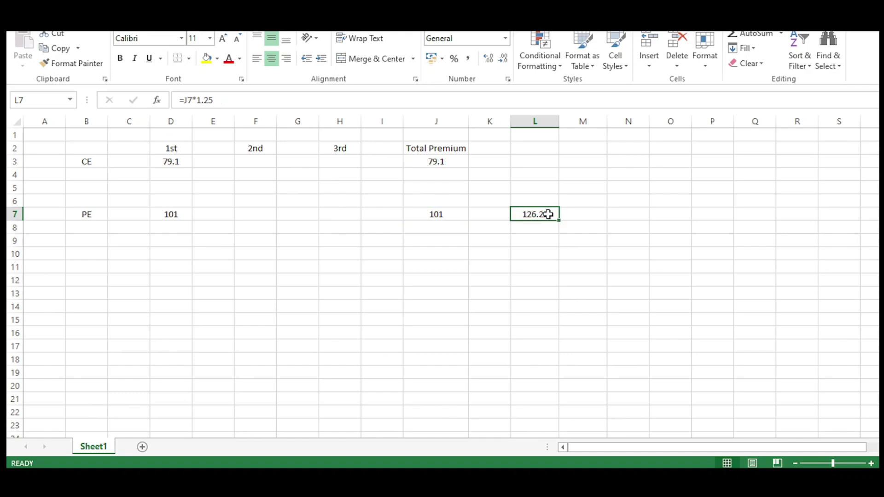
{"action": "key", "text": "F2"}
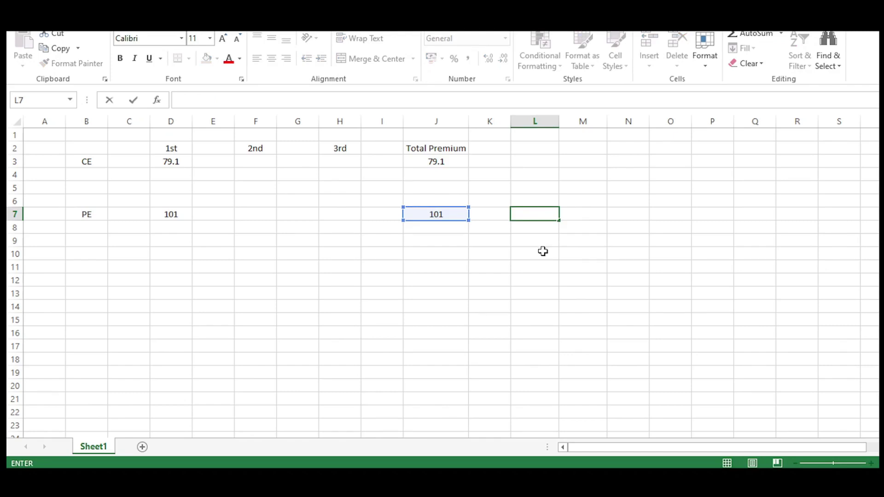
{"action": "key", "text": "Return"}
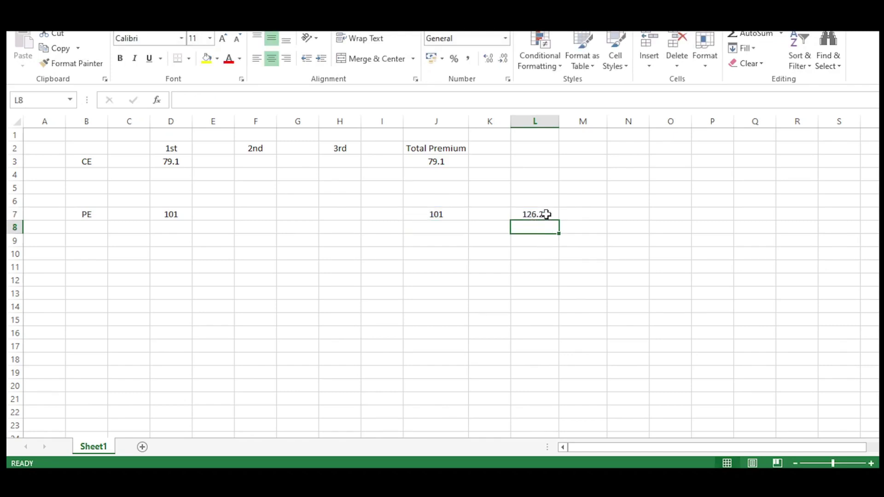
{"action": "left_click", "coordinate": [546, 214]}
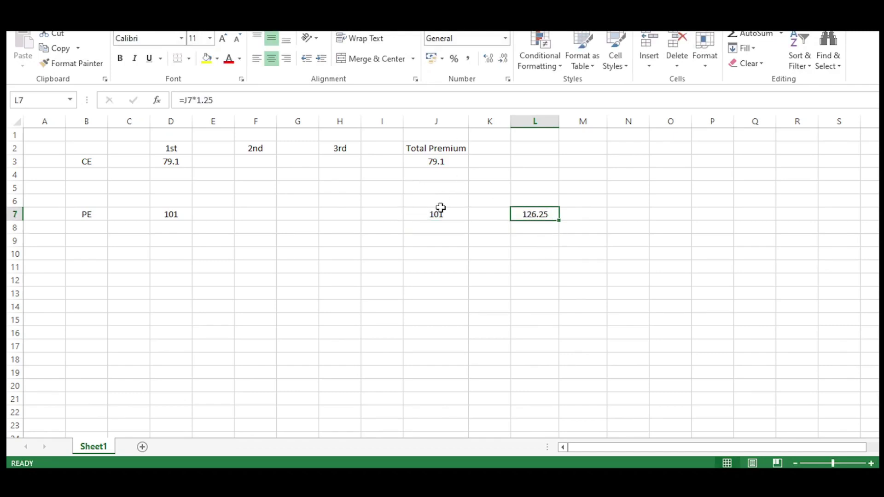
{"action": "left_click", "coordinate": [436, 159]}
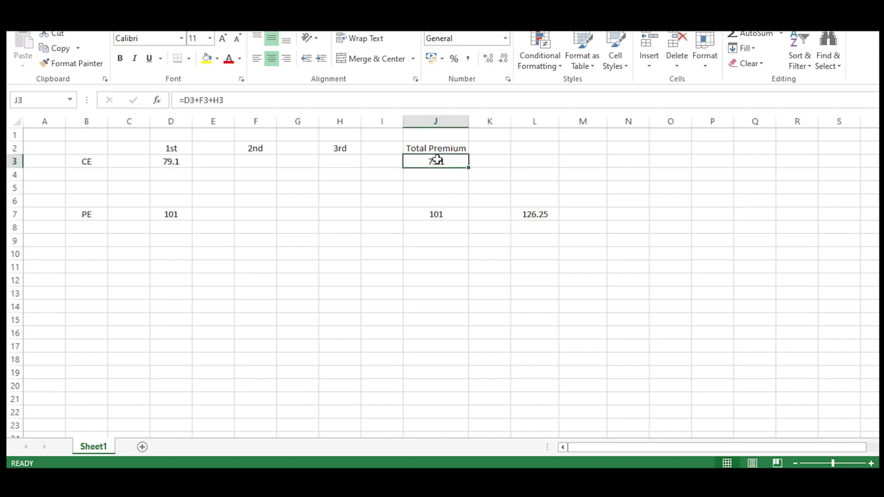
- Check the PE total premium in J7, then switch to Tradetron and show page 6 of the notification log
{"action": "left_click", "coordinate": [444, 216]}
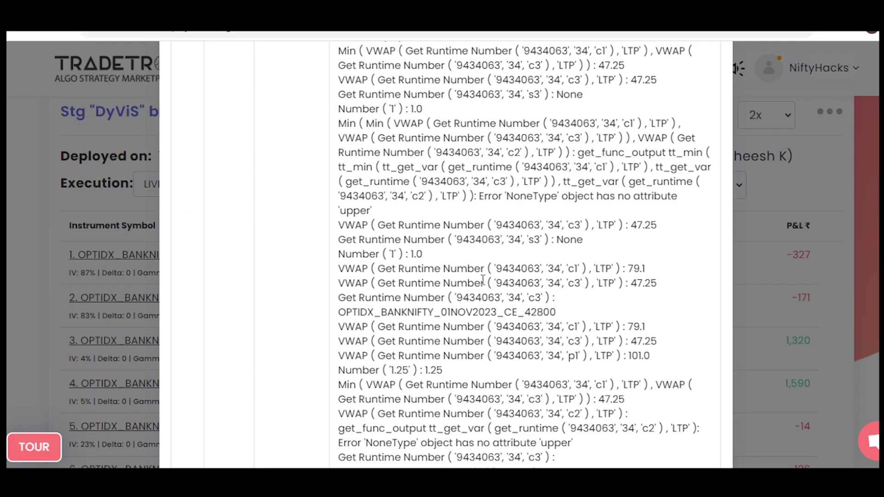
{"action": "scroll", "coordinate": [482, 279], "scroll_direction": "up", "scroll_amount": 10}
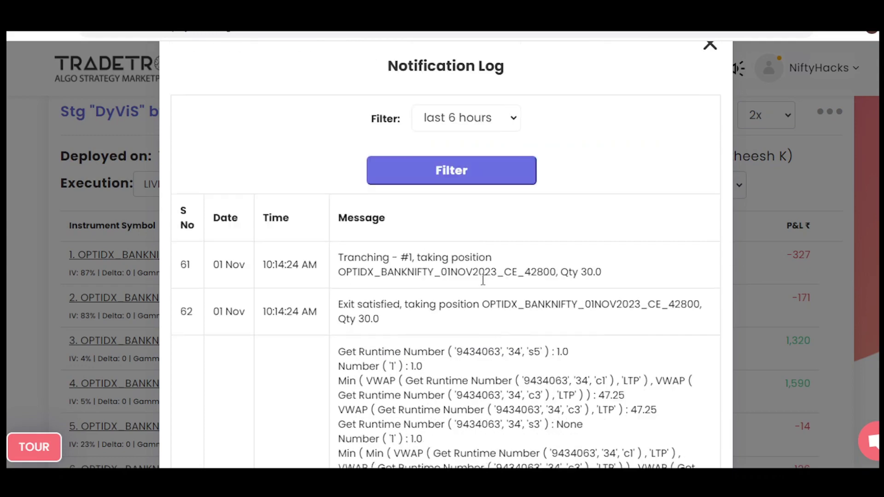
{"action": "scroll", "coordinate": [482, 280], "scroll_direction": "down", "scroll_amount": 20}
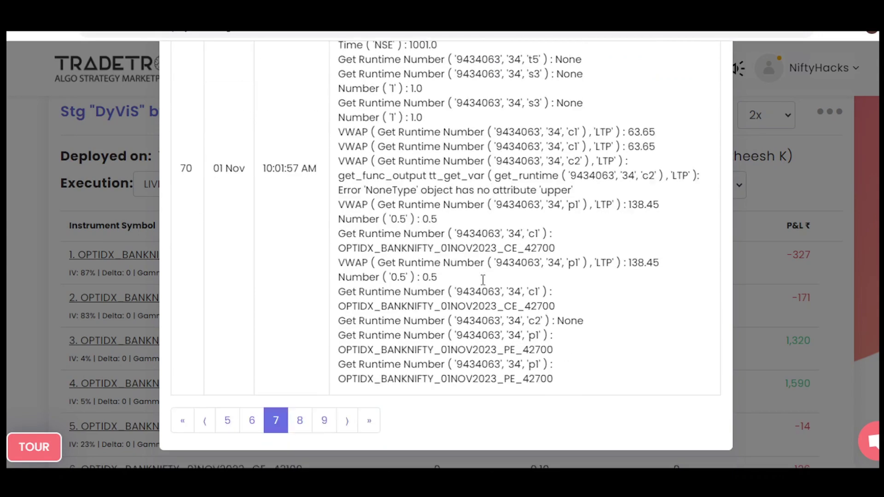
{"action": "left_click", "coordinate": [252, 420]}
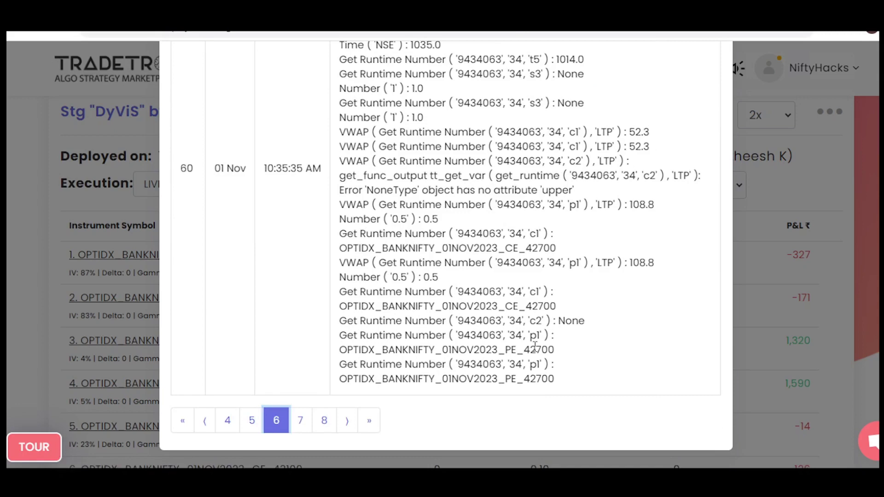
- Examine the 10:35:35 AM log record that precedes the CE 42800 entry, including its t5 time and s3 value
{"action": "scroll", "coordinate": [534, 345], "scroll_direction": "up", "scroll_amount": 1}
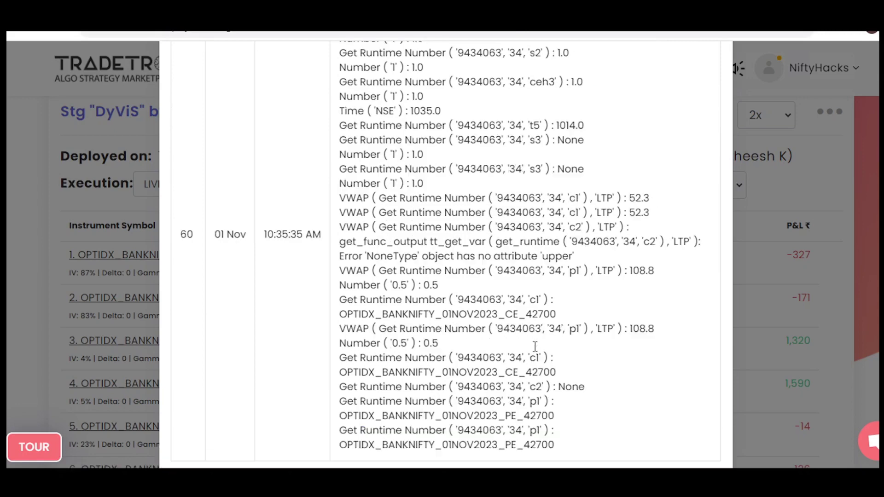
{"action": "double_click", "coordinate": [271, 236]}
{"action": "left_click", "coordinate": [454, 299]}
{"action": "scroll", "coordinate": [454, 299], "scroll_direction": "up", "scroll_amount": 5}
{"action": "scroll", "coordinate": [454, 300], "scroll_direction": "down", "scroll_amount": 3}
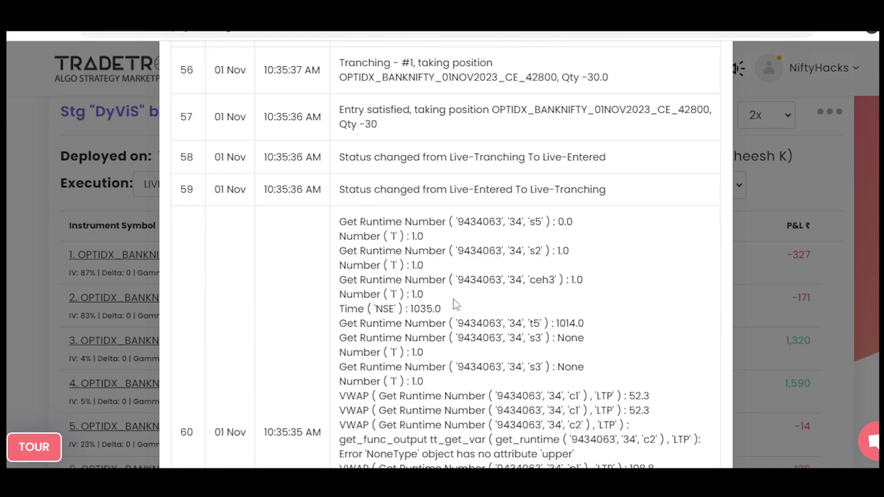
{"action": "scroll", "coordinate": [455, 303], "scroll_direction": "down", "scroll_amount": 1}
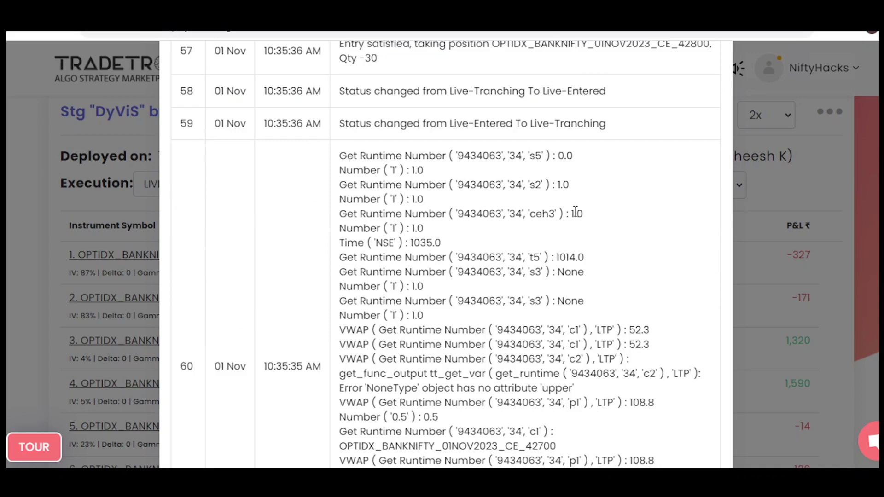
{"action": "double_click", "coordinate": [569, 258]}
{"action": "left_click", "coordinate": [570, 307]}
{"action": "scroll", "coordinate": [570, 307], "scroll_direction": "down", "scroll_amount": 2}
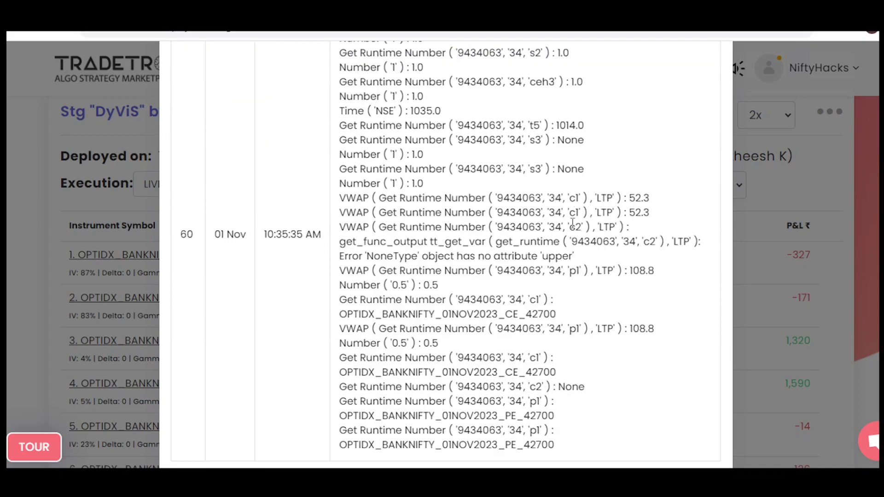
- Check the price of the 10:35:36 AM entry in the CE 42800 positions and close the list
{"action": "key", "text": "Escape"}
{"action": "left_click_drag", "start_coordinate": [631, 291], "coordinate": [677, 290]}
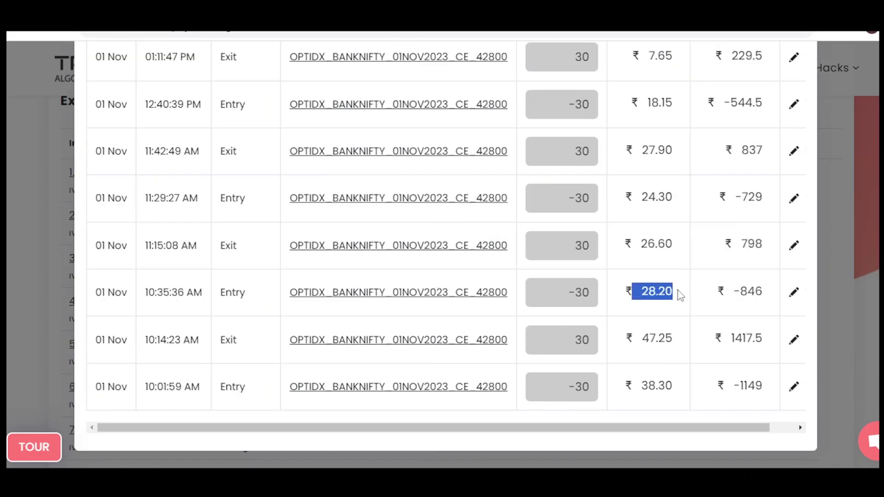
{"action": "left_click", "coordinate": [652, 293]}
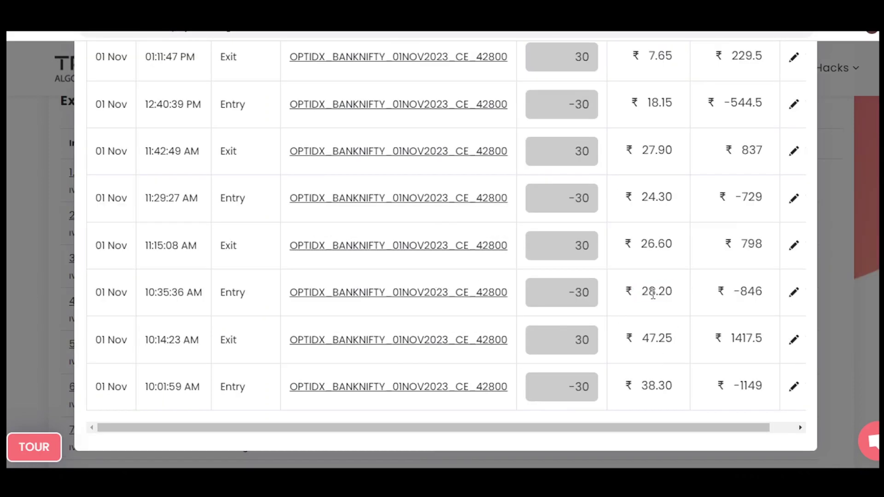
{"action": "scroll", "coordinate": [622, 311], "scroll_direction": "up", "scroll_amount": 3}
{"action": "left_click", "coordinate": [782, 84]}
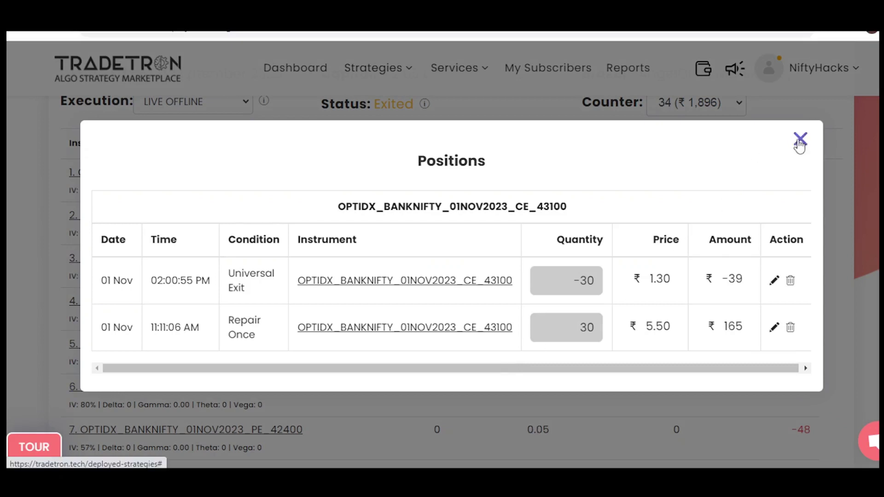
- Review the CE 43100 positions and the Repair Once time in the PE 42400 positions, closing both lists
{"action": "left_click", "coordinate": [799, 139]}
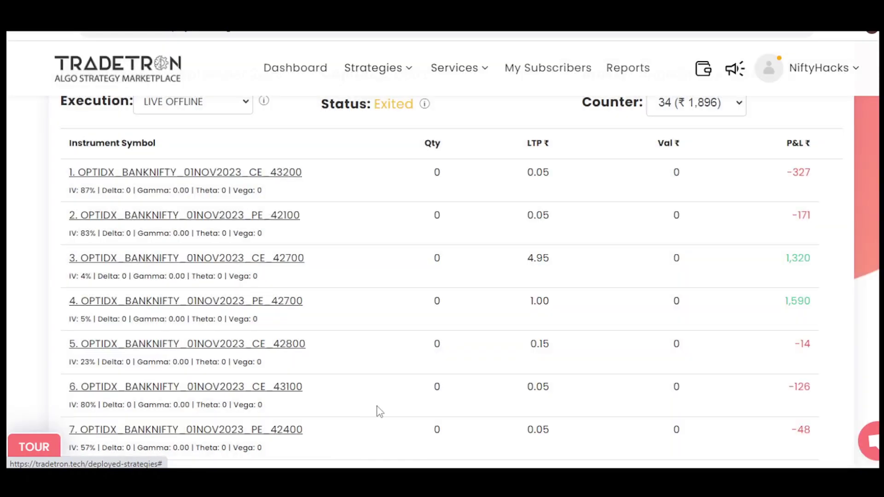
{"action": "scroll", "coordinate": [270, 370], "scroll_direction": "down", "scroll_amount": 2}
{"action": "left_click", "coordinate": [268, 369]}
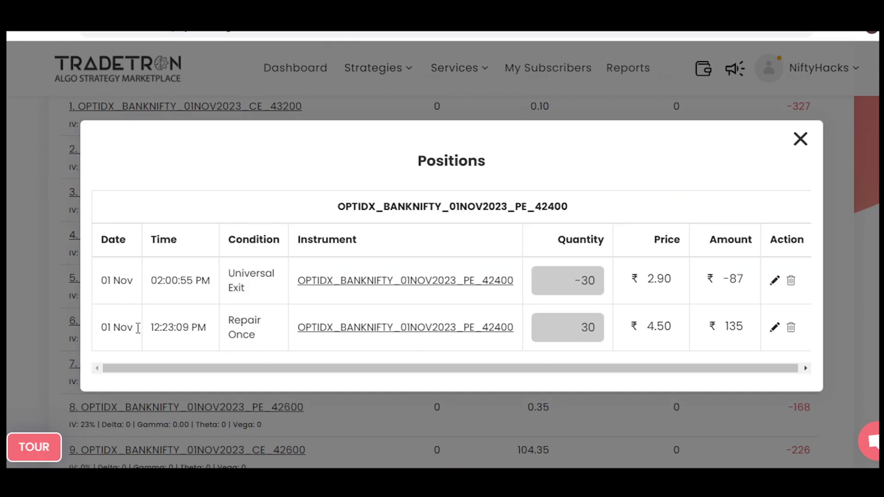
{"action": "left_click_drag", "start_coordinate": [140, 328], "coordinate": [185, 325]}
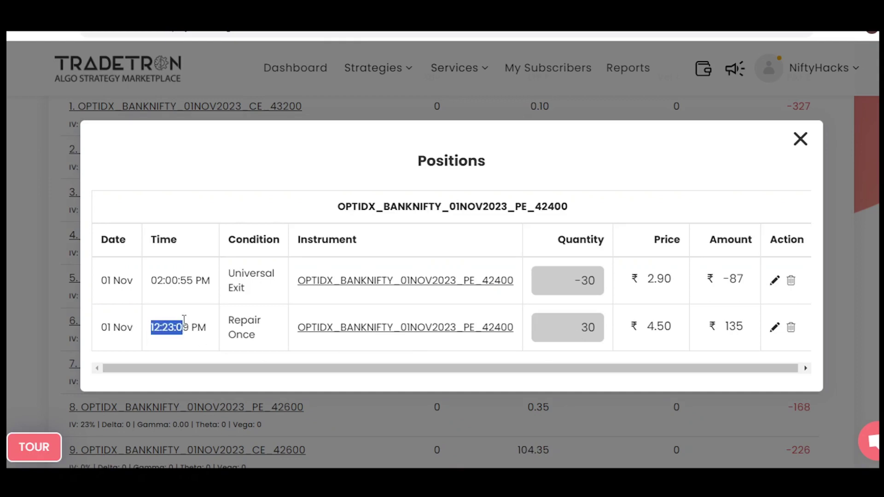
{"action": "left_click", "coordinate": [800, 138]}
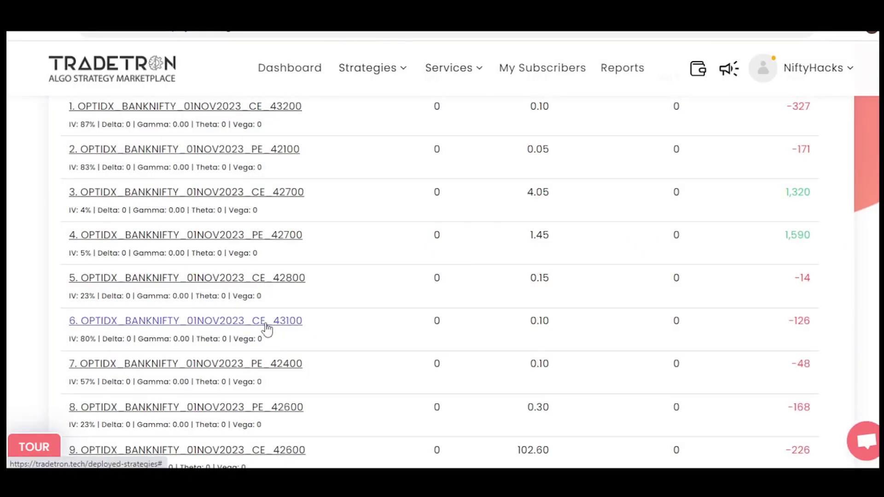
- Reopen the CE 42800 positions and compare the time of the first exit with the time and price of the second entry
{"action": "left_click", "coordinate": [275, 280]}
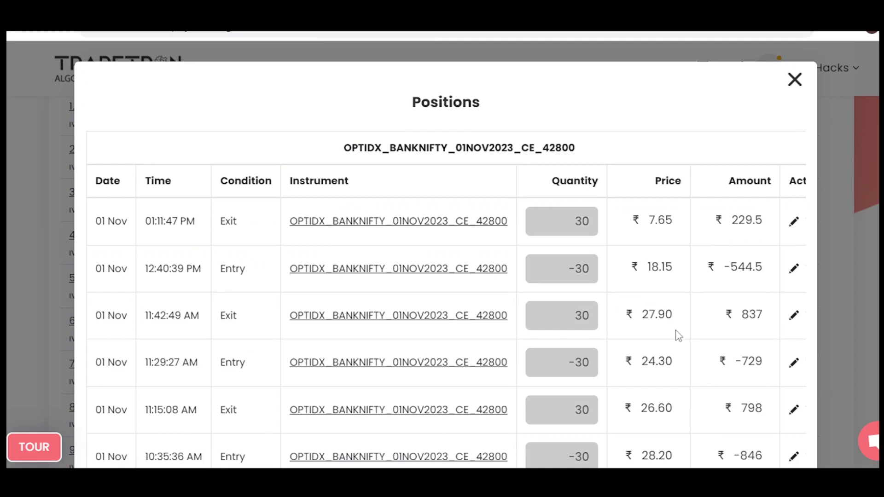
{"action": "scroll", "coordinate": [679, 336], "scroll_direction": "down", "scroll_amount": 3}
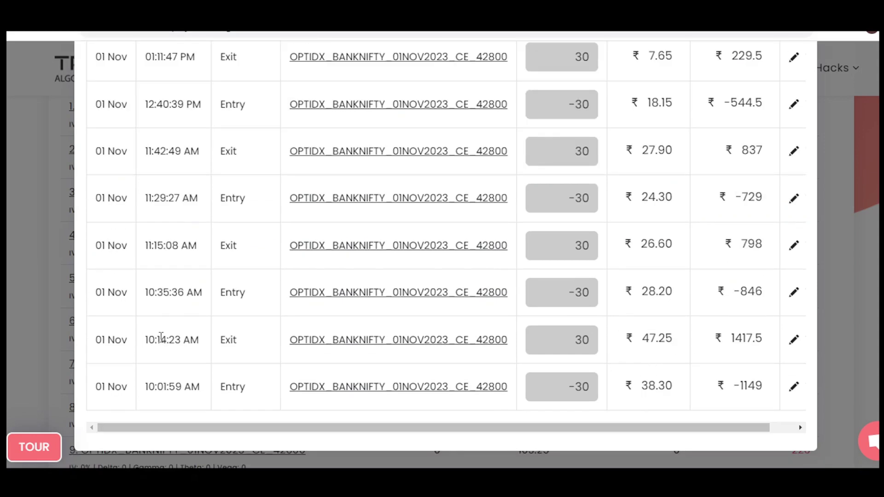
{"action": "left_click_drag", "start_coordinate": [161, 336], "coordinate": [179, 339]}
{"action": "left_click_drag", "start_coordinate": [146, 293], "coordinate": [175, 293]}
{"action": "left_click", "coordinate": [183, 295]}
{"action": "left_click_drag", "start_coordinate": [640, 292], "coordinate": [678, 297]}
{"action": "left_click", "coordinate": [644, 378]}
- Compare the CE 42800 prices for the 10:01:59 AM entry, the 10:14:23 AM exit and the 10:35:36 AM entry
{"action": "left_click_drag", "start_coordinate": [159, 388], "coordinate": [169, 388]}
{"action": "left_click", "coordinate": [647, 384]}
{"action": "double_click", "coordinate": [647, 385]}
{"action": "double_click", "coordinate": [657, 339]}
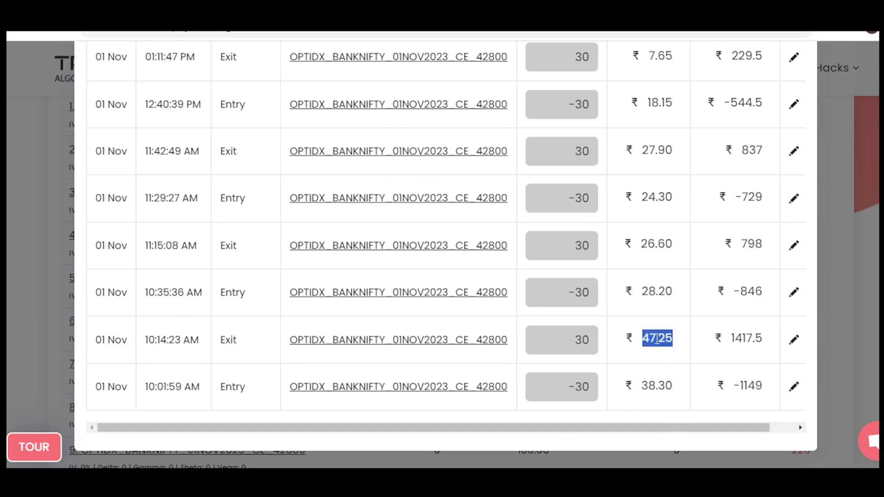
{"action": "double_click", "coordinate": [659, 292]}
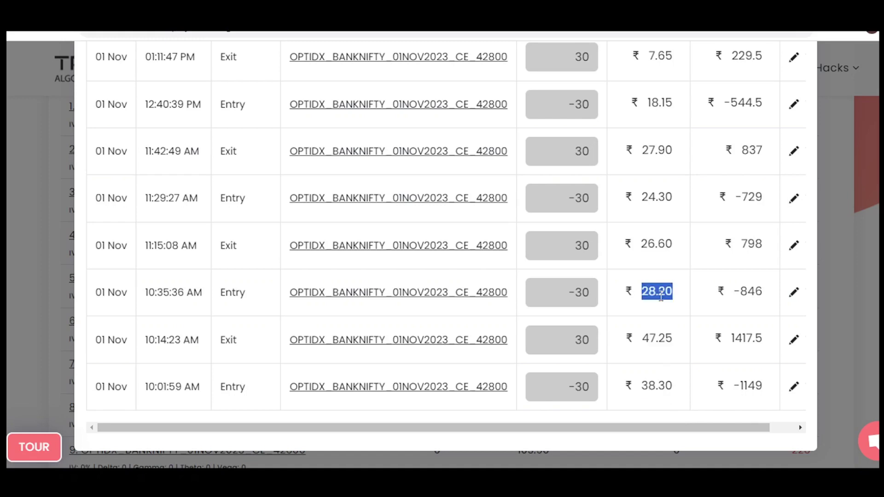
{"action": "double_click", "coordinate": [162, 294]}
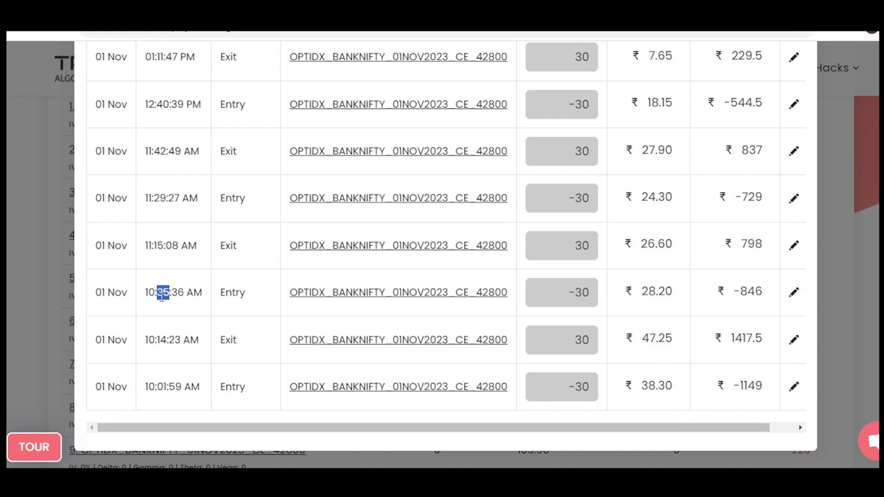
{"action": "double_click", "coordinate": [654, 293]}
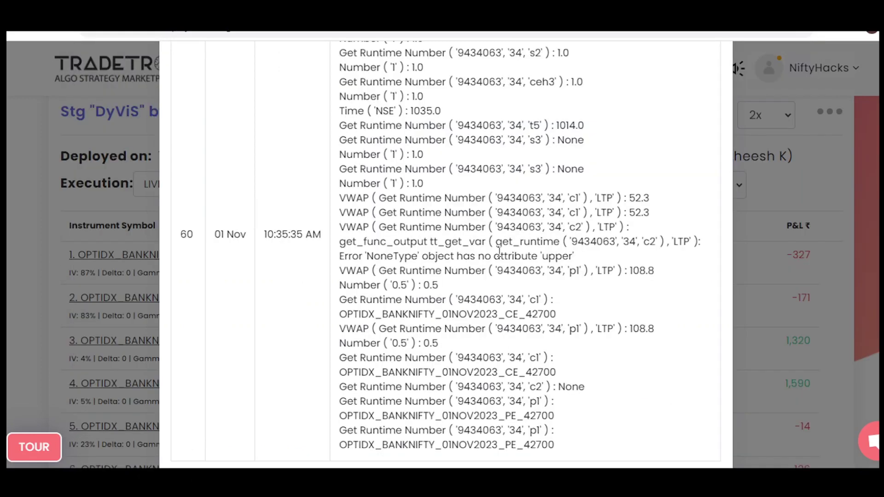
- Return to the 10:35:35 AM log record and examine its s5, s2 and ceh3 runtime values and the c1 LTP
{"action": "scroll", "coordinate": [500, 251], "scroll_direction": "up", "scroll_amount": 5}
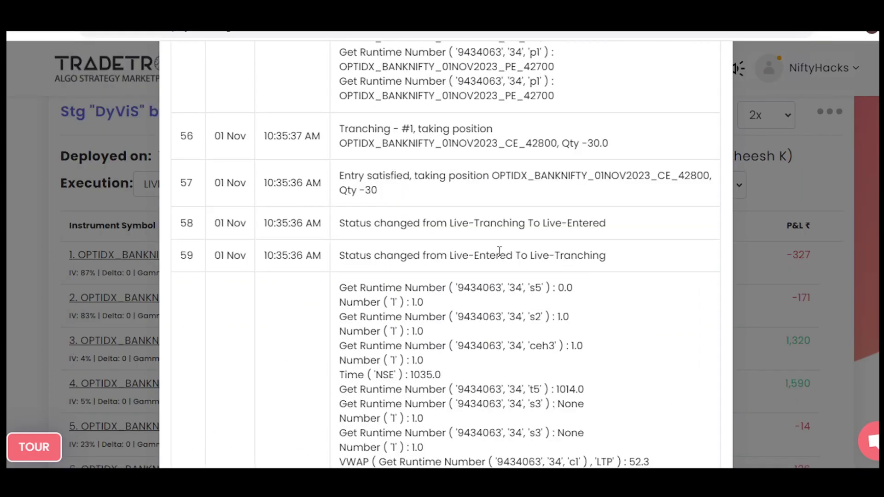
{"action": "scroll", "coordinate": [506, 304], "scroll_direction": "down", "scroll_amount": 3}
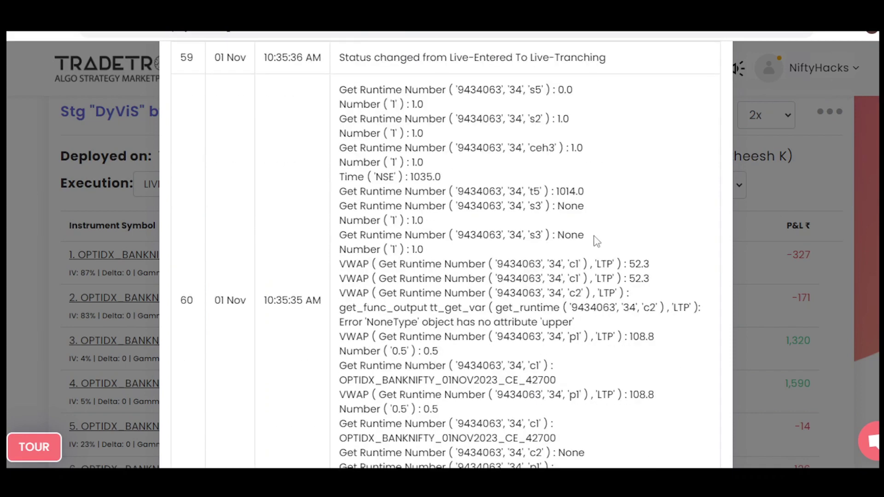
{"action": "double_click", "coordinate": [565, 90]}
{"action": "double_click", "coordinate": [563, 119]}
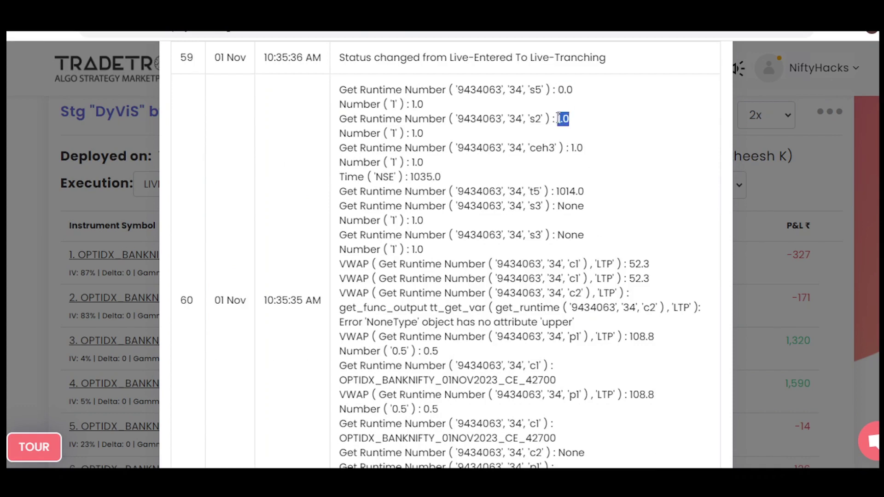
{"action": "double_click", "coordinate": [576, 147]}
{"action": "scroll", "coordinate": [579, 228], "scroll_direction": "down", "scroll_amount": 2}
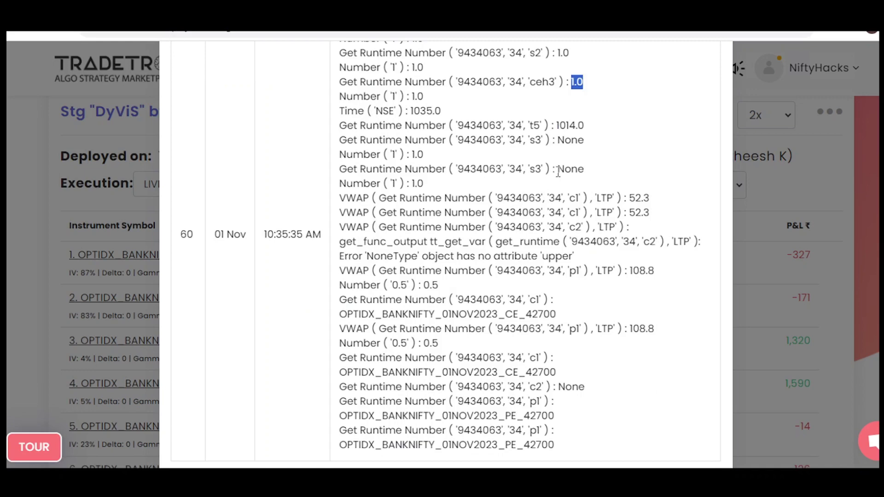
{"action": "scroll", "coordinate": [506, 193], "scroll_direction": "down", "scroll_amount": 2}
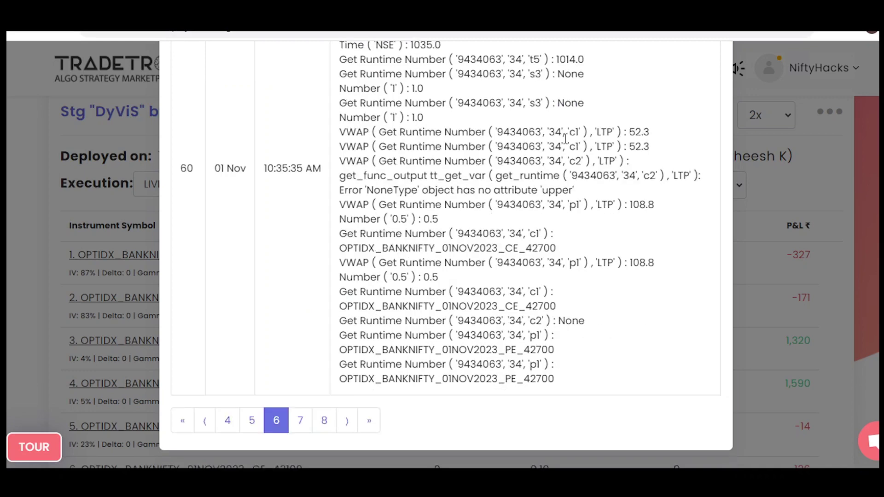
{"action": "double_click", "coordinate": [642, 132]}
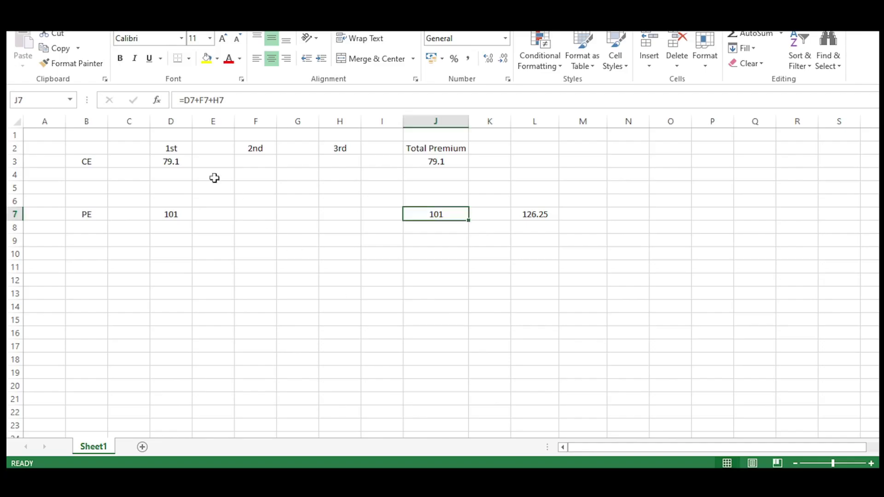
- In the Excel sheet, set the 1st-leg premiums to 52.3 for CE in D3 and 108.8 for PE in D7, and check both totals
{"action": "left_click", "coordinate": [174, 162]}
{"action": "type", "text": "52.3"}
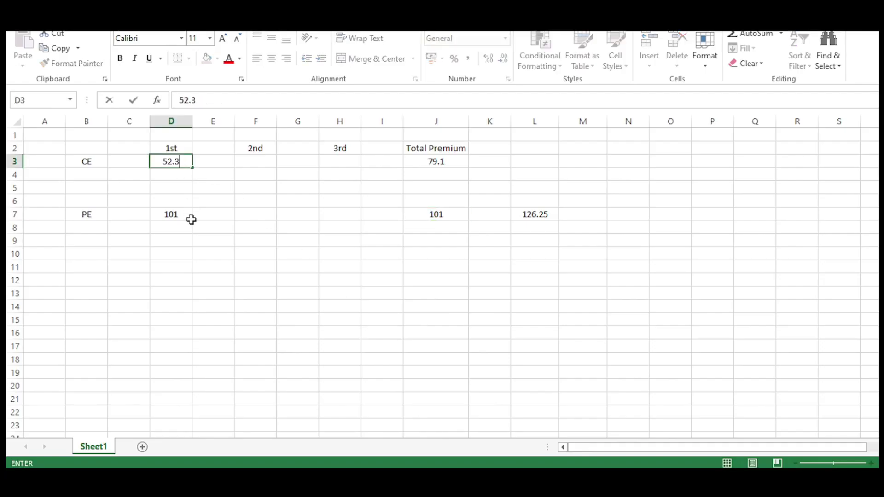
{"action": "left_click", "coordinate": [183, 215]}
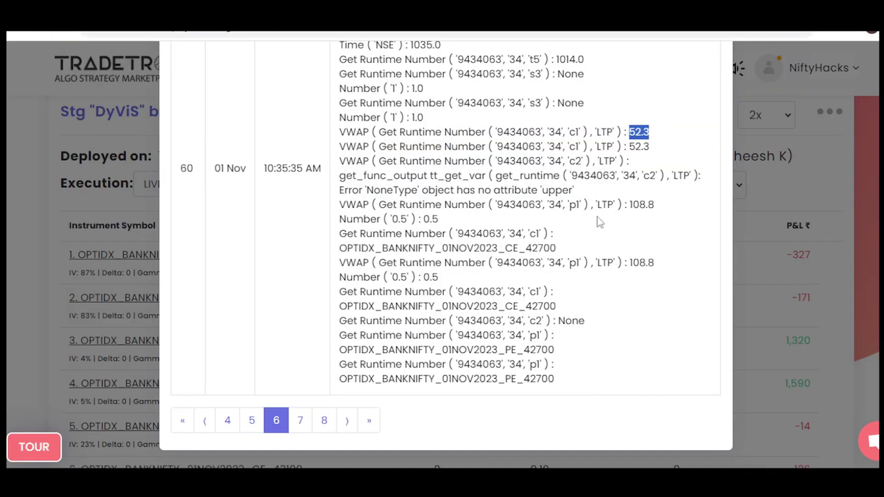
{"action": "double_click", "coordinate": [641, 203]}
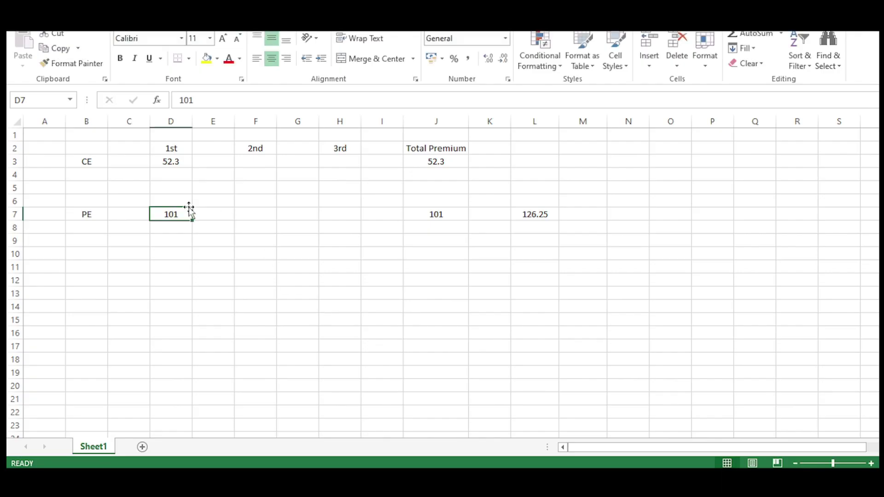
{"action": "type", "text": "108.8"}
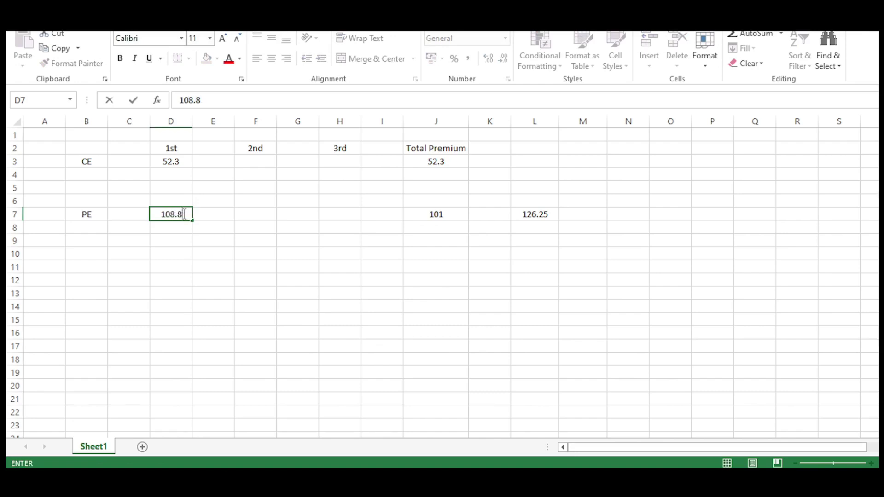
{"action": "left_click", "coordinate": [277, 271]}
{"action": "left_click", "coordinate": [446, 159]}
{"action": "left_click", "coordinate": [454, 217]}
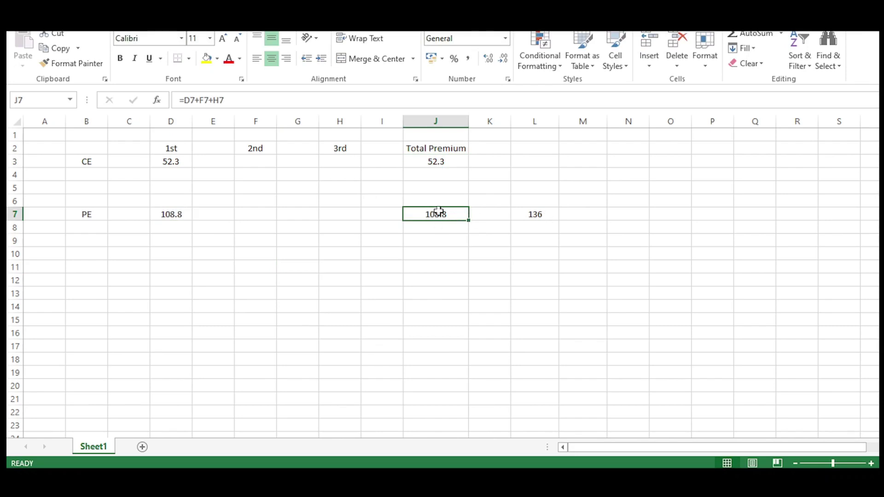
- In cell L9, calculate 25 percent of the PE total premium with the formula =J7*0.25
{"action": "left_click", "coordinate": [551, 247]}
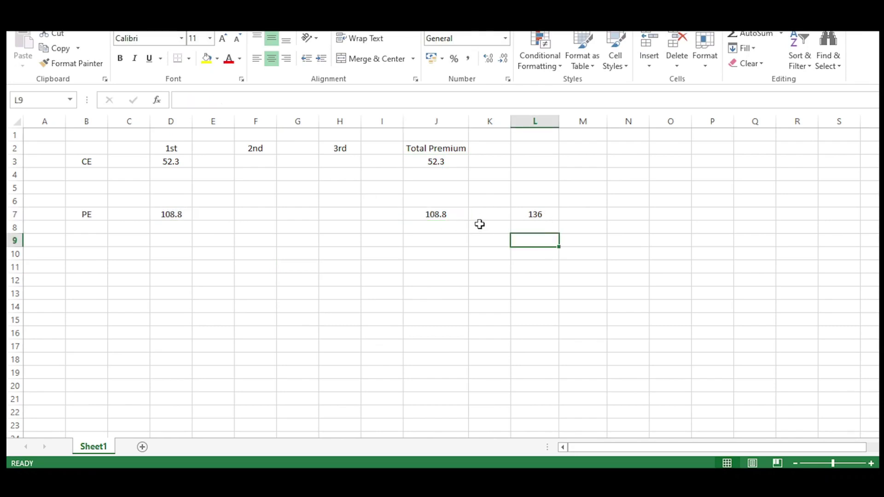
{"action": "type", "text": "="}
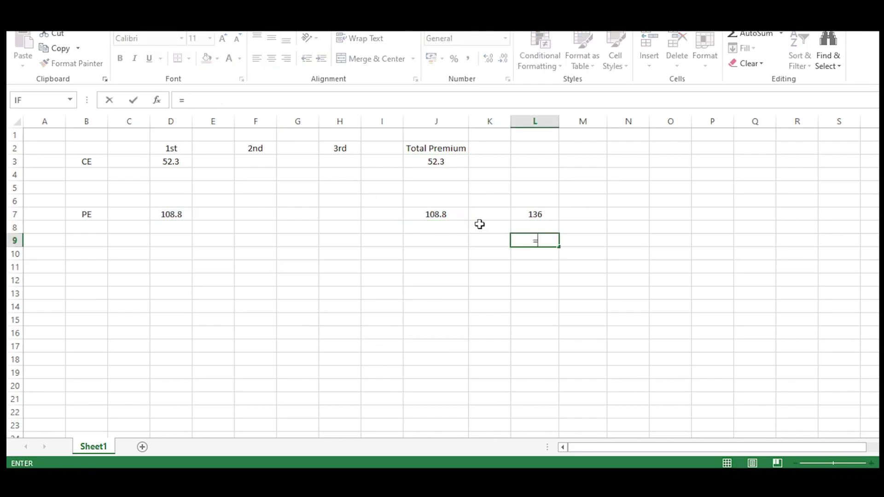
{"action": "left_click", "coordinate": [446, 212]}
{"action": "type", "text": "*"}
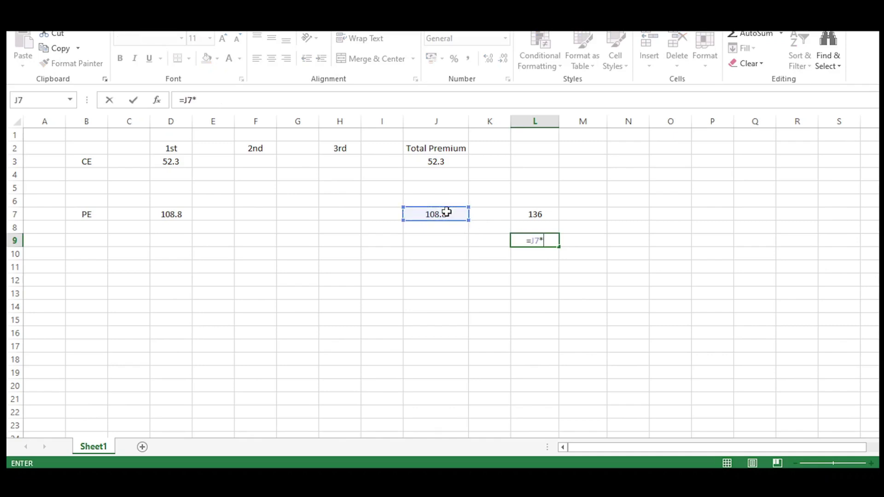
{"action": "type", "text": "0."}
{"action": "key", "text": "BackSpace"}
{"action": "type", "text": ".25"}
{"action": "key", "text": "Return"}
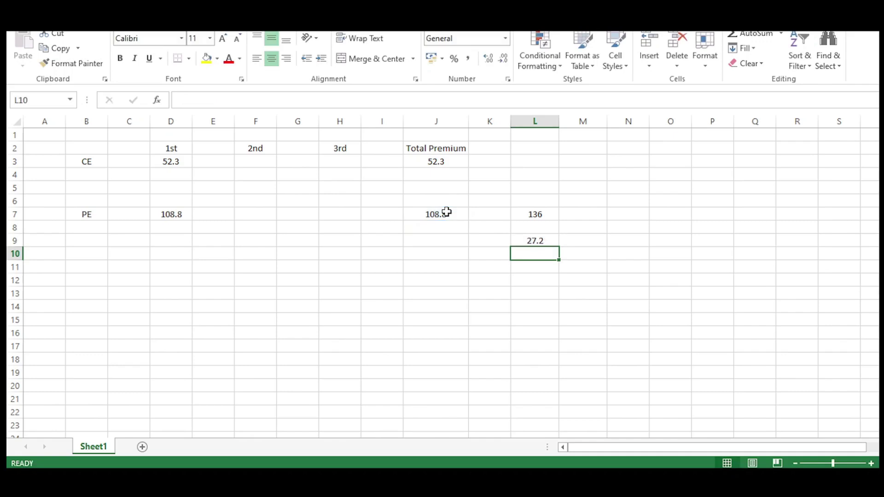
{"action": "left_click", "coordinate": [532, 240]}
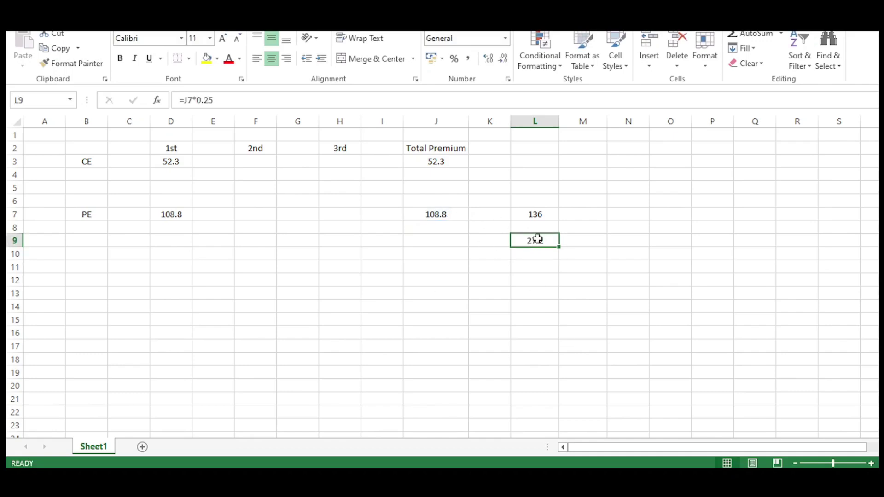
- Switch to Tradetron and check the price and time of the CE 42800 entry at 10:35:36 AM against the following exit time
{"action": "left_click", "coordinate": [450, 214]}
{"action": "left_click", "coordinate": [269, 160]}
{"action": "left_click", "coordinate": [355, 160]}
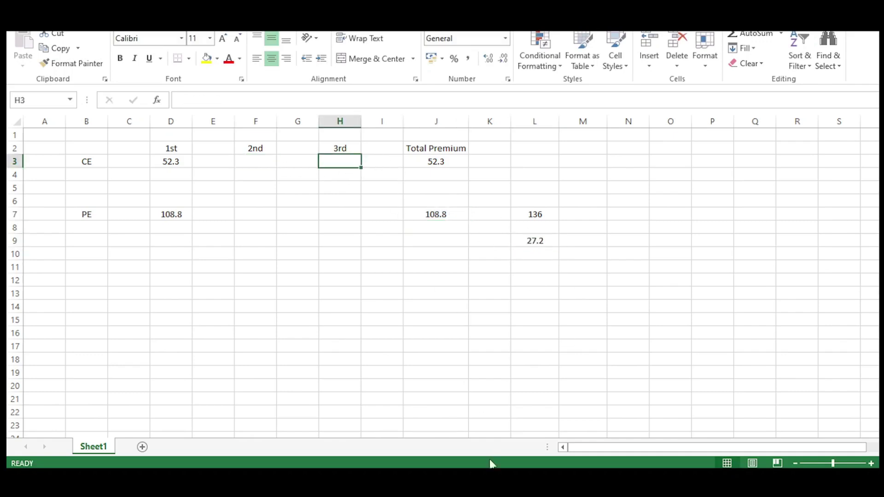
{"action": "key", "text": "alt+Tab"}
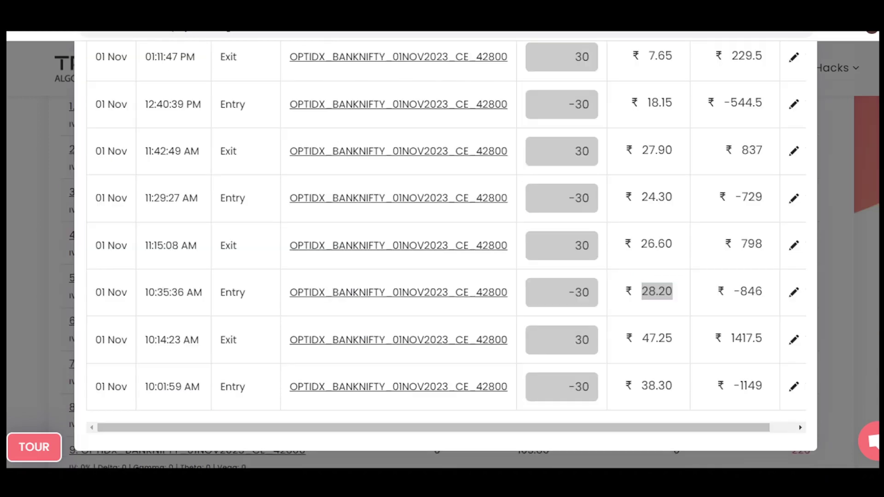
{"action": "double_click", "coordinate": [652, 292]}
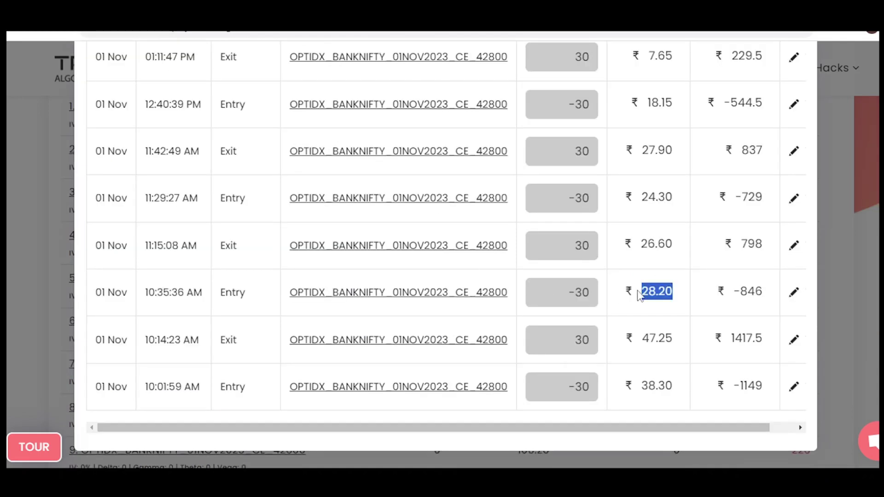
{"action": "double_click", "coordinate": [163, 292]}
{"action": "double_click", "coordinate": [158, 245]}
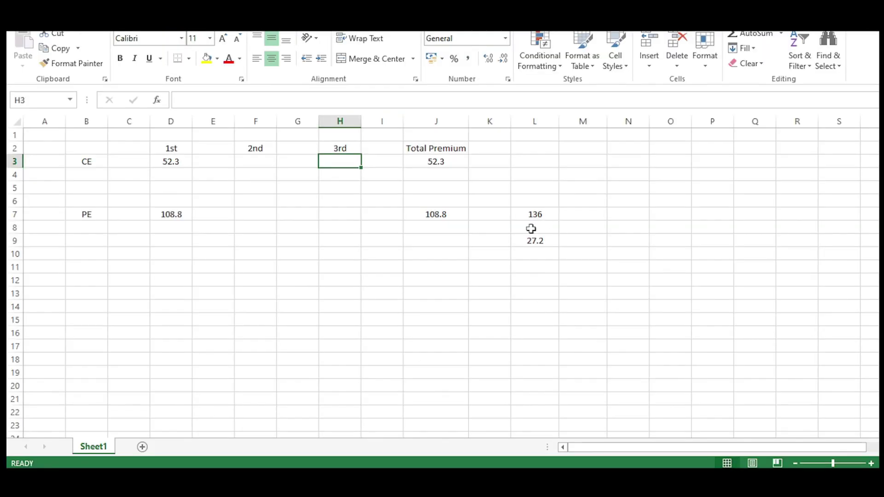
- In the Excel sheet, set the 3rd-leg CE premium in H3 to 28 and check the CE total premium
{"action": "left_click", "coordinate": [175, 214]}
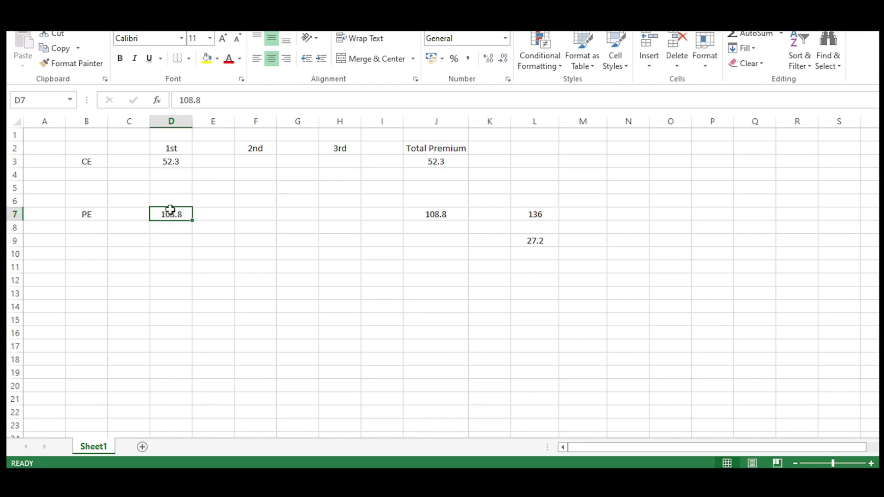
{"action": "left_click", "coordinate": [329, 159]}
{"action": "type", "text": "28"}
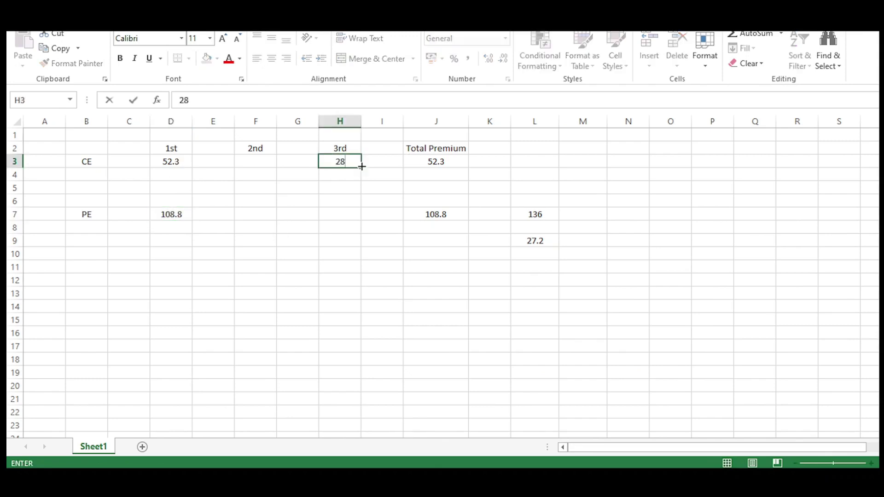
{"action": "left_click", "coordinate": [364, 242]}
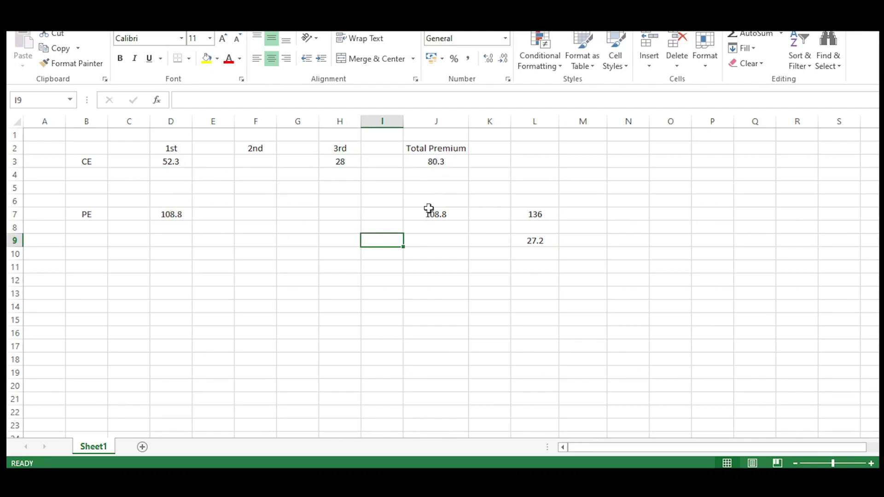
{"action": "left_click", "coordinate": [441, 160]}
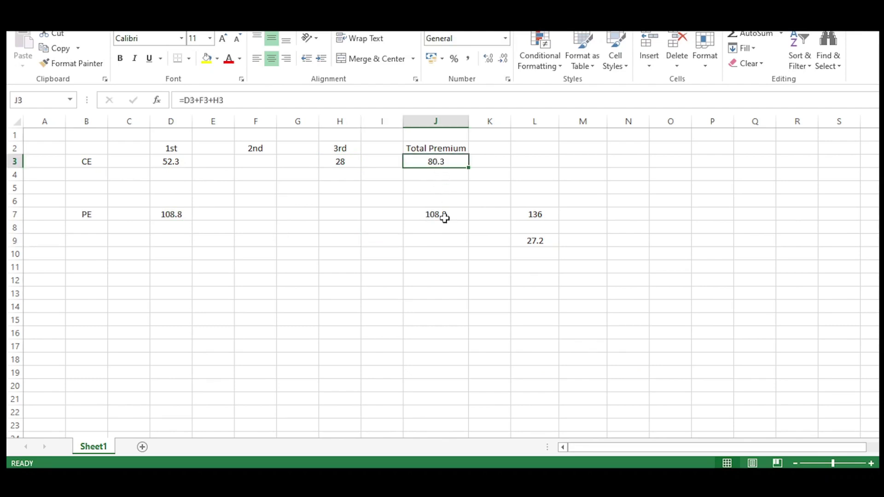
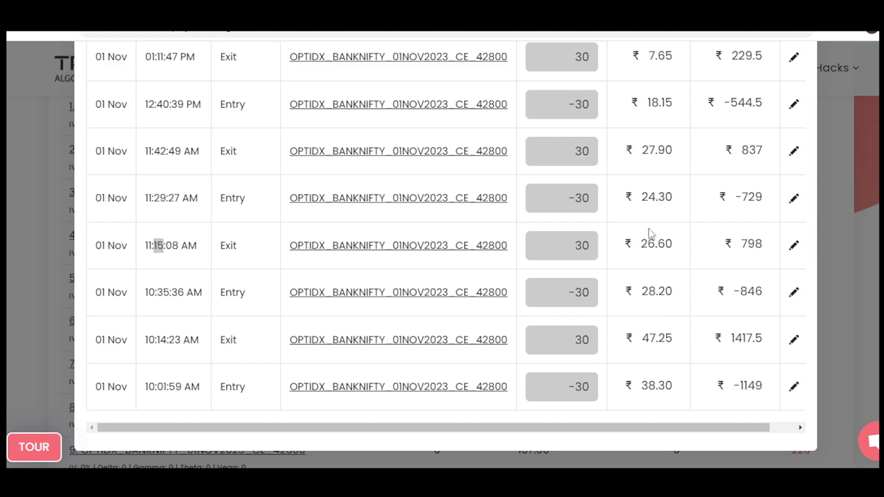
- In Tradetron, review the exit prices across the CE 42800 entry and exit rows, and close the positions list
{"action": "double_click", "coordinate": [653, 243]}
{"action": "scroll", "coordinate": [655, 244], "scroll_direction": "up", "scroll_amount": 3}
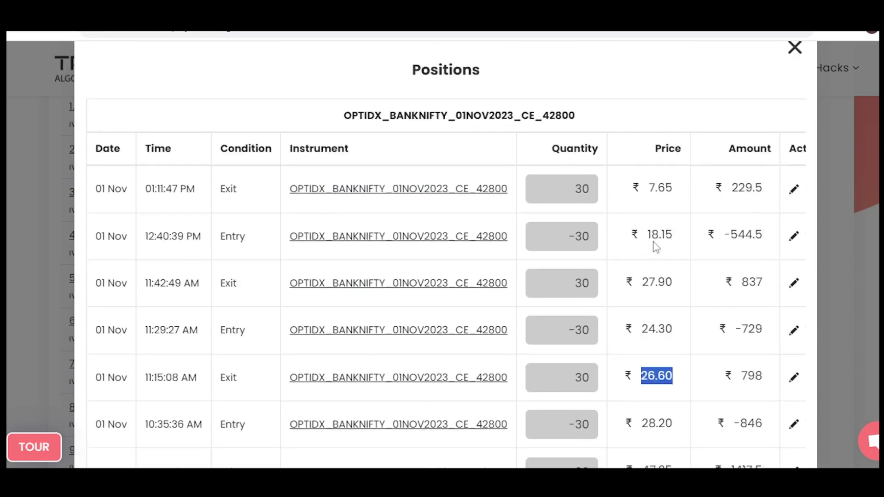
{"action": "double_click", "coordinate": [659, 290]}
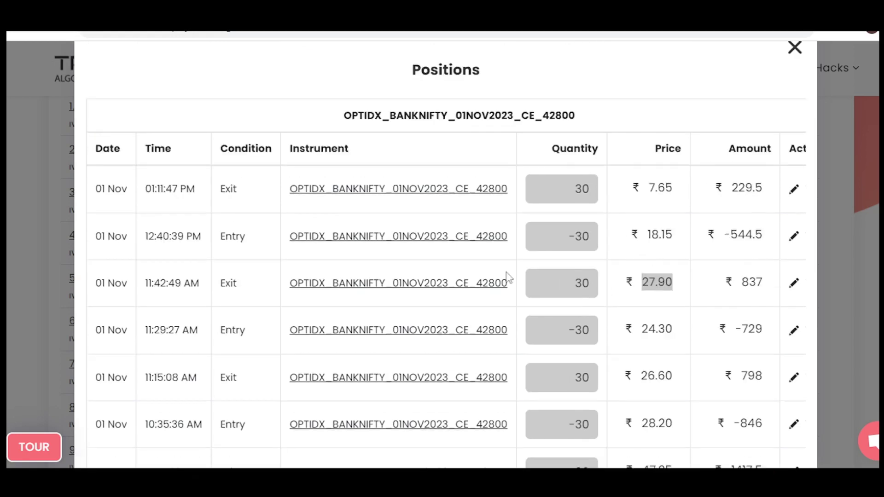
{"action": "left_click", "coordinate": [653, 193]}
{"action": "scroll", "coordinate": [670, 223], "scroll_direction": "up", "scroll_amount": 1}
{"action": "scroll", "coordinate": [661, 312], "scroll_direction": "down", "scroll_amount": 2}
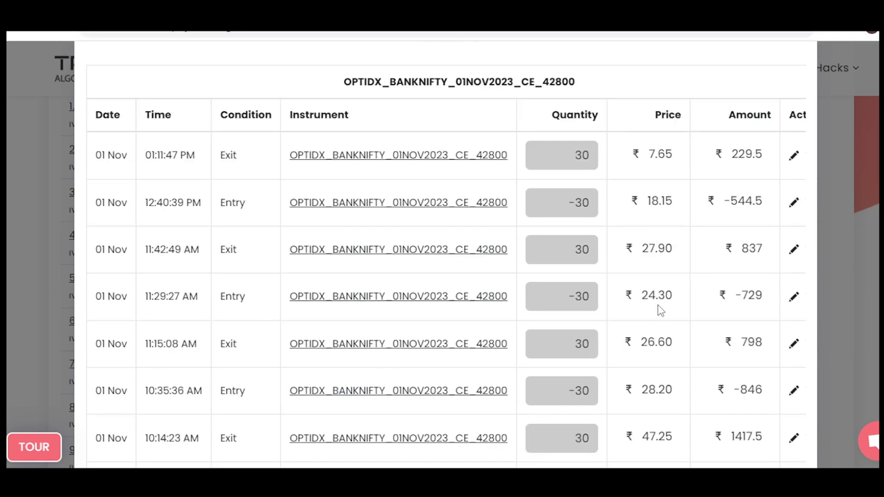
{"action": "scroll", "coordinate": [660, 310], "scroll_direction": "up", "scroll_amount": 2}
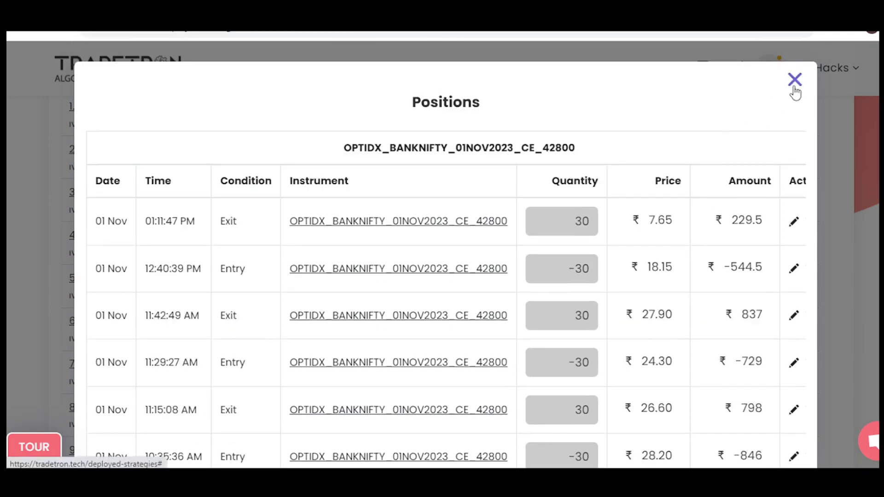
{"action": "scroll", "coordinate": [595, 392], "scroll_direction": "down", "scroll_amount": 3}
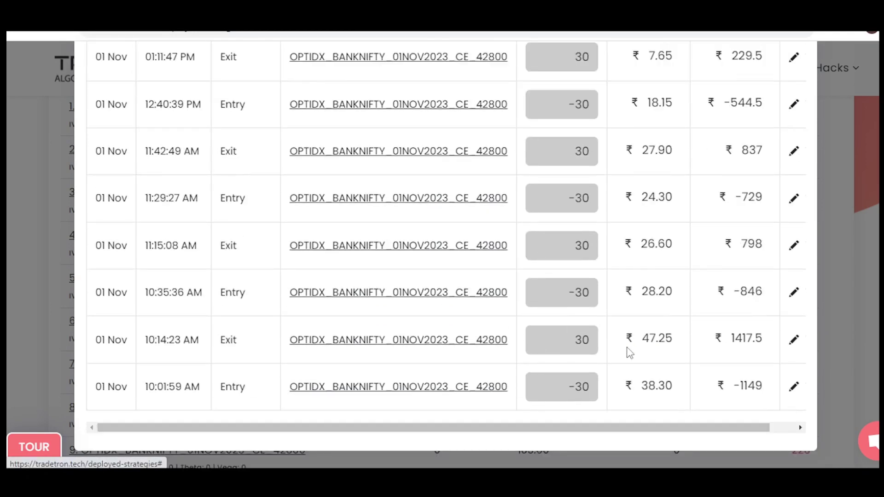
{"action": "scroll", "coordinate": [644, 361], "scroll_direction": "up", "scroll_amount": 3}
{"action": "left_click", "coordinate": [793, 80]}
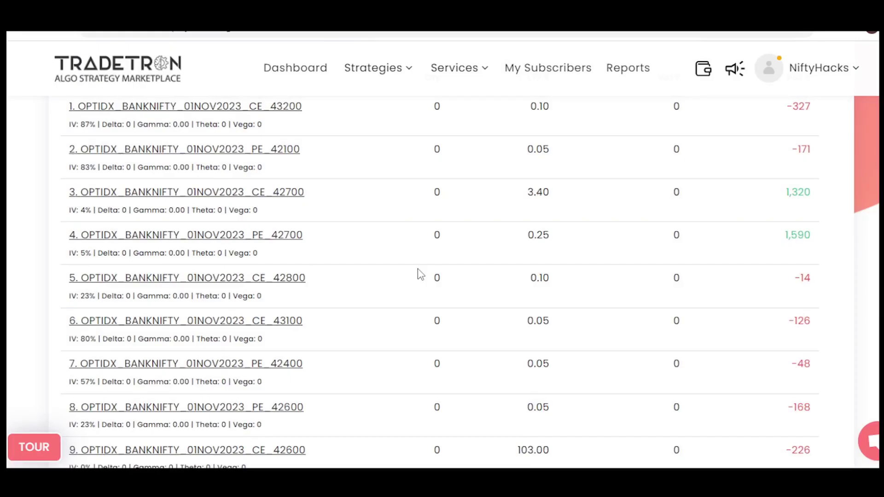
- Open the PE 42600 positions and check the time of the earliest entry
{"action": "scroll", "coordinate": [417, 270], "scroll_direction": "down", "scroll_amount": 1}
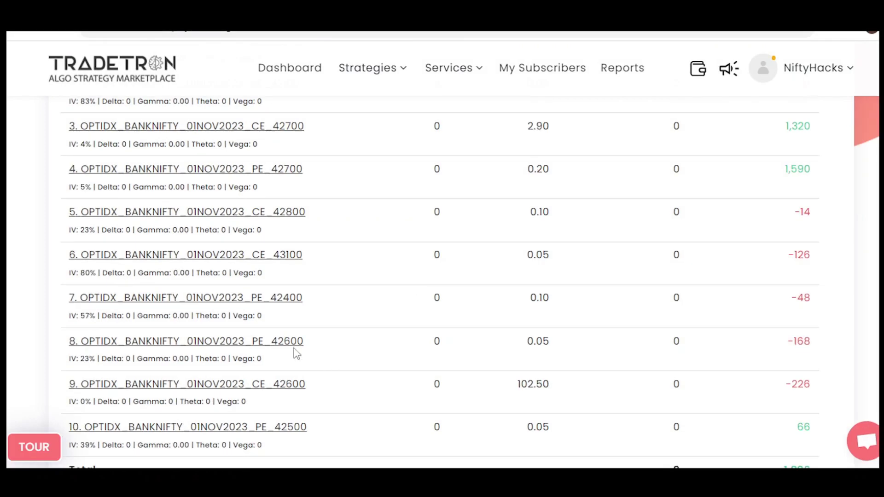
{"action": "left_click", "coordinate": [272, 341]}
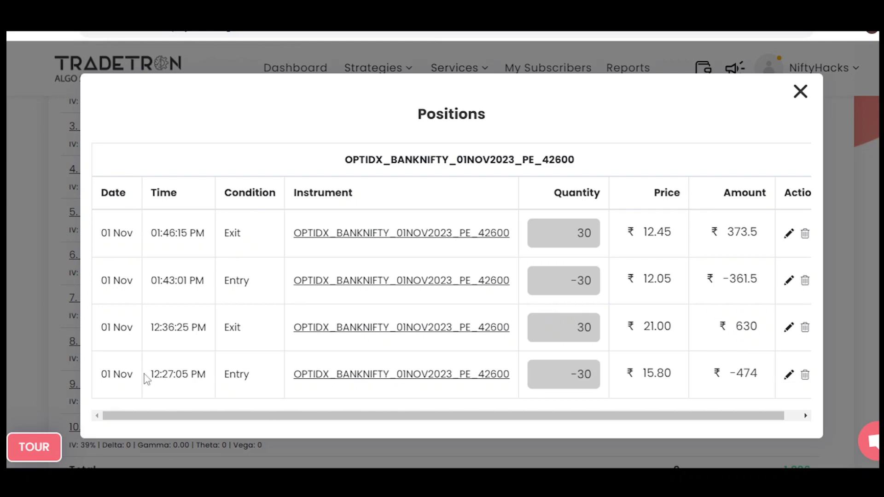
{"action": "left_click_drag", "start_coordinate": [149, 373], "coordinate": [182, 373]}
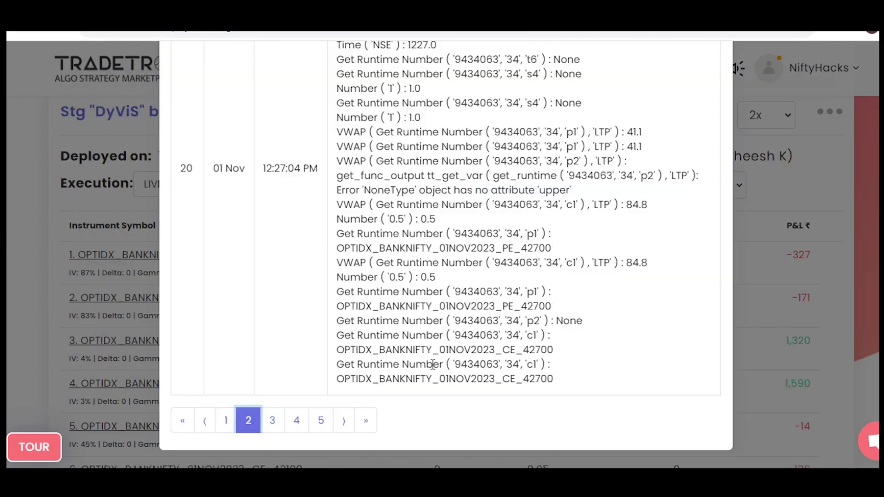
- Examine the 12:27:04 PM log record's runtime values and its p1 LTP
{"action": "scroll", "coordinate": [381, 363], "scroll_direction": "up", "scroll_amount": 4}
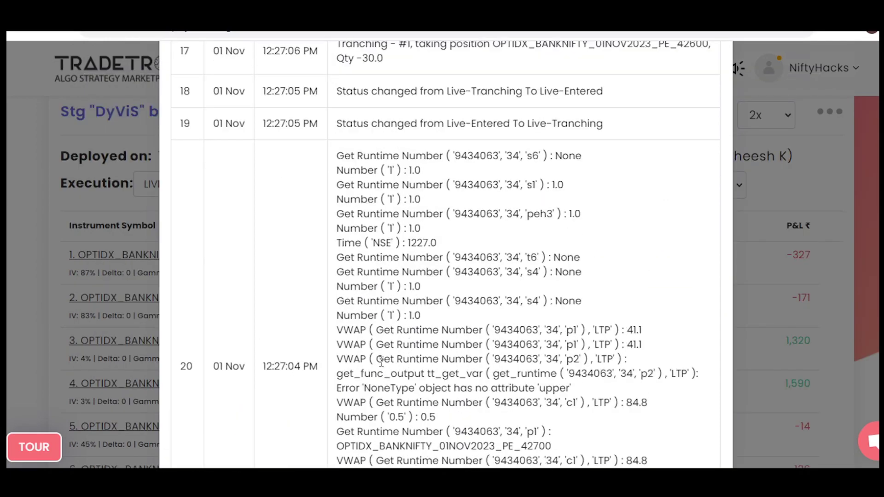
{"action": "scroll", "coordinate": [570, 323], "scroll_direction": "down", "scroll_amount": 3}
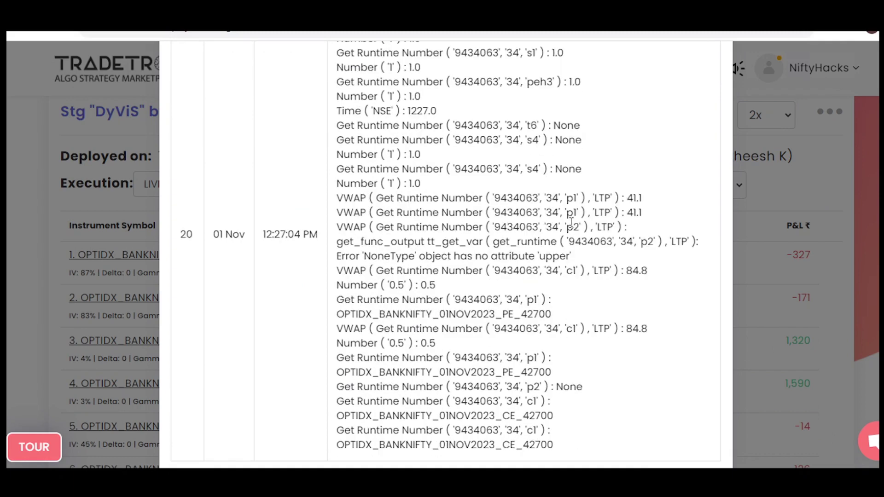
{"action": "double_click", "coordinate": [572, 198]}
{"action": "left_click", "coordinate": [632, 201]}
{"action": "double_click", "coordinate": [632, 201]}
- In the Excel sheet, set the 1st-leg PE premium in D7 to 41
{"action": "key", "text": "alt+Tab"}
{"action": "left_click", "coordinate": [168, 212]}
{"action": "type", "text": "41"}
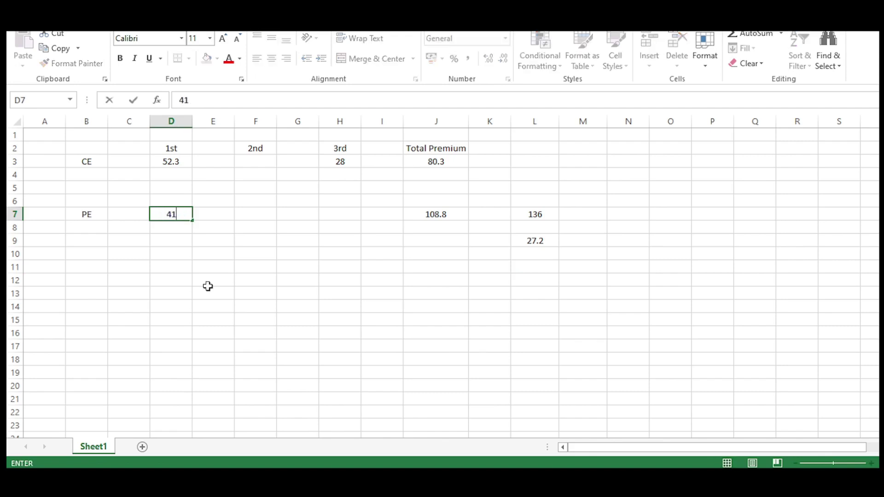
{"action": "left_click", "coordinate": [208, 286]}
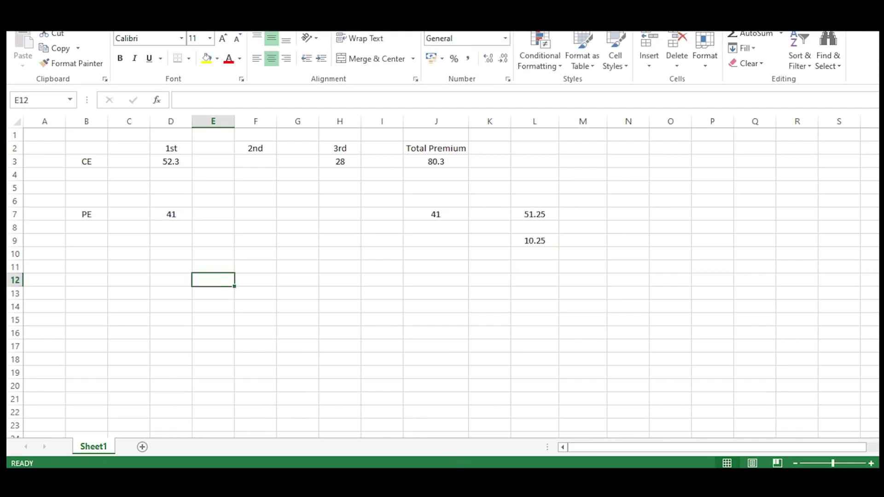
- Look up the c1 LTP in the Tradetron log and set the 1st-leg CE premium in Excel cell D3 to 84.8
{"action": "key", "text": "alt+Tab"}
{"action": "double_click", "coordinate": [634, 271]}
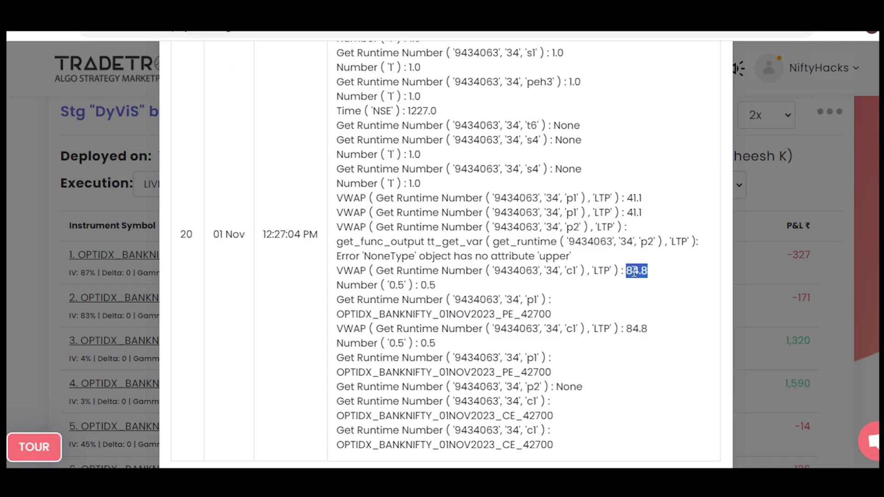
{"action": "key", "text": "alt+Tab"}
{"action": "left_click", "coordinate": [173, 161]}
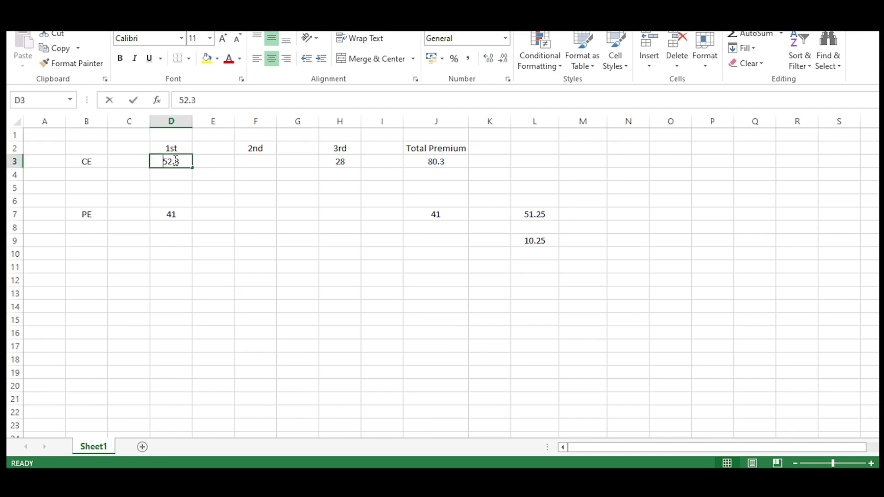
{"action": "type", "text": "84.8"}
{"action": "left_click", "coordinate": [320, 295]}
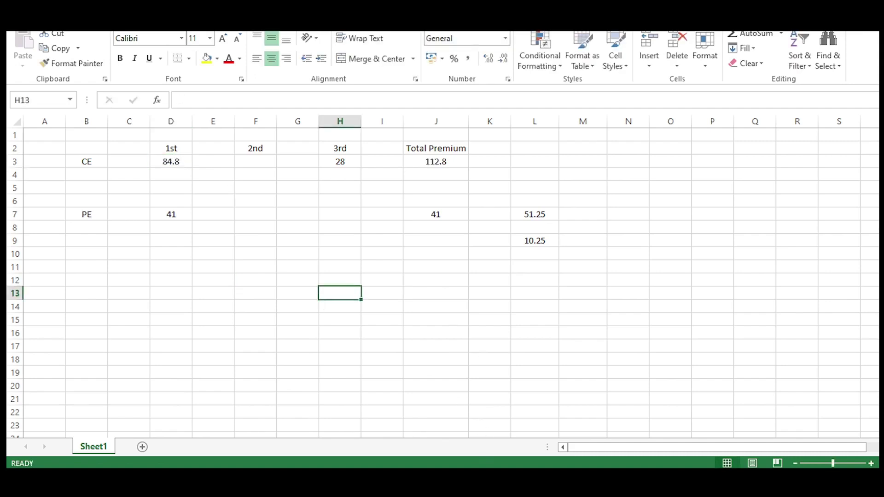
- Return to the Tradetron log and recheck the 12:27:04 PM record's time and c1 LTP
{"action": "key", "text": "alt+Tab"}
{"action": "left_click_drag", "start_coordinate": [264, 232], "coordinate": [290, 234]}
{"action": "left_click", "coordinate": [306, 290]}
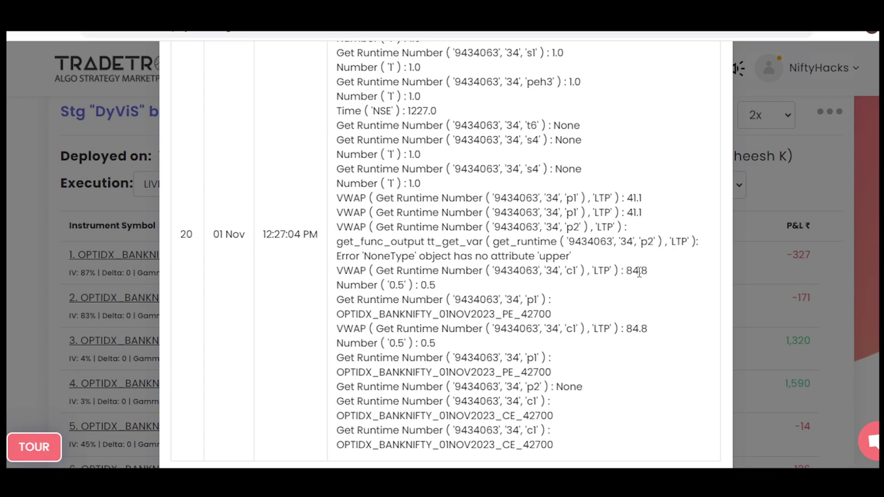
- In the Excel sheet, clear the 3rd-leg CE premium from H3 and select the 3rd-leg PE cell H7
{"action": "key", "text": "alt+Tab"}
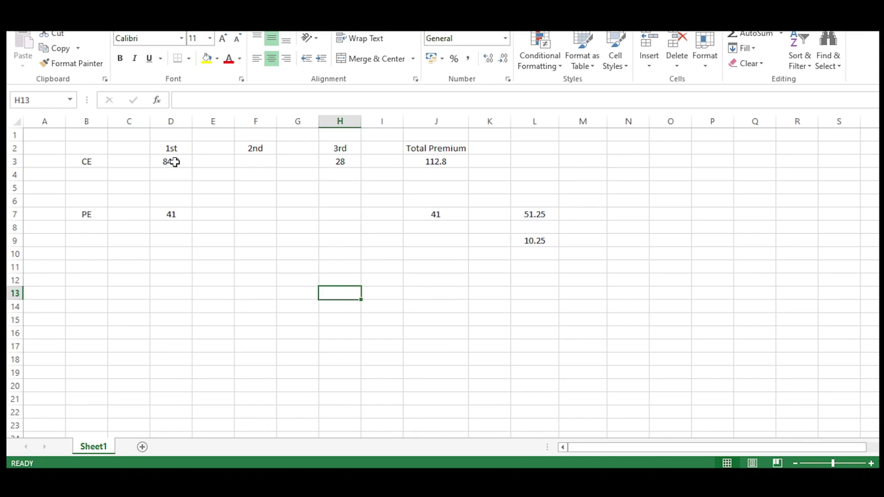
{"action": "left_click", "coordinate": [251, 213]}
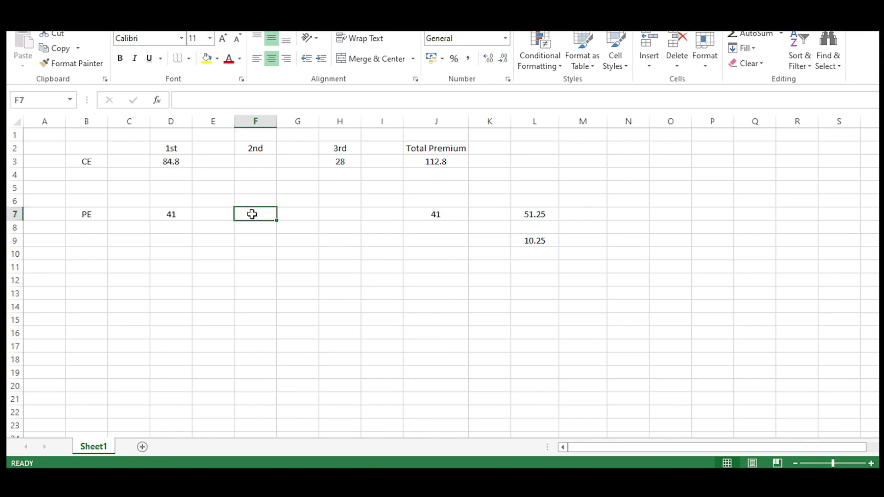
{"action": "left_click", "coordinate": [335, 214]}
{"action": "left_click", "coordinate": [261, 210]}
{"action": "left_click", "coordinate": [328, 165]}
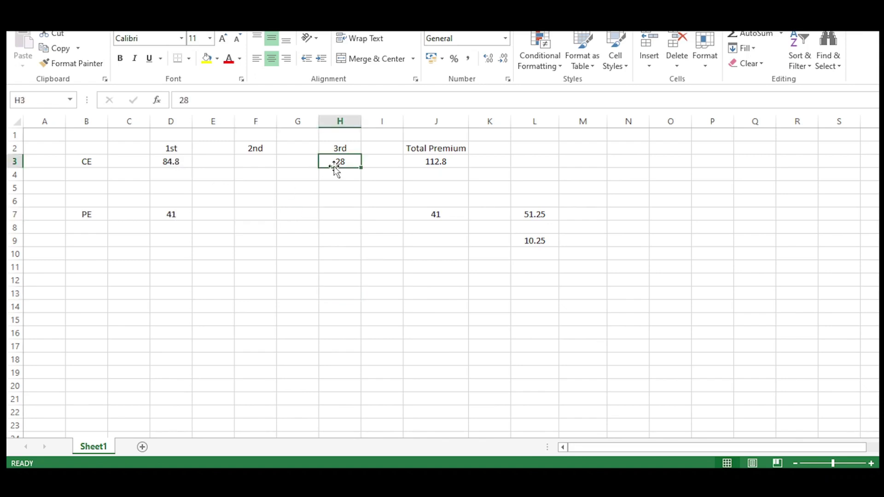
{"action": "key", "text": "Delete"}
{"action": "left_click", "coordinate": [354, 212]}
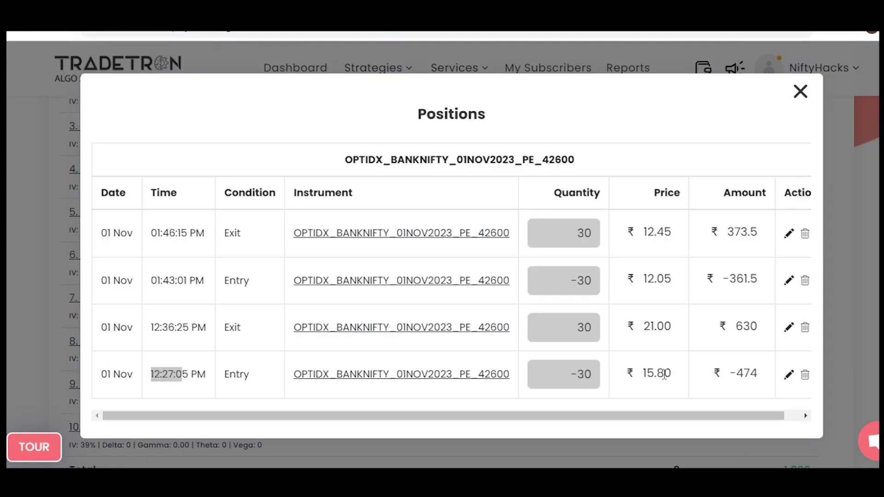
- Check the 12:27:05 PM PE 42600 entry price in Tradetron, and set Excel cell L9 to the formula =D3*0.25
{"action": "double_click", "coordinate": [663, 374]}
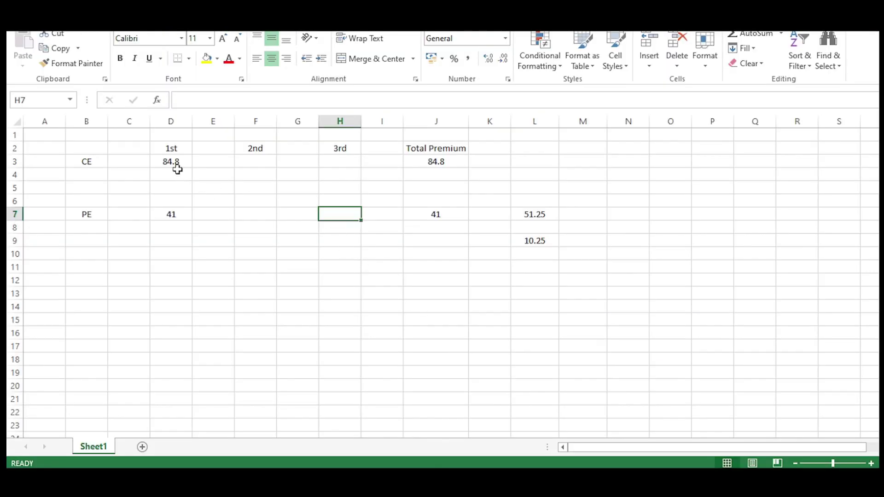
{"action": "left_click", "coordinate": [174, 160]}
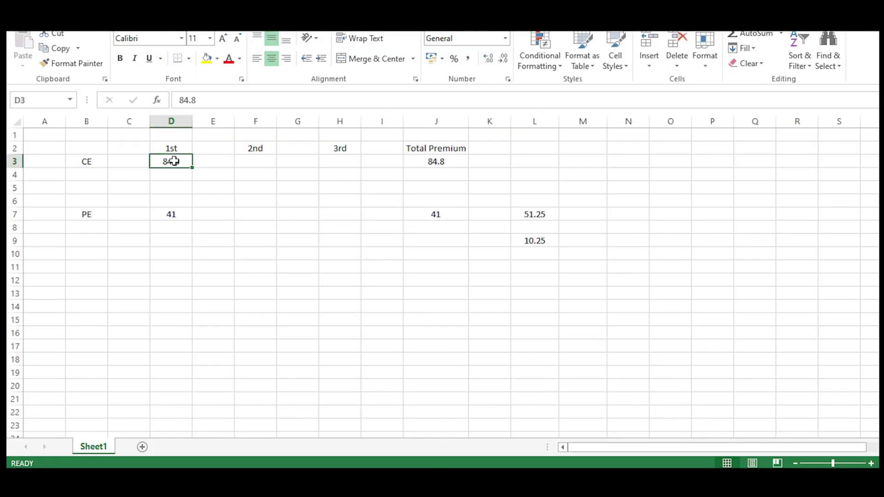
{"action": "left_click", "coordinate": [536, 239]}
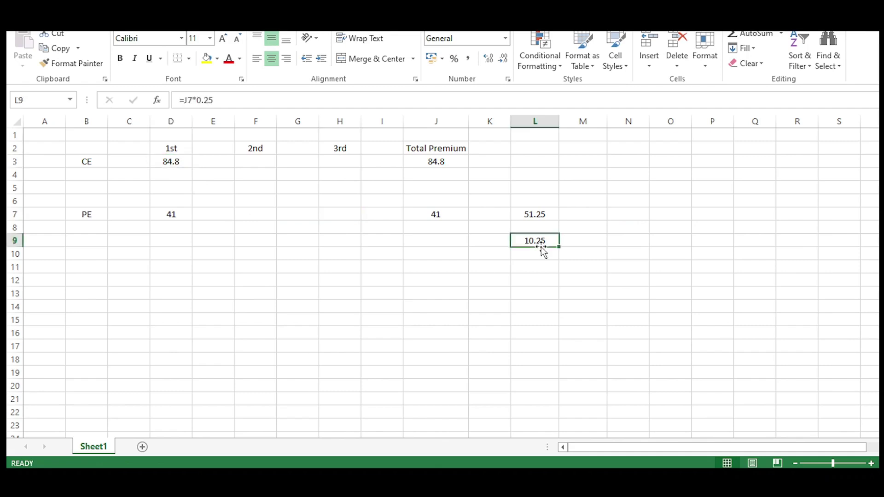
{"action": "left_click", "coordinate": [186, 101]}
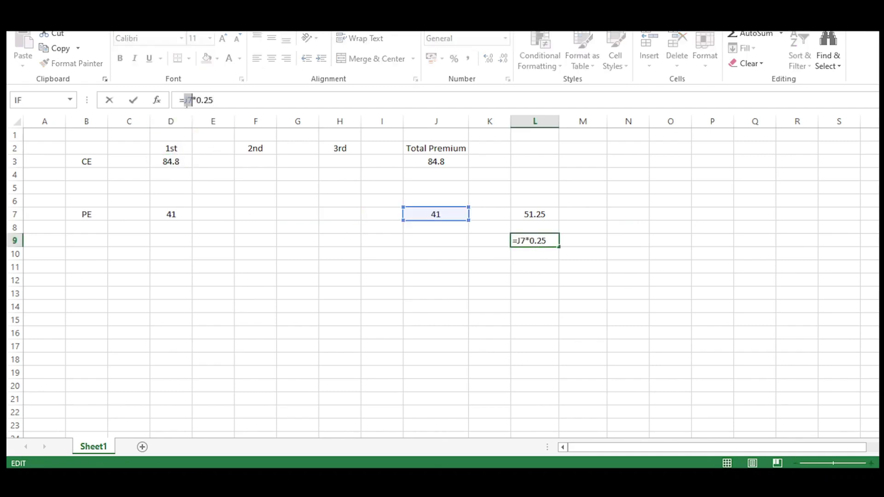
{"action": "left_click", "coordinate": [181, 163]}
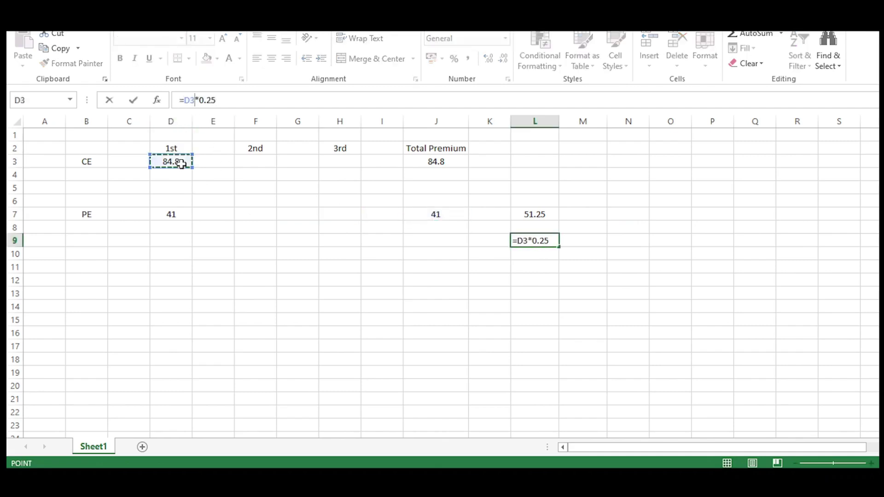
{"action": "key", "text": "Return"}
{"action": "left_click", "coordinate": [511, 242]}
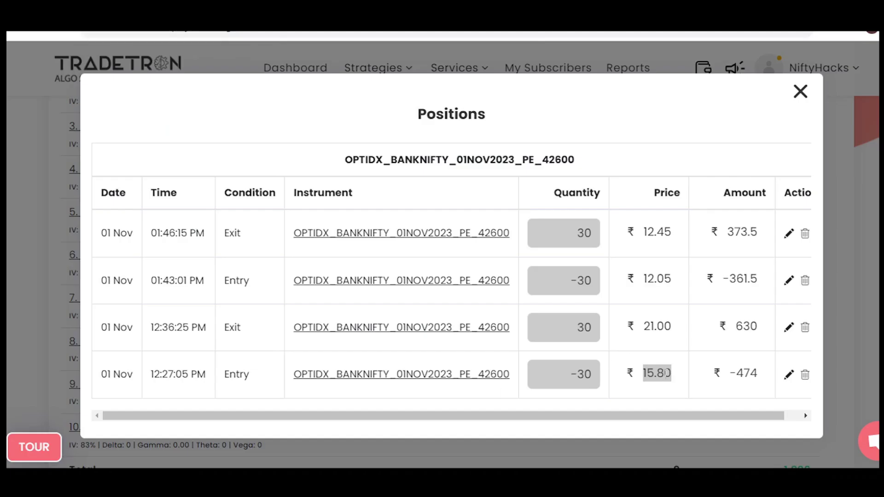
- Recheck the 12:27:05 PM entry price in Tradetron and set the 2nd-leg PE premium in Excel cell F7 to 15.8
{"action": "left_click", "coordinate": [665, 373]}
{"action": "double_click", "coordinate": [665, 373]}
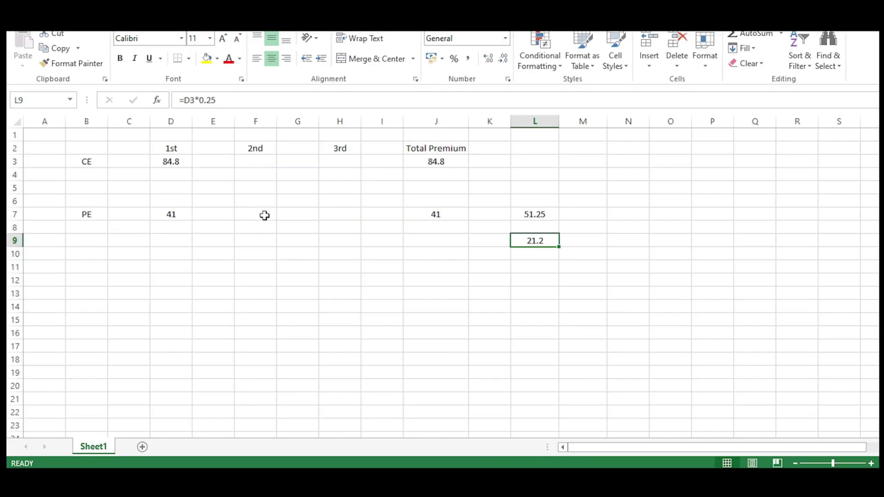
{"action": "left_click", "coordinate": [262, 214]}
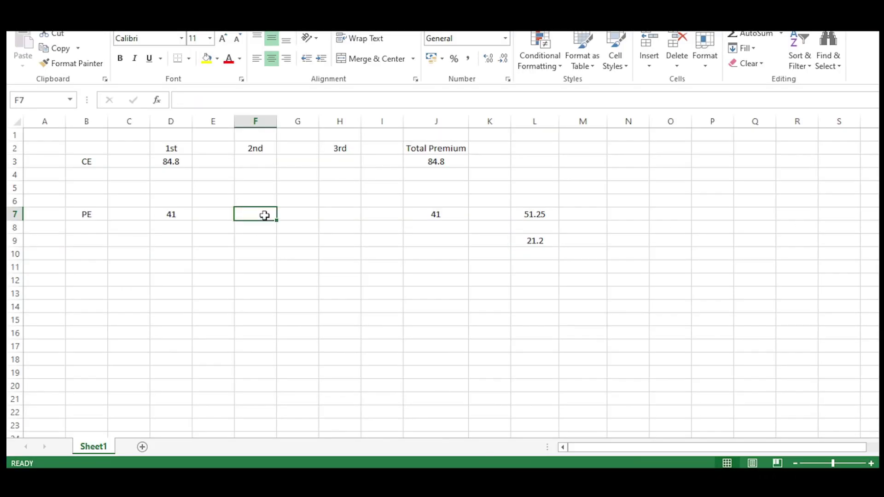
{"action": "type", "text": "15.8"}
{"action": "left_click", "coordinate": [298, 253]}
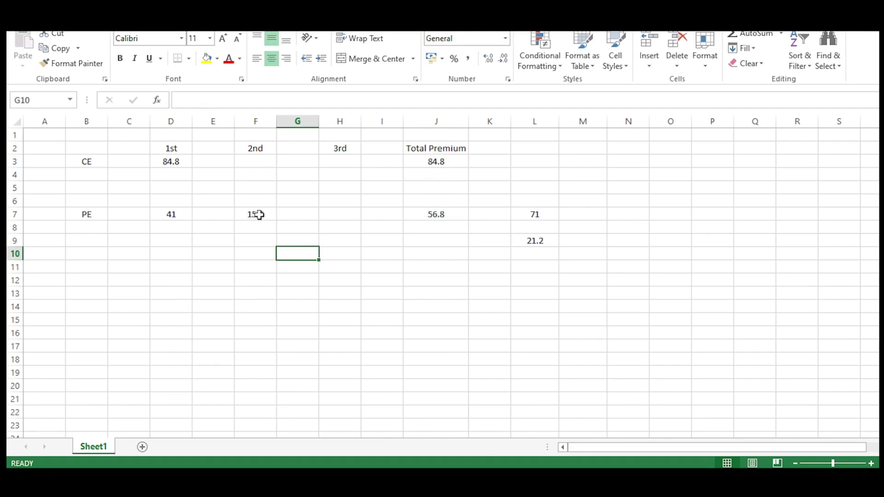
- Compare the CE and PE total premiums in J3 and J7, checking the PE leg premiums in D7 and F7
{"action": "left_click", "coordinate": [348, 281]}
{"action": "left_click", "coordinate": [441, 216]}
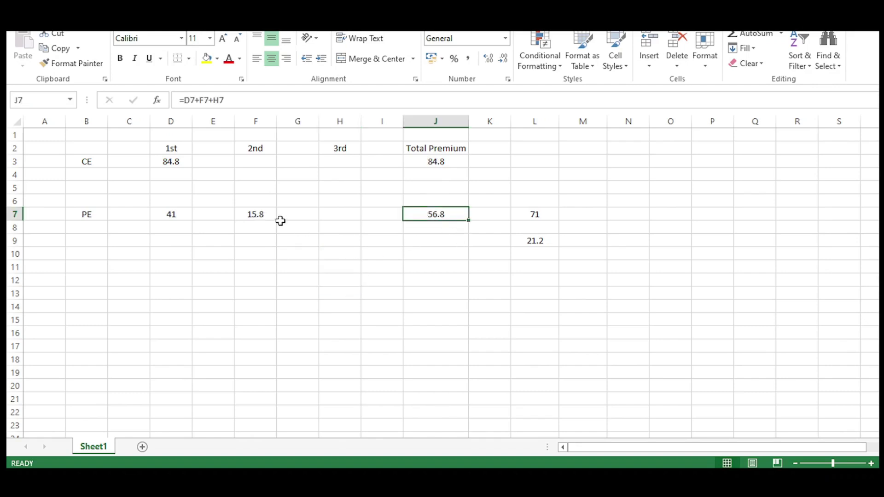
{"action": "left_click", "coordinate": [267, 218]}
{"action": "left_click", "coordinate": [165, 216]}
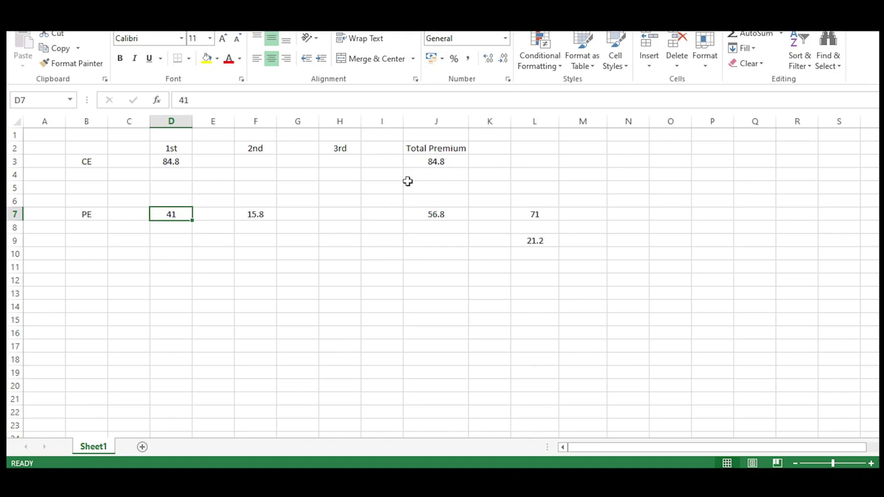
{"action": "left_click", "coordinate": [436, 162]}
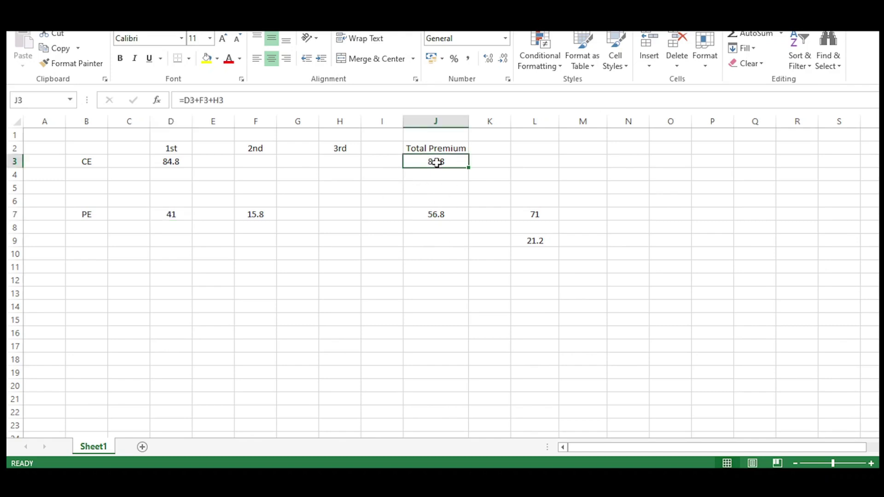
{"action": "left_click", "coordinate": [455, 214]}
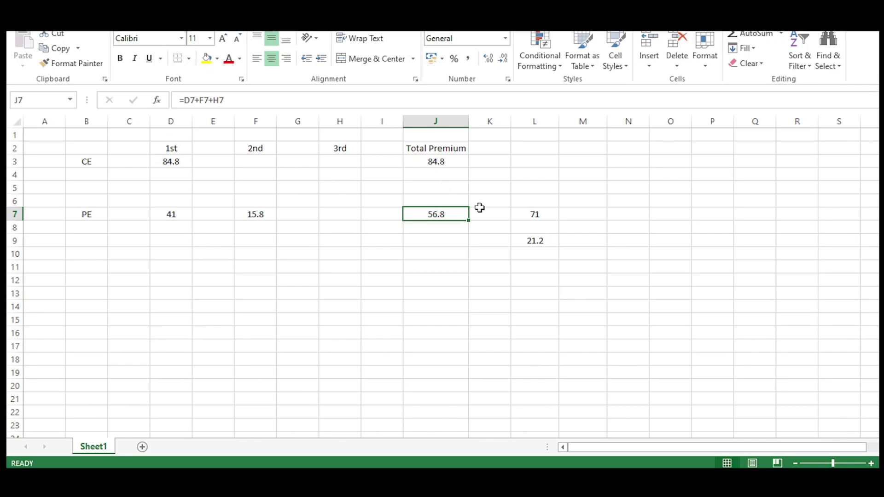
{"action": "left_click", "coordinate": [435, 277]}
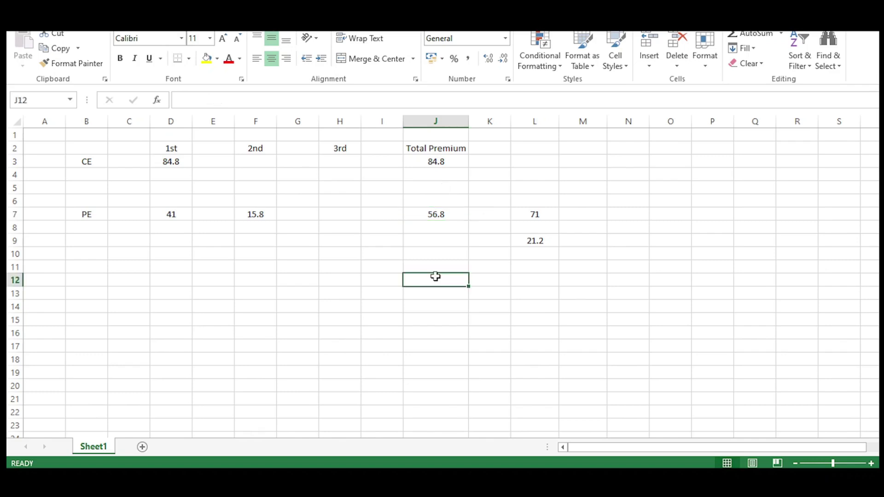
{"action": "left_click", "coordinate": [440, 256]}
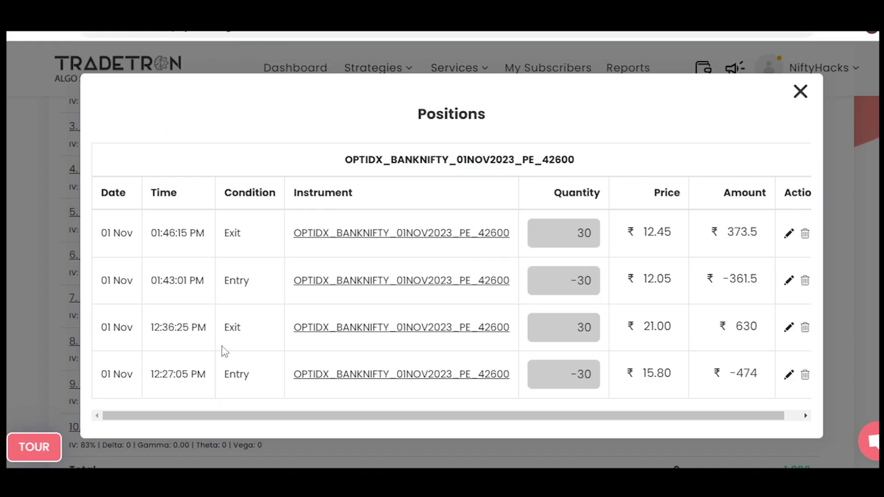
- Return to Tradetron, examine the times and prices of the PE 42600 entries and exits, and close the Positions dialog
{"action": "double_click", "coordinate": [164, 372]}
{"action": "left_click_drag", "start_coordinate": [644, 372], "coordinate": [672, 373]}
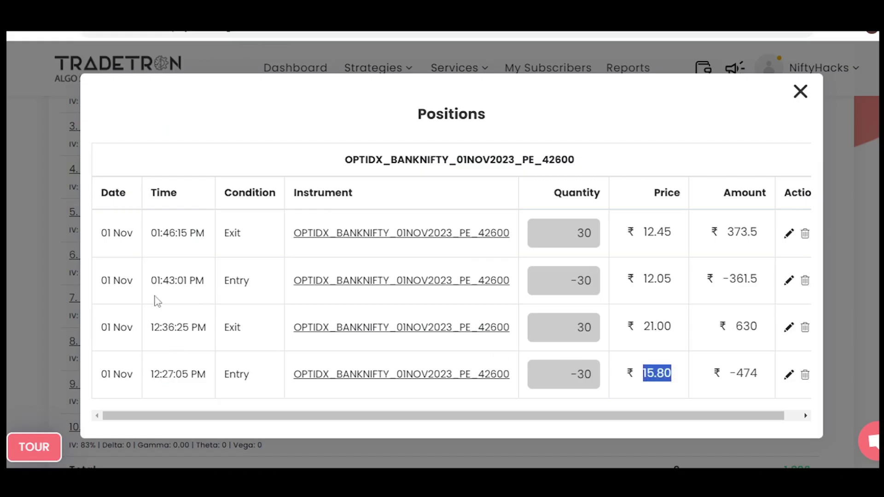
{"action": "left_click_drag", "start_coordinate": [162, 327], "coordinate": [187, 320]}
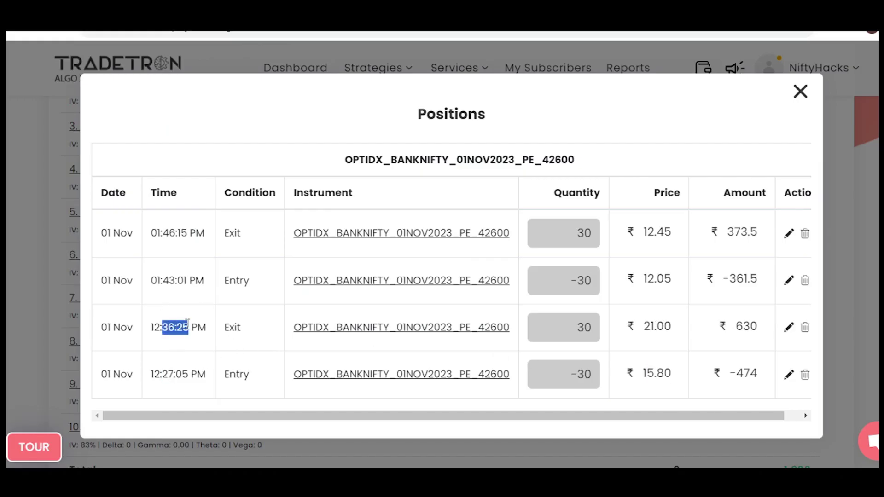
{"action": "double_click", "coordinate": [650, 325]}
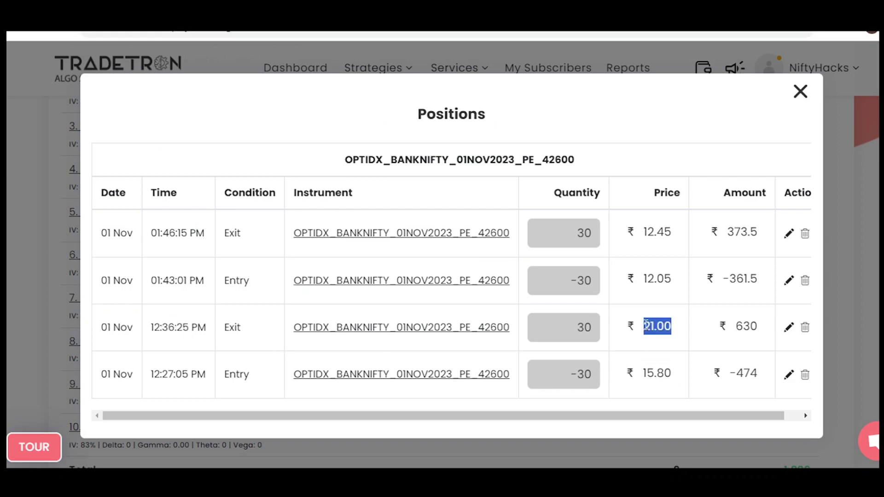
{"action": "double_click", "coordinate": [663, 277]}
{"action": "double_click", "coordinate": [661, 231]}
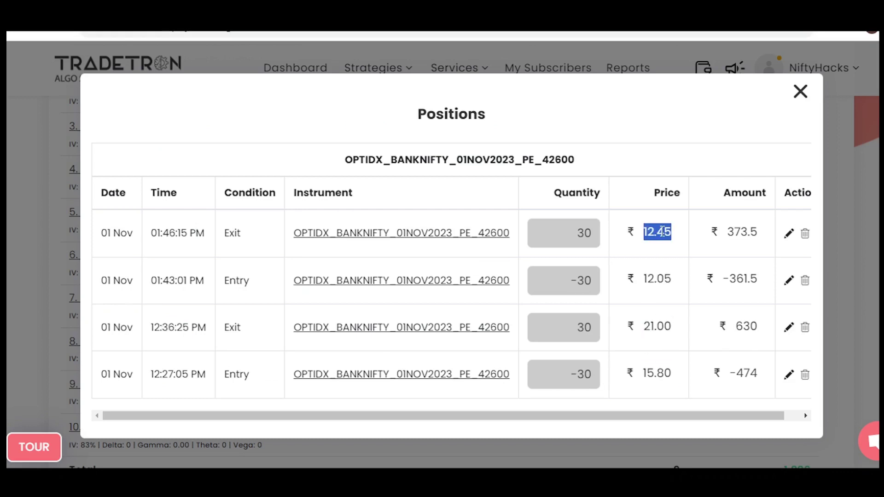
{"action": "left_click", "coordinate": [179, 278]}
{"action": "double_click", "coordinate": [661, 231]}
{"action": "left_click", "coordinate": [800, 91]}
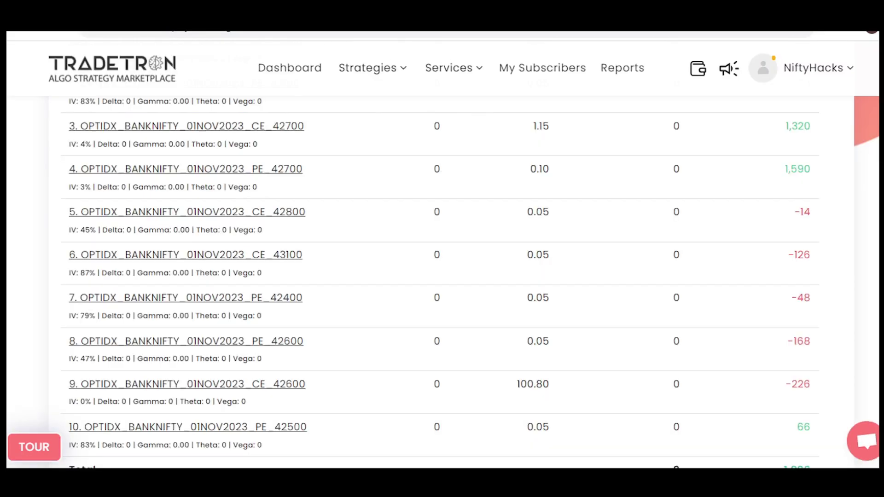
- Examine the strategy's total P&L and its list of instruments for counter 34
{"action": "scroll", "coordinate": [393, 315], "scroll_direction": "down", "scroll_amount": 2}
{"action": "left_click_drag", "start_coordinate": [761, 413], "coordinate": [818, 380]}
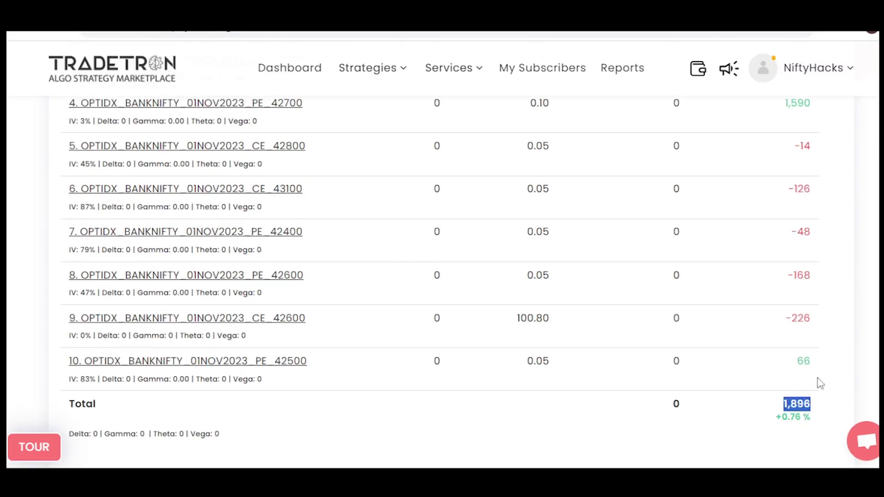
{"action": "left_click", "coordinate": [819, 363]}
{"action": "scroll", "coordinate": [721, 350], "scroll_direction": "up", "scroll_amount": 5}
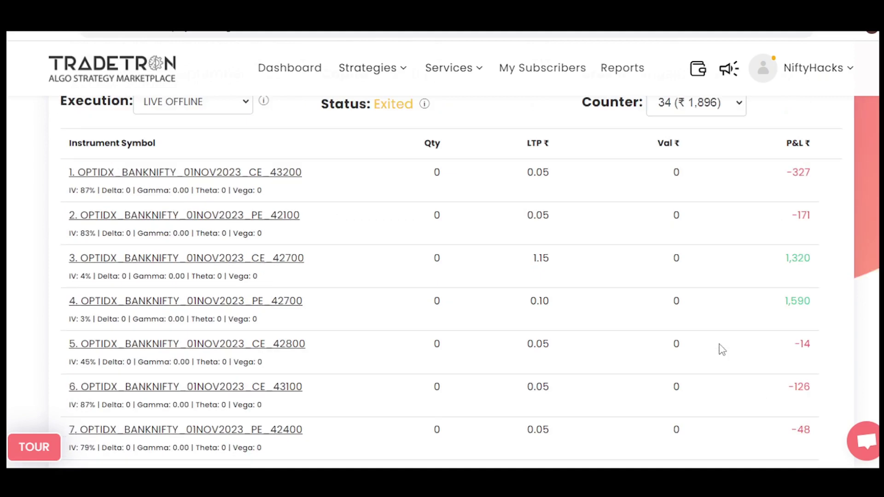
{"action": "scroll", "coordinate": [722, 350], "scroll_direction": "up", "scroll_amount": 2}
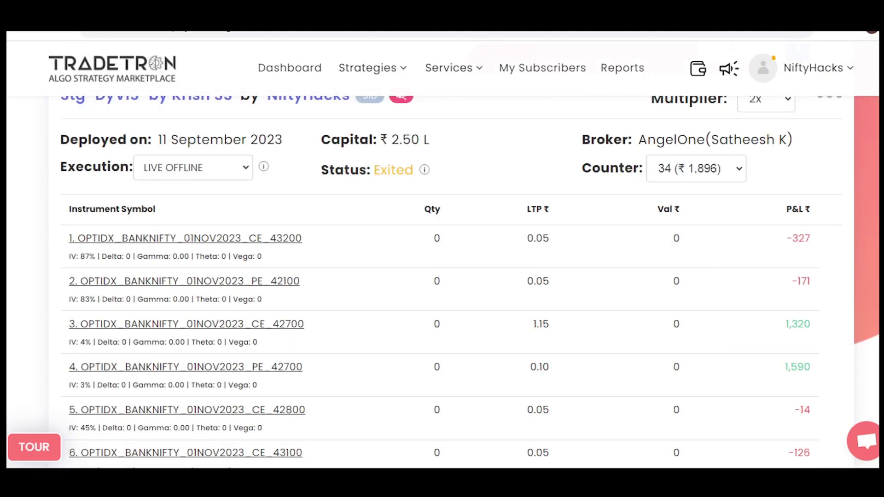
{"action": "scroll", "coordinate": [721, 350], "scroll_direction": "up", "scroll_amount": 1}
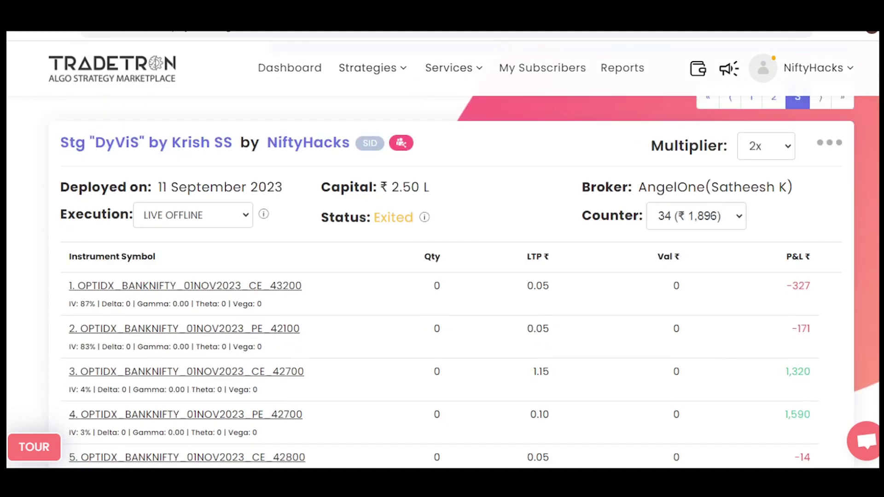
{"action": "scroll", "coordinate": [612, 267], "scroll_direction": "down", "scroll_amount": 1}
- In the Excel sheet, set the 1st-leg CE premium in D3 to 100 and the 1st-leg PE premium in D7 to 200
{"action": "key", "text": "alt+Tab"}
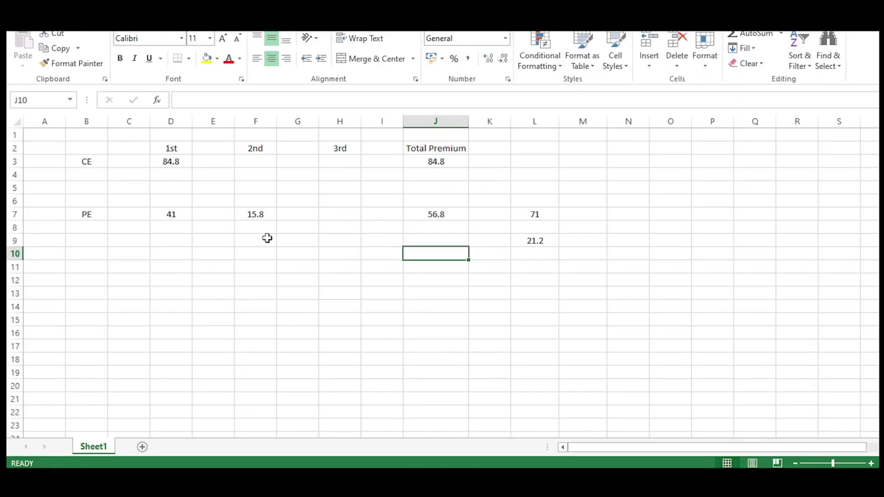
{"action": "left_click", "coordinate": [322, 306]}
{"action": "left_click", "coordinate": [181, 164]}
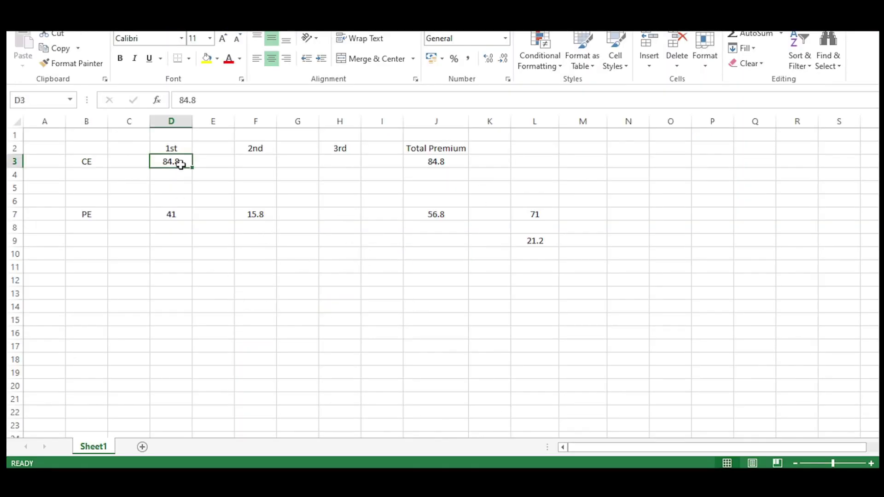
{"action": "type", "text": "100"}
{"action": "left_click", "coordinate": [176, 216]}
{"action": "type", "text": "10"}
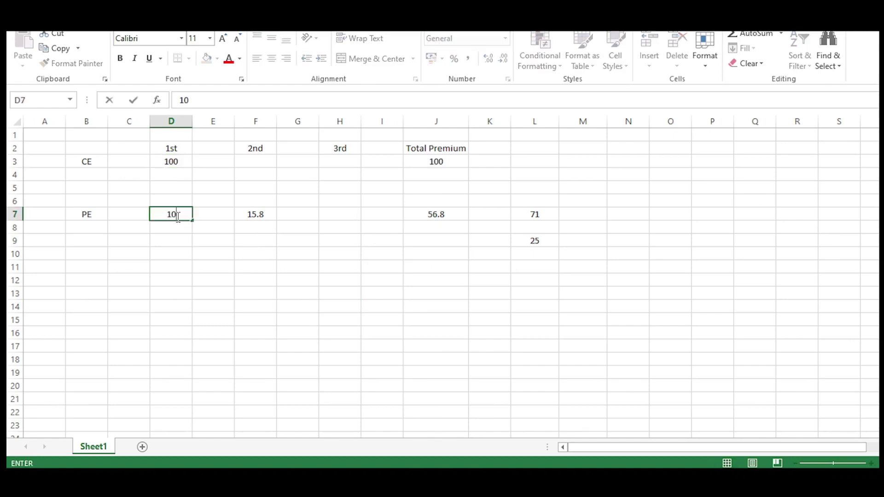
{"action": "type", "text": "0"}
{"action": "left_click", "coordinate": [181, 254]}
{"action": "left_click", "coordinate": [177, 212]}
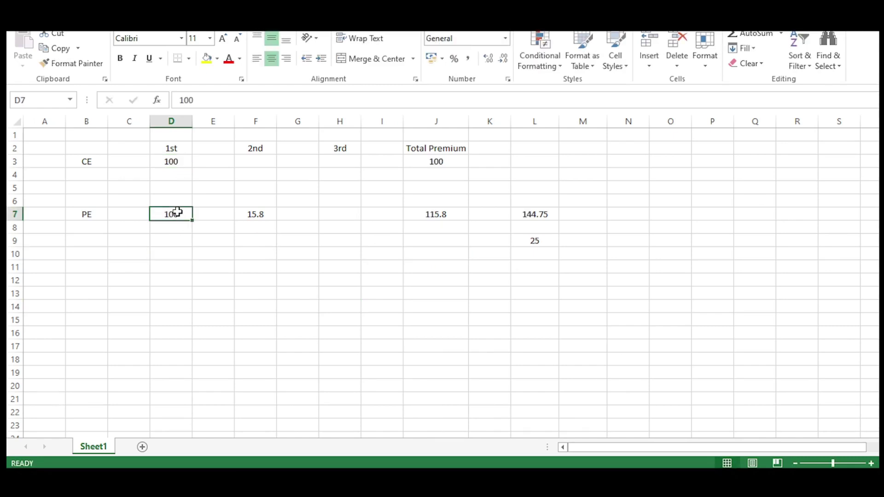
{"action": "type", "text": "200"}
{"action": "left_click", "coordinate": [173, 162]}
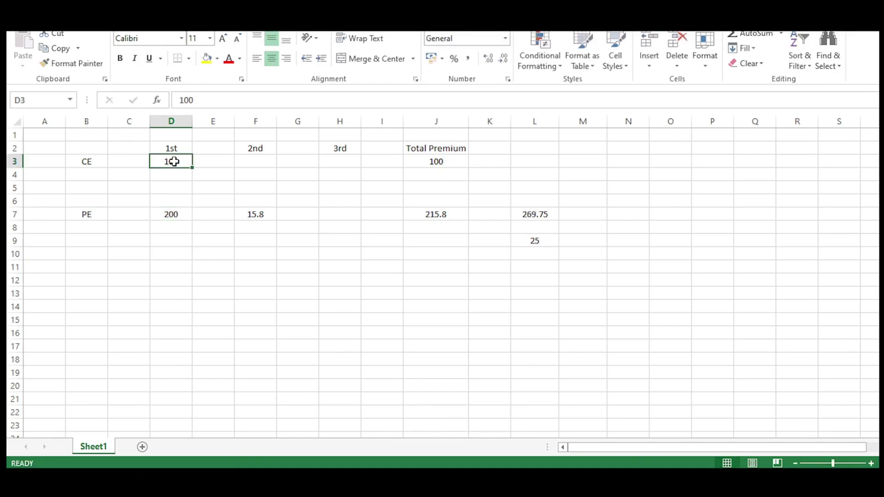
- Clear the 2nd-leg PE premium from cell F7
{"action": "left_click", "coordinate": [259, 216]}
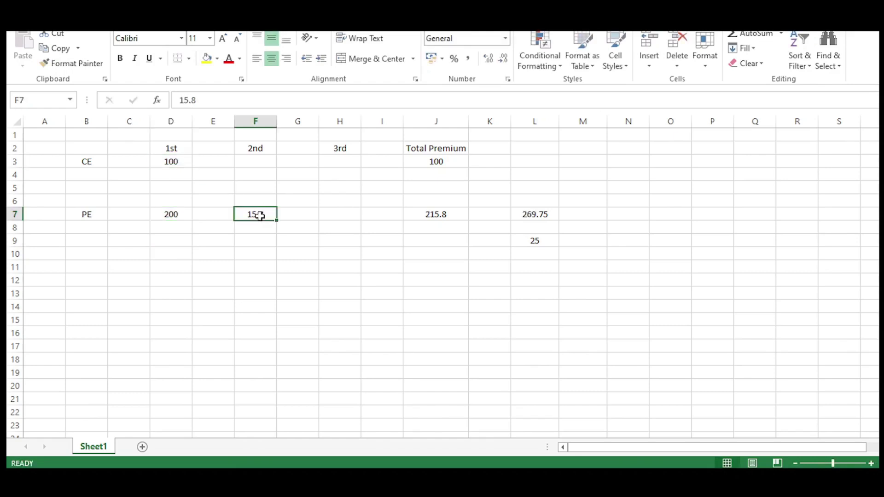
{"action": "key", "text": "Delete"}
{"action": "left_click", "coordinate": [451, 289]}
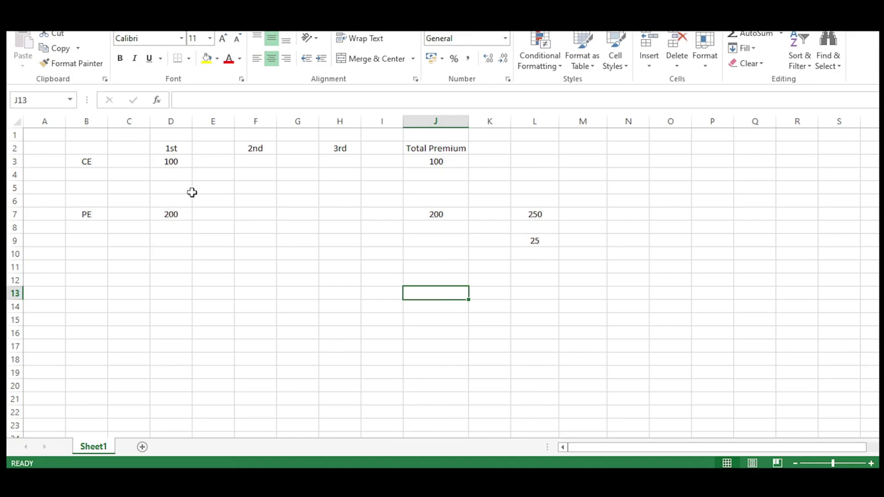
- Change the L9 formula to =D7*0.25 so it uses the 1st-leg PE premium, and select the 2nd-leg CE cell F3
{"action": "left_click", "coordinate": [254, 161]}
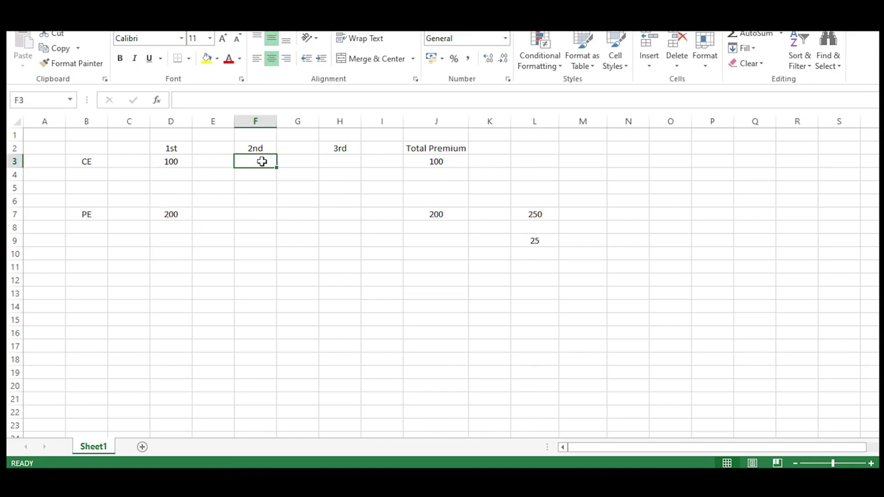
{"action": "left_click", "coordinate": [356, 160]}
{"action": "left_click", "coordinate": [259, 163]}
{"action": "left_click", "coordinate": [519, 241]}
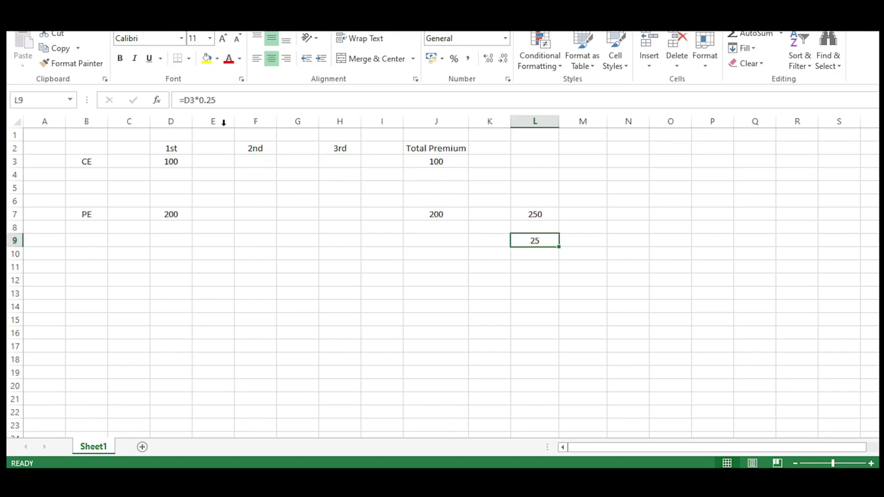
{"action": "left_click", "coordinate": [187, 99]}
{"action": "double_click", "coordinate": [188, 99]}
{"action": "left_click", "coordinate": [168, 213]}
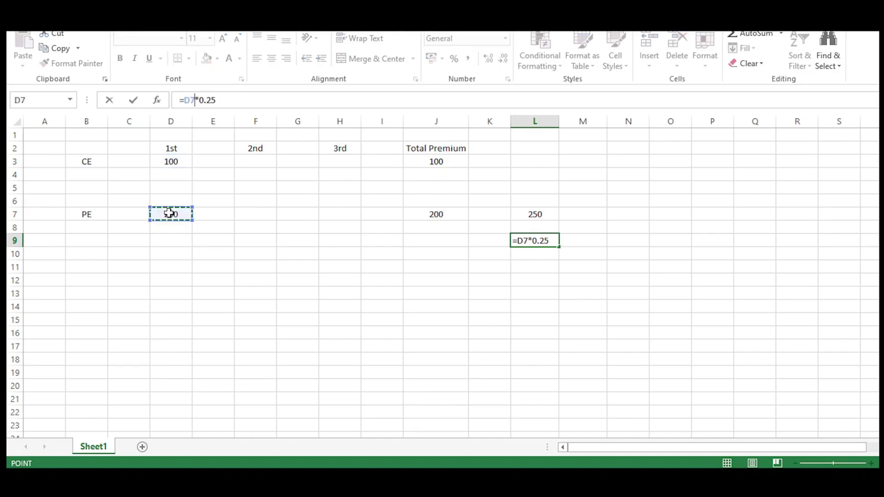
{"action": "key", "text": "Return"}
{"action": "left_click", "coordinate": [539, 242]}
{"action": "left_click", "coordinate": [263, 165]}
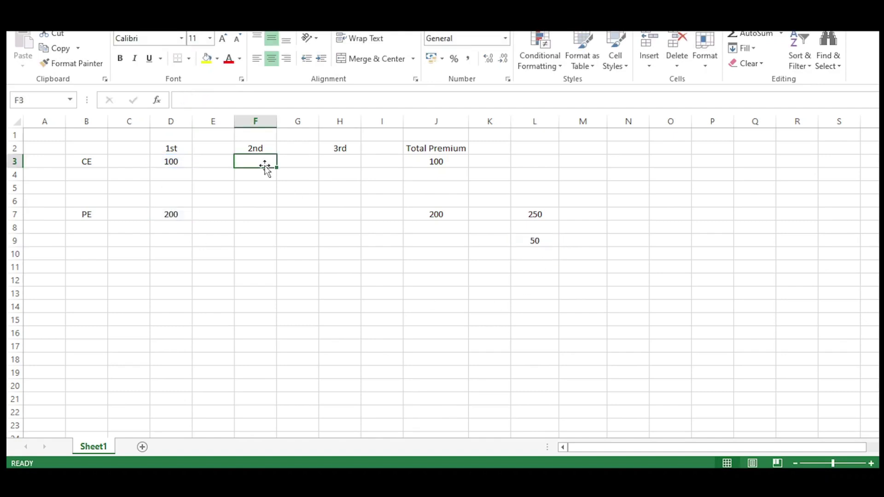
- Set the 2nd-leg CE premium in F3 to 50 and compare the CE and PE total premiums
{"action": "type", "text": "50"}
{"action": "left_click", "coordinate": [278, 264]}
{"action": "left_click", "coordinate": [454, 164]}
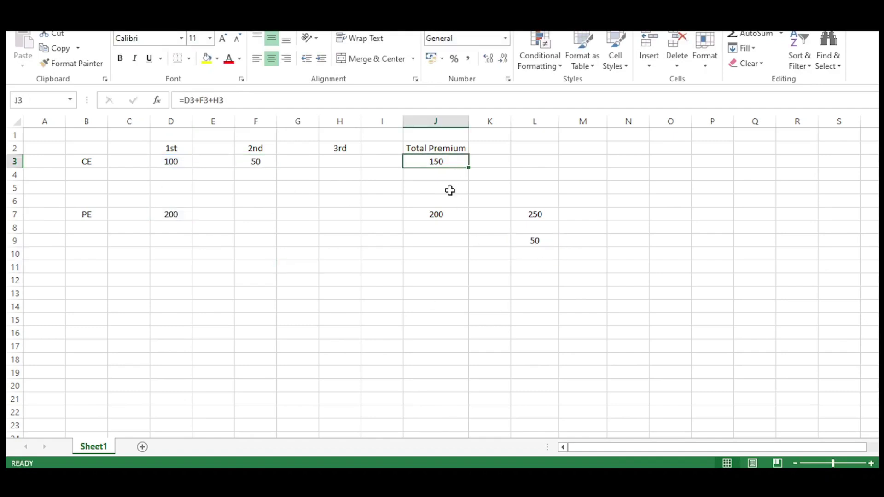
{"action": "left_click", "coordinate": [446, 214]}
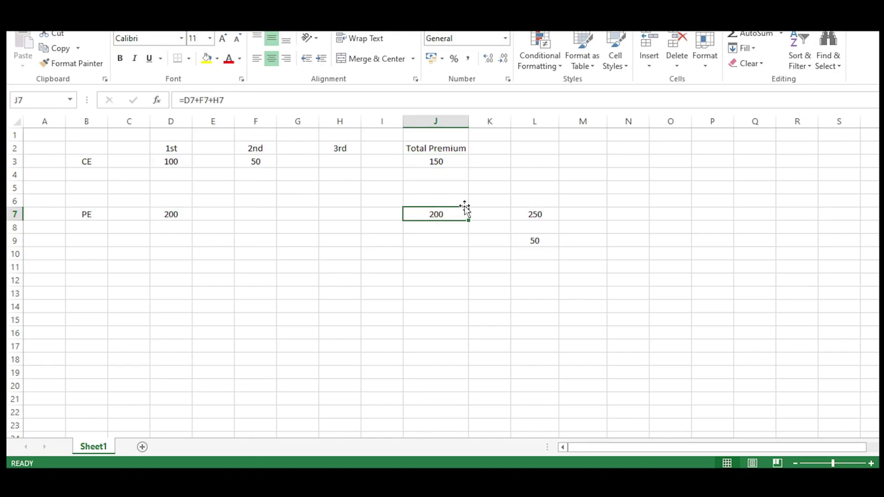
- Set the 1st-leg PE premium in D7 to 300 and check the 25% premium in L9
{"action": "left_click", "coordinate": [175, 214]}
{"action": "type", "text": "300"}
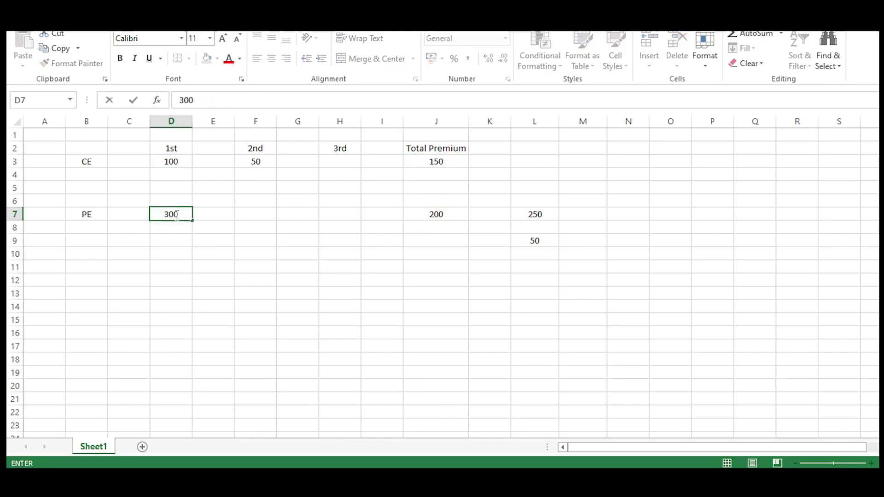
{"action": "left_click", "coordinate": [176, 241]}
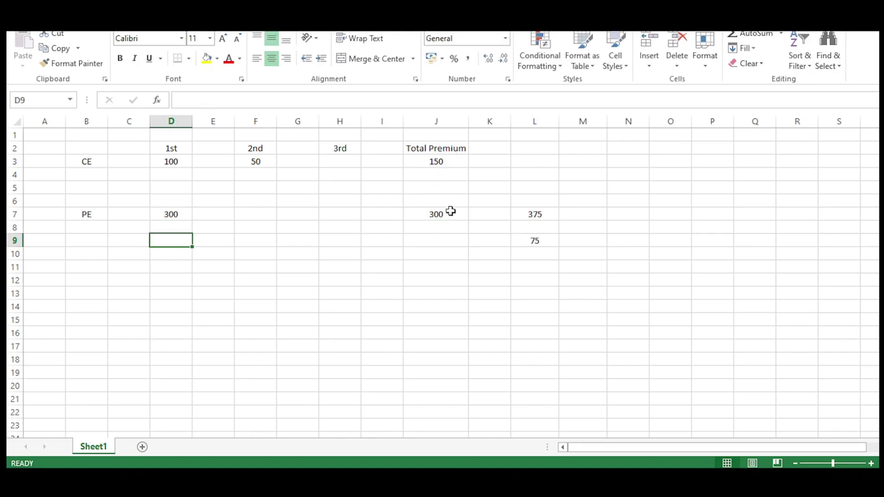
{"action": "left_click", "coordinate": [532, 240]}
- Set the 3rd-leg CE premium in H3 to 75 and check the CE total premium
{"action": "left_click", "coordinate": [338, 161]}
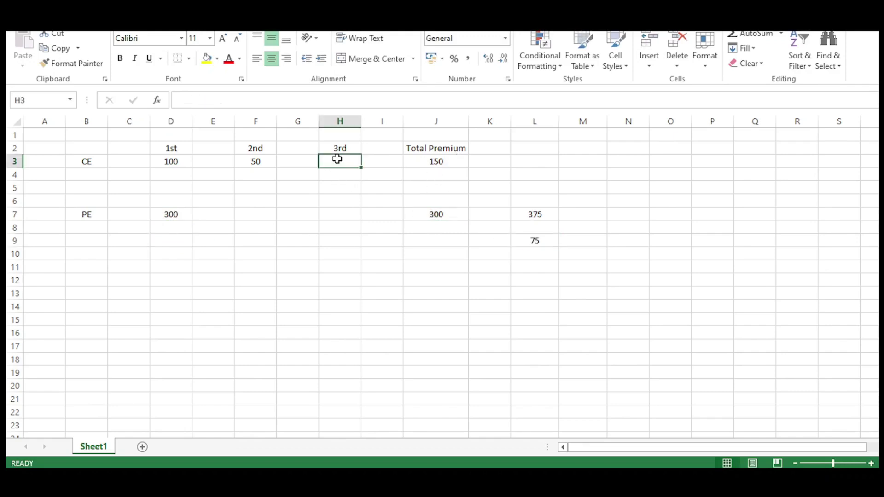
{"action": "type", "text": "75"}
{"action": "left_click", "coordinate": [368, 271]}
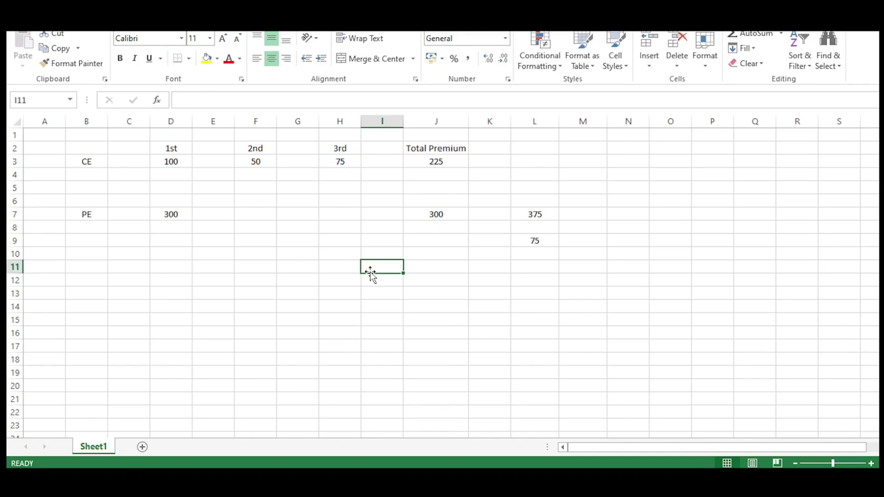
{"action": "left_click", "coordinate": [430, 167]}
{"action": "left_click", "coordinate": [450, 213]}
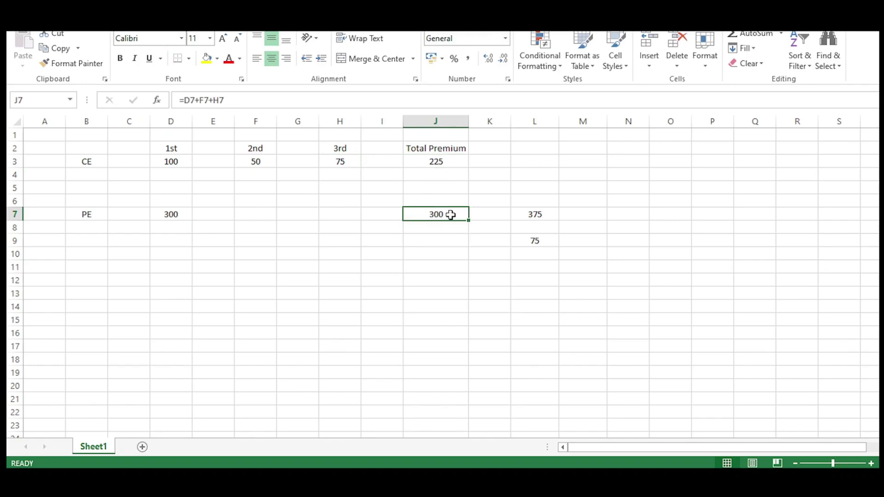
{"action": "type", "text": "500"}
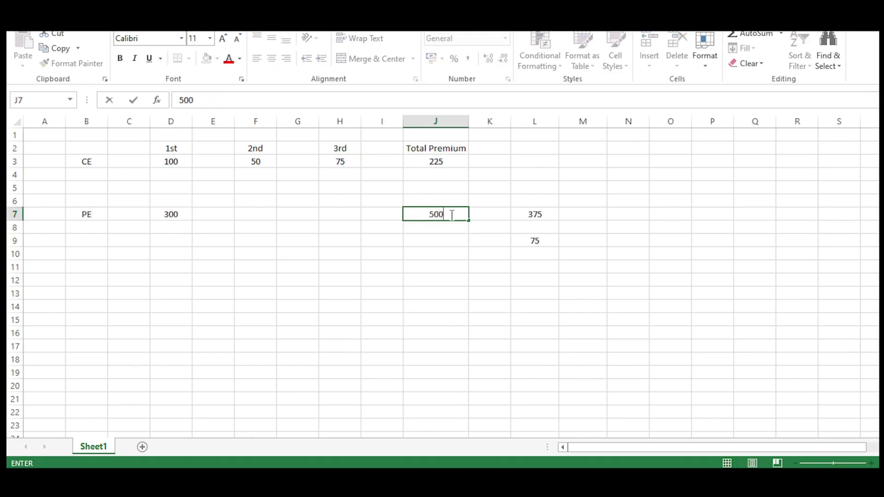
{"action": "left_click", "coordinate": [447, 272]}
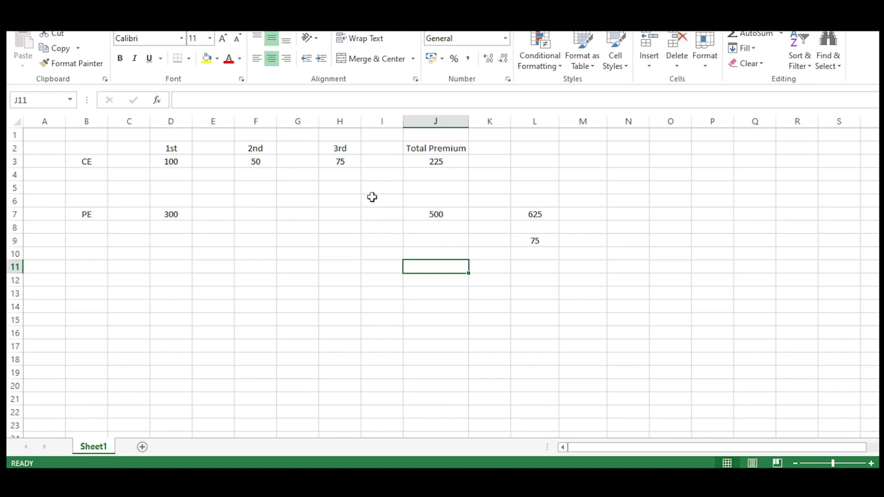
{"action": "left_click", "coordinate": [444, 215]}
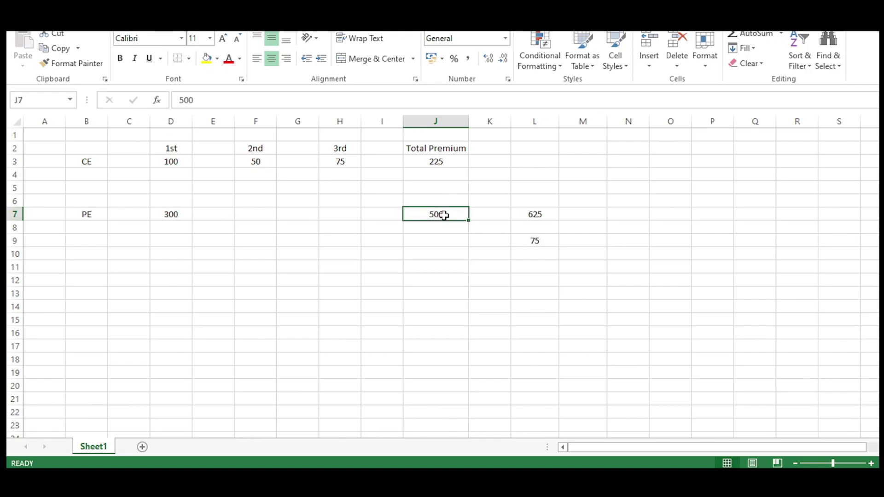
{"action": "key", "text": "ctrl+z"}
- Set the 1st-leg PE premium in D7 to 500 and check the 25% premium in L9
{"action": "left_click", "coordinate": [182, 214]}
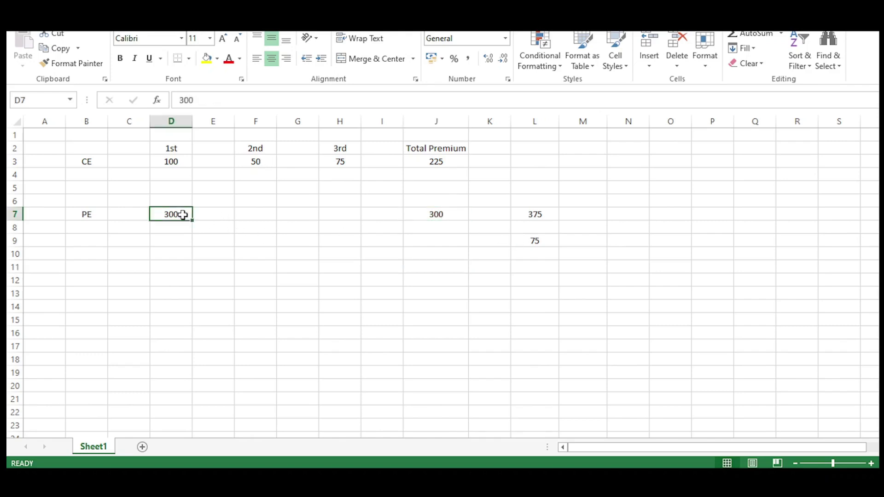
{"action": "type", "text": "500"}
{"action": "left_click", "coordinate": [202, 281]}
{"action": "left_click", "coordinate": [539, 238]}
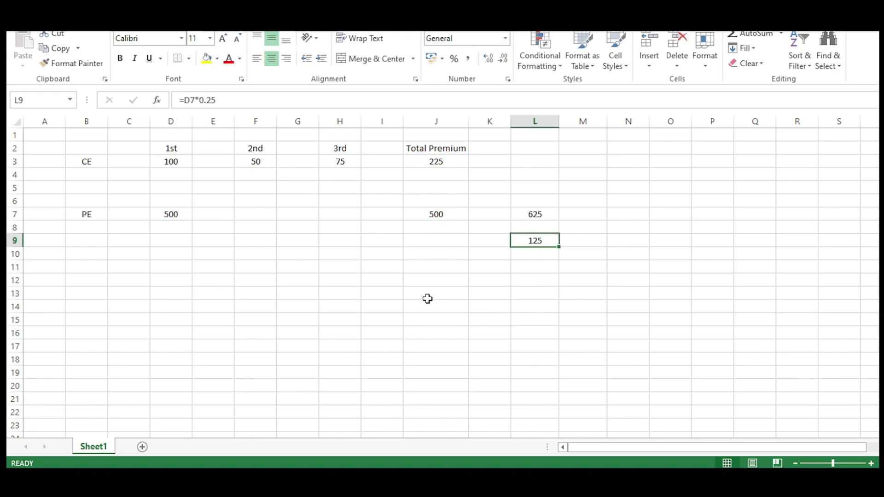
- Set the 2nd-leg CE premium in F3 to 125 and check the CE total premium in J3
{"action": "left_click", "coordinate": [260, 158]}
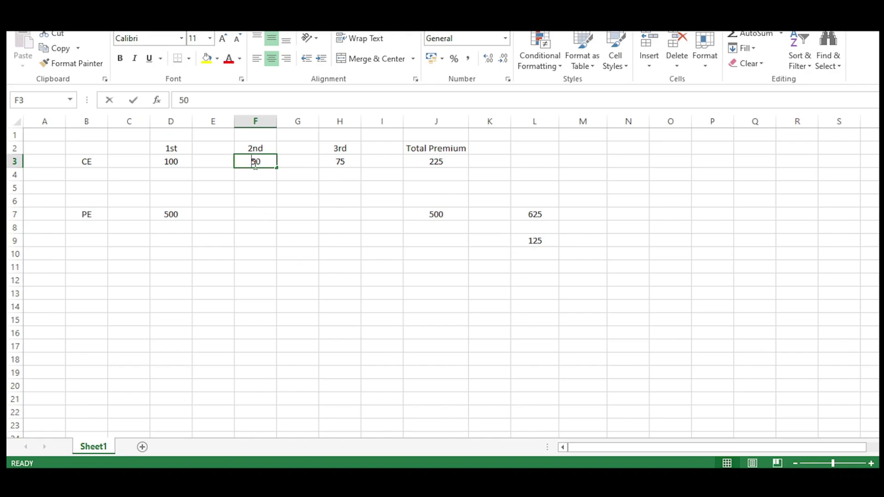
{"action": "type", "text": "125"}
{"action": "left_click", "coordinate": [290, 296]}
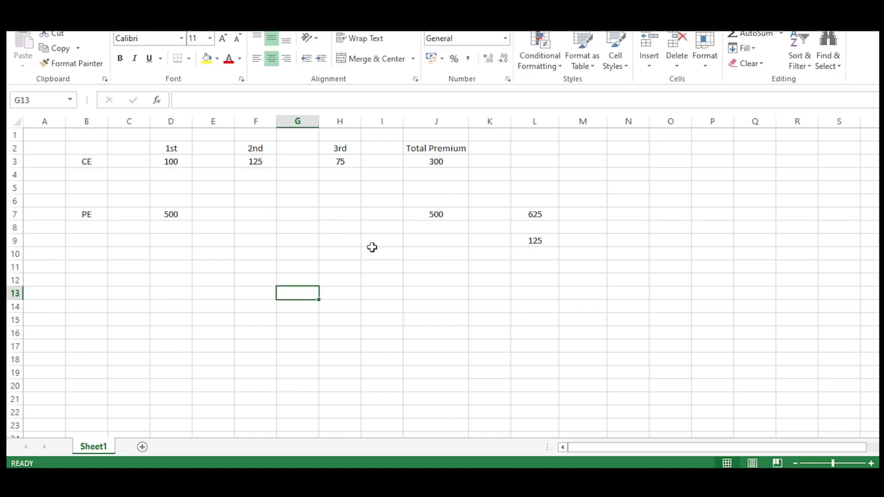
{"action": "left_click", "coordinate": [443, 162]}
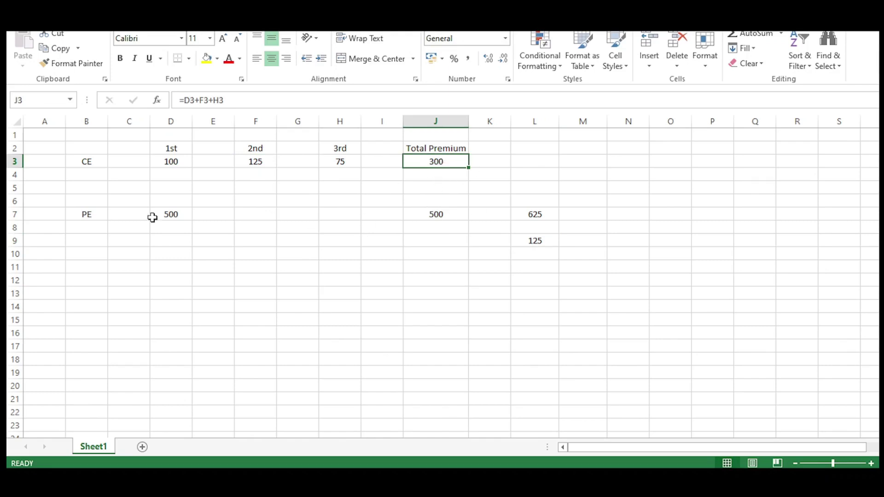
- Set the 1st-leg PE premium in D7 to 650
{"action": "left_click", "coordinate": [172, 216]}
{"action": "type", "text": "650"}
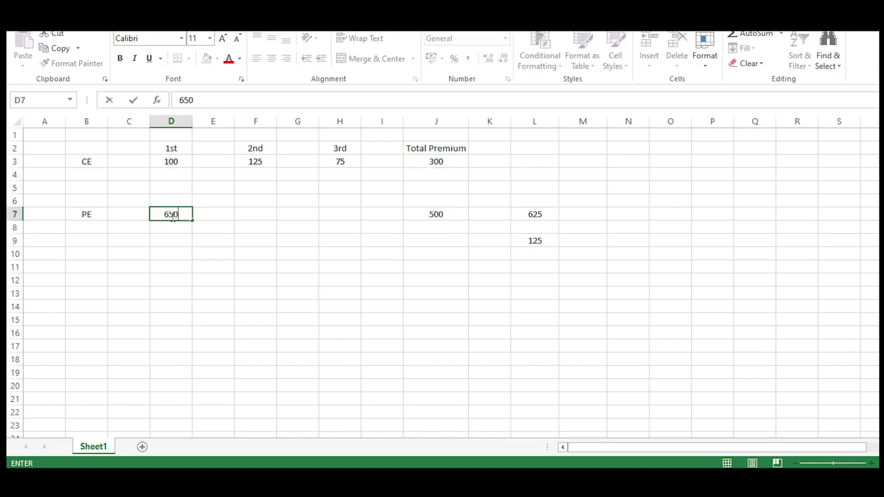
{"action": "left_click", "coordinate": [214, 292]}
- Check the 25% premium in L9 and set the 3rd-leg CE premium in H3 to 162
{"action": "left_click", "coordinate": [338, 159]}
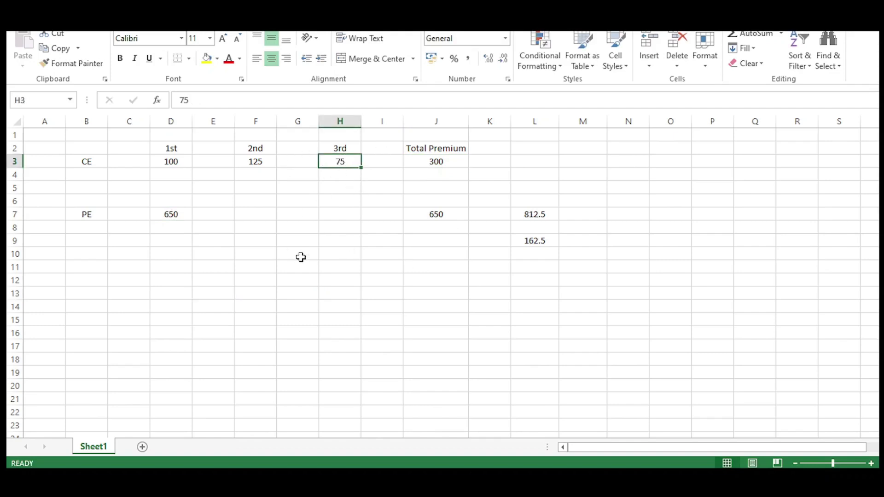
{"action": "left_click", "coordinate": [528, 243]}
{"action": "left_click", "coordinate": [344, 162]}
{"action": "type", "text": "162"}
{"action": "left_click", "coordinate": [332, 292]}
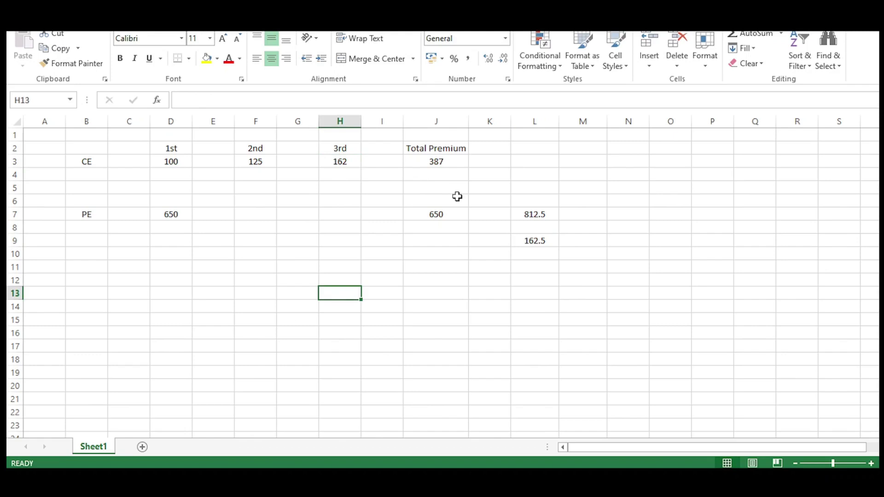
{"action": "left_click", "coordinate": [453, 212]}
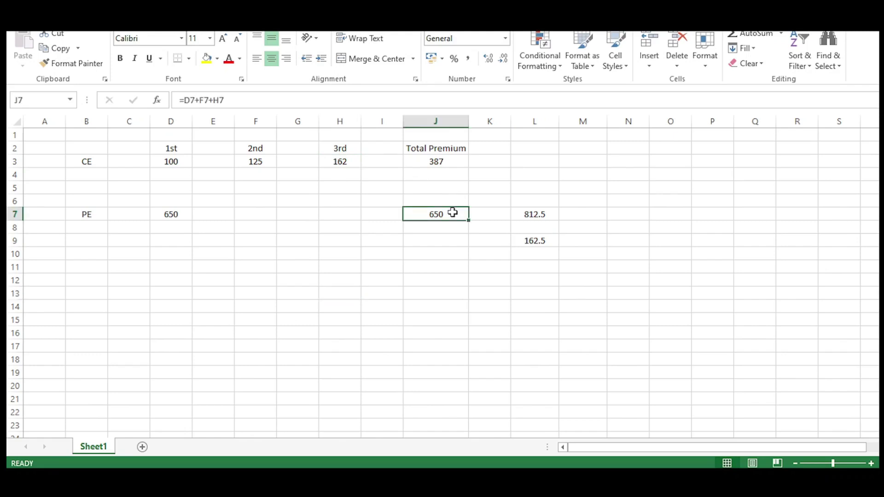
{"action": "type", "text": "750"}
{"action": "left_click", "coordinate": [437, 289]}
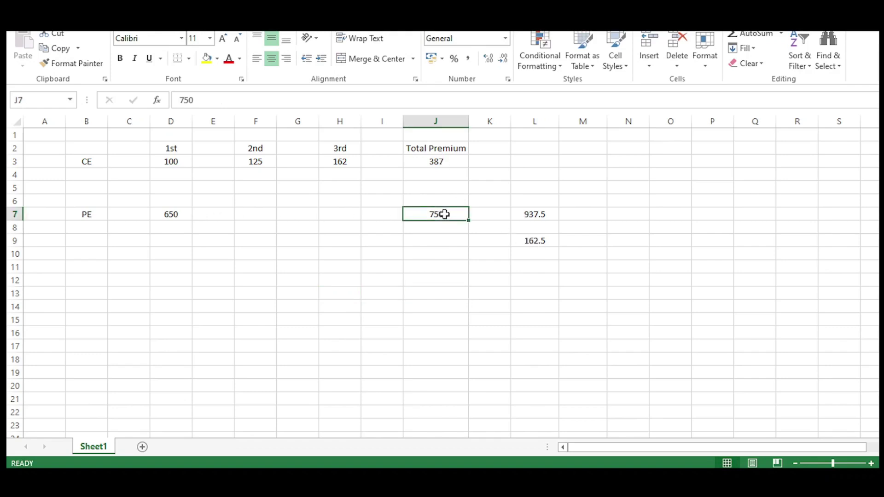
{"action": "key", "text": "ctrl+z"}
- Set the 1st-leg PE premium in D7 to 750
{"action": "left_click", "coordinate": [162, 214]}
{"action": "type", "text": "750"}
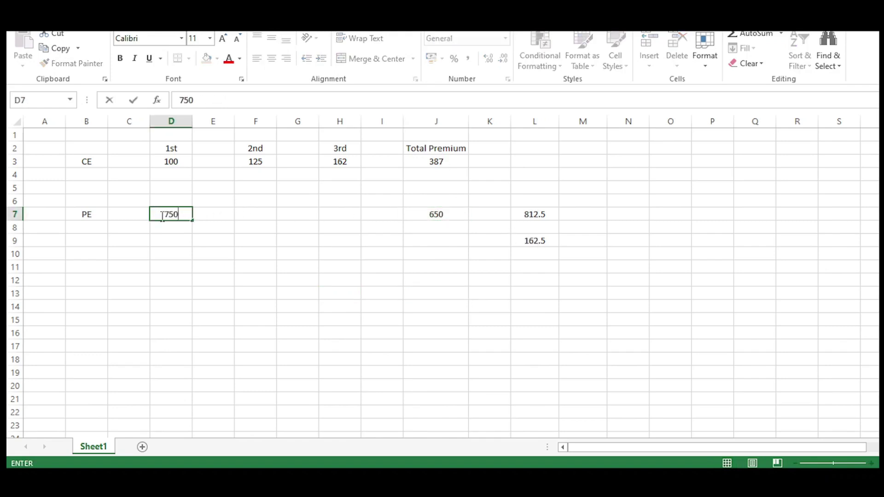
{"action": "left_click", "coordinate": [203, 282]}
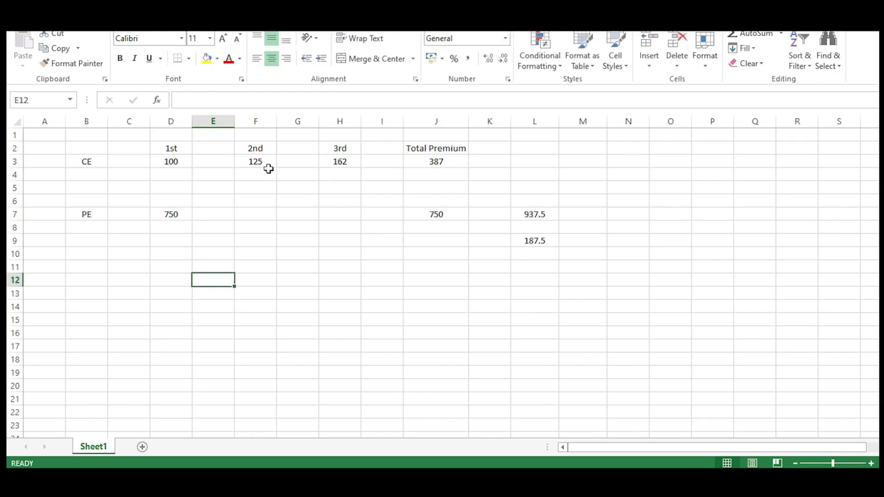
- Set the 1st-leg CE premium in D3 to 200 and the 2nd-leg CE premium in F3 to 175
{"action": "left_click", "coordinate": [170, 164]}
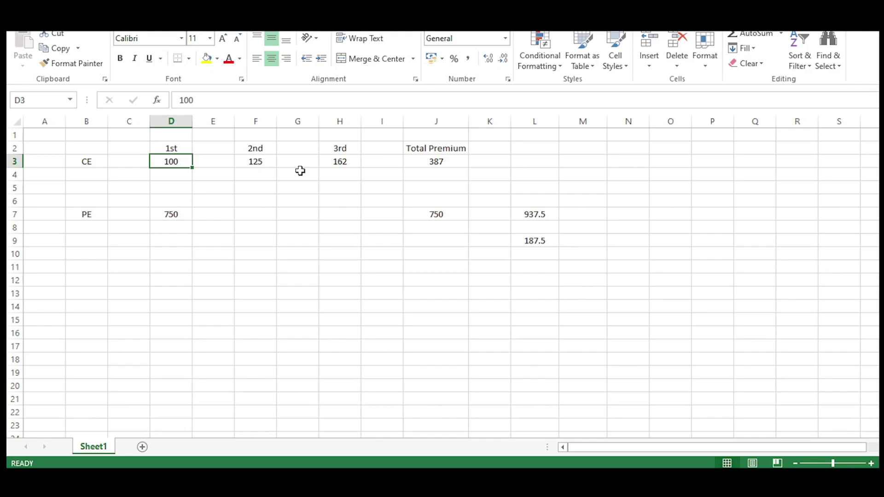
{"action": "left_click", "coordinate": [317, 253]}
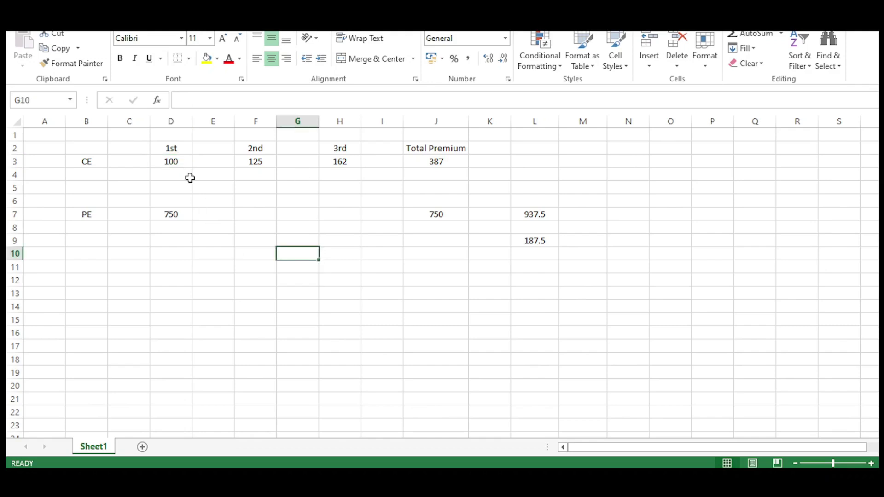
{"action": "left_click", "coordinate": [174, 162]}
{"action": "type", "text": "200"}
{"action": "left_click", "coordinate": [275, 337]}
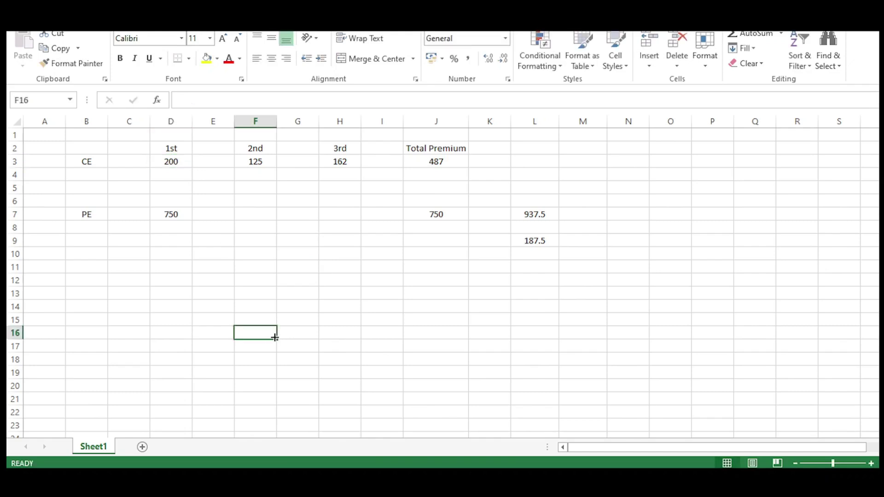
{"action": "left_click", "coordinate": [256, 163]}
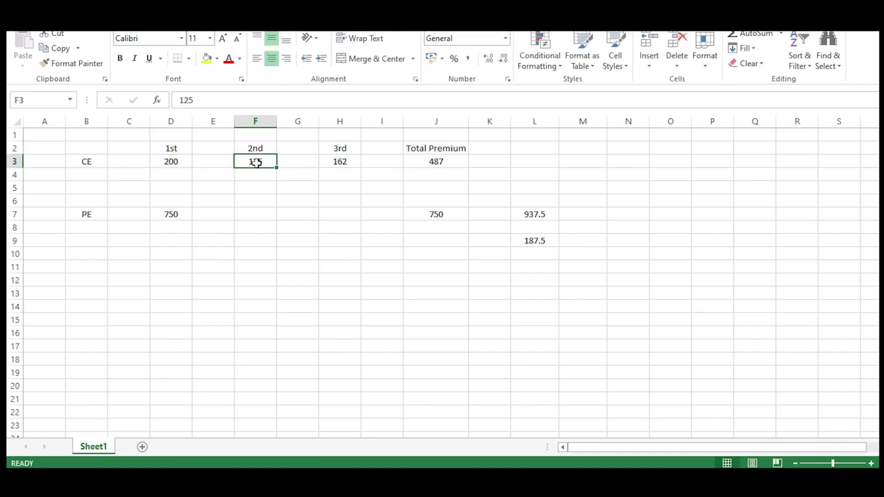
{"action": "type", "text": "175"}
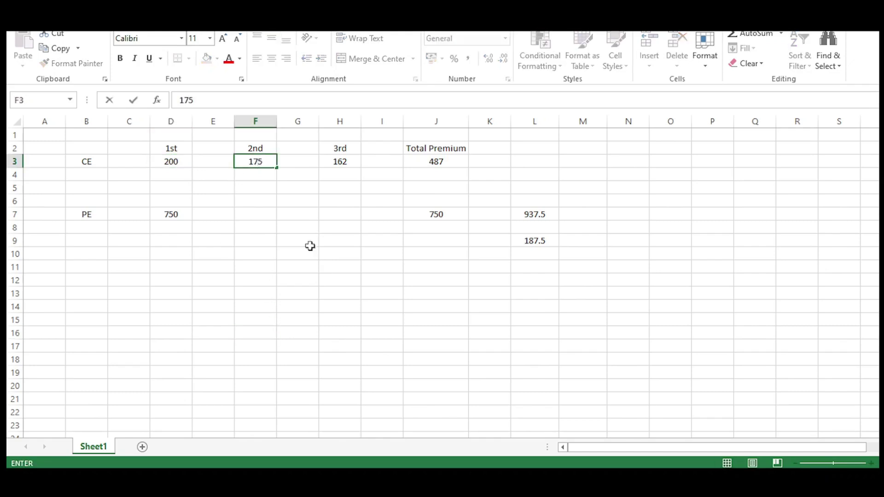
{"action": "left_click", "coordinate": [340, 306]}
- Set the 3rd-leg CE premium in H3 to 254 and check the PE total premium in J7
{"action": "left_click", "coordinate": [339, 161]}
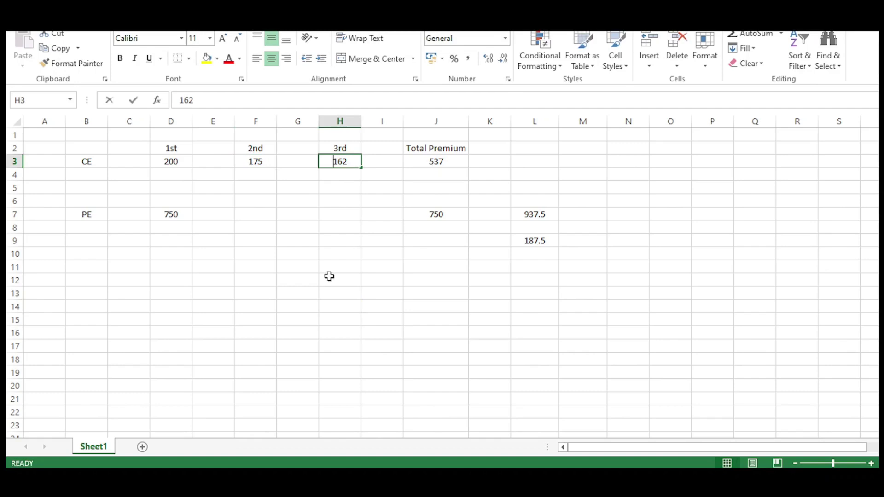
{"action": "type", "text": "150"}
{"action": "key", "text": "BackSpace"}
{"action": "key", "text": "BackSpace"}
{"action": "key", "text": "BackSpace"}
{"action": "type", "text": "2"}
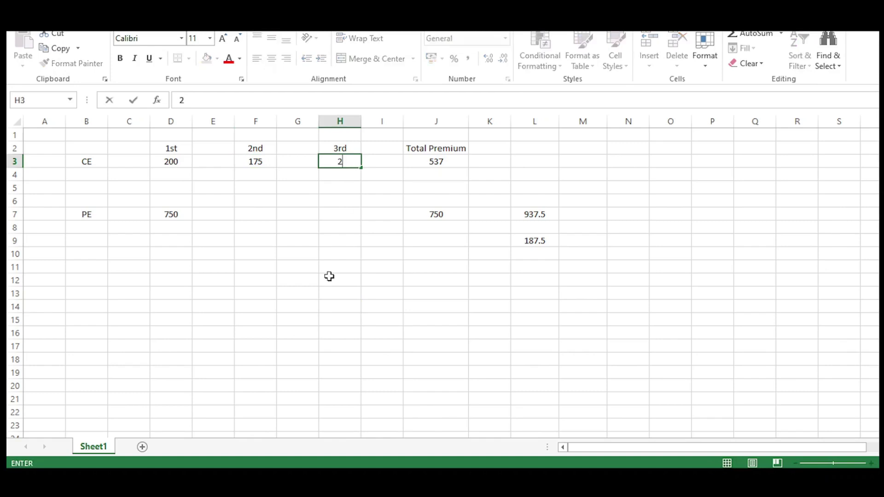
{"action": "type", "text": "54"}
{"action": "left_click", "coordinate": [352, 295]}
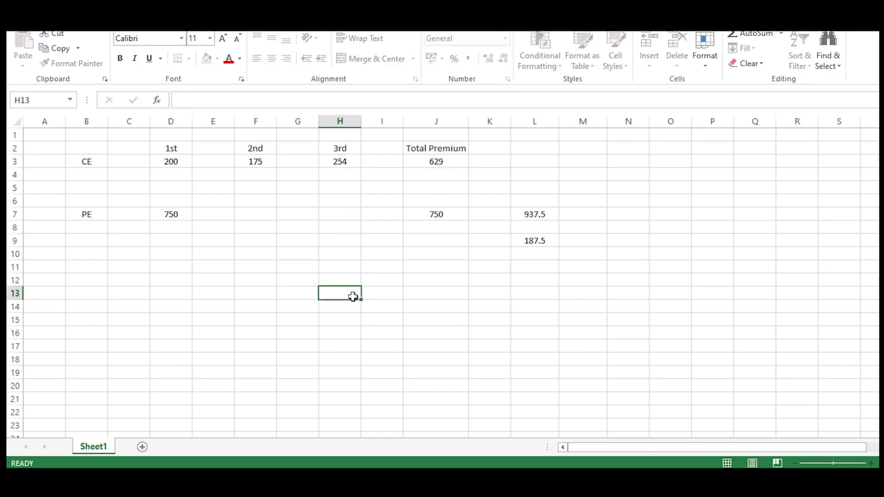
{"action": "left_click", "coordinate": [347, 162]}
{"action": "left_click", "coordinate": [444, 212]}
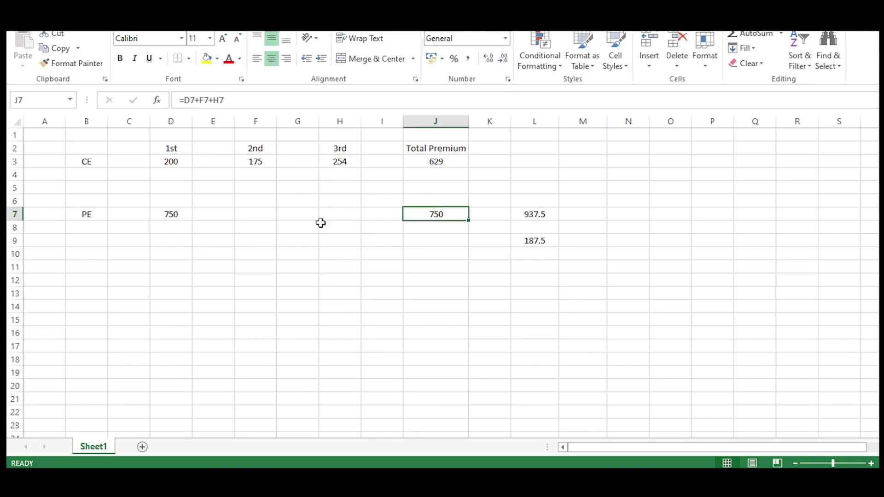
- Set the 1st-leg PE premium in D7 to 500 and compare the L7 threshold with the CE legs
{"action": "left_click", "coordinate": [171, 213]}
{"action": "type", "text": "500"}
{"action": "left_click", "coordinate": [221, 308]}
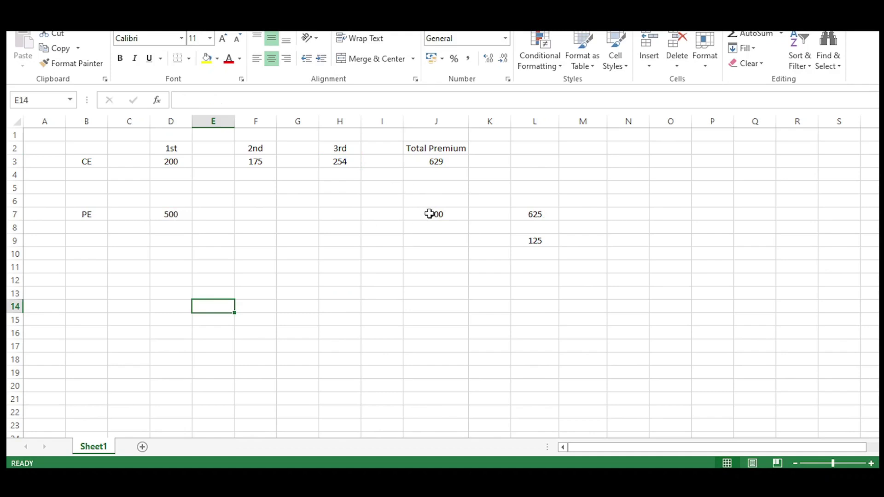
{"action": "left_click", "coordinate": [171, 214]}
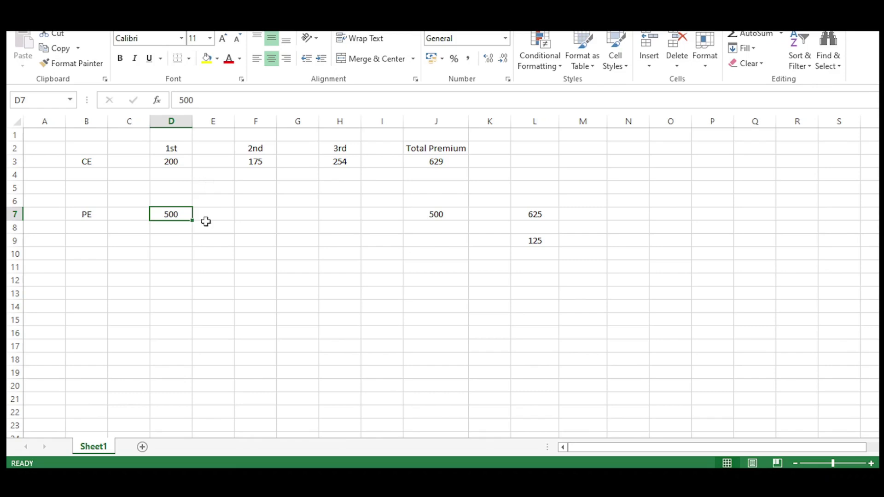
{"action": "left_click", "coordinate": [535, 219]}
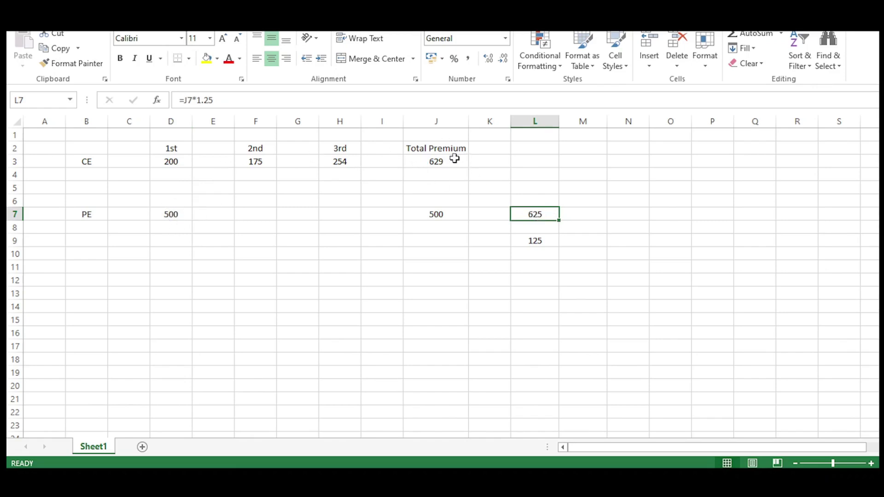
{"action": "left_click", "coordinate": [253, 158]}
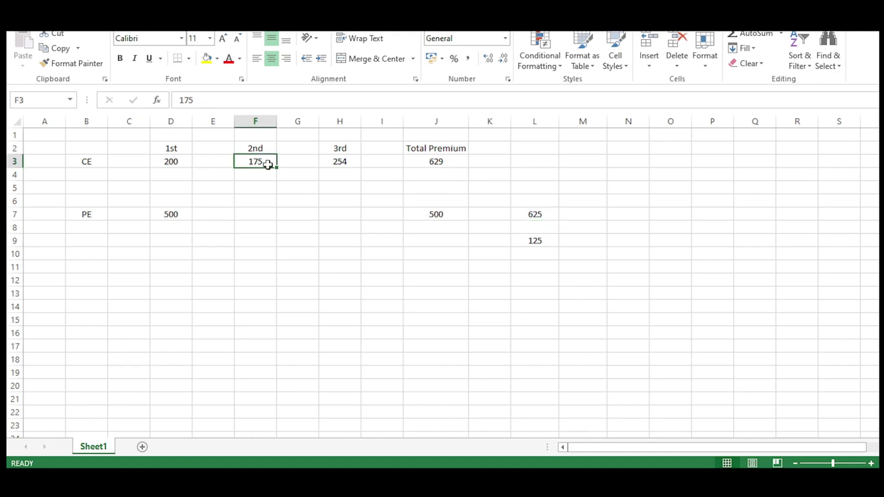
- Clear the 2nd-leg CE premium in F3 and set the 1st-leg PE premium in D7 to 400
{"action": "key", "text": "Delete"}
{"action": "left_click", "coordinate": [335, 305]}
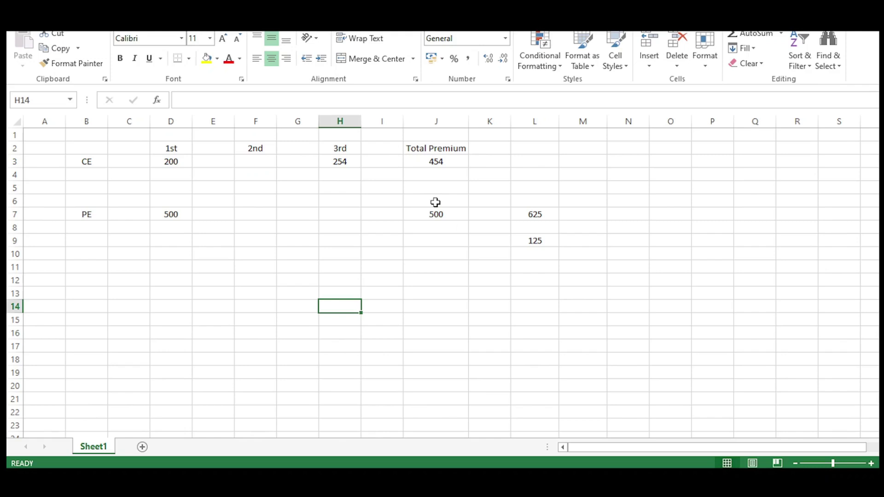
{"action": "left_click", "coordinate": [173, 215]}
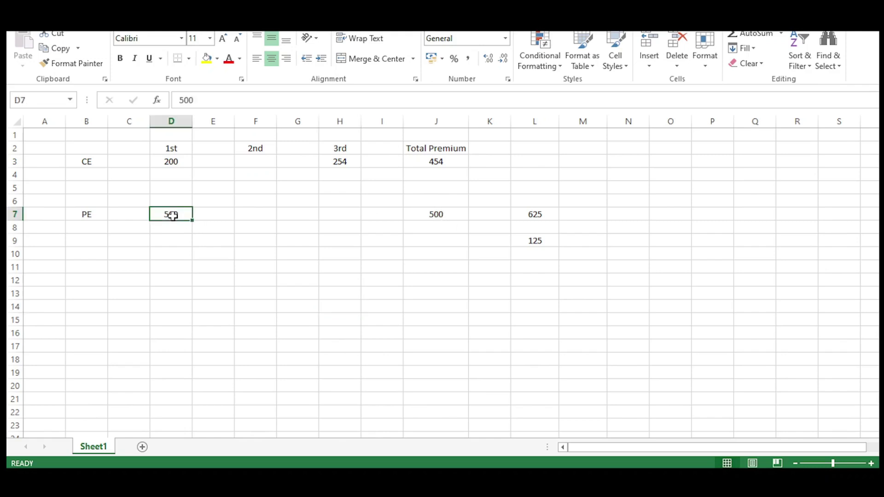
{"action": "type", "text": "400"}
{"action": "left_click", "coordinate": [305, 297]}
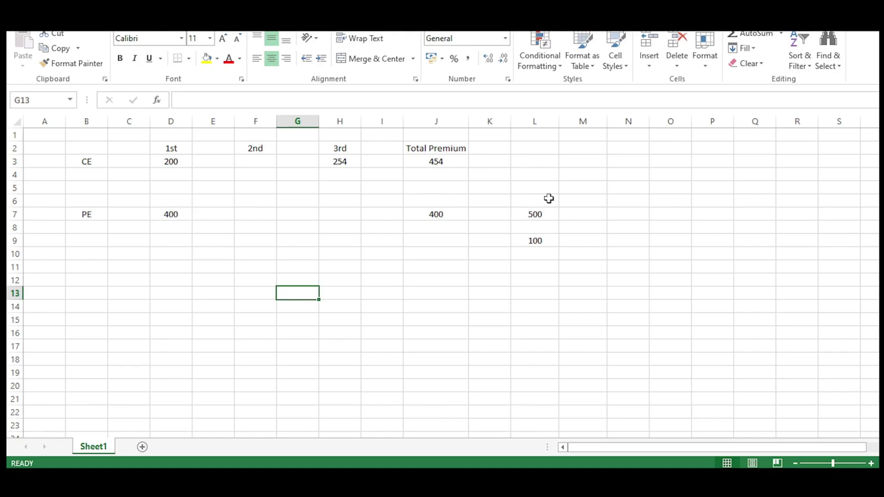
- Set the 1st-leg PE premium in D7 to 350
{"action": "double_click", "coordinate": [185, 215]}
{"action": "key", "text": "Delete"}
{"action": "key", "text": "Delete"}
{"action": "key", "text": "Delete"}
{"action": "type", "text": "350"}
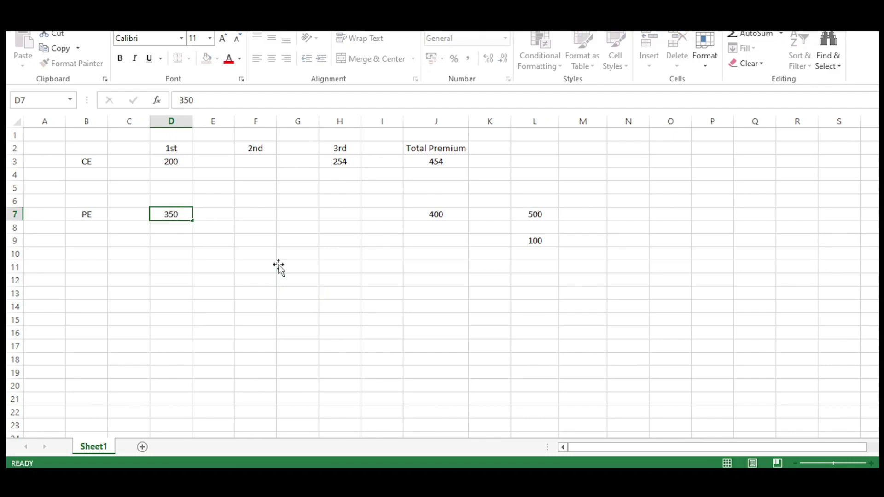
{"action": "left_click", "coordinate": [278, 267]}
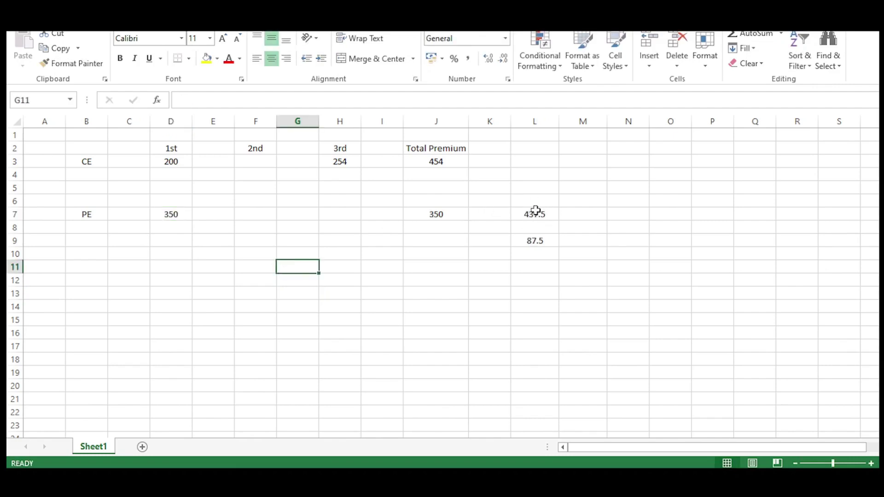
- Replace the 1st-leg CE premium in D3 with 254 and clear the 3rd-leg CE premium in H3
{"action": "left_click", "coordinate": [179, 160]}
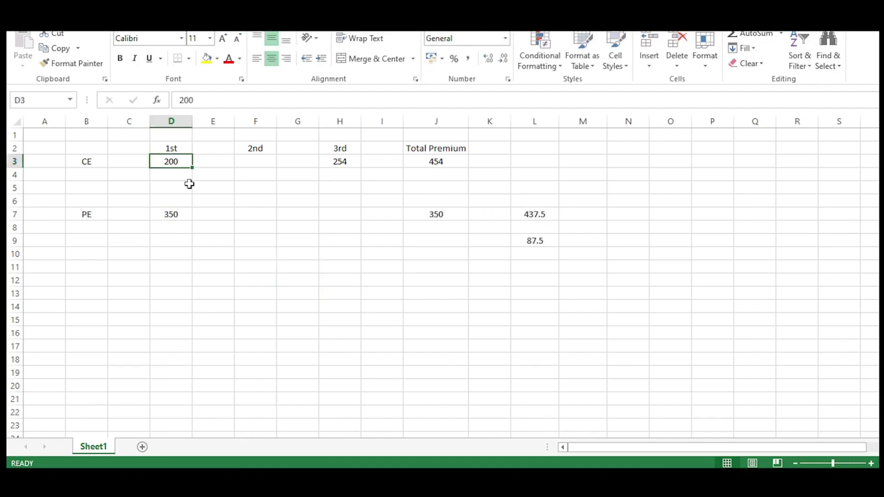
{"action": "key", "text": "BackSpace"}
{"action": "left_click", "coordinate": [197, 262]}
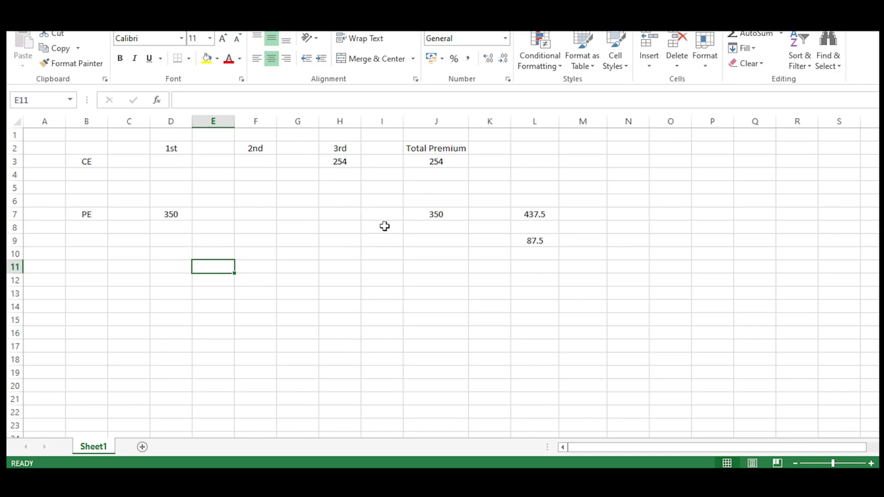
{"action": "left_click", "coordinate": [172, 166]}
{"action": "type", "text": "254"}
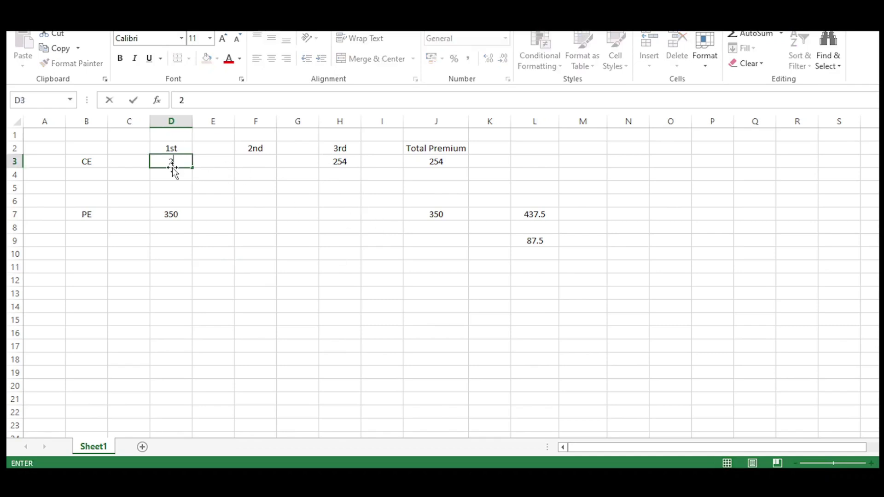
{"action": "left_click", "coordinate": [346, 166]}
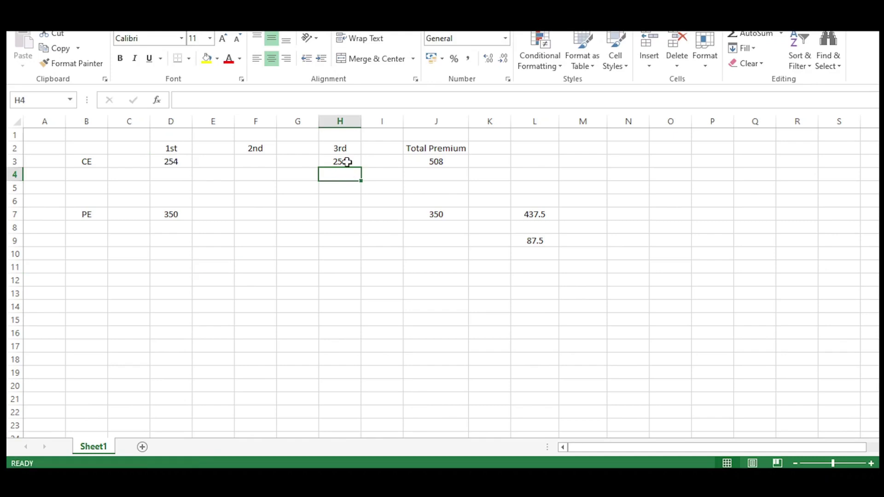
{"action": "key", "text": "Delete"}
{"action": "left_click", "coordinate": [369, 303]}
- Set the 1st-leg PE premium in D7 to 150 and the 1st-leg CE premium in D3 to 350
{"action": "left_click", "coordinate": [176, 212]}
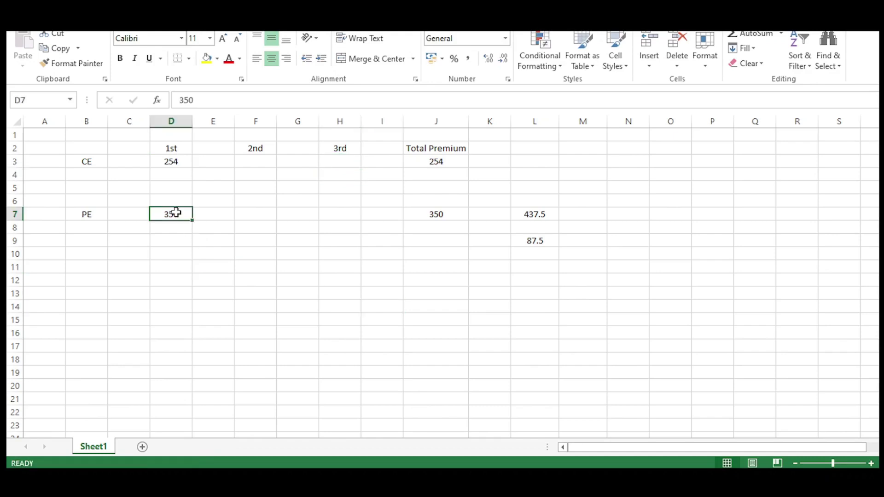
{"action": "type", "text": "150"}
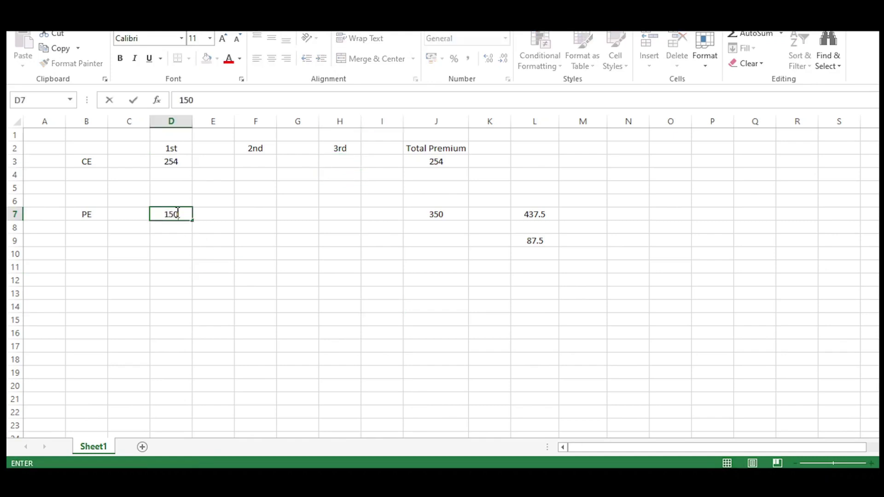
{"action": "left_click", "coordinate": [179, 246]}
{"action": "left_click", "coordinate": [179, 161]}
{"action": "type", "text": "350"}
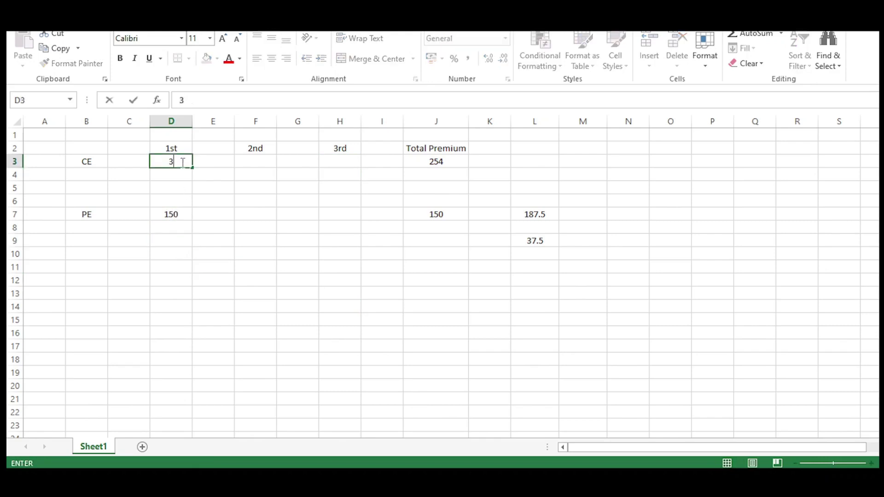
{"action": "left_click", "coordinate": [205, 255]}
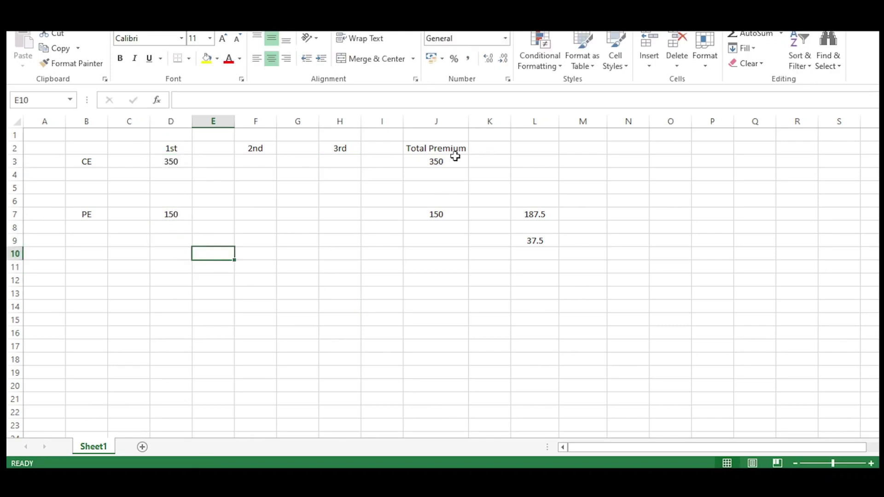
- Change the formula in L9 to =D3*0.25 so it takes 25% of the 1st-leg CE premium
{"action": "left_click", "coordinate": [169, 160]}
{"action": "left_click", "coordinate": [514, 240]}
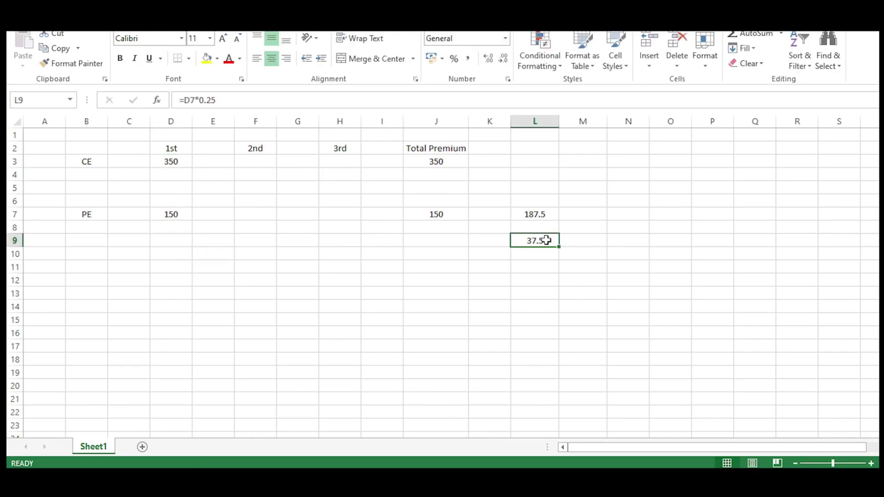
{"action": "left_click", "coordinate": [187, 100]}
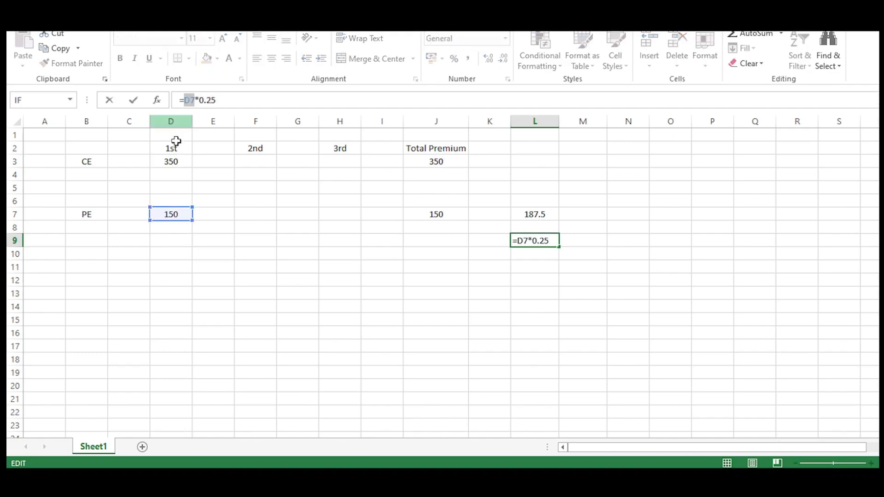
{"action": "left_click", "coordinate": [174, 161]}
{"action": "key", "text": "Return"}
{"action": "left_click", "coordinate": [489, 319]}
{"action": "left_click", "coordinate": [536, 230]}
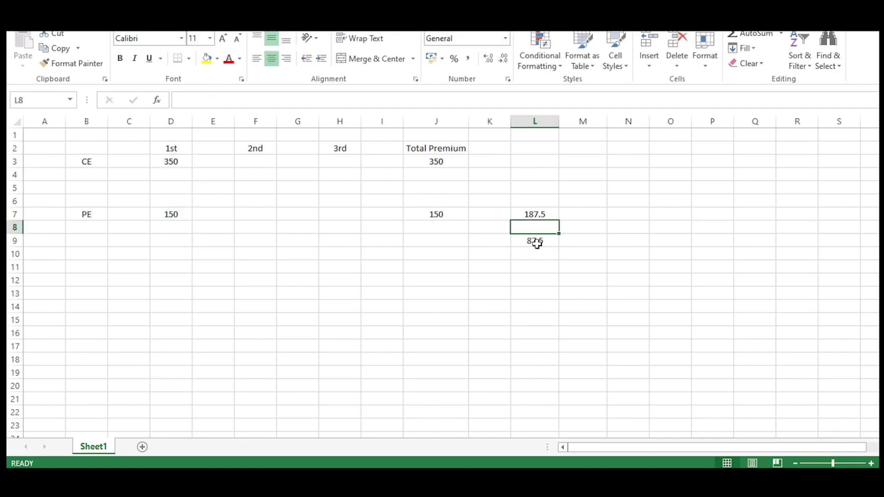
- Check the 25% value in L9 and enter 87.5 as the 2nd-leg PE premium in F7
{"action": "left_click", "coordinate": [535, 241]}
{"action": "left_click", "coordinate": [256, 214]}
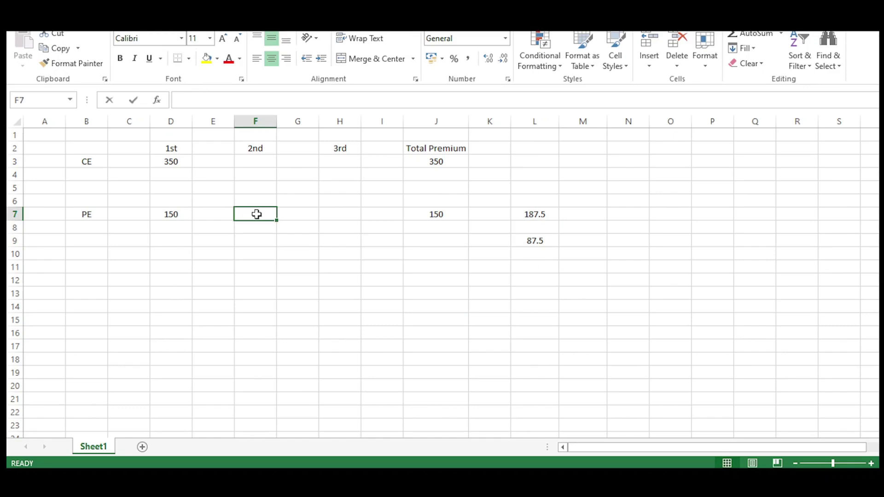
{"action": "type", "text": "87.5"}
{"action": "left_click", "coordinate": [297, 305]}
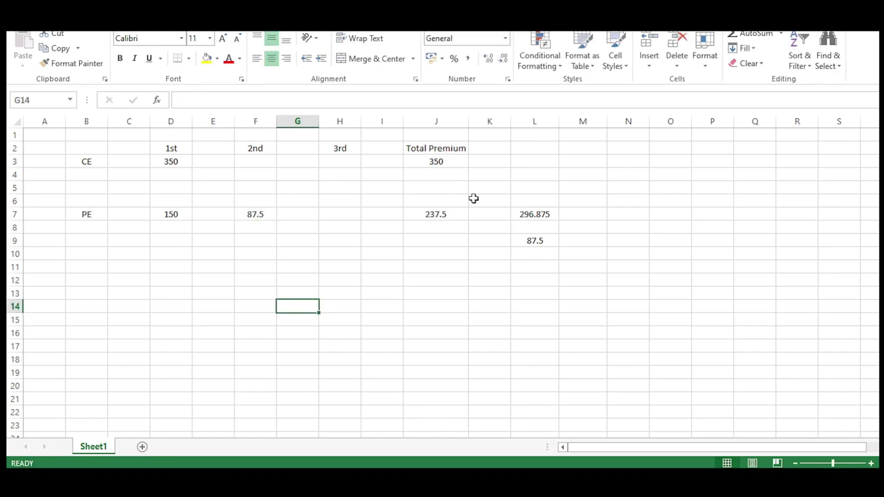
- Raise the 1st-leg CE premium in D3 to 450 and further to 550
{"action": "left_click", "coordinate": [179, 163]}
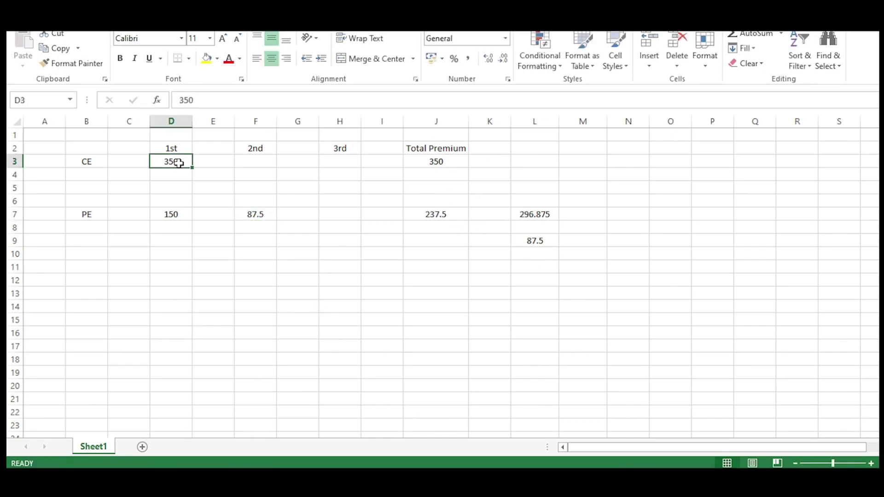
{"action": "type", "text": "450"}
{"action": "left_click", "coordinate": [380, 433]}
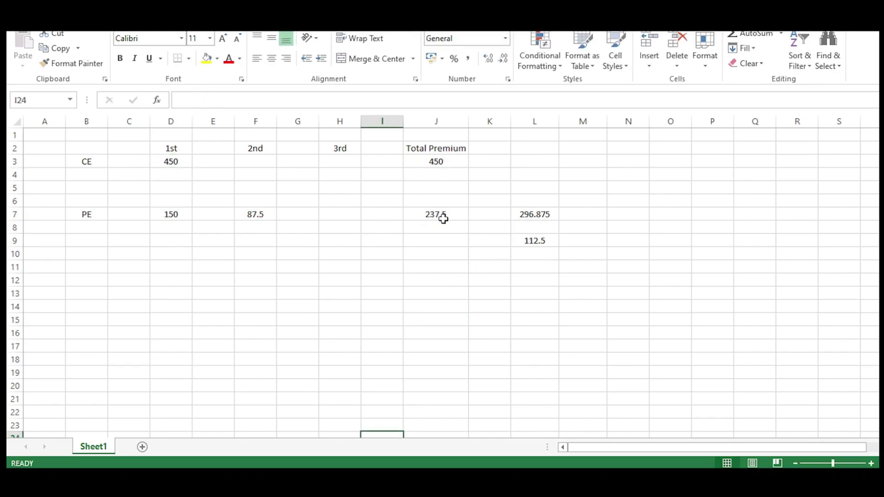
{"action": "left_click", "coordinate": [184, 160]}
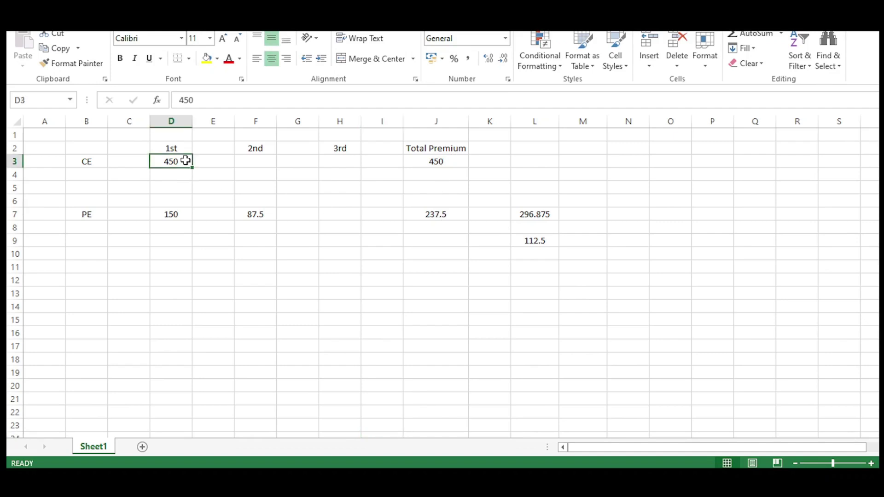
{"action": "type", "text": "550"}
{"action": "left_click", "coordinate": [313, 285]}
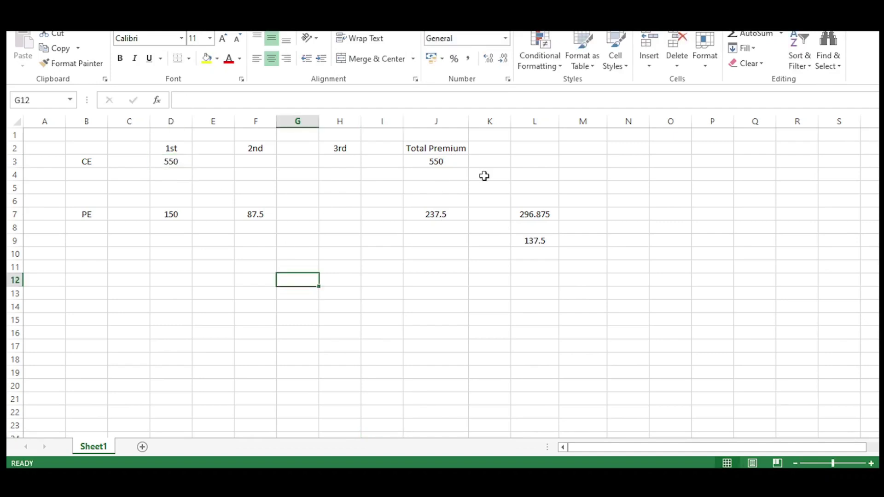
- Check the 25% value in L9 and enter 137.5 as the 3rd-leg PE premium in H7
{"action": "left_click", "coordinate": [538, 243]}
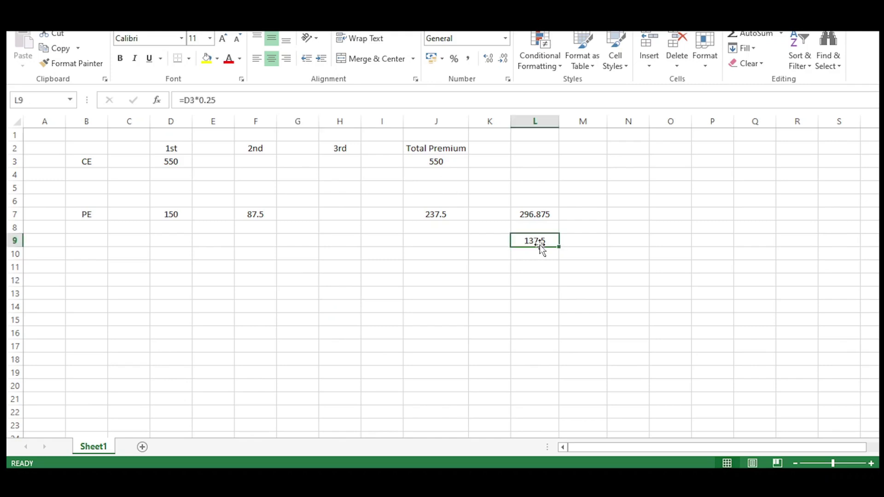
{"action": "left_click", "coordinate": [338, 210]}
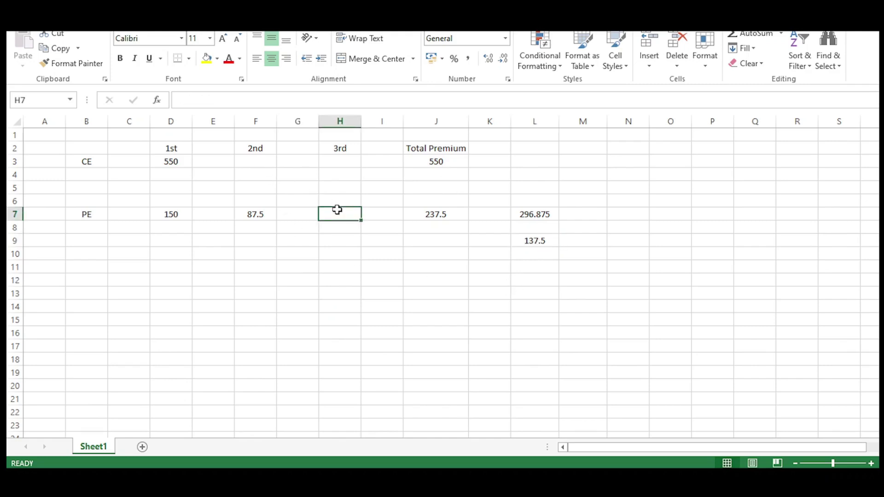
{"action": "type", "text": "137.5"}
{"action": "left_click", "coordinate": [354, 260]}
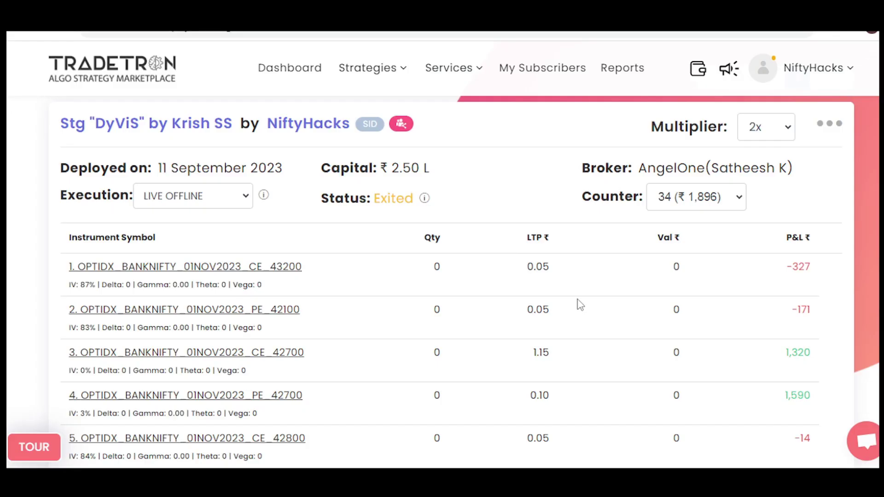
- In Tradetron, review the deployed DyViS strategy's statistics, including its equity curve and performance table, and close them
{"action": "scroll", "coordinate": [578, 302], "scroll_direction": "down", "scroll_amount": 1}
{"action": "scroll", "coordinate": [694, 282], "scroll_direction": "up", "scroll_amount": 1}
{"action": "left_click", "coordinate": [836, 125]}
{"action": "left_click", "coordinate": [776, 189]}
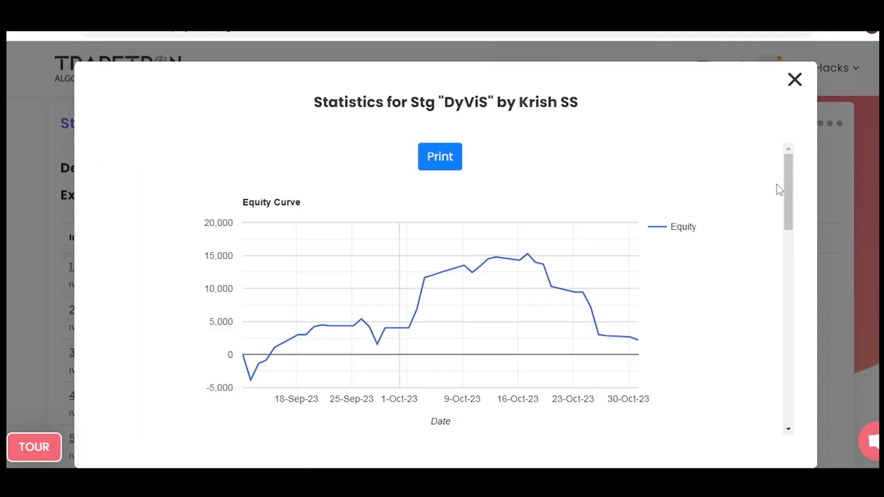
{"action": "scroll", "coordinate": [689, 280], "scroll_direction": "down", "scroll_amount": 15}
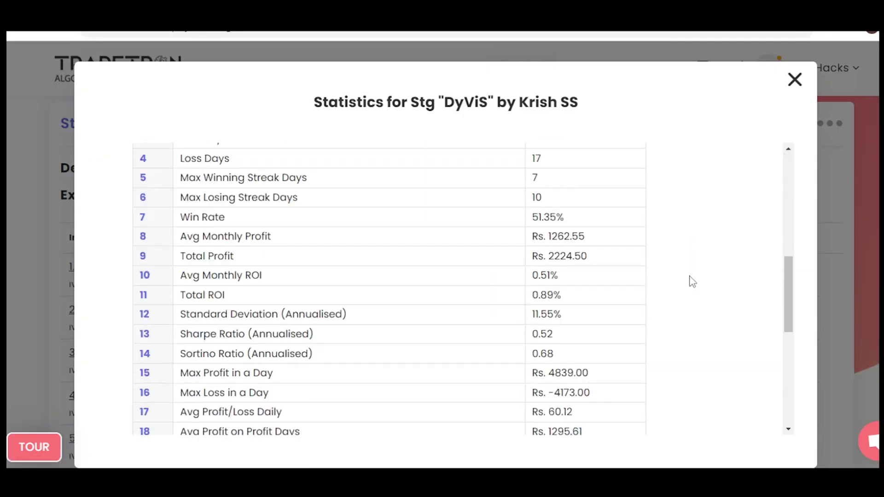
{"action": "left_click", "coordinate": [796, 80]}
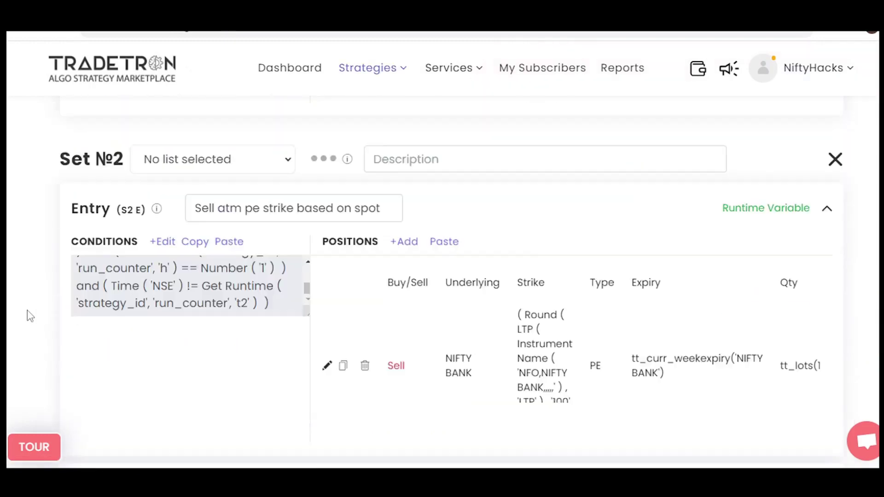
- Review the strategy's sets down to the Universal section and examine the Universal Exit conditions in the Condition Builder
{"action": "scroll", "coordinate": [27, 313], "scroll_direction": "down", "scroll_amount": 20}
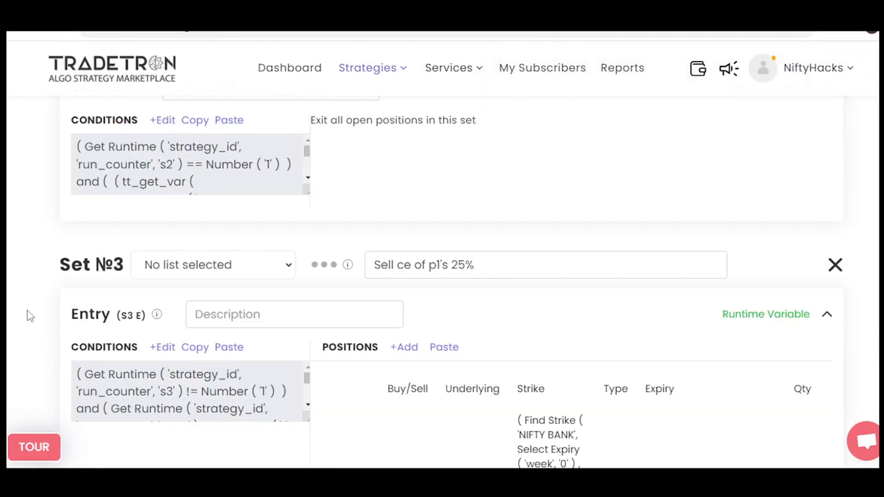
{"action": "scroll", "coordinate": [28, 316], "scroll_direction": "down", "scroll_amount": 20}
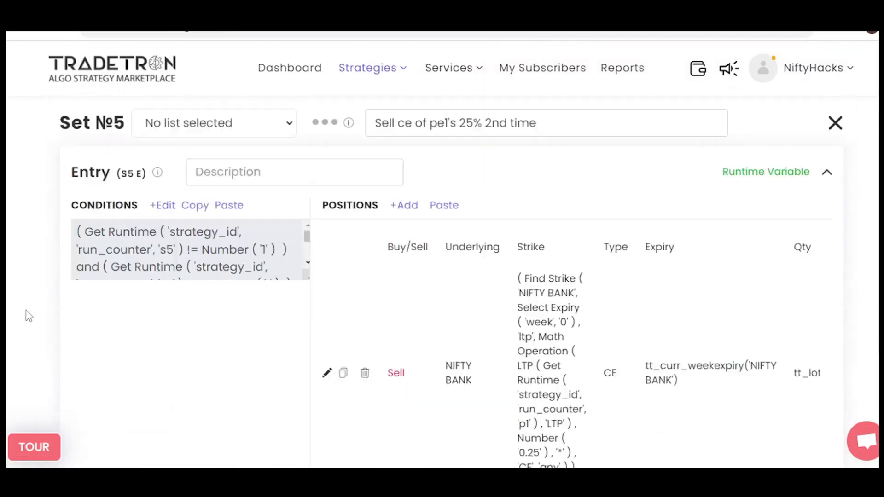
{"action": "scroll", "coordinate": [28, 316], "scroll_direction": "down", "scroll_amount": 20}
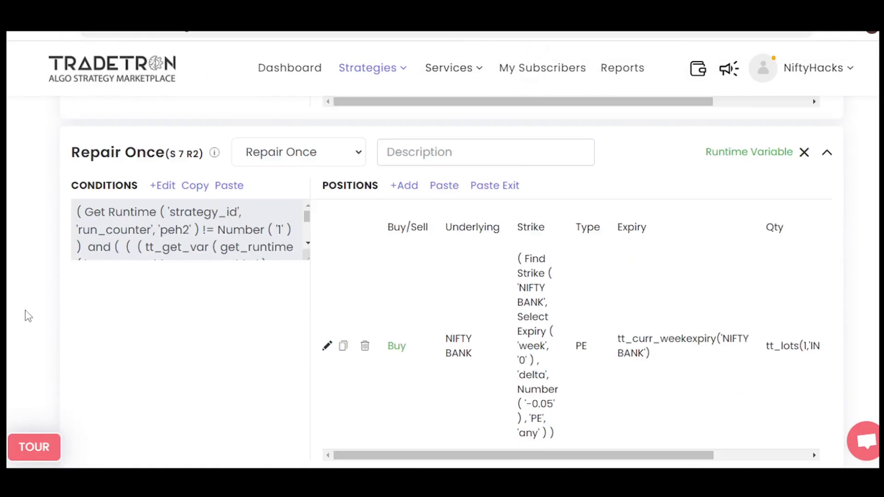
{"action": "scroll", "coordinate": [27, 316], "scroll_direction": "up", "scroll_amount": 8}
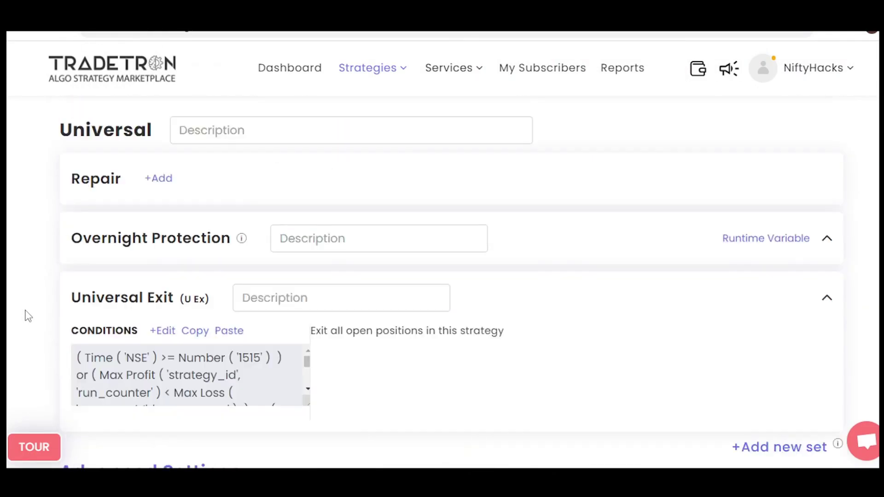
{"action": "scroll", "coordinate": [28, 316], "scroll_direction": "down", "scroll_amount": 3}
{"action": "left_click", "coordinate": [163, 198]}
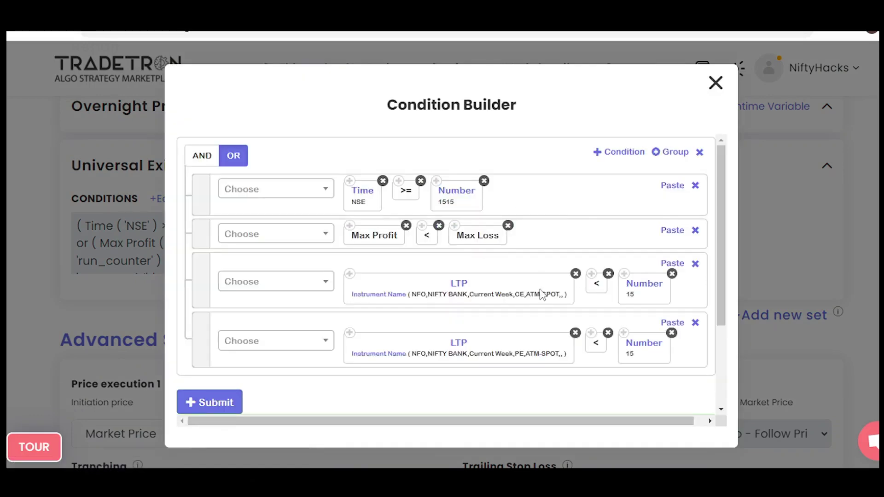
{"action": "left_click", "coordinate": [715, 86]}
- Read through the deployed DyViS strategy's 01 Nov log of entries, exits and status changes, and close it
{"action": "scroll", "coordinate": [53, 232], "scroll_direction": "up", "scroll_amount": 3}
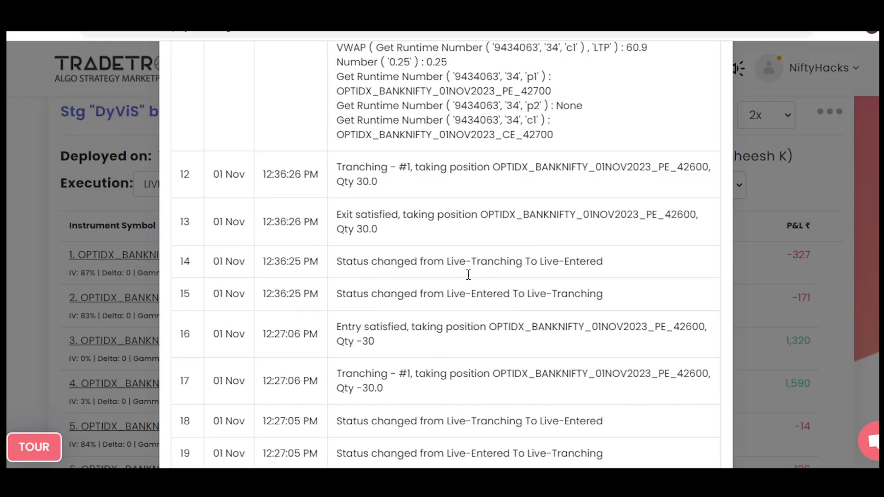
{"action": "scroll", "coordinate": [468, 274], "scroll_direction": "up", "scroll_amount": 10}
{"action": "left_click", "coordinate": [710, 79]}
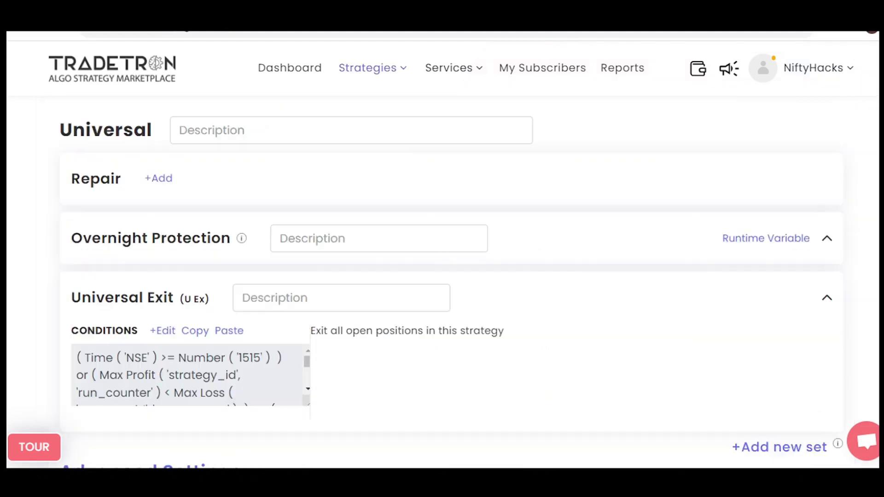
- Review the DyViS strategy's info section, highlighting its description text, and continue down to the Set 1 entry
{"action": "left_click", "coordinate": [339, 228]}
{"action": "scroll", "coordinate": [442, 276], "scroll_direction": "up", "scroll_amount": 20}
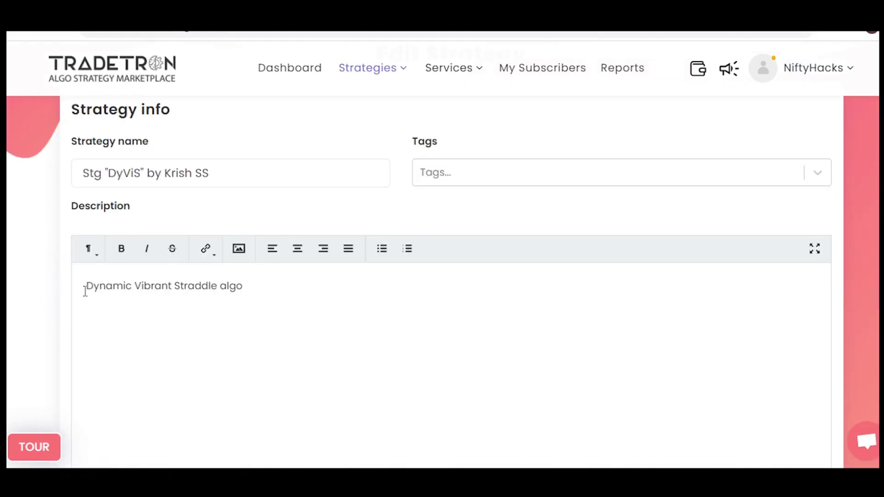
{"action": "left_click_drag", "start_coordinate": [85, 288], "coordinate": [347, 308]}
{"action": "left_click", "coordinate": [506, 331]}
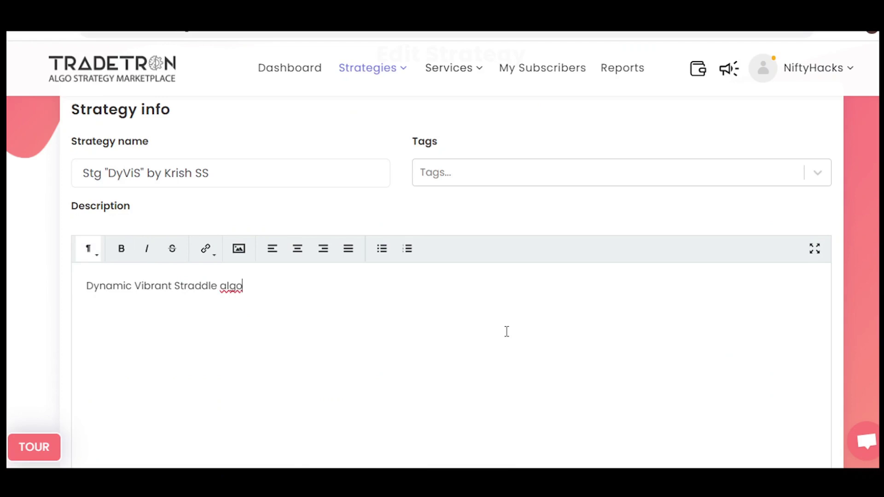
{"action": "scroll", "coordinate": [506, 331], "scroll_direction": "down", "scroll_amount": 10}
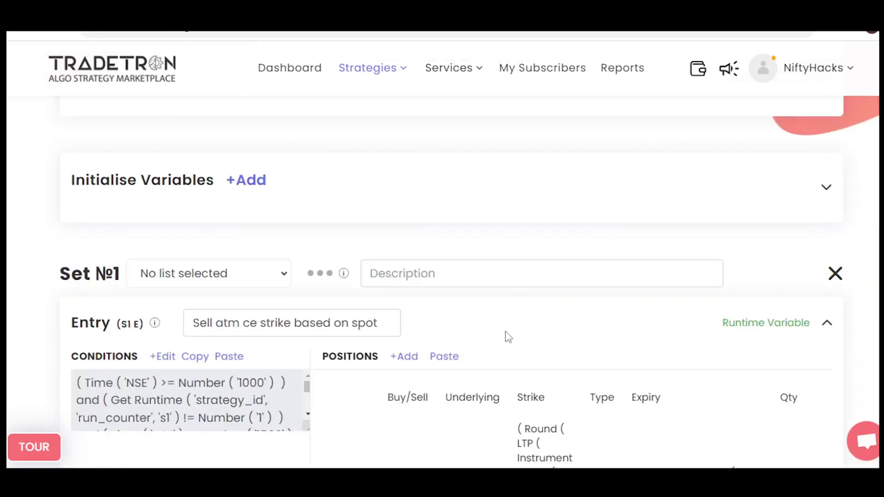
- Examine the 10-minute Nifty Bank chart on the Dashboard across a wider date range, from 26 October through 1 November
{"action": "scroll", "coordinate": [508, 336], "scroll_direction": "up", "scroll_amount": 10}
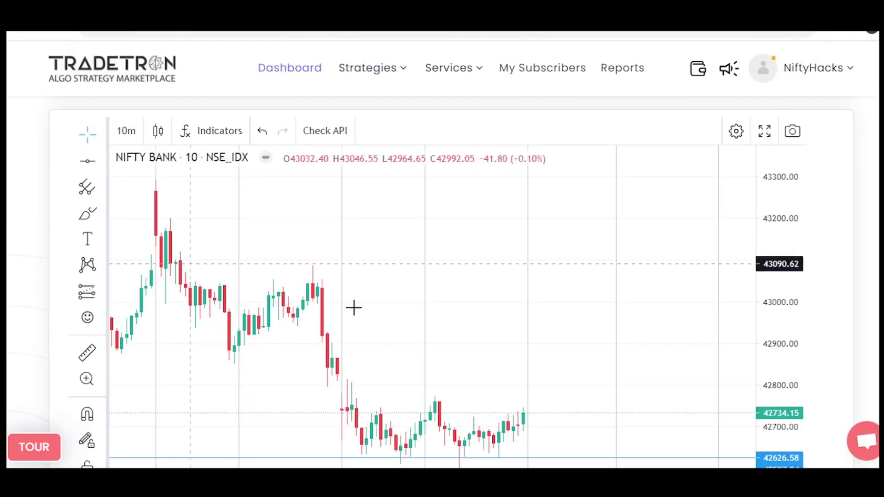
{"action": "scroll", "coordinate": [867, 301], "scroll_direction": "down", "scroll_amount": 1}
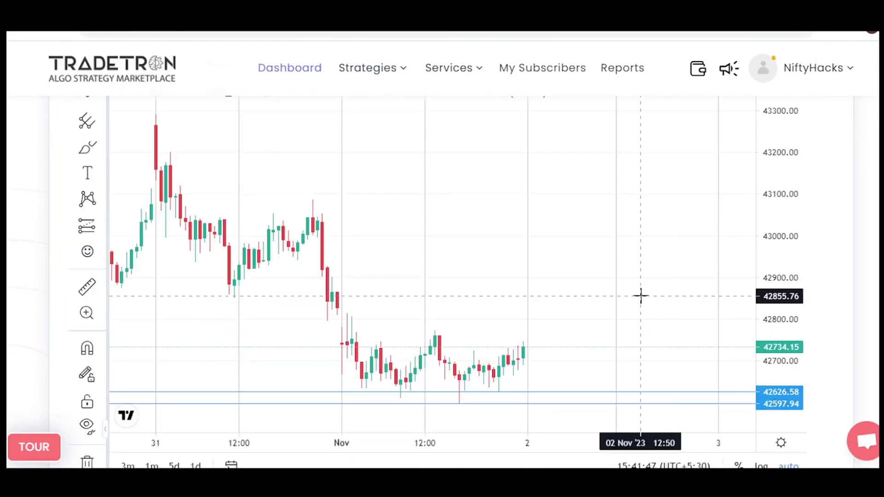
{"action": "scroll", "coordinate": [640, 295], "scroll_direction": "up", "scroll_amount": 2}
{"action": "scroll", "coordinate": [640, 295], "scroll_direction": "down", "scroll_amount": 6}
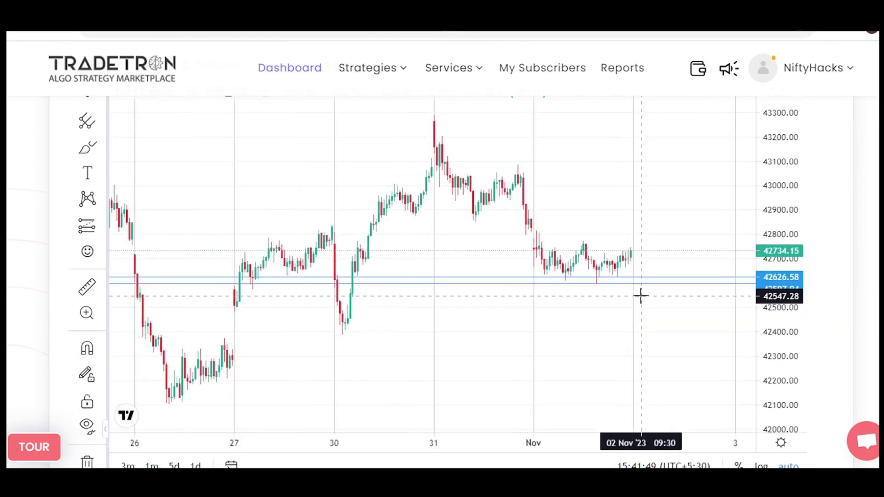
{"action": "scroll", "coordinate": [535, 290], "scroll_direction": "up", "scroll_amount": 3}
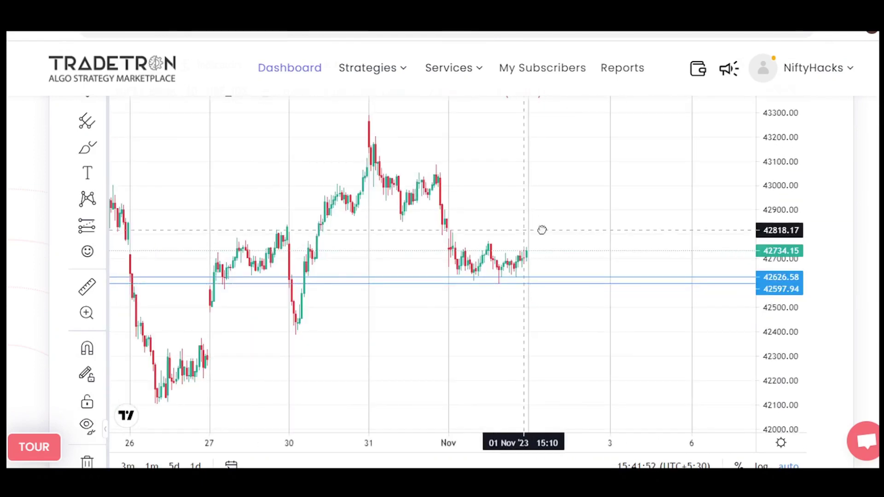